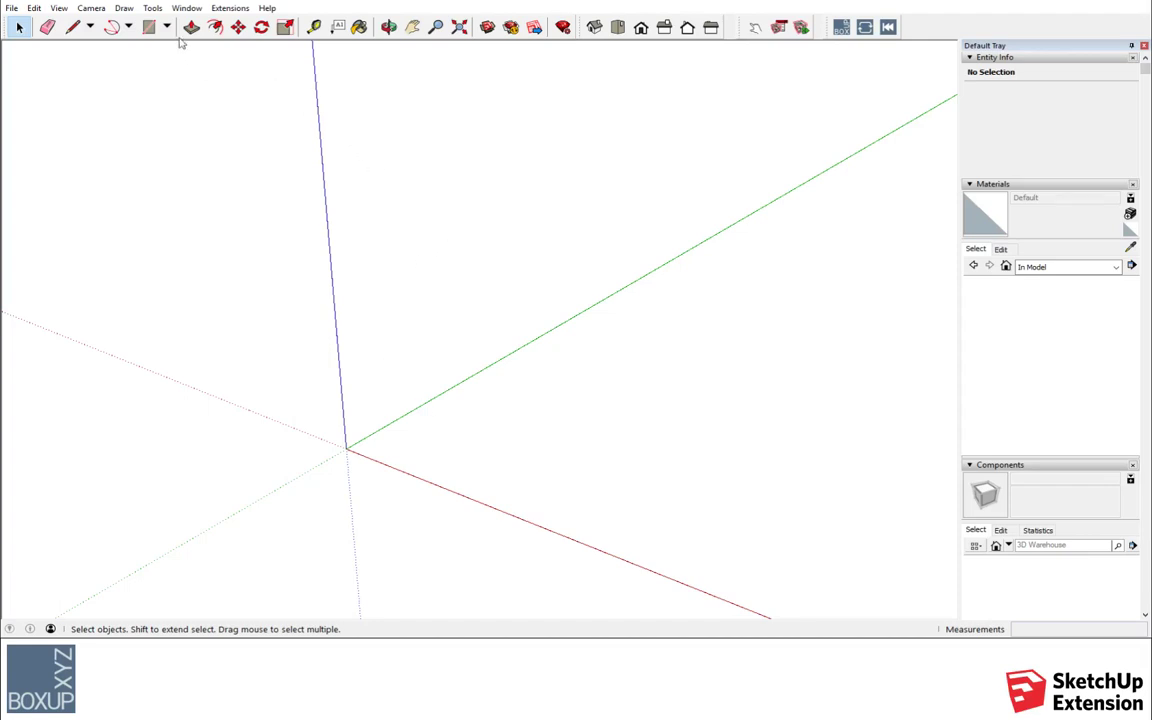
# Step: Draw a 16 × 600 mm rectangle at the origin, replacing a mistaken 600 × 16 one
pyautogui.click(150, 28)
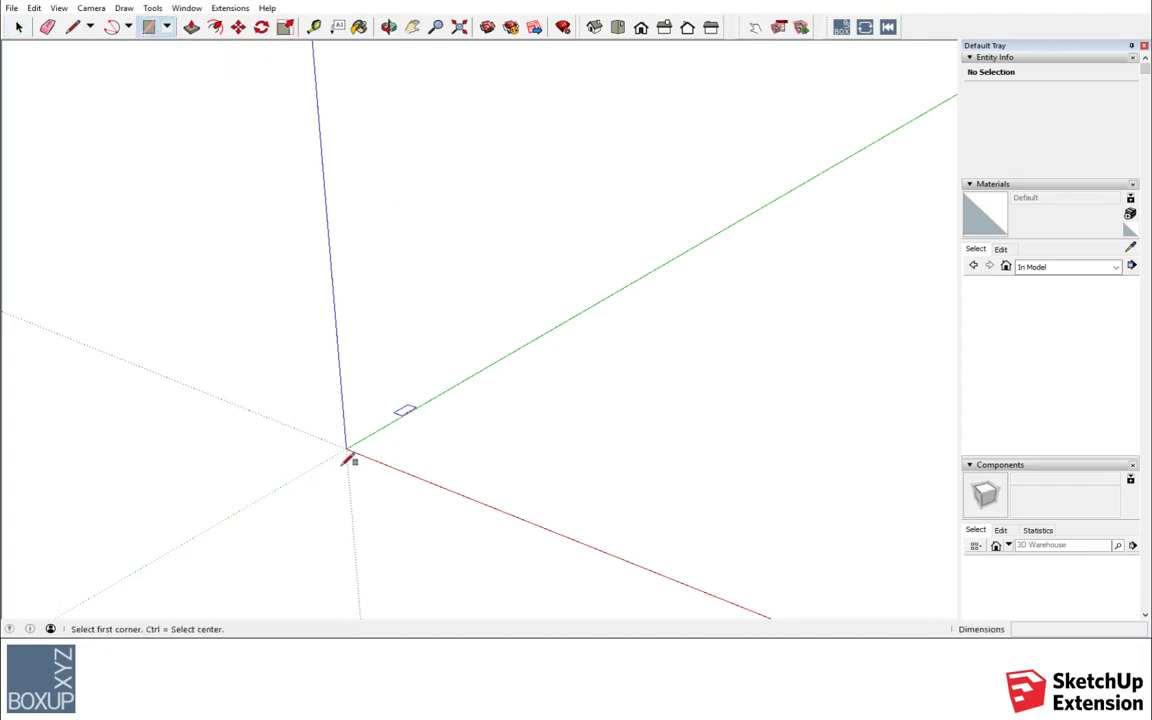
pyautogui.click(346, 447)
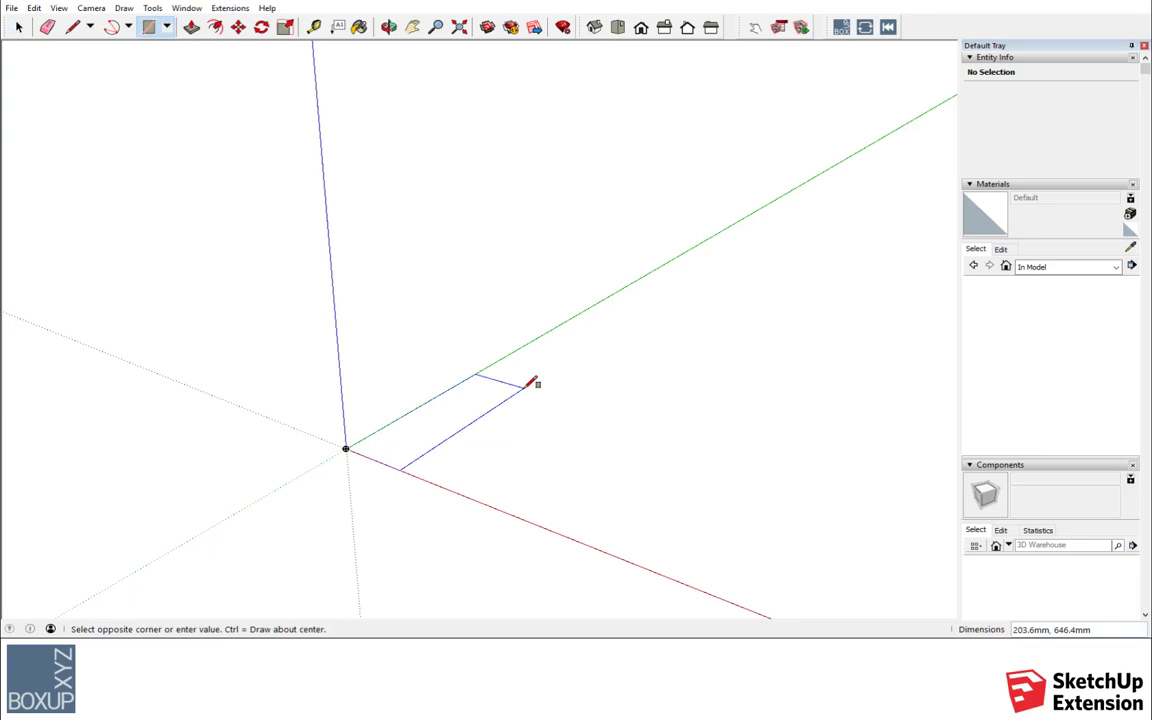
pyautogui.write('600,1')
pyautogui.write('6')
pyautogui.press('Return')
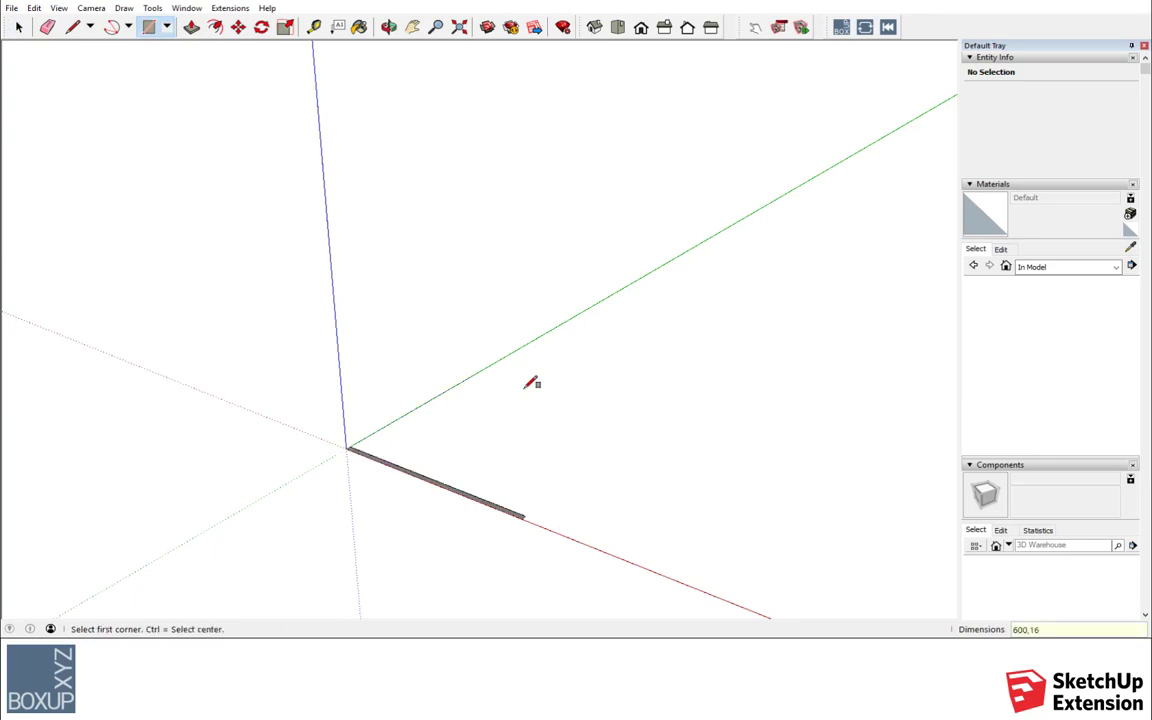
pyautogui.hotkey('ctrl', 'a')
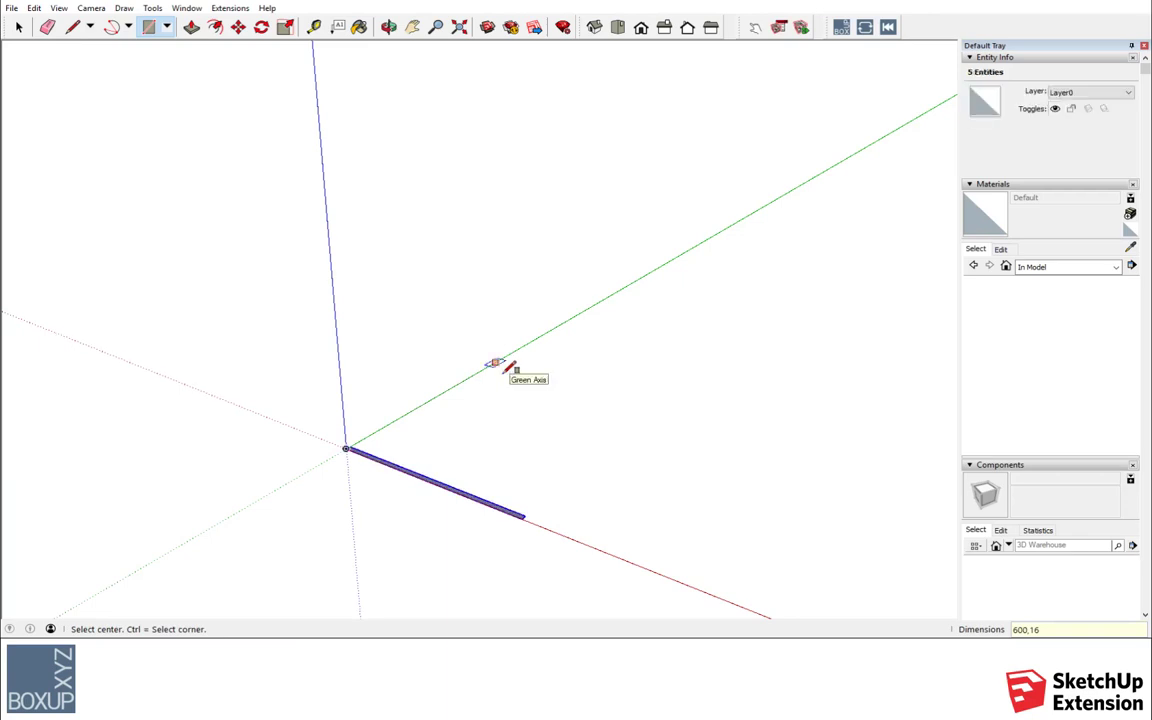
pyautogui.press('Delete')
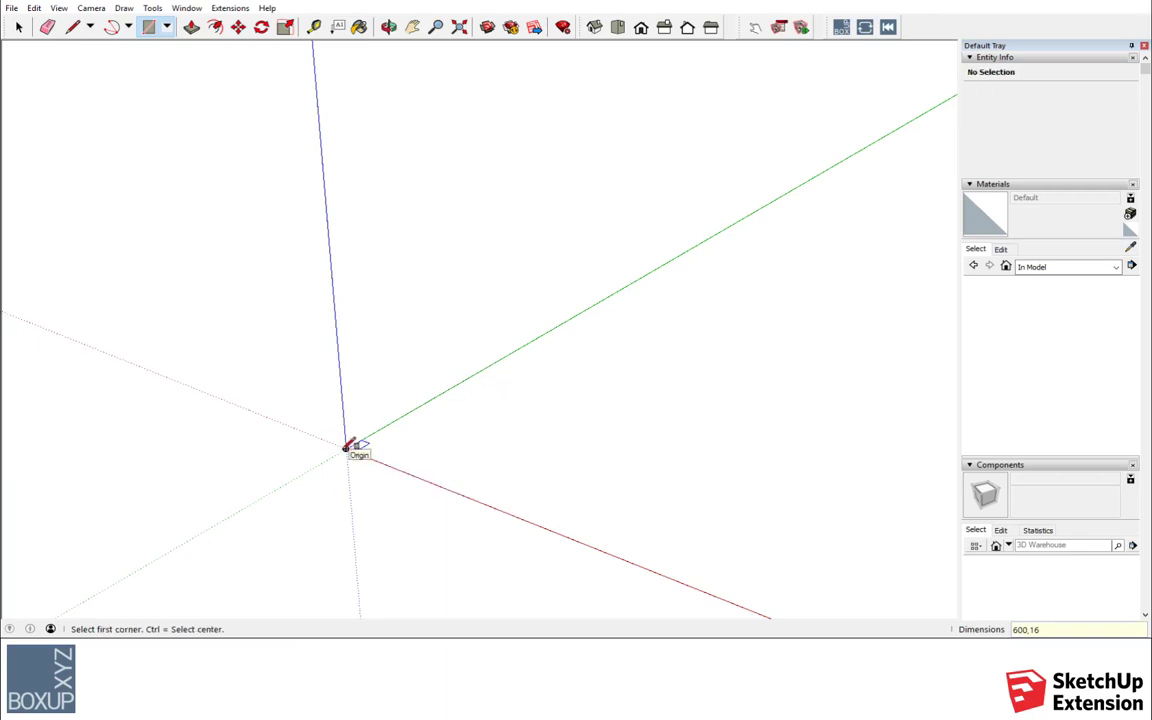
pyautogui.click(346, 447)
pyautogui.write('16,')
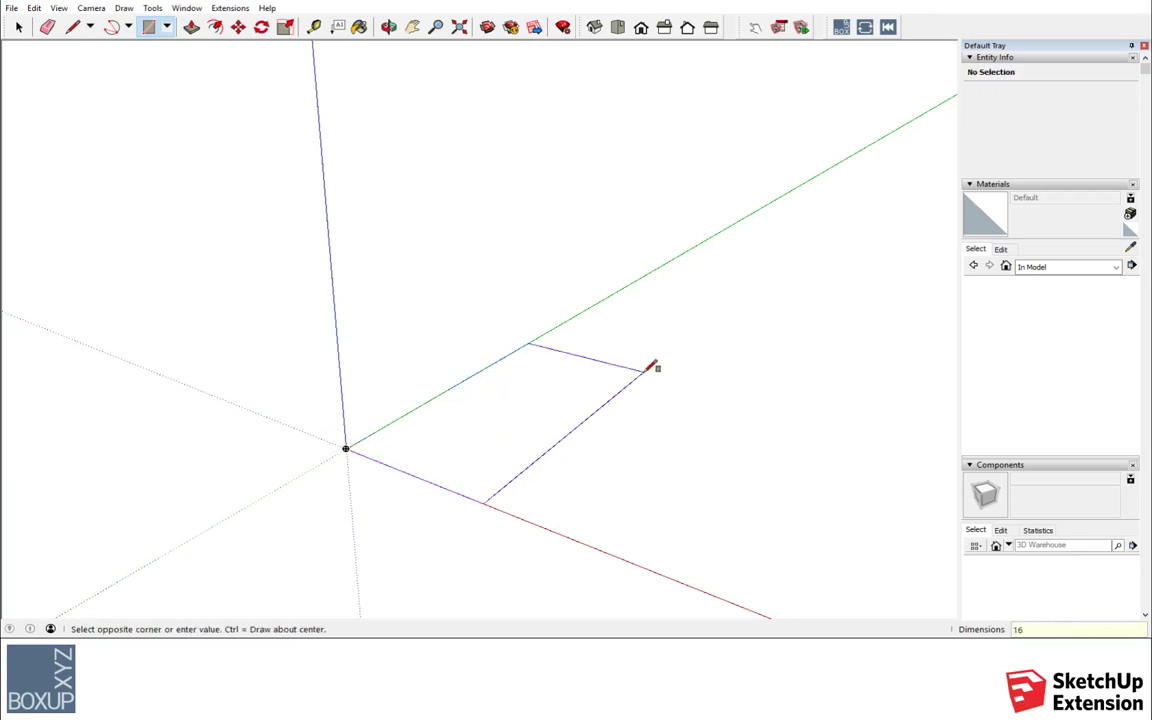
pyautogui.write('600')
pyautogui.press('Return')
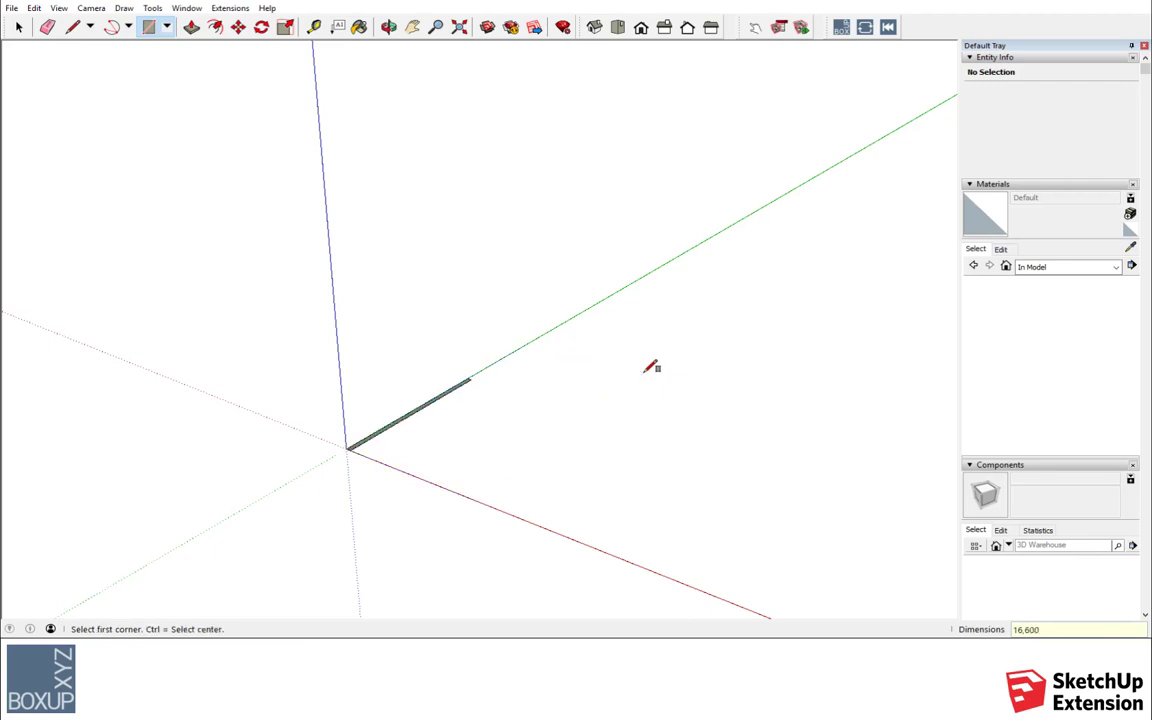
# Step: Push/Pull the rectangle up 704 mm into the side panel and select it
pyautogui.click(191, 27)
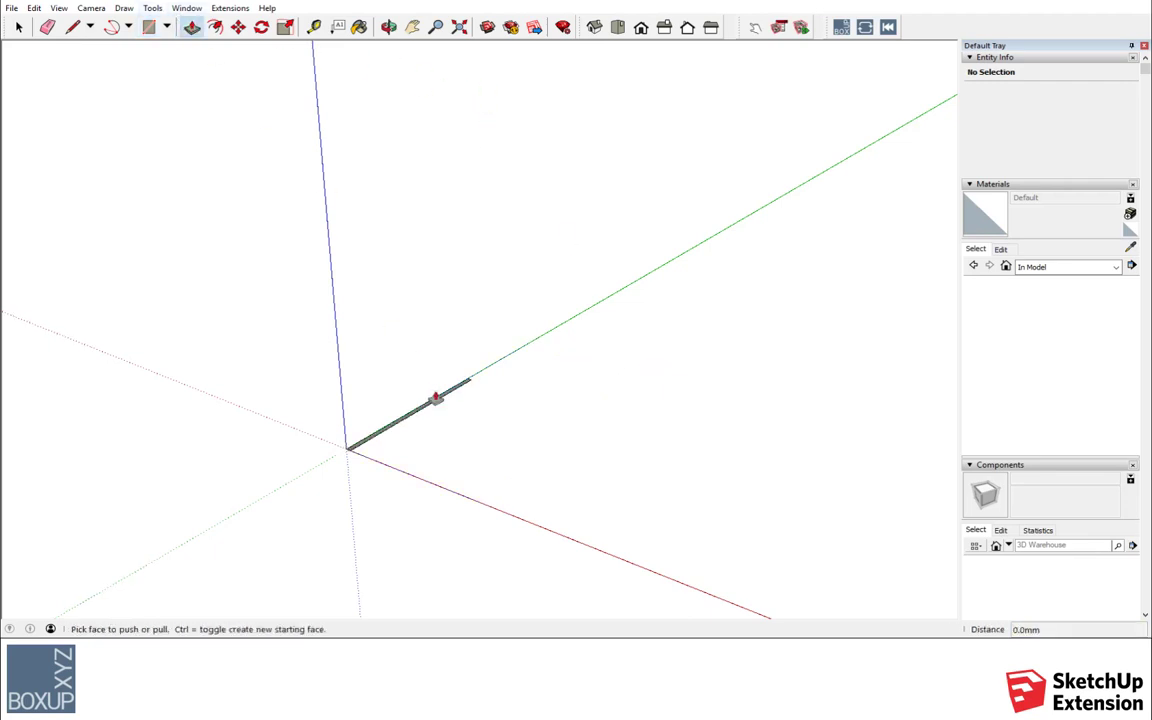
pyautogui.click(420, 414)
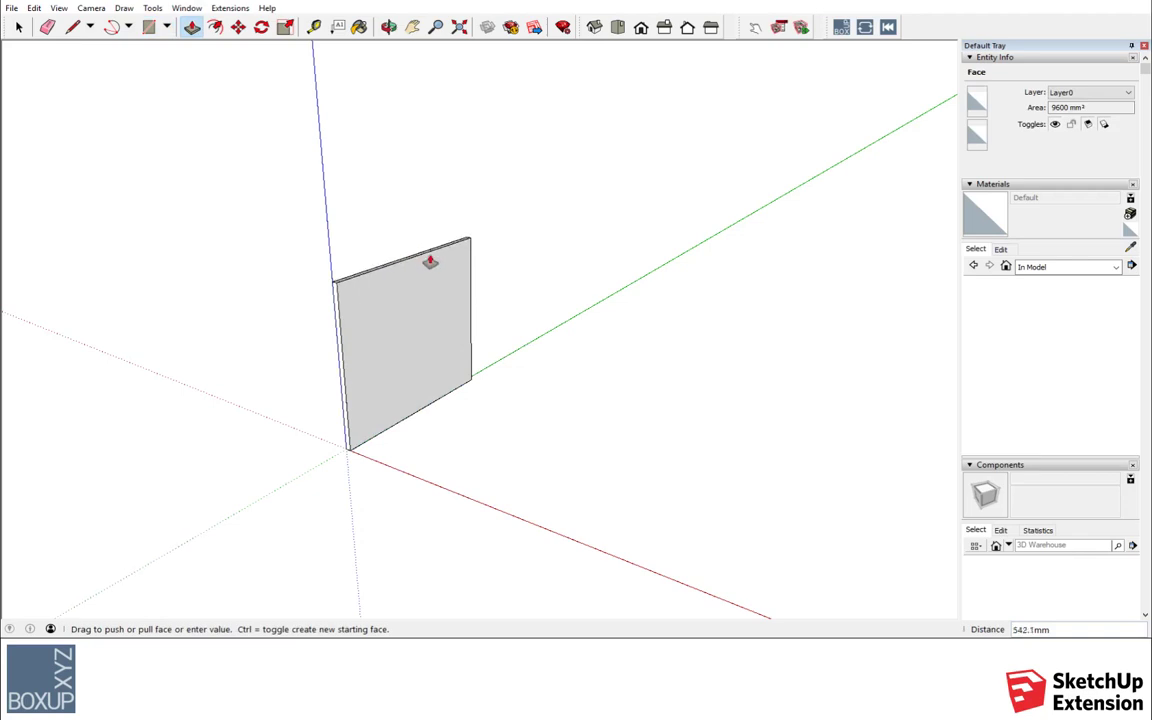
pyautogui.write('704')
pyautogui.press('Return')
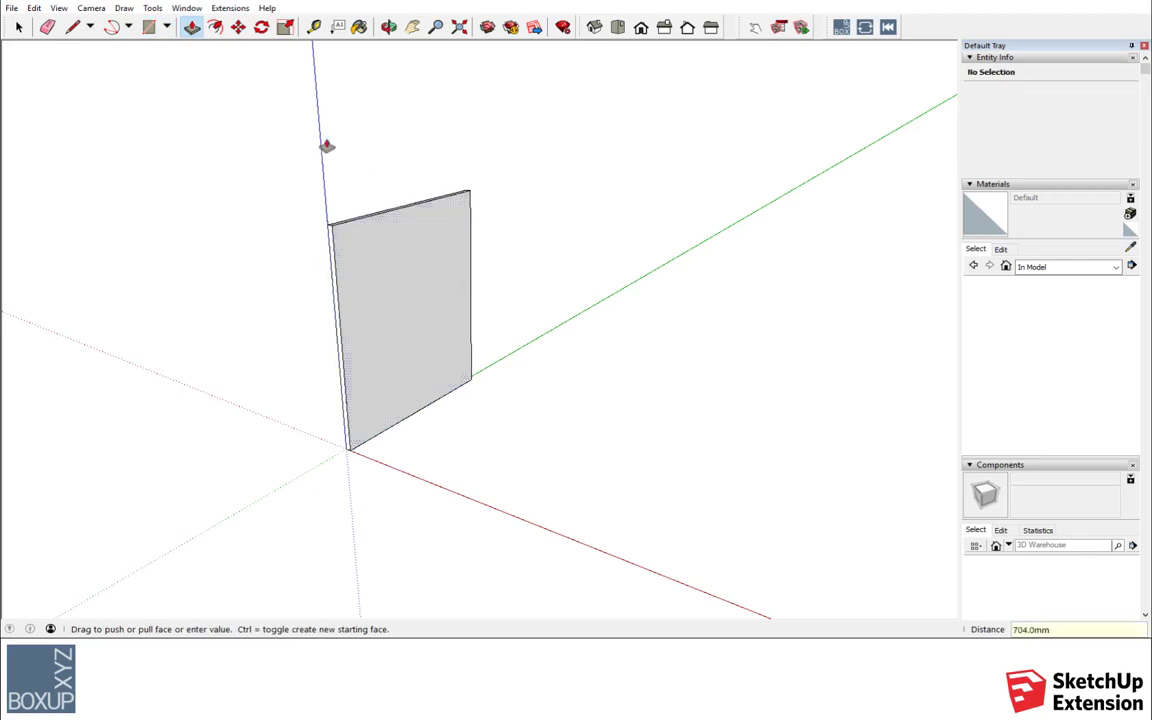
pyautogui.click(19, 27)
pyautogui.doubleClick(398, 279)
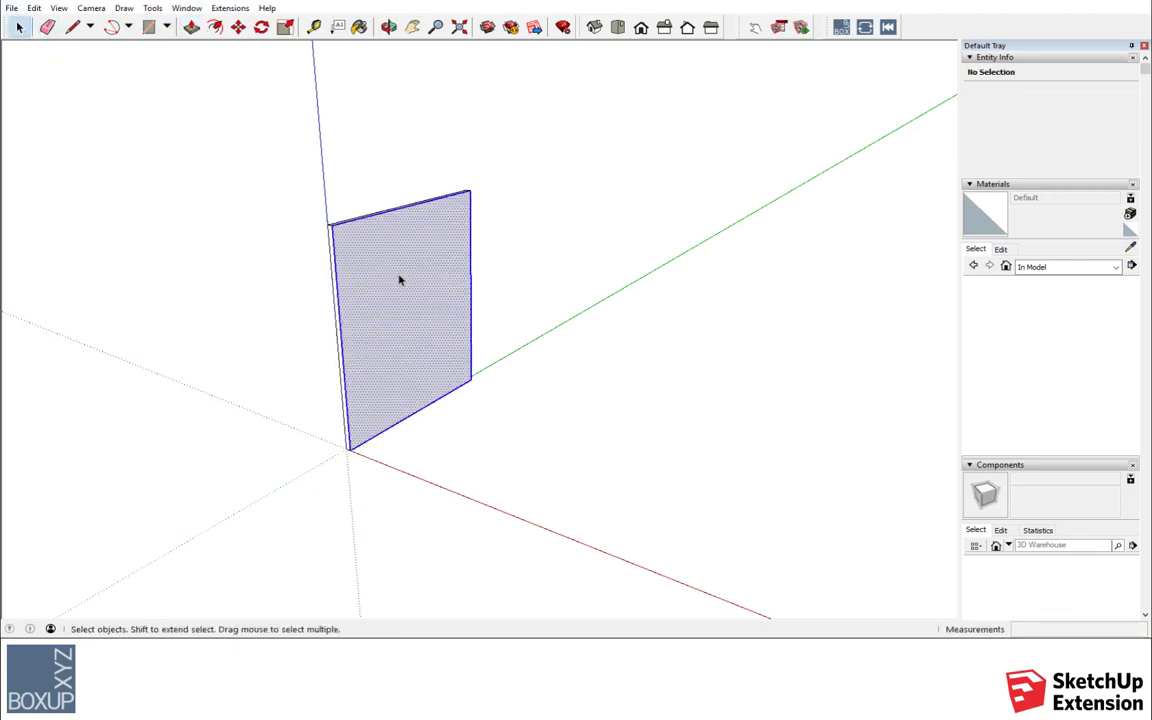
# Step: Make the selected panel a component with the definition name 'Side panel Demo'
pyautogui.click(398, 279)
pyautogui.rightClick(398, 279)
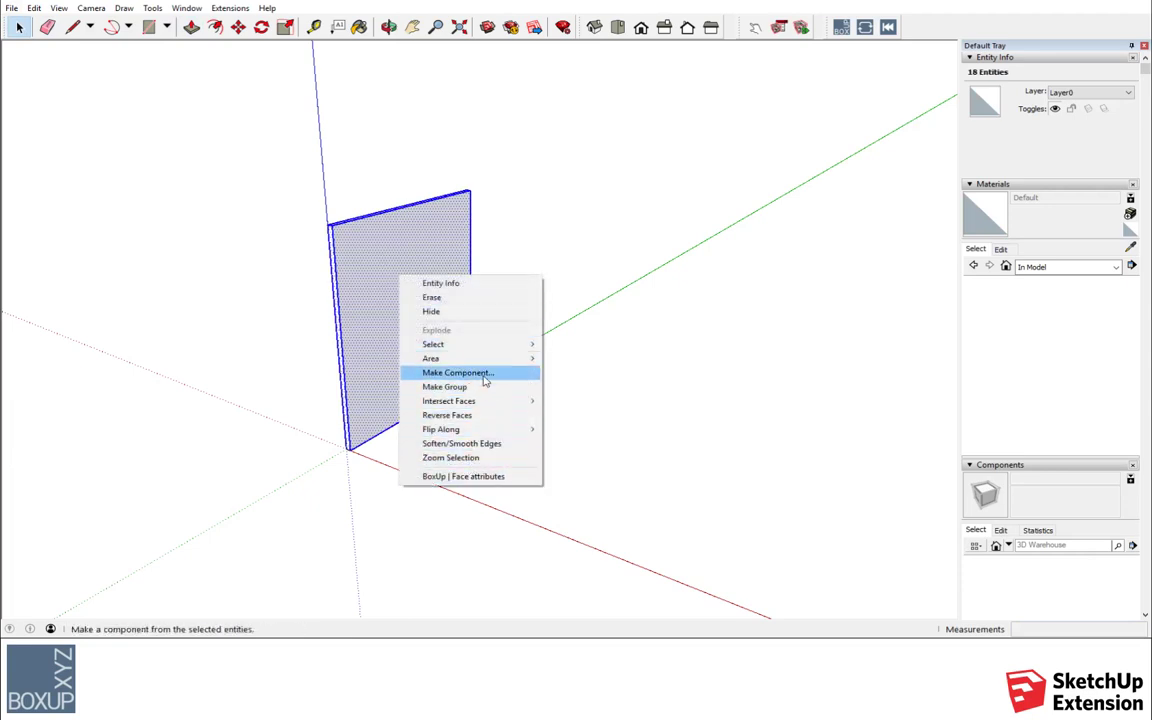
pyautogui.click(479, 373)
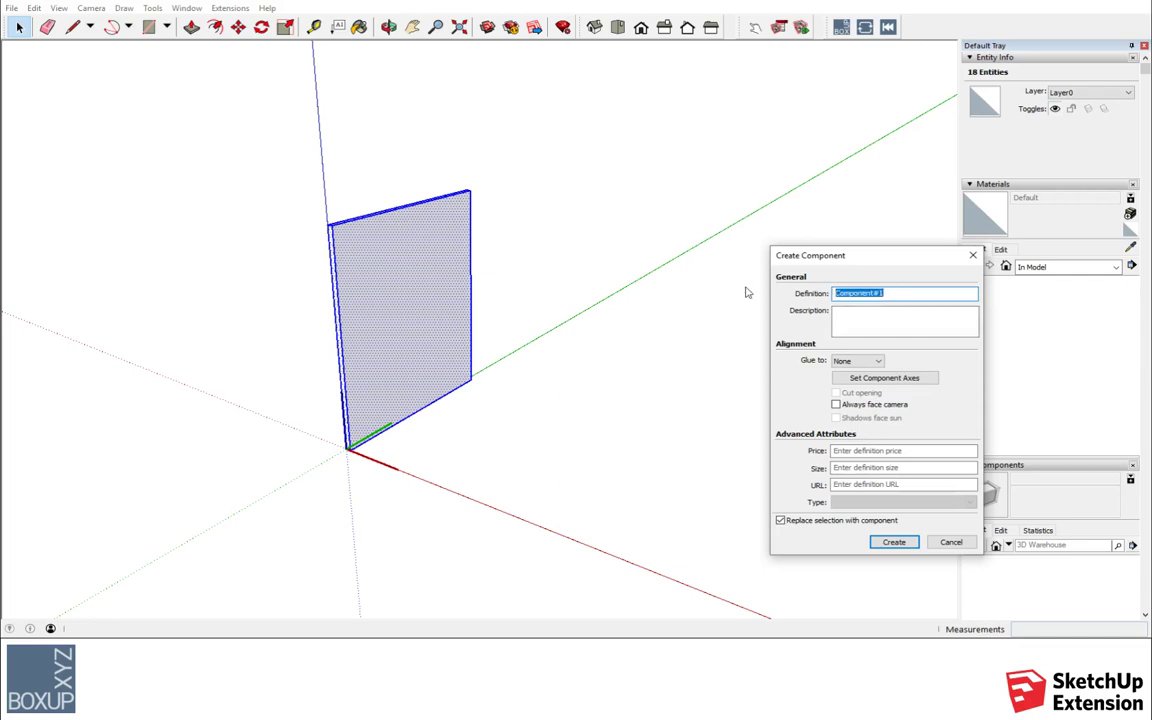
pyautogui.write('Side')
pyautogui.write(' panel D')
pyautogui.write('emo')
pyautogui.press('Return')
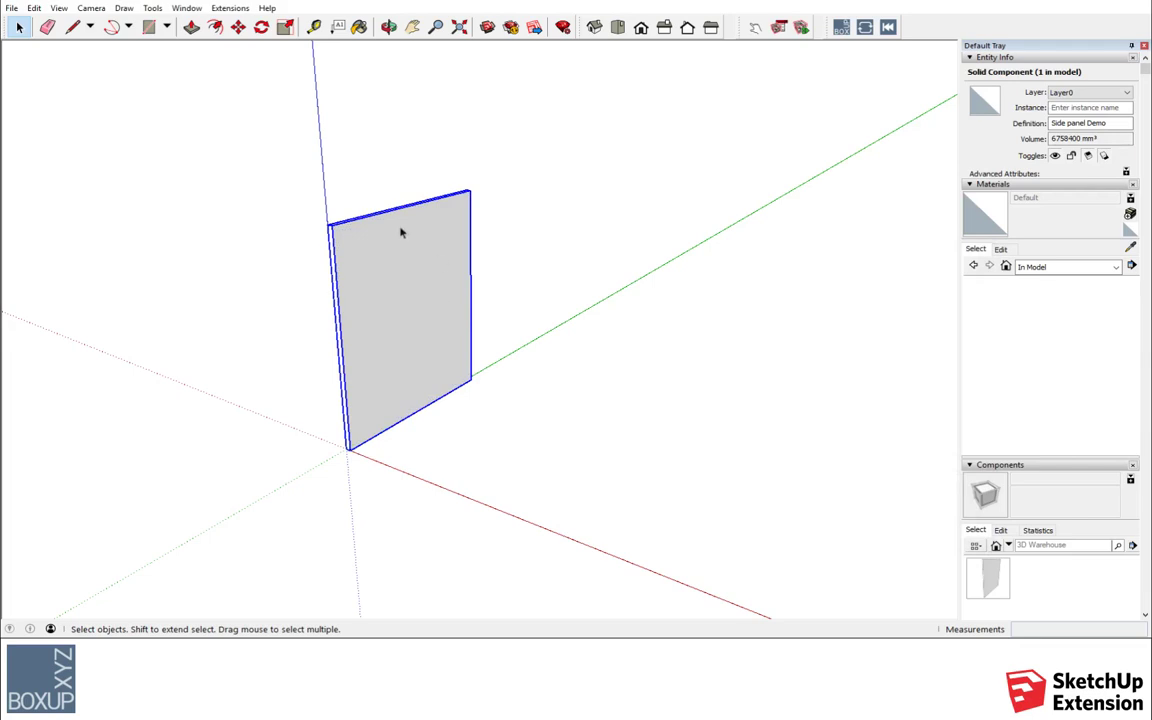
# Step: Draw a 600 × 600 mm rectangle on the ground beside the side panel
pyautogui.click(148, 27)
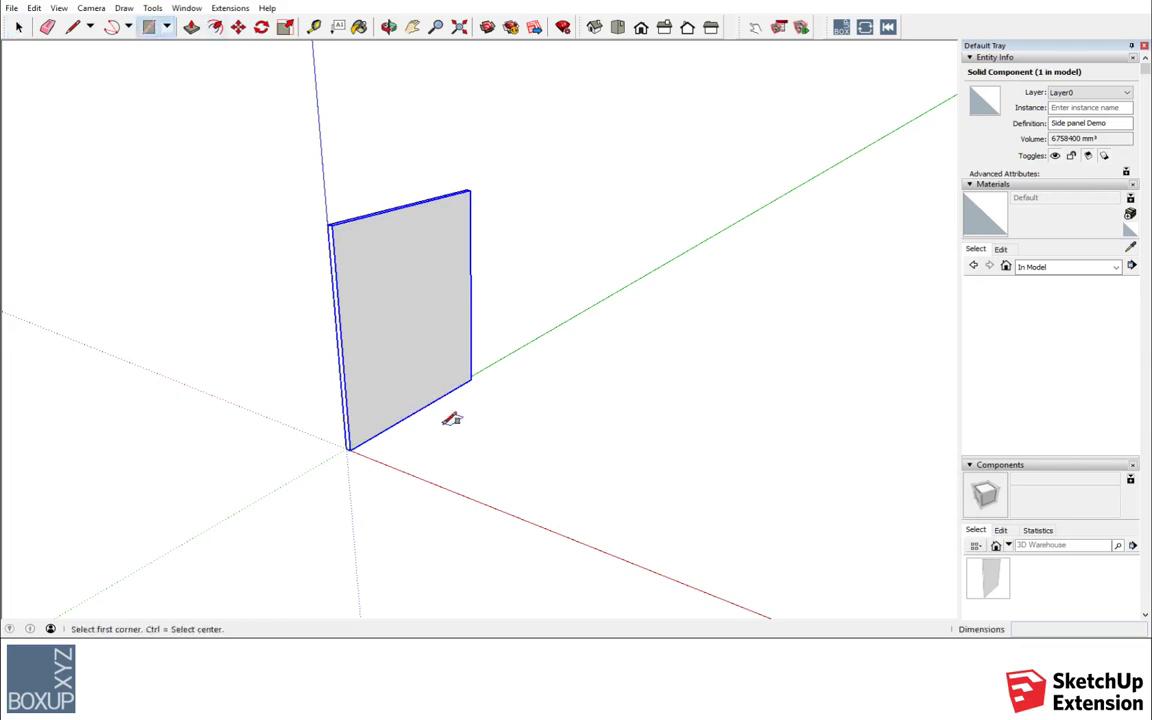
pyautogui.click(406, 466)
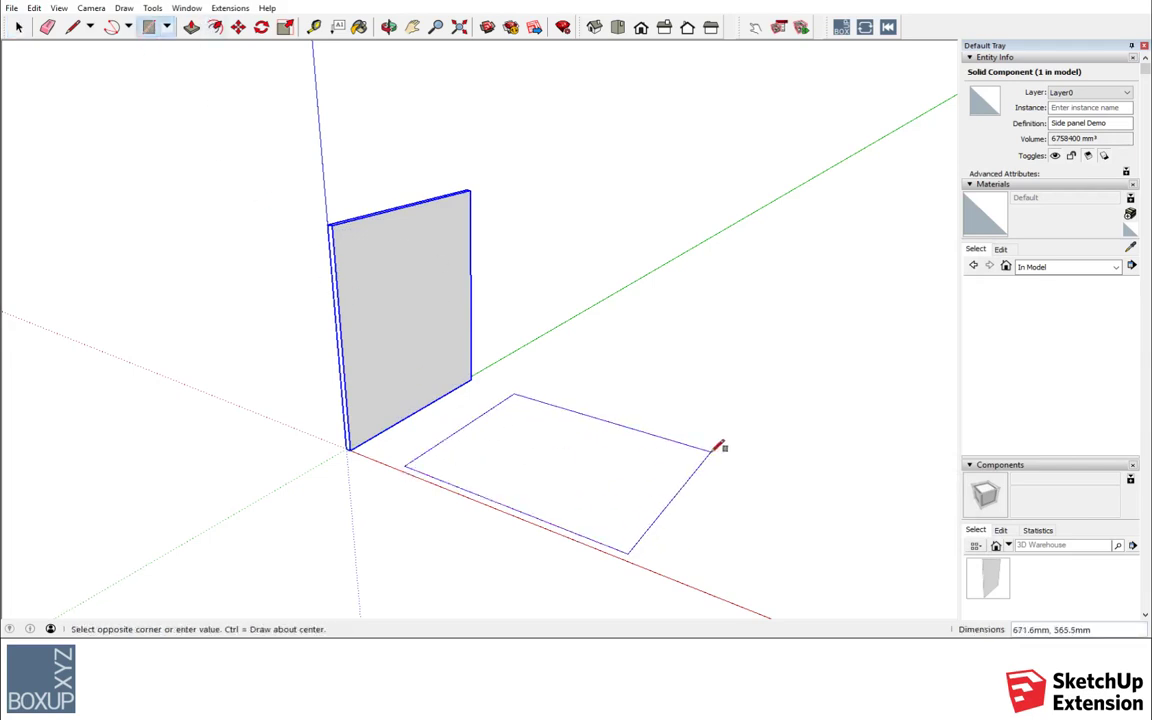
pyautogui.write('6')
pyautogui.write('00,600')
pyautogui.press('Return')
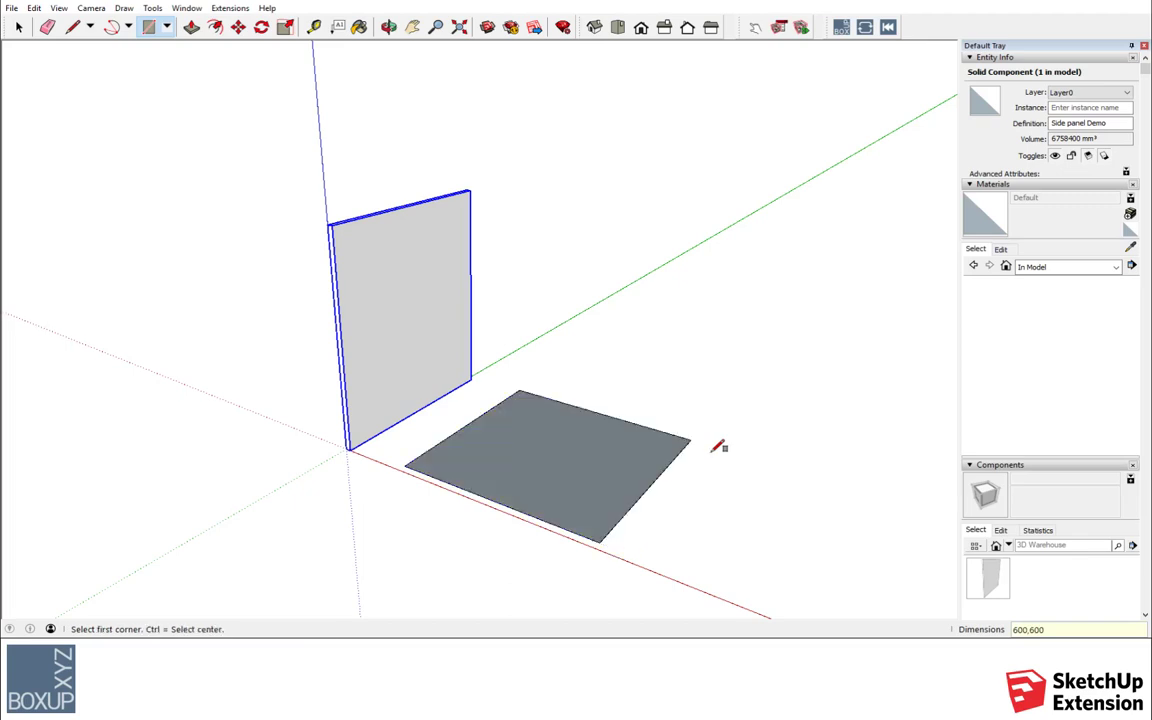
# Step: Push/Pull the square up 16 mm to form the floor board
pyautogui.click(188, 28)
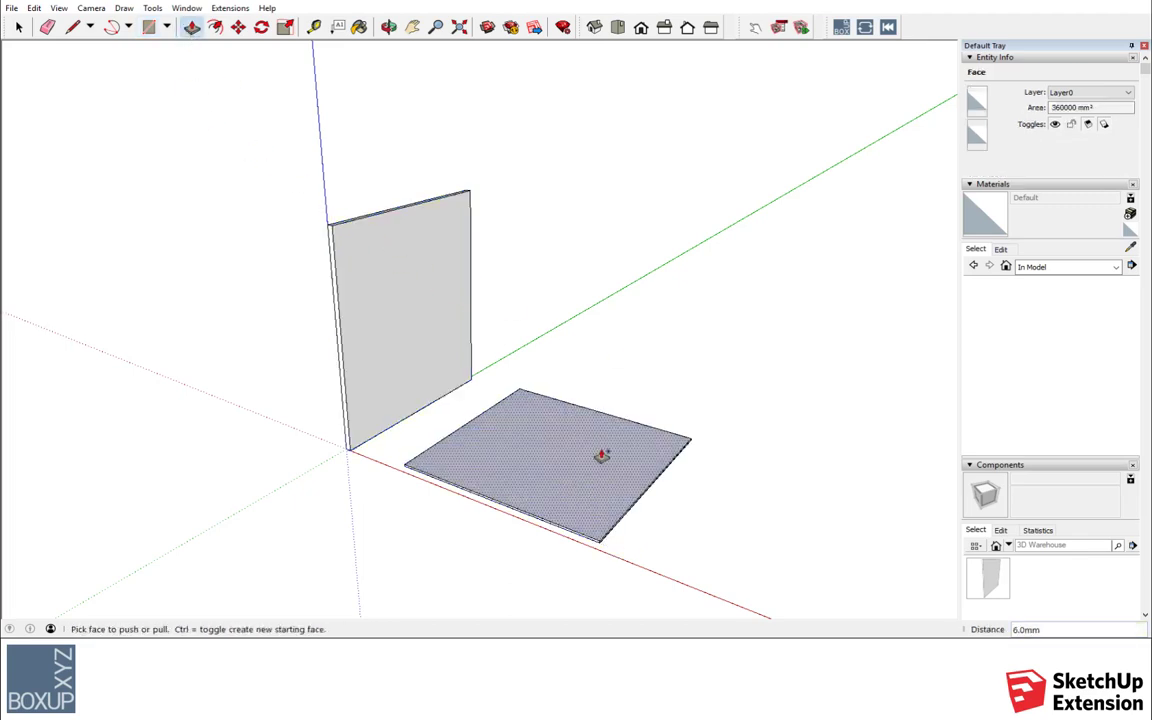
pyautogui.moveTo(598, 469); pyautogui.dragTo(600, 415)
pyautogui.write('16')
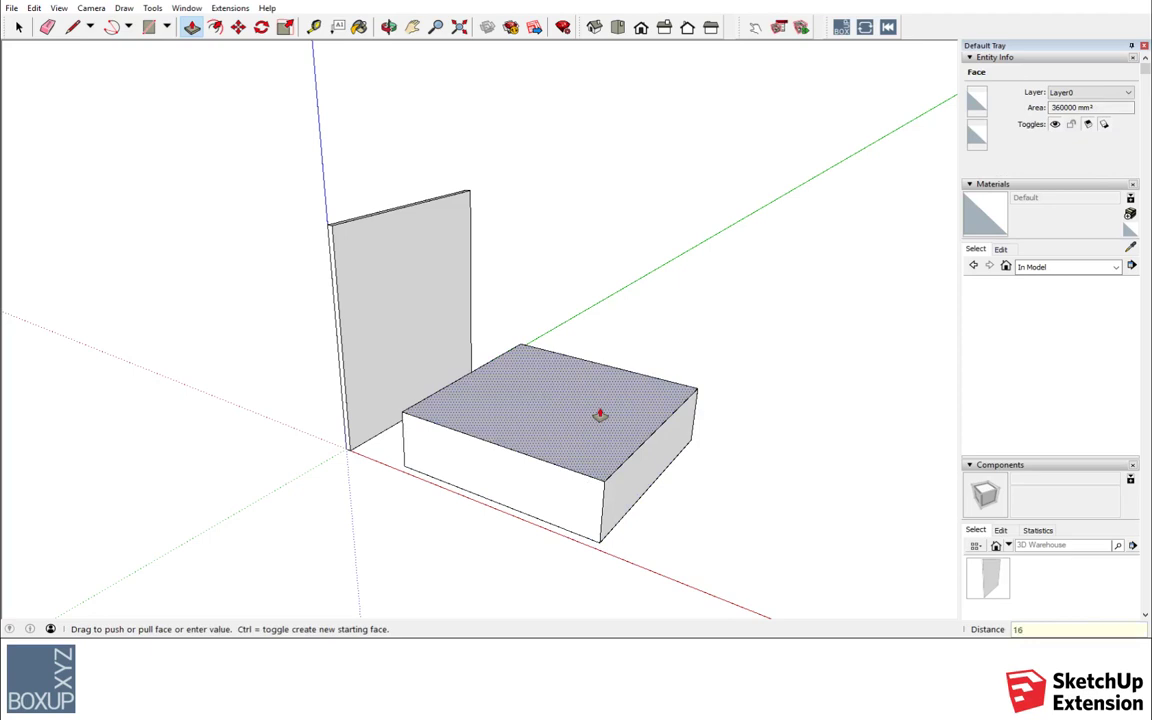
pyautogui.press('Return')
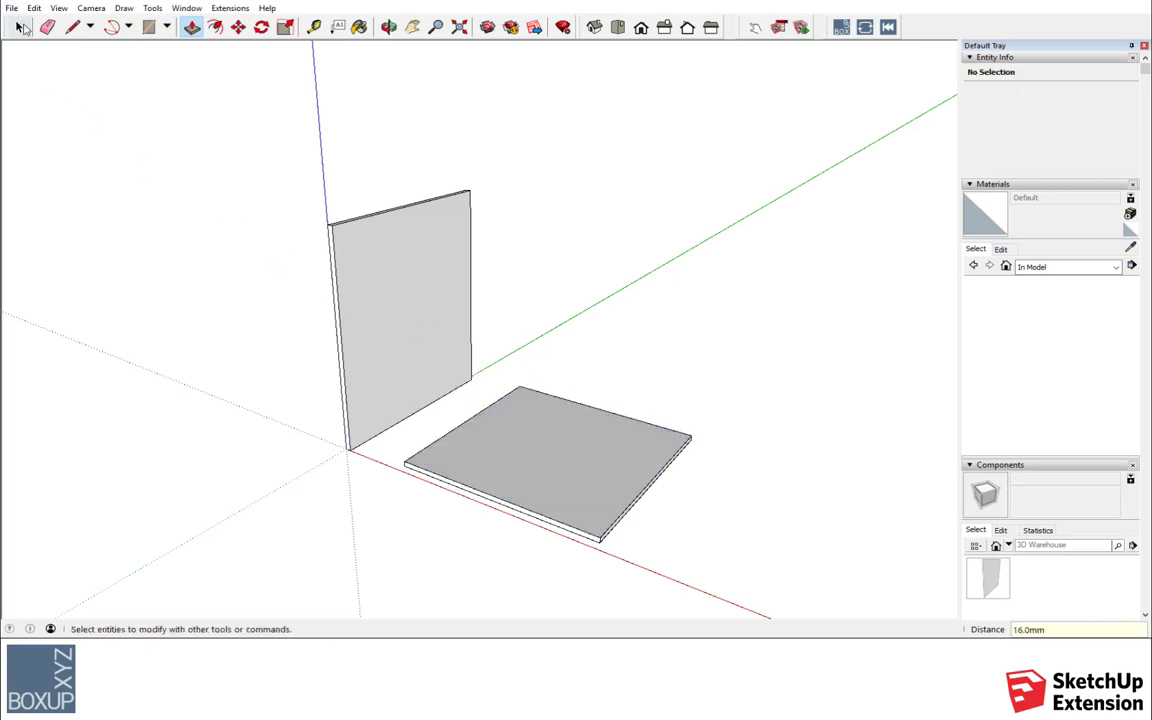
pyautogui.click(18, 27)
# Step: Make the whole floor slab a component named 'Floor panel Demo', then clear the selection
pyautogui.click(490, 432)
pyautogui.tripleClick(490, 432)
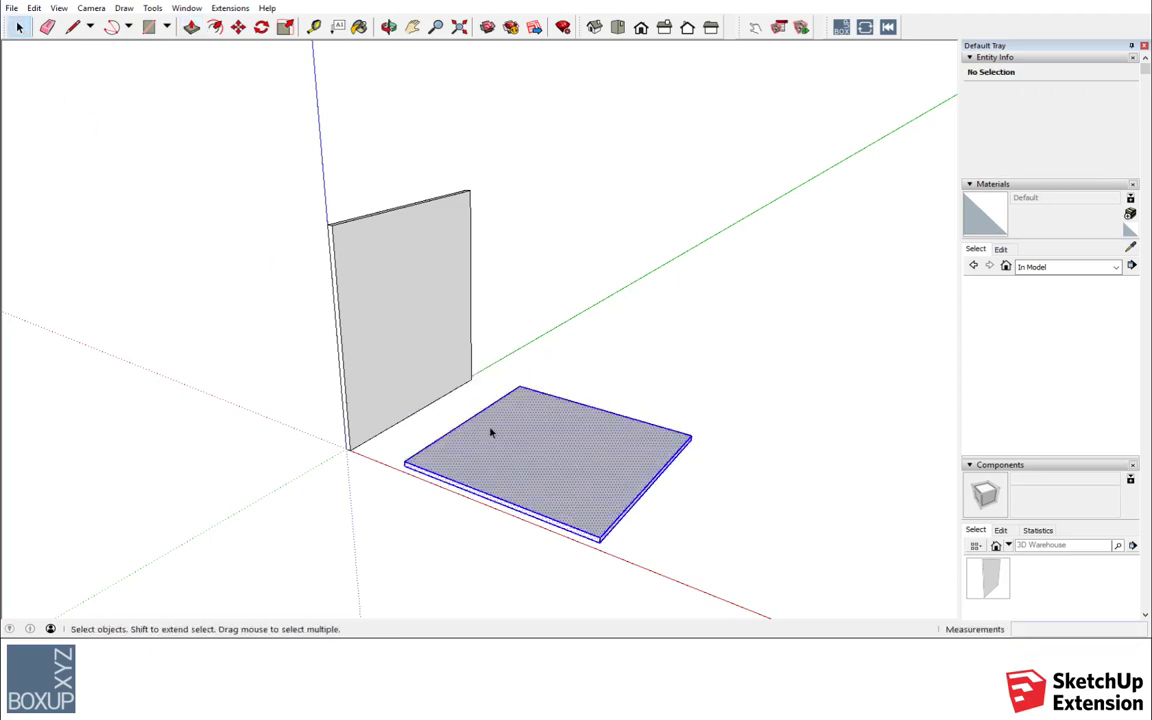
pyautogui.rightClick(490, 432)
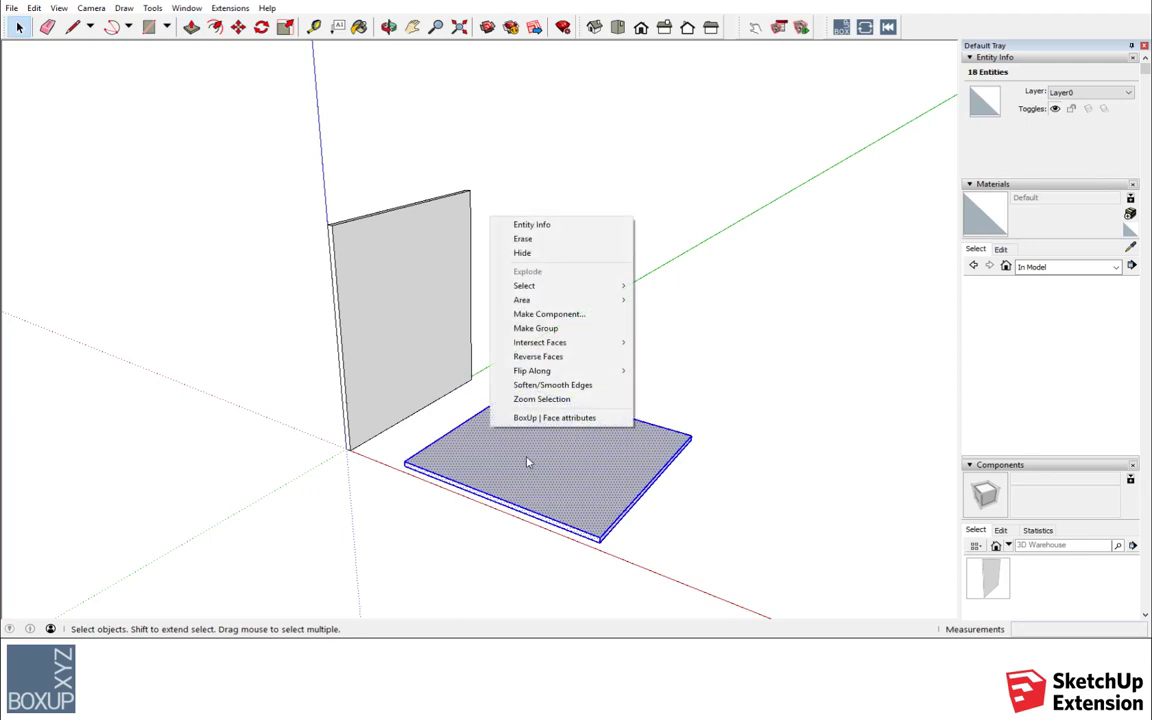
pyautogui.click(580, 316)
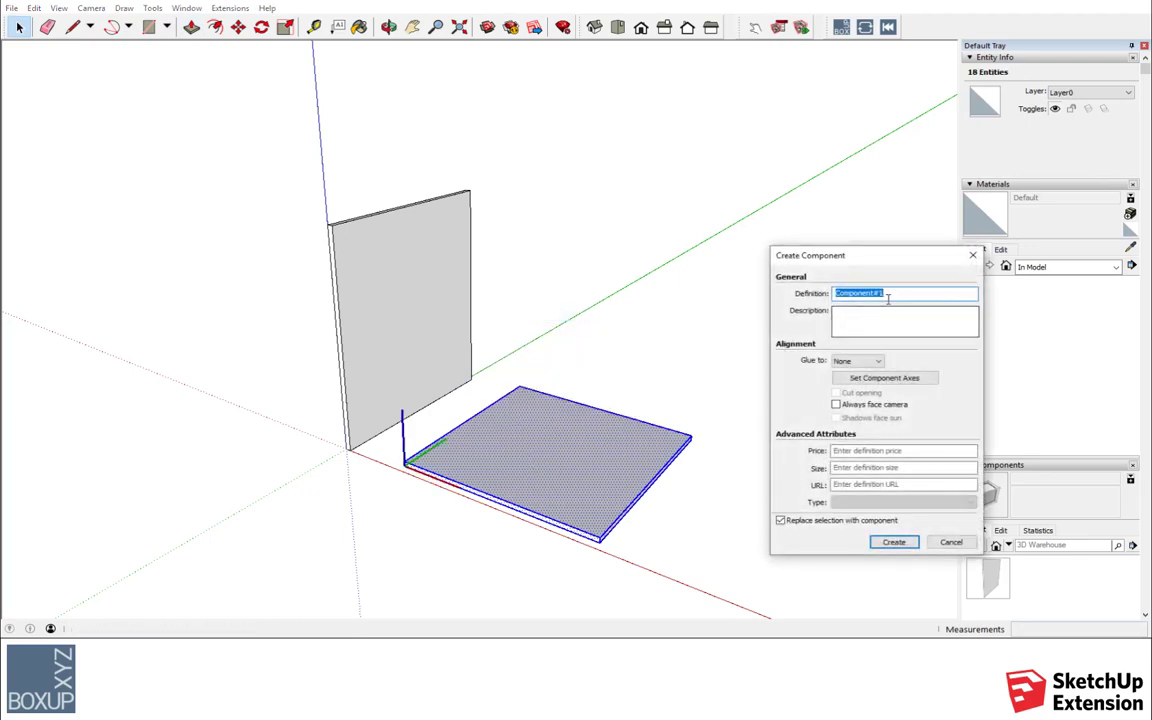
pyautogui.write('Fl')
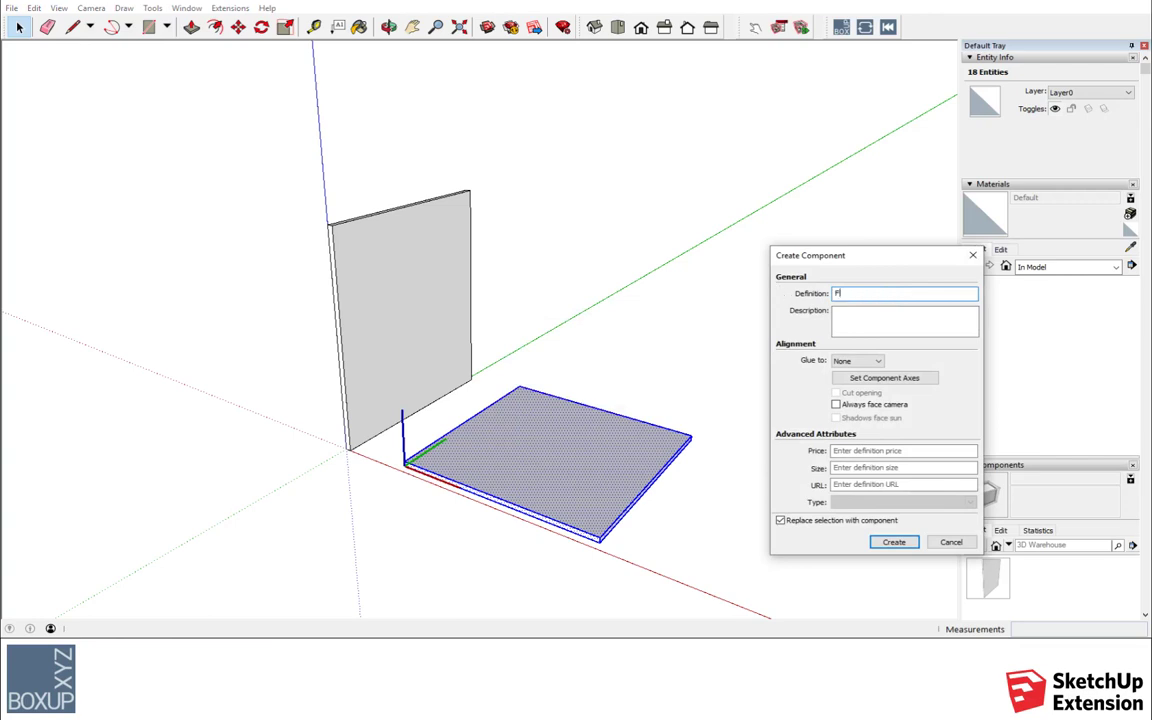
pyautogui.write('oor pa')
pyautogui.write('nbel')
pyautogui.press('BackSpace')
pyautogui.press('BackSpace')
pyautogui.write('el De')
pyautogui.write('mo')
pyautogui.press('Return')
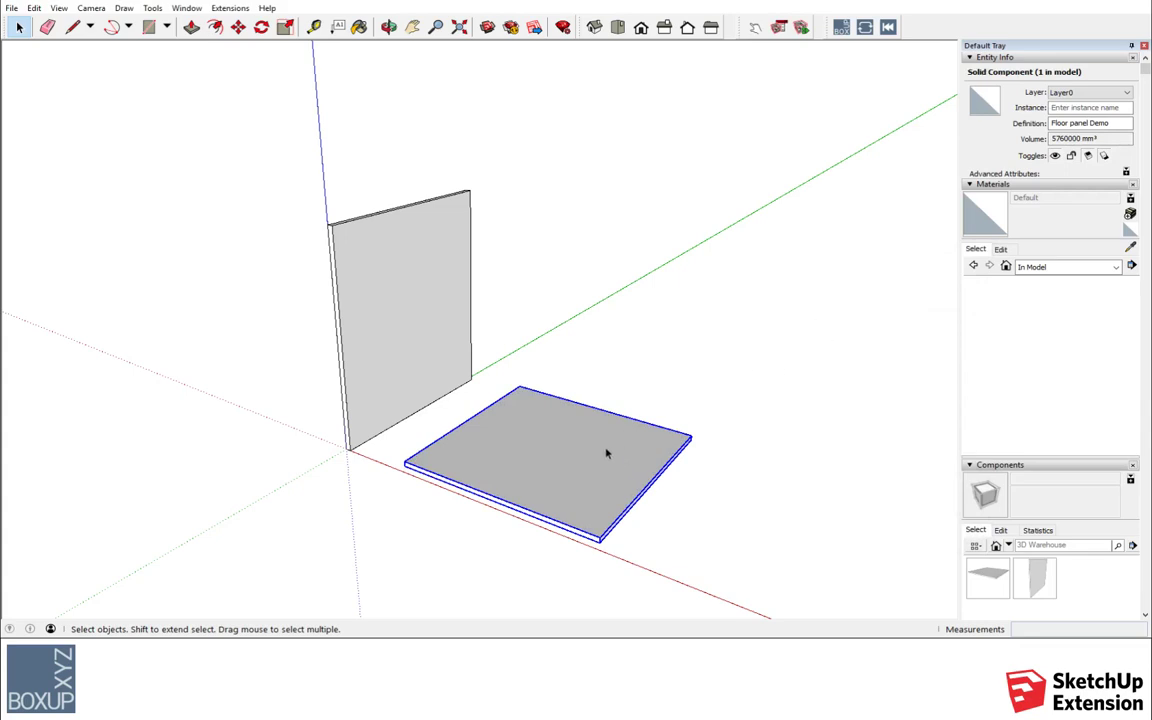
pyautogui.click(440, 321)
pyautogui.click(617, 309)
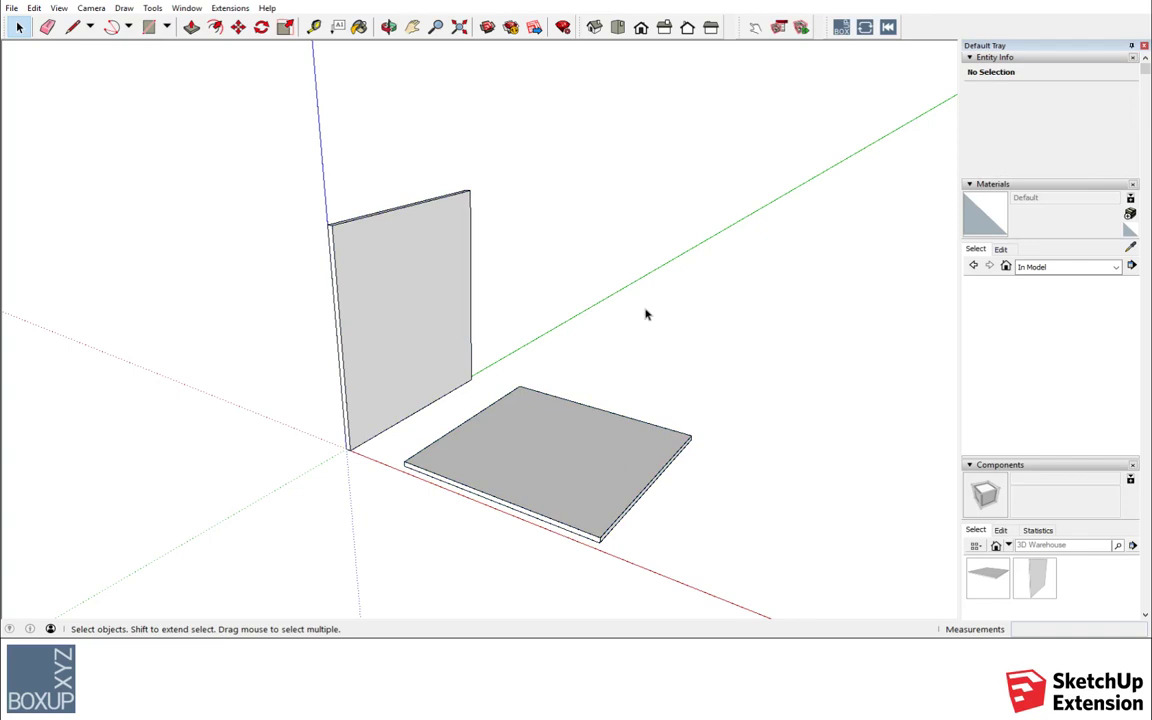
# Step: Start a new material named 'Zebrano panel' using 8657-zebrano.jpg from the Desktop as its texture
pyautogui.click(1130, 214)
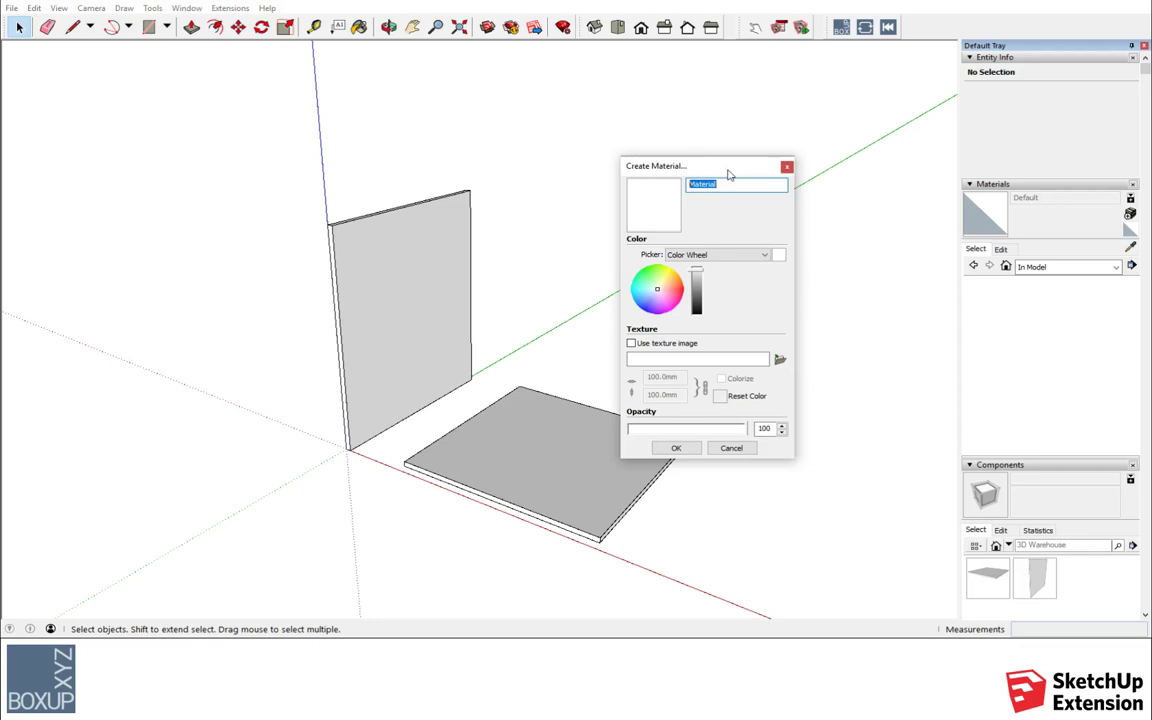
pyautogui.write('Zebr')
pyautogui.write('ano')
pyautogui.write('pan')
pyautogui.write('el')
pyautogui.click(631, 344)
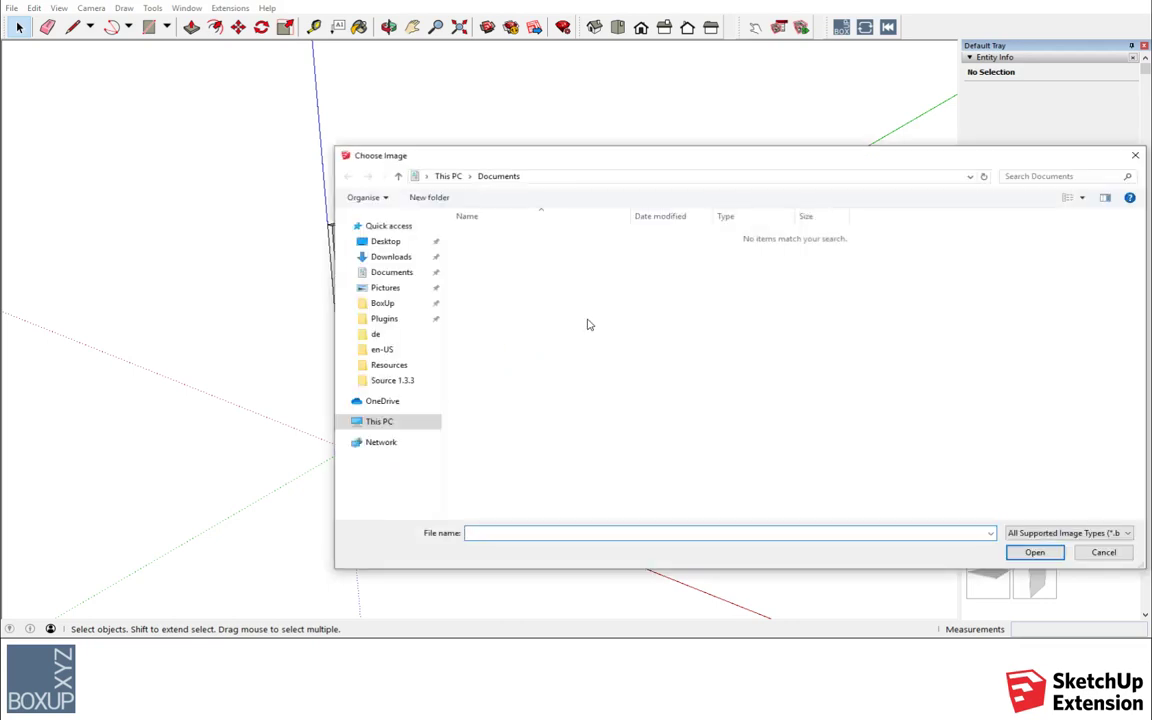
pyautogui.click(390, 257)
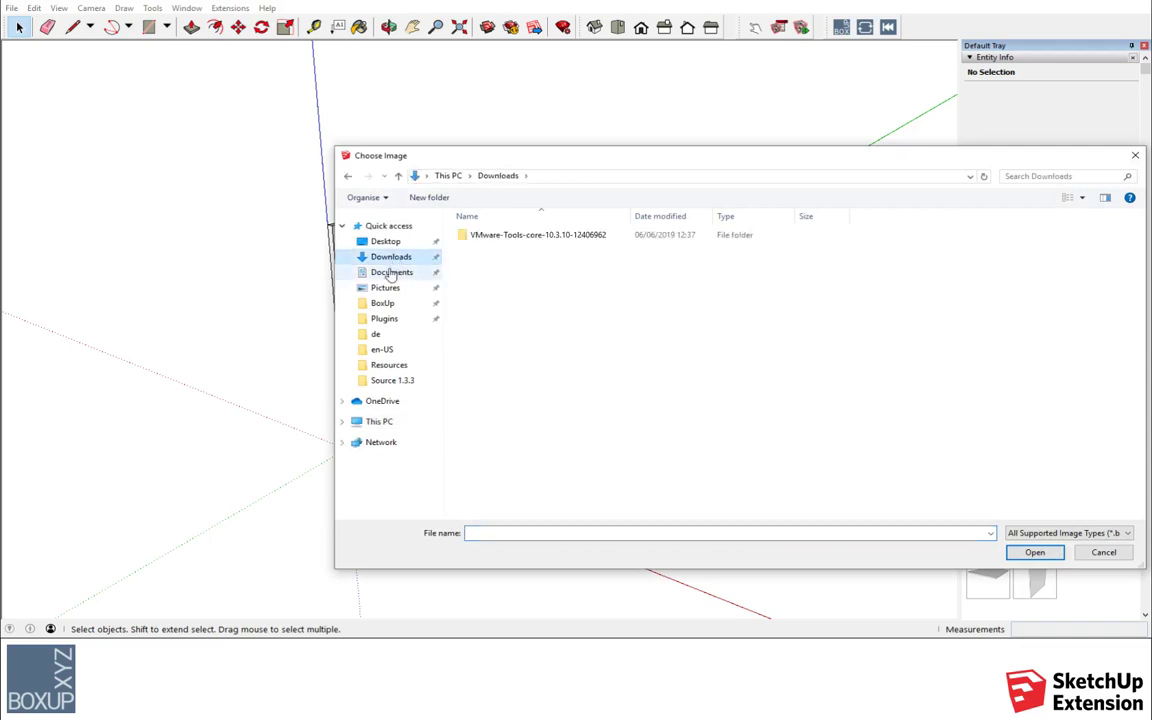
pyautogui.click(390, 272)
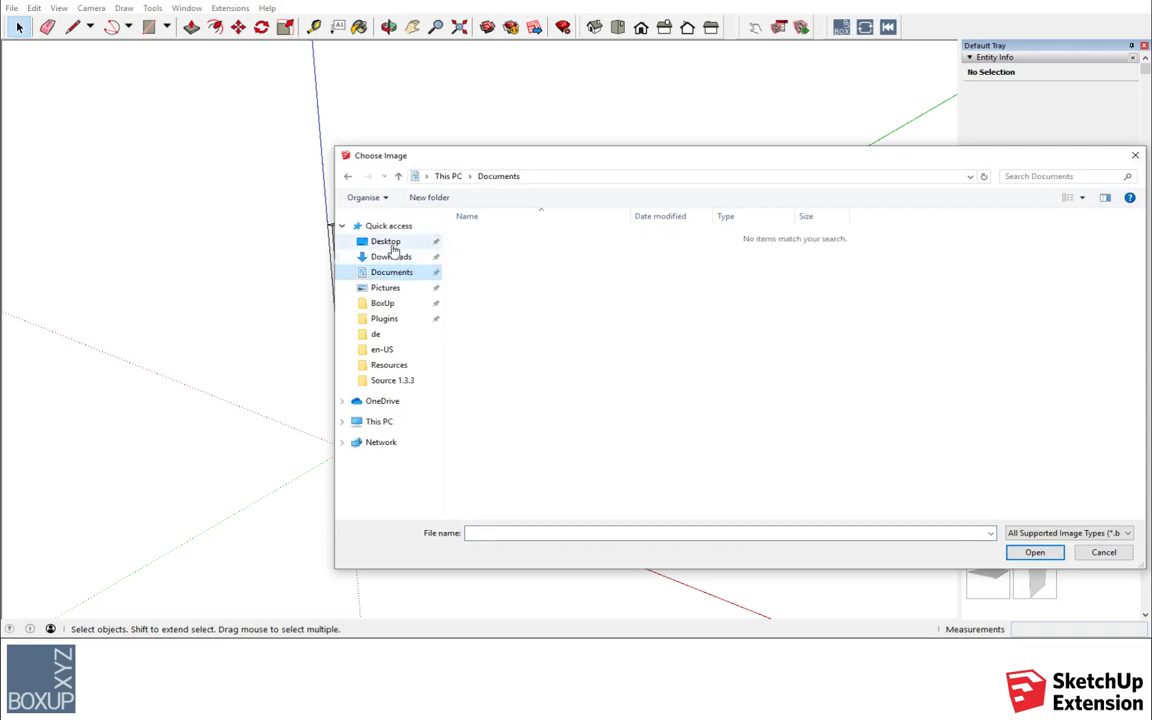
pyautogui.click(380, 242)
pyautogui.click(469, 241)
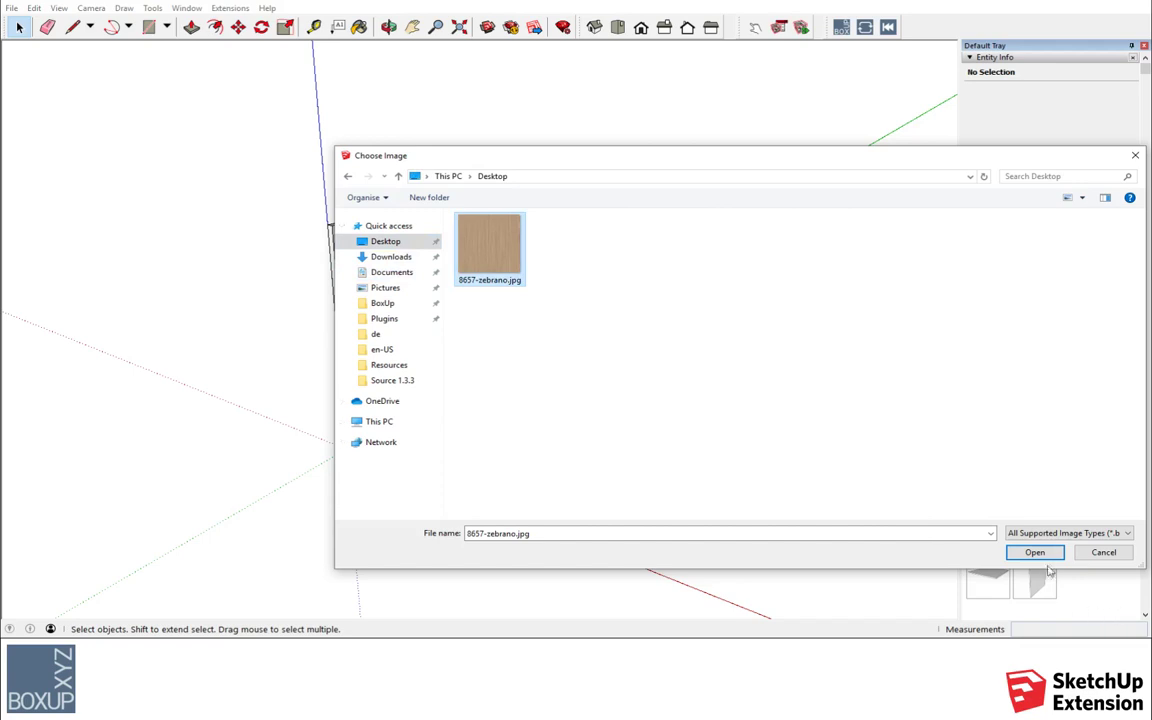
pyautogui.click(1034, 552)
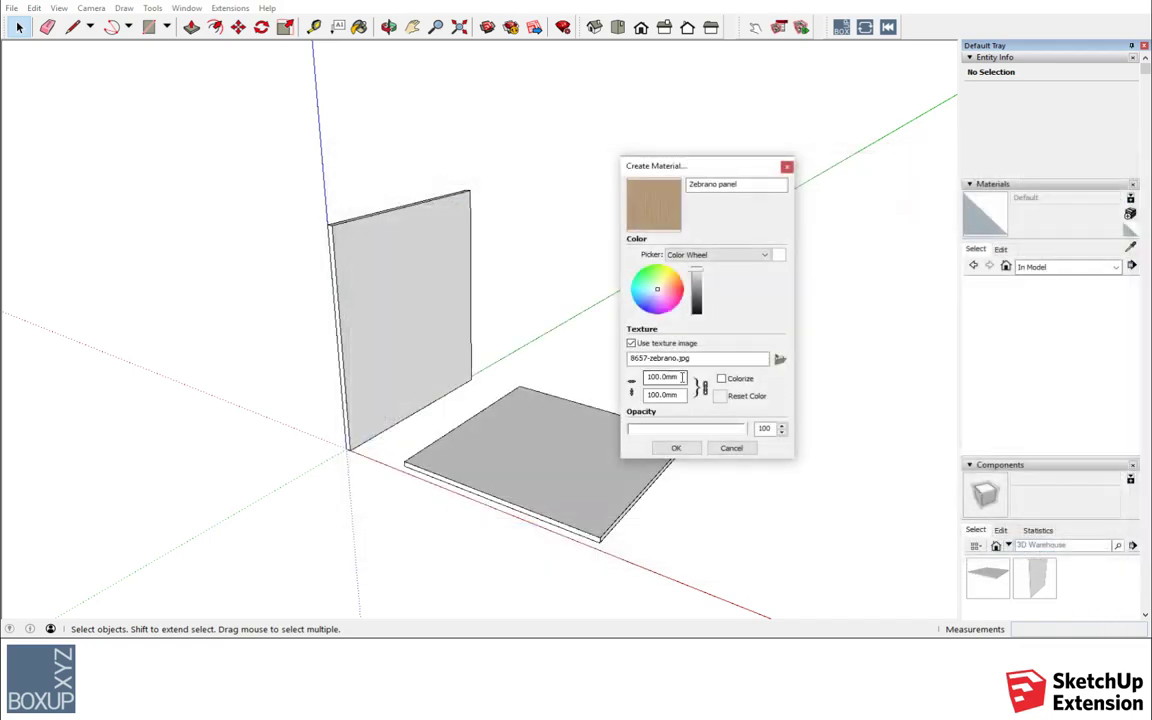
# Step: Set the texture width to 300 mm and create the material
pyautogui.press('Tab')
pyautogui.write('300')
pyautogui.click(677, 449)
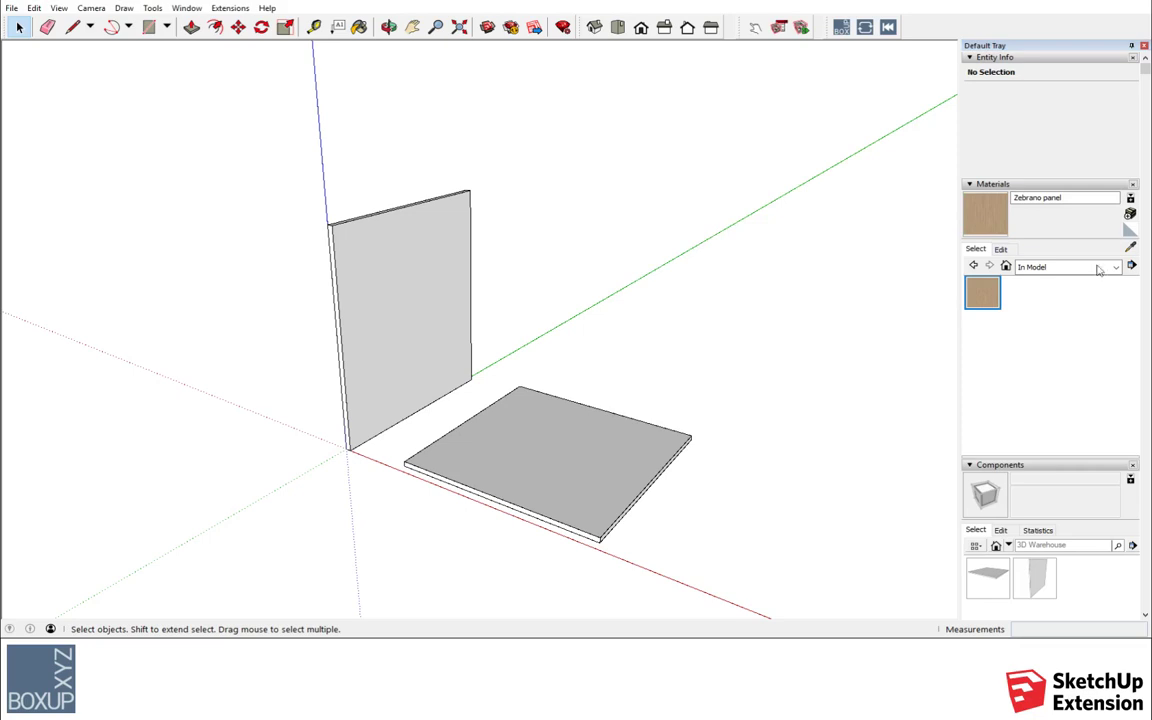
# Step: Create another material from the zebrano texture, named 'Zebrano edgeband'
pyautogui.click(1131, 214)
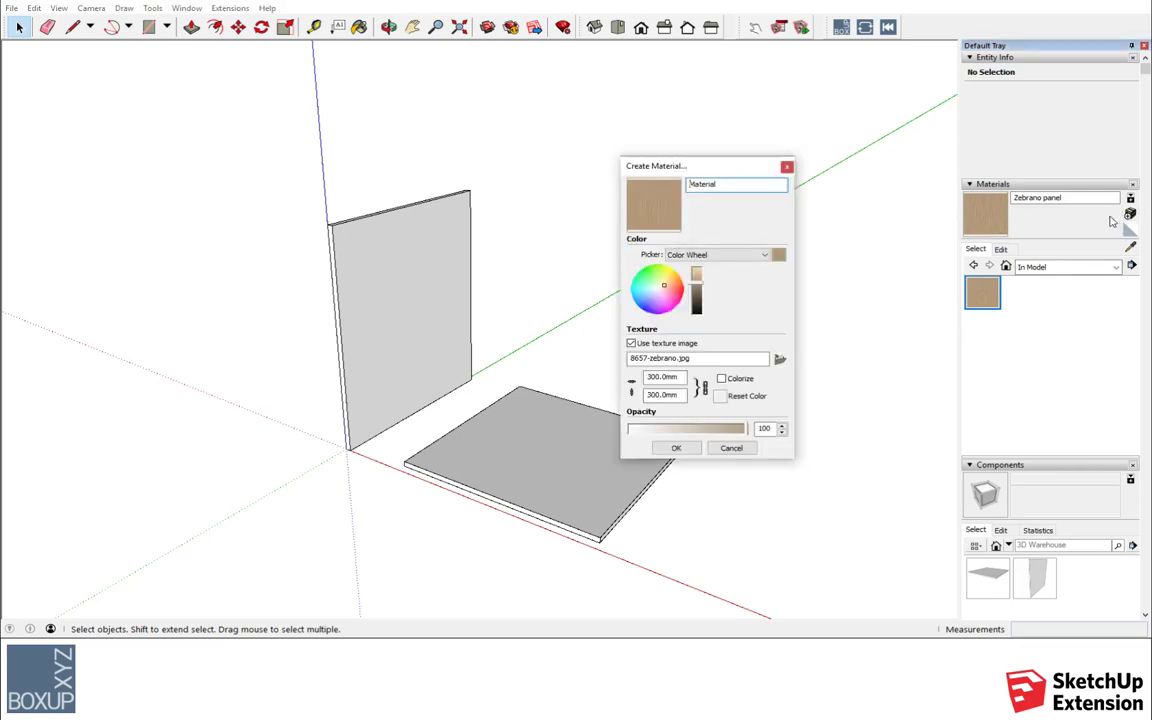
pyautogui.doubleClick(740, 184)
pyautogui.write('Zebr')
pyautogui.write('ano ')
pyautogui.write('edge')
pyautogui.write('band')
pyautogui.click(676, 447)
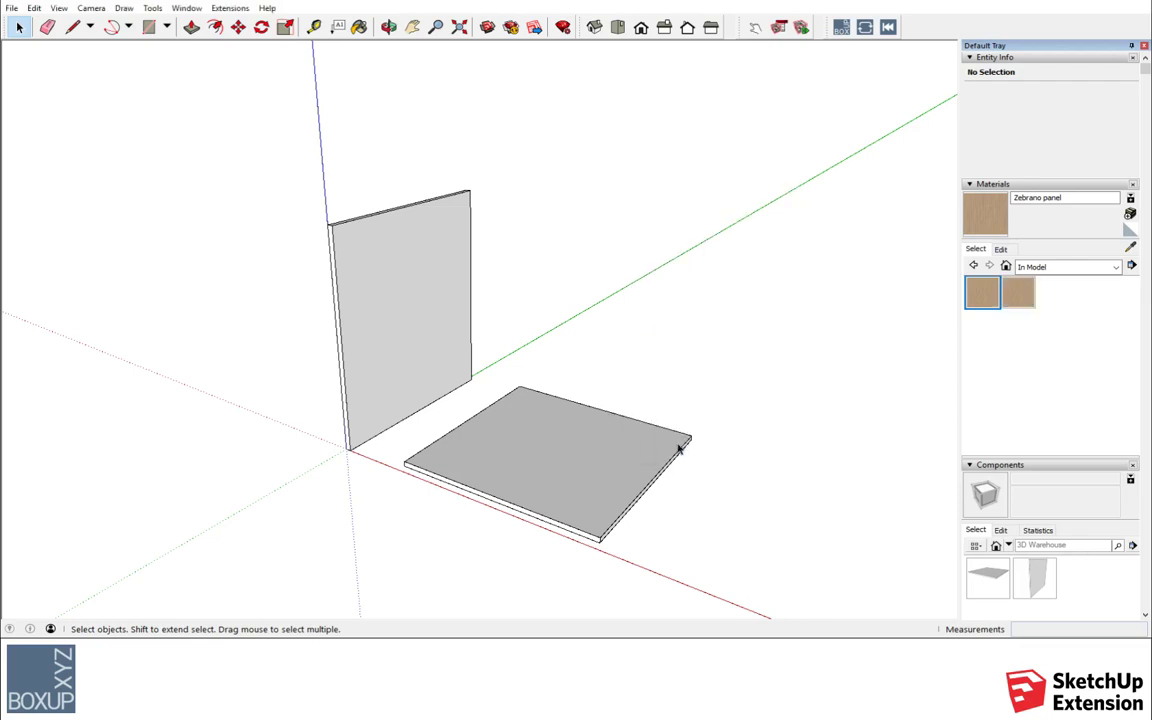
# Step: Save the Zebrano edgeband material as an .skm file in the Materials\BoxUp folder
pyautogui.click(1030, 292)
pyautogui.click(990, 300)
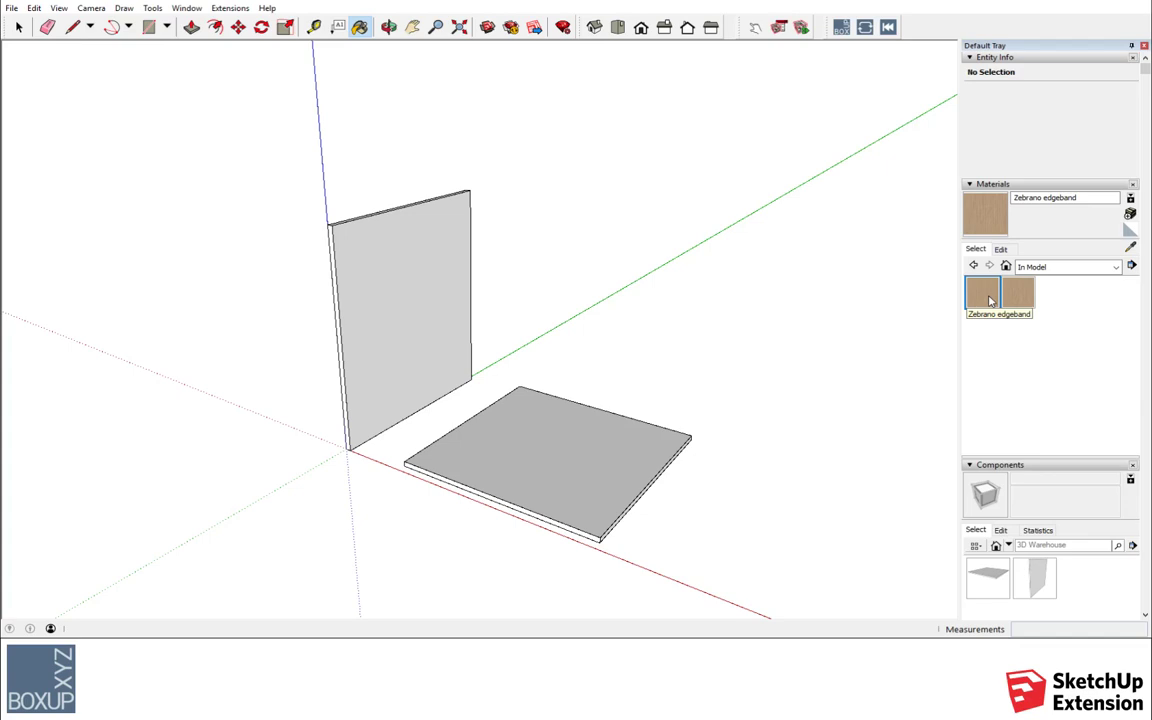
pyautogui.rightClick(990, 300)
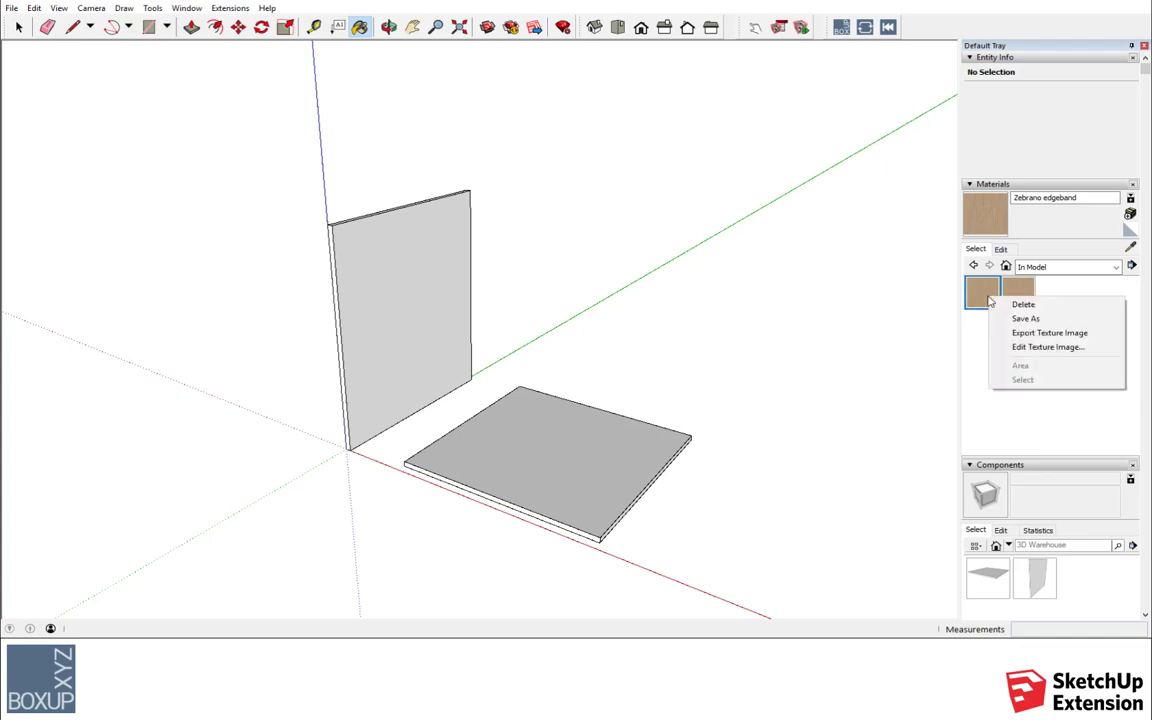
pyautogui.click(1022, 318)
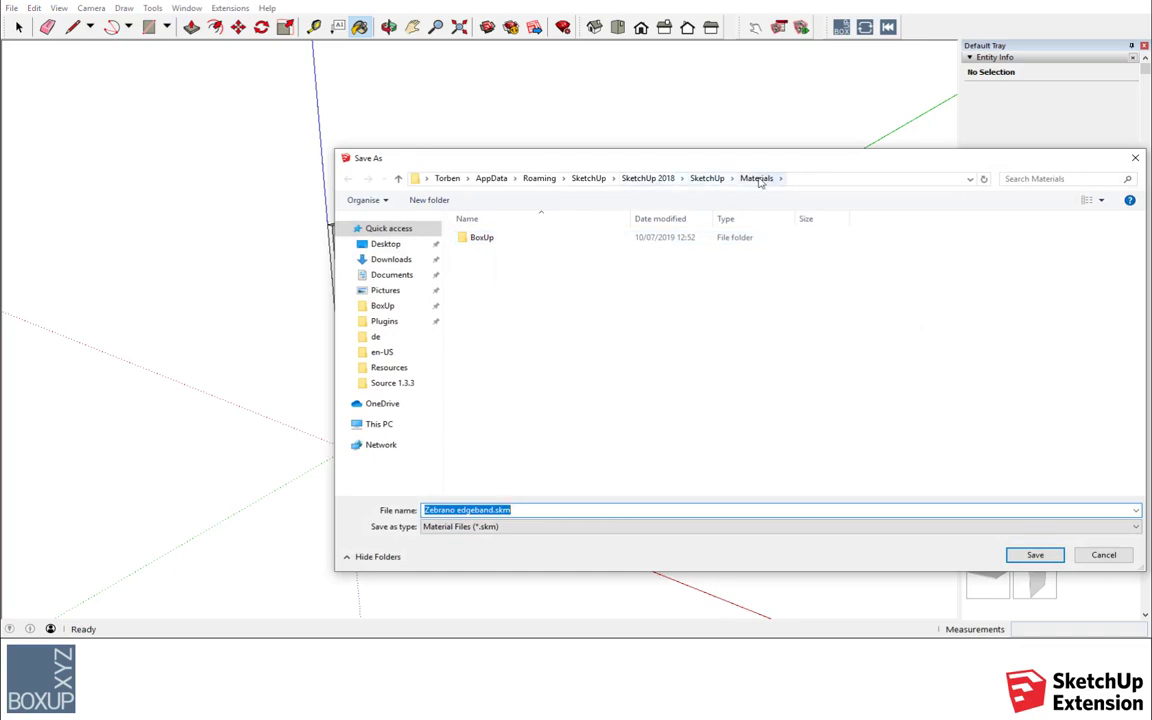
pyautogui.doubleClick(512, 242)
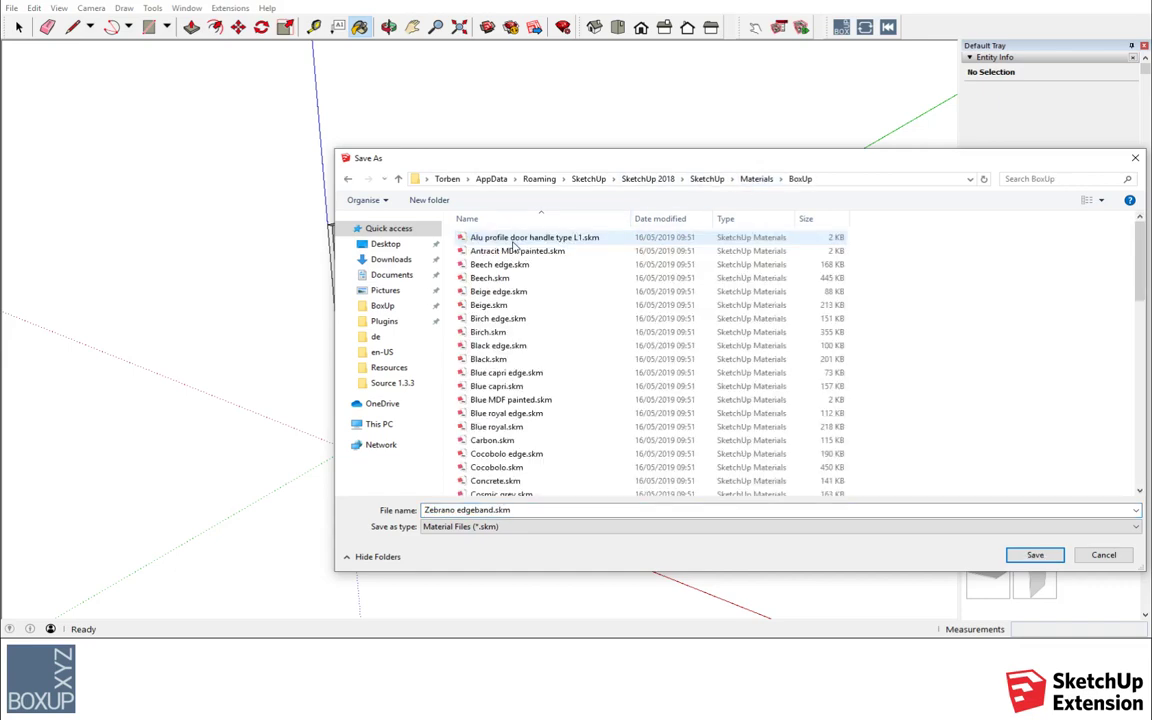
pyautogui.click(757, 178)
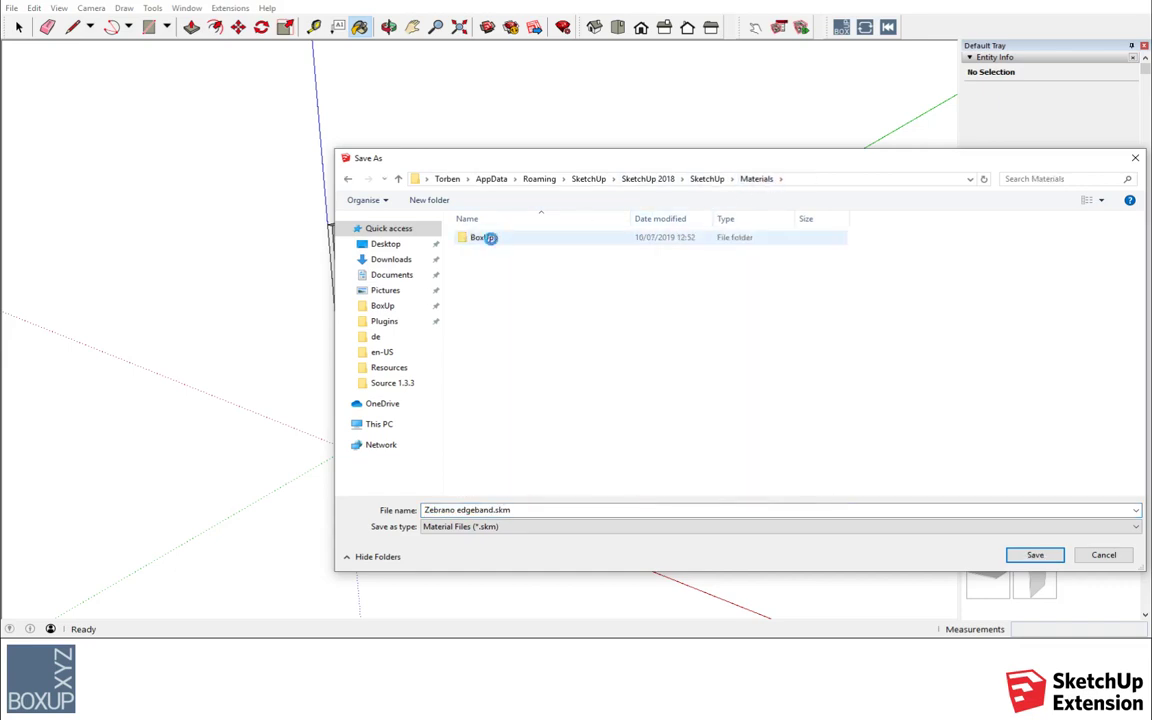
pyautogui.doubleClick(488, 240)
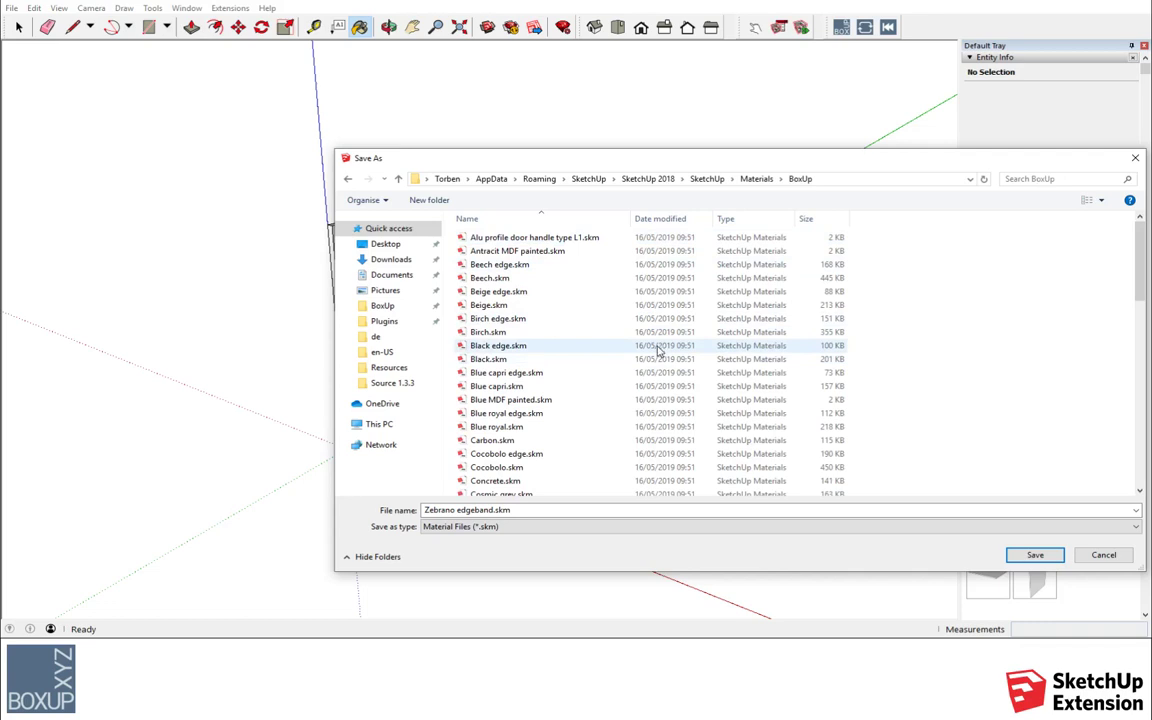
pyautogui.click(1032, 556)
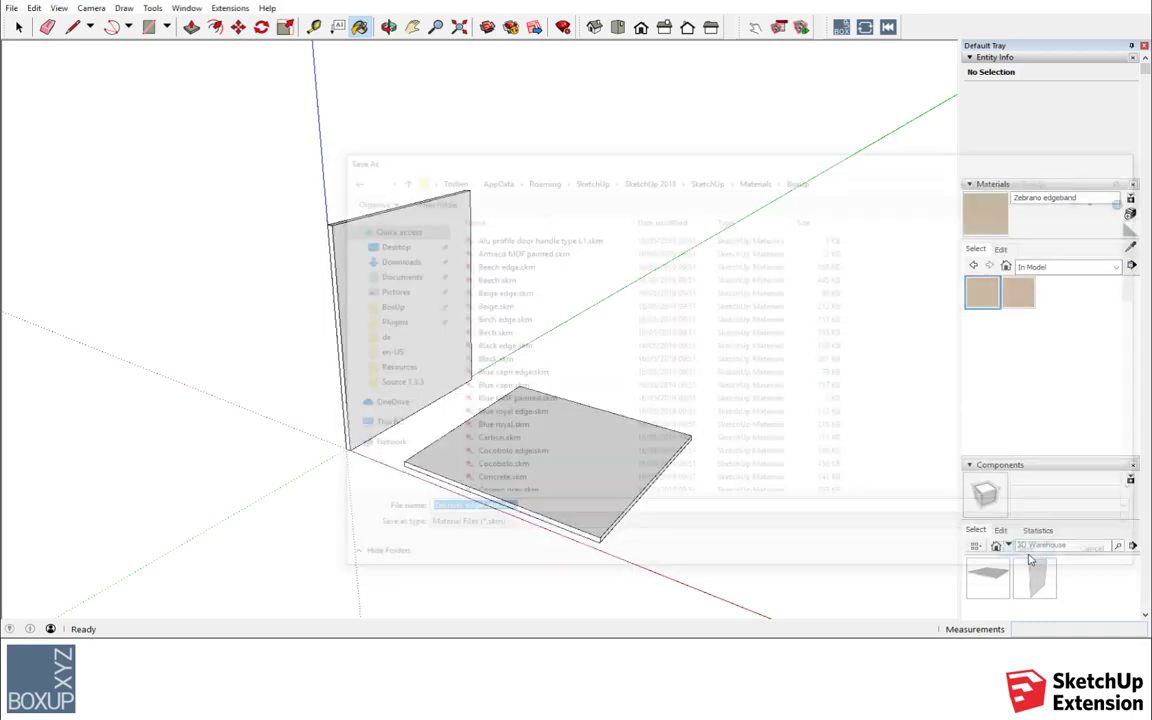
# Step: Save the Zebrano panel material as an .skm file in the same BoxUp folder
pyautogui.click(1020, 292)
pyautogui.rightClick(1020, 292)
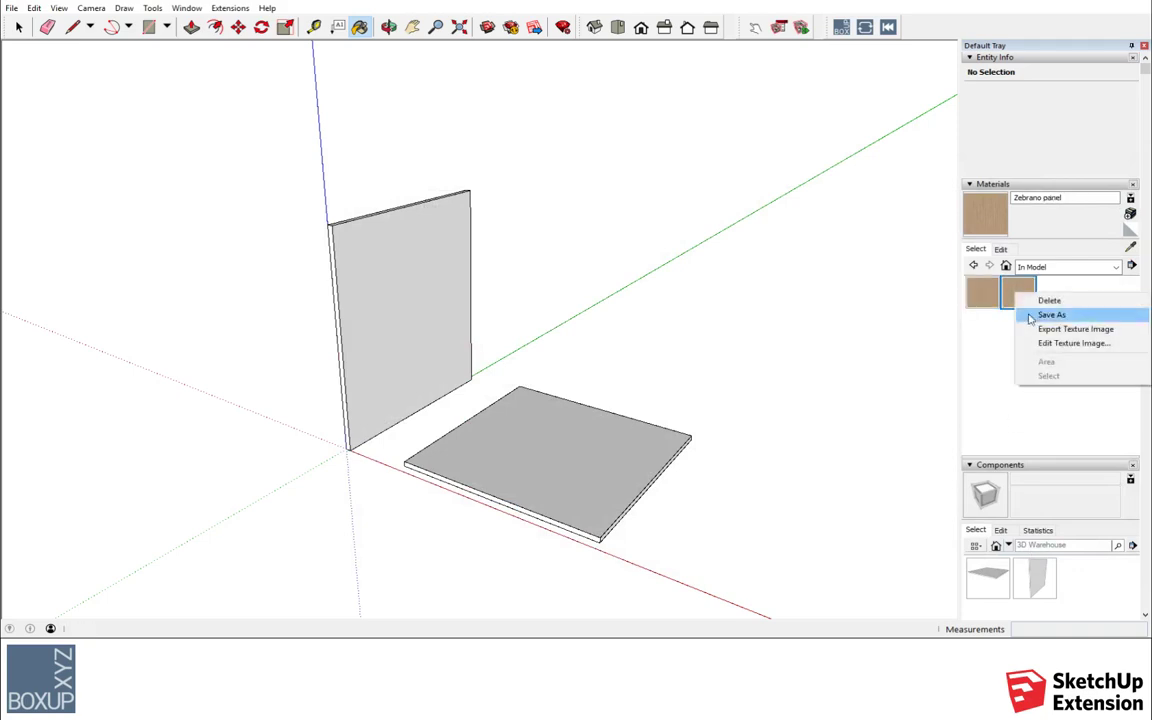
pyautogui.click(1035, 315)
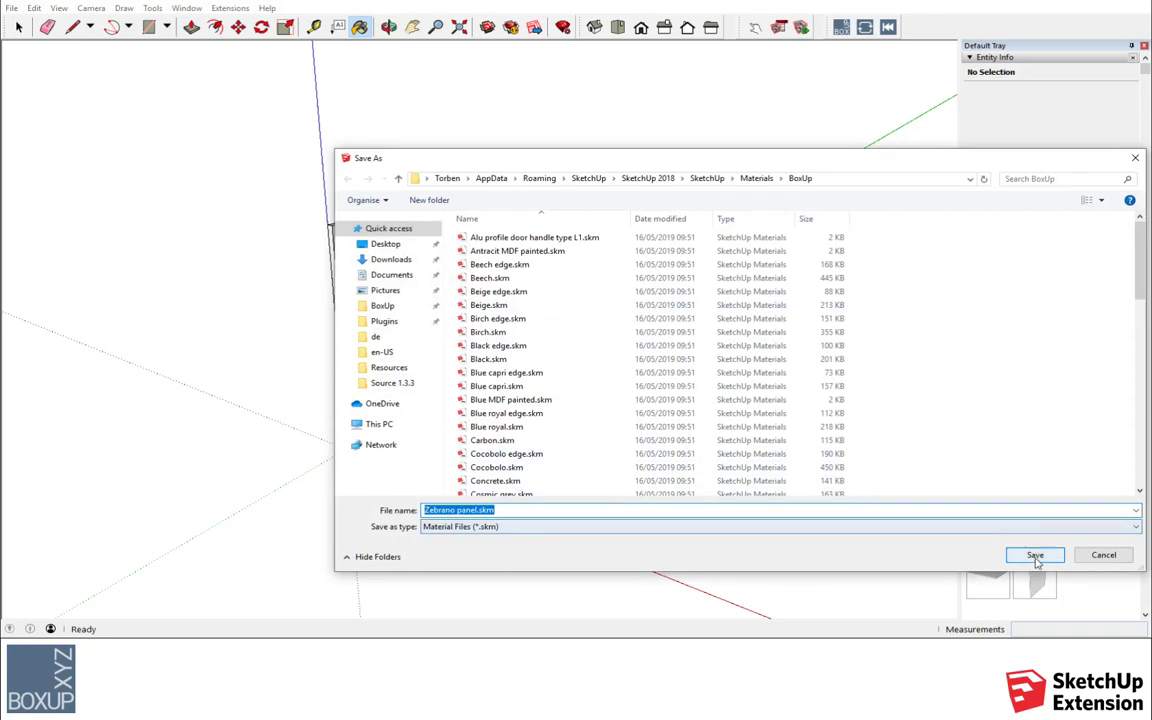
pyautogui.click(1036, 556)
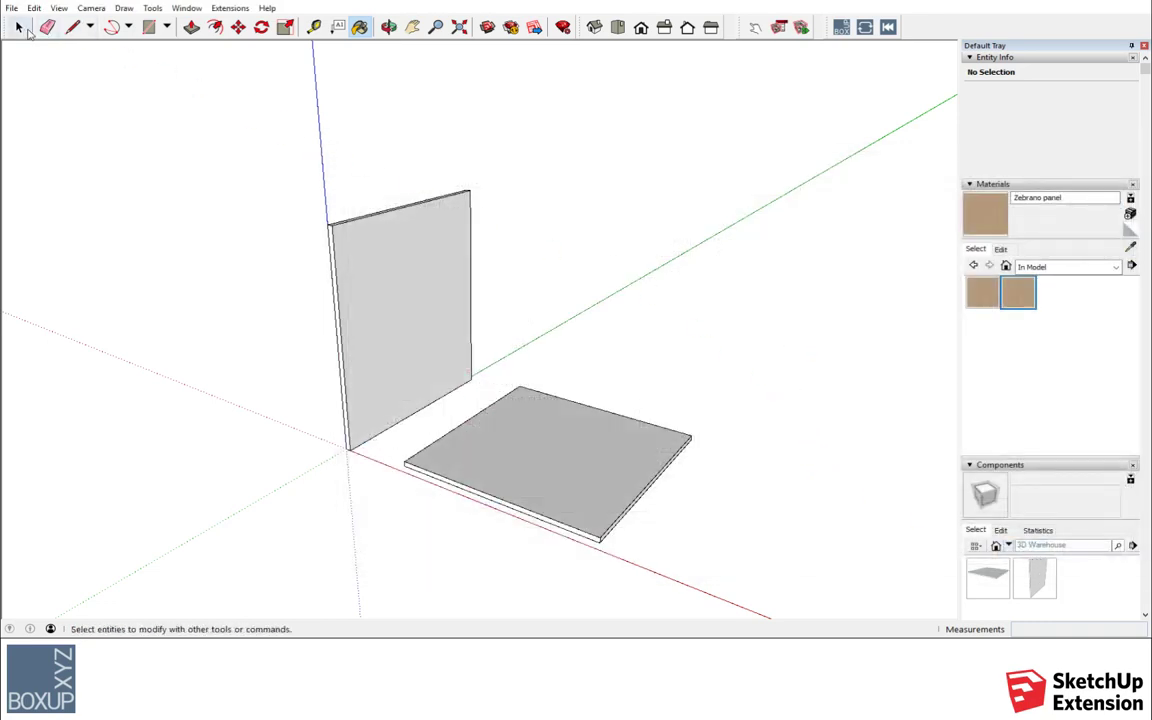
# Step: Open the BoxUp window, go to Material attributes, and select Zebrano panel
pyautogui.click(19, 27)
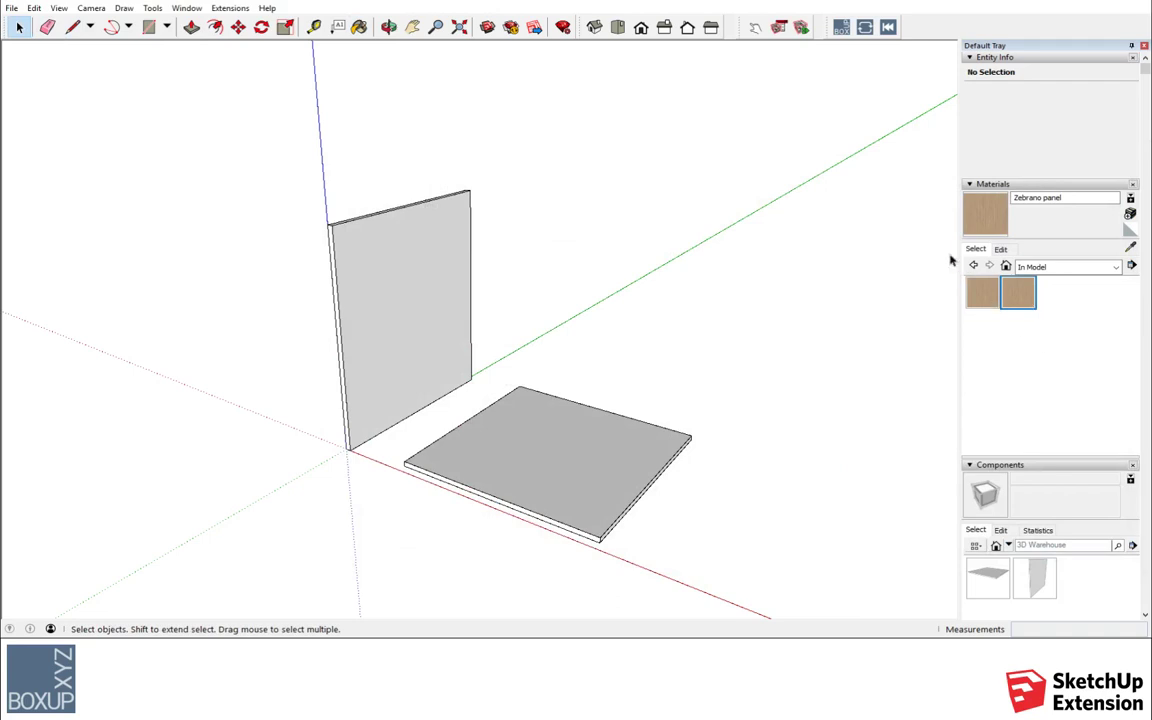
pyautogui.click(841, 29)
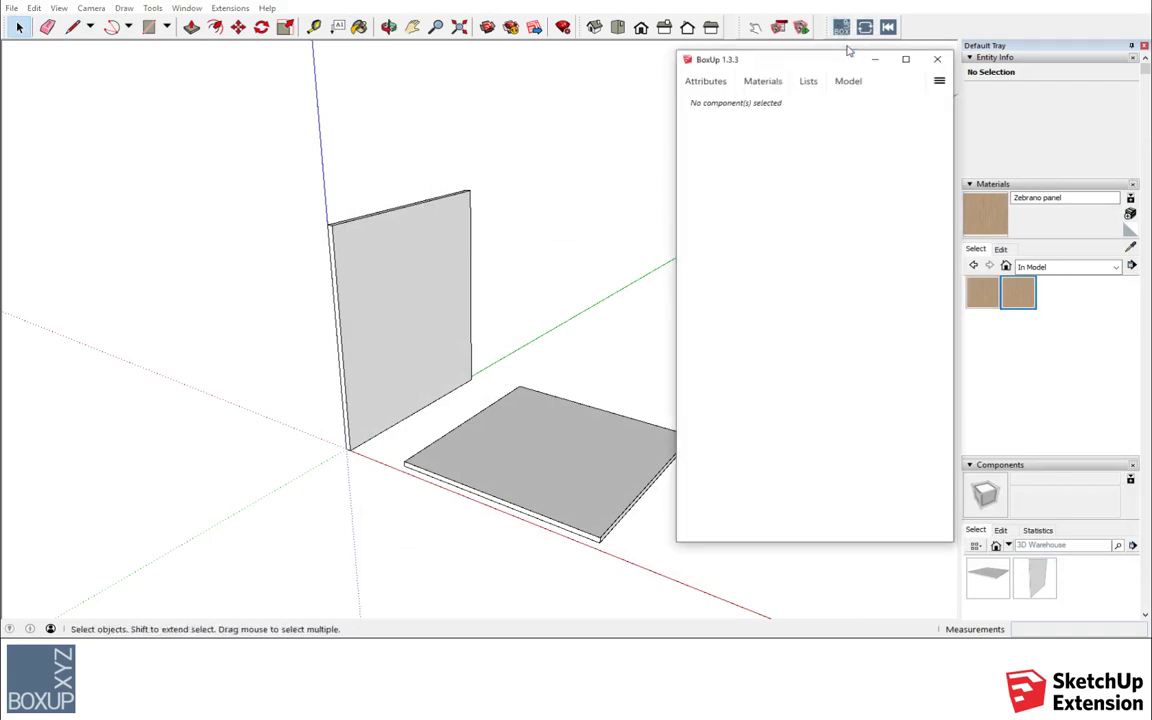
pyautogui.click(985, 294)
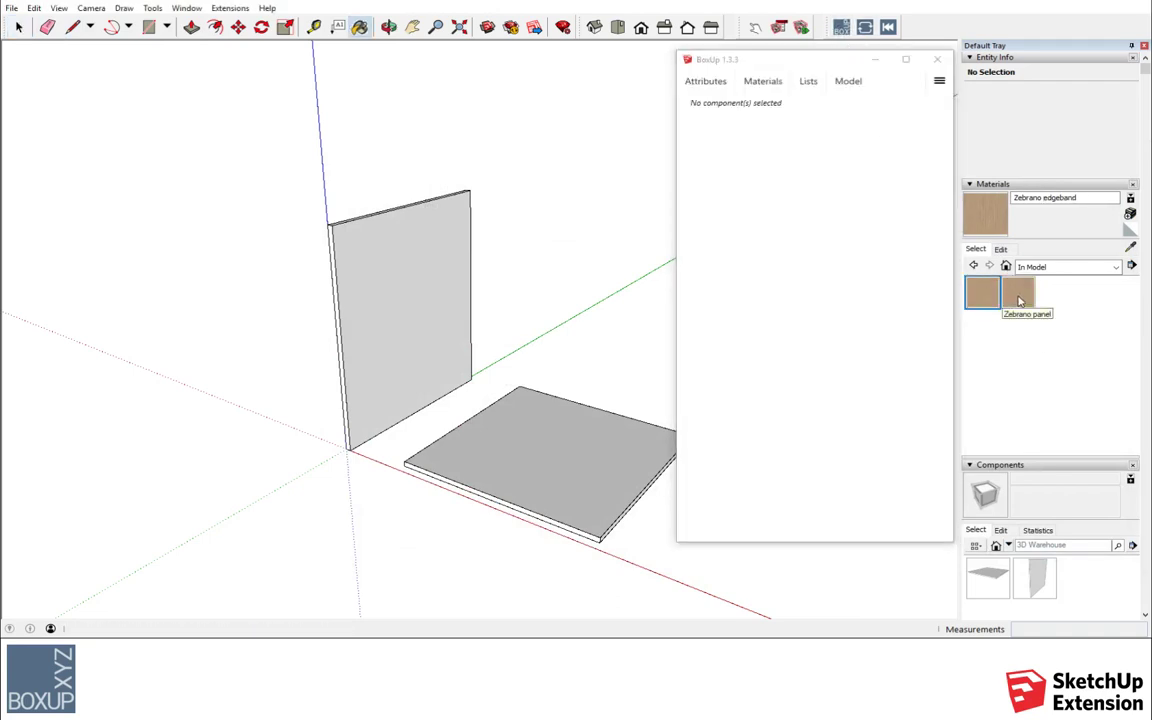
pyautogui.click(998, 294)
pyautogui.click(939, 83)
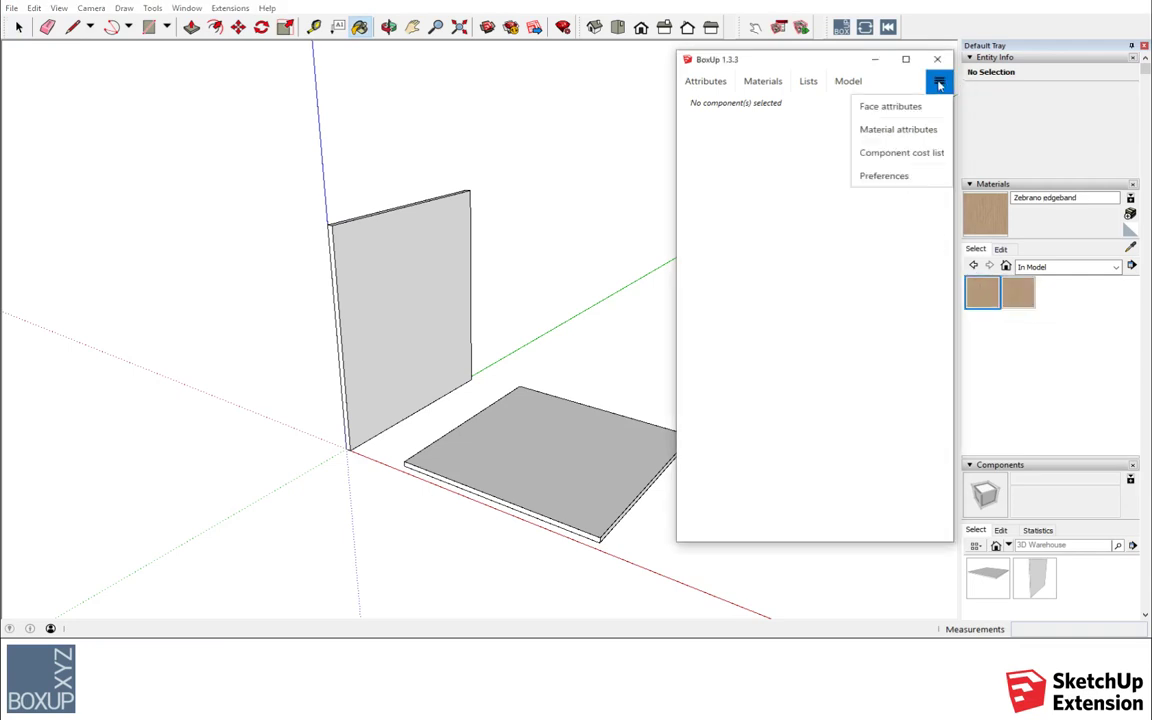
pyautogui.click(919, 132)
pyautogui.click(883, 128)
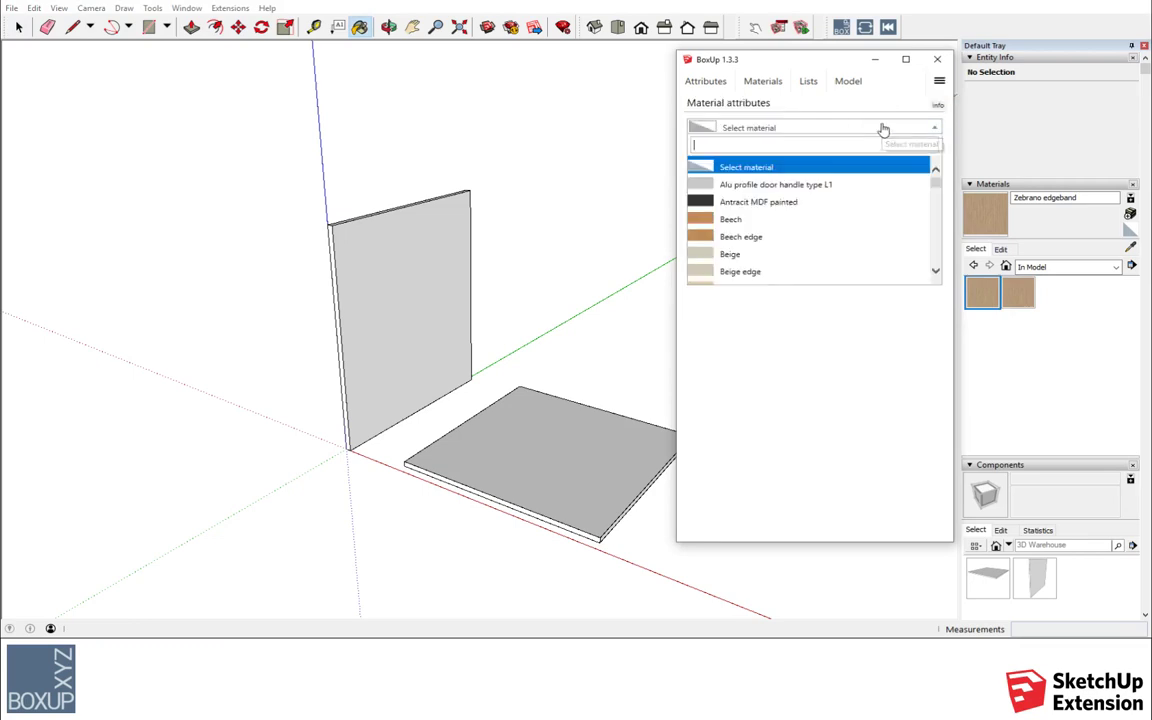
pyautogui.write('z')
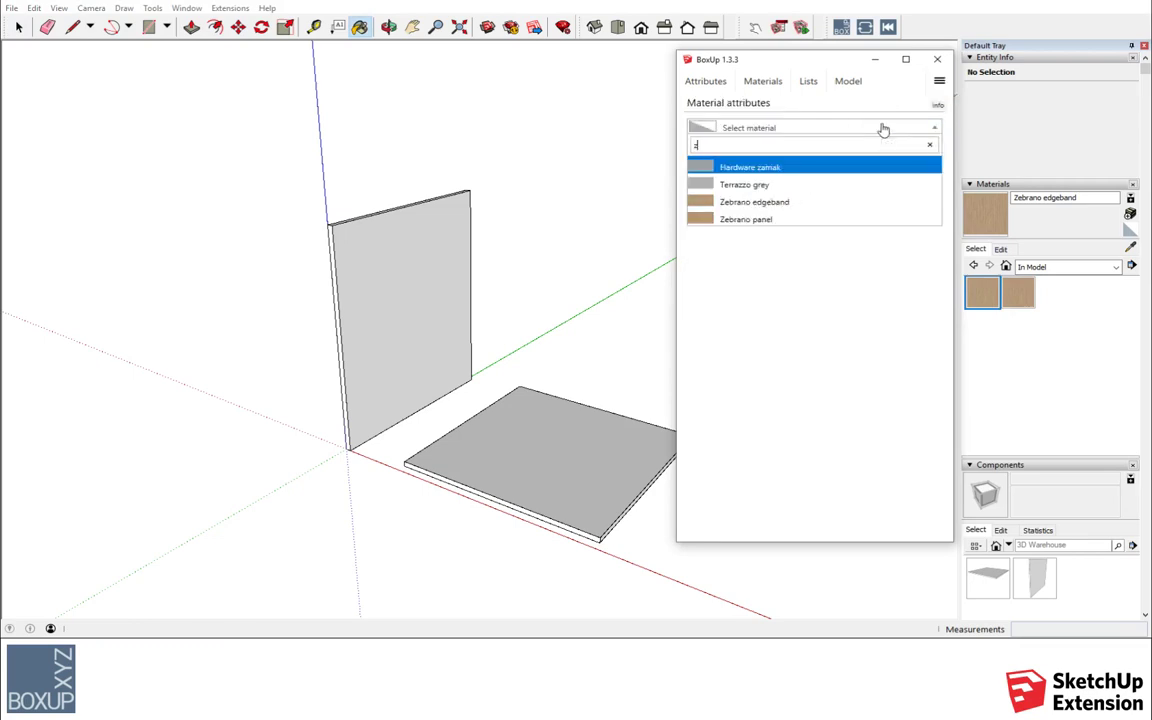
pyautogui.click(780, 221)
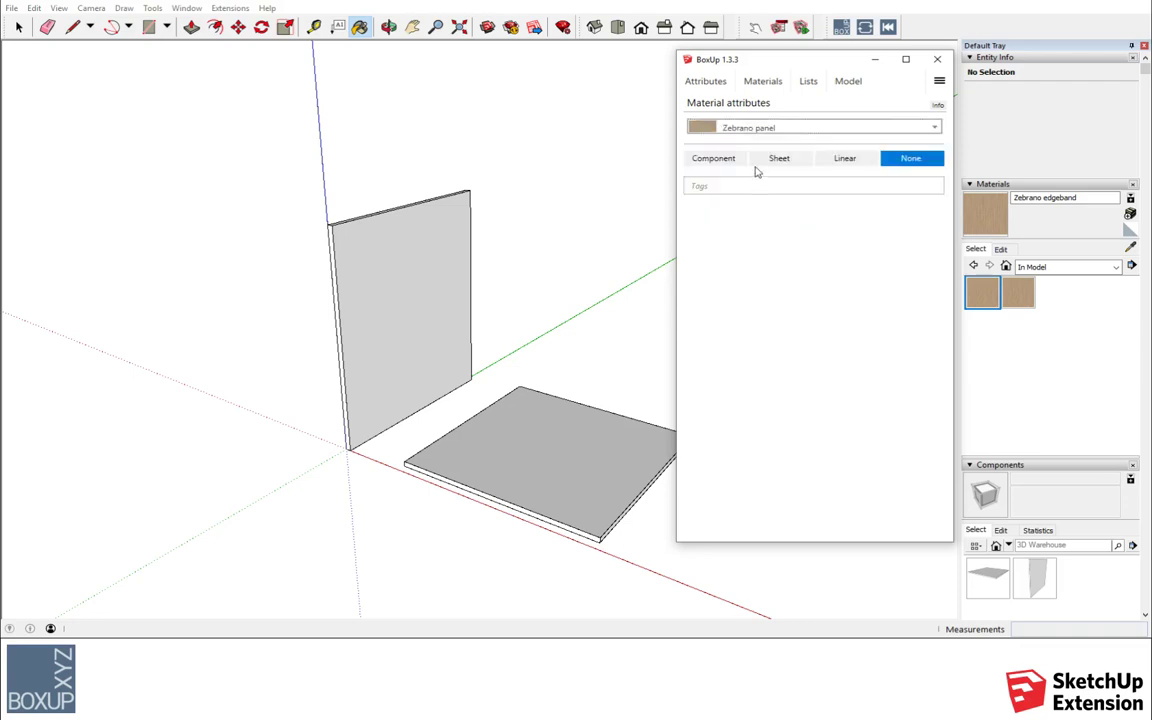
# Step: Set Zebrano panel's BoxUp type to Sheet and add the tag 'Box panel'
pyautogui.click(716, 160)
pyautogui.click(785, 160)
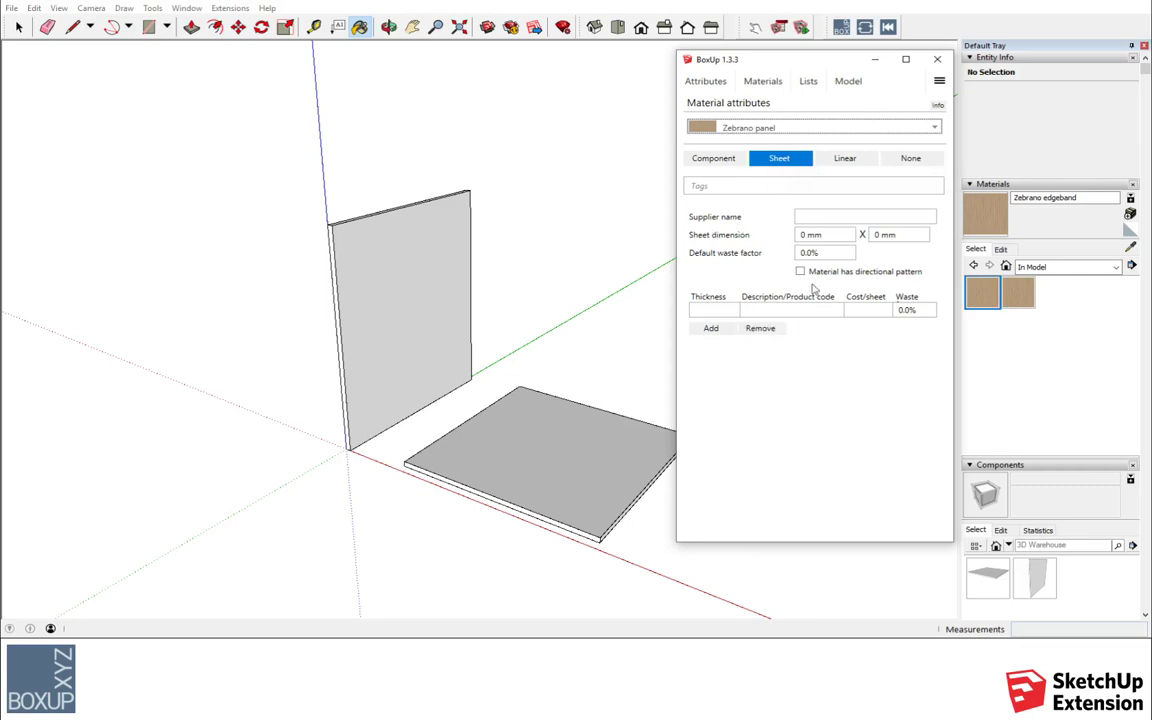
pyautogui.click(734, 187)
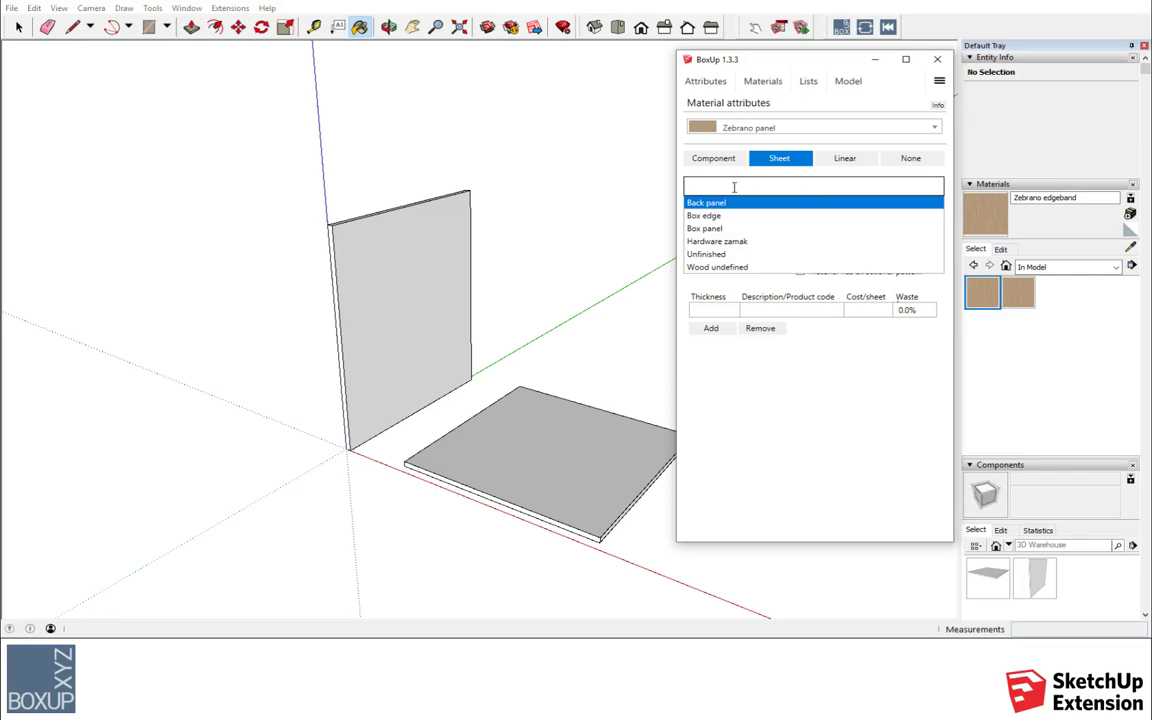
pyautogui.write('B')
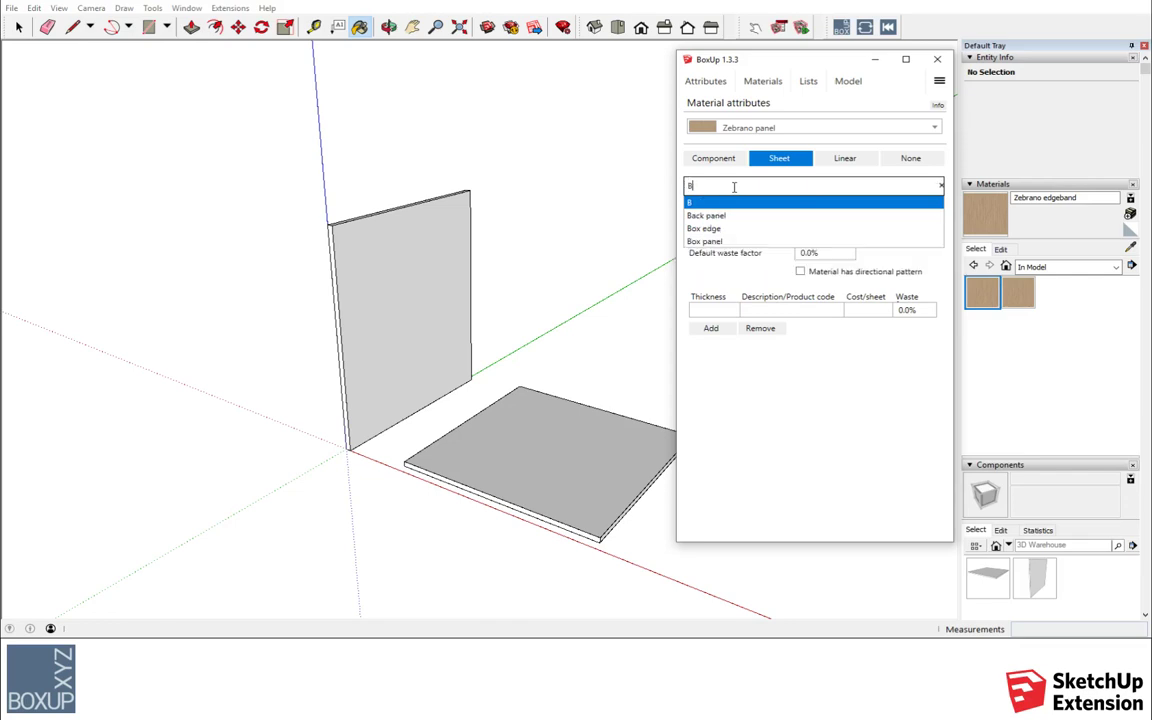
pyautogui.write('ox')
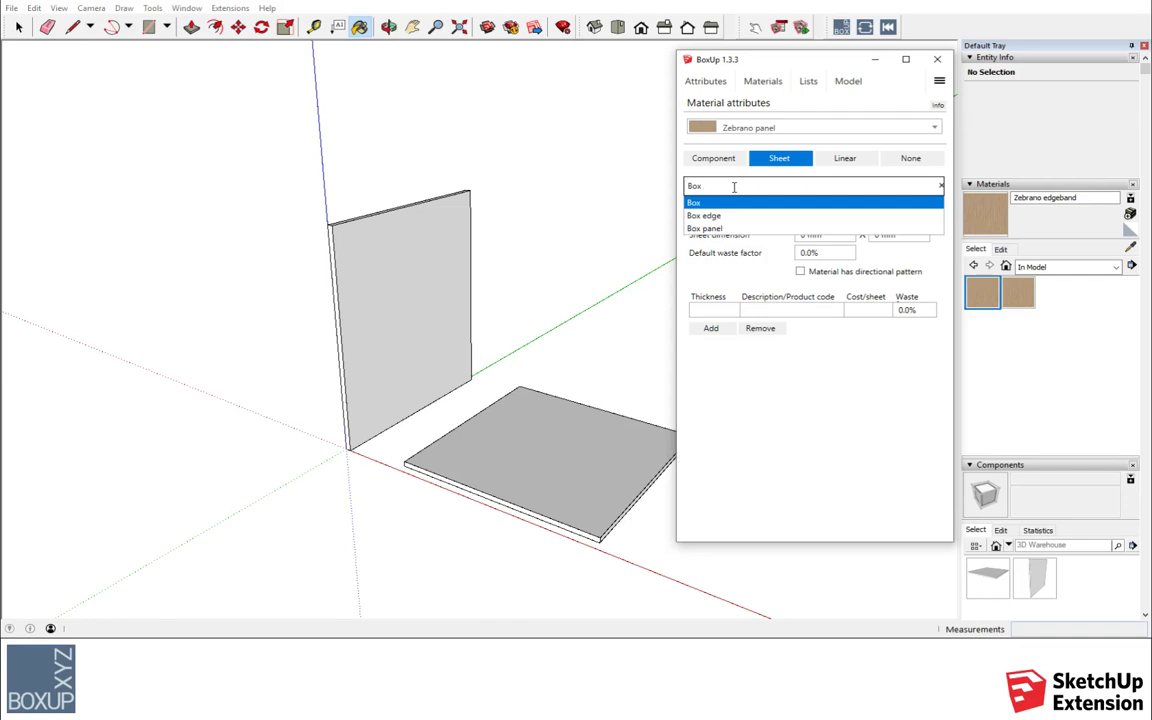
pyautogui.write(' panel')
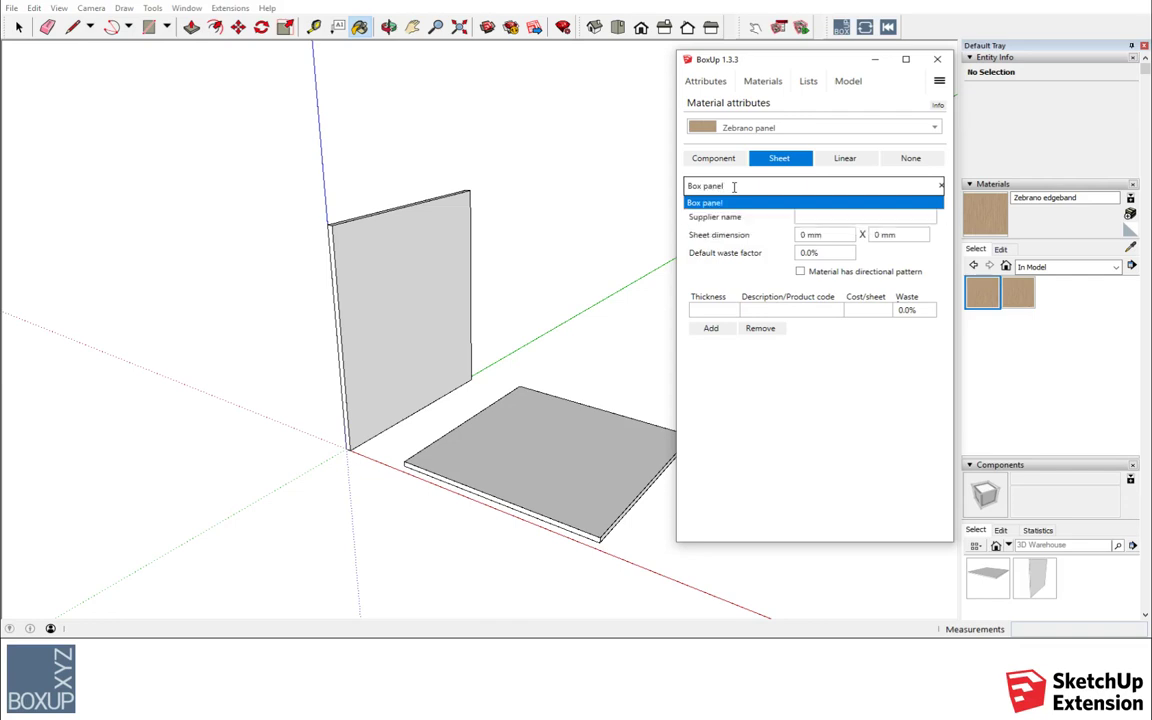
pyautogui.press('Return')
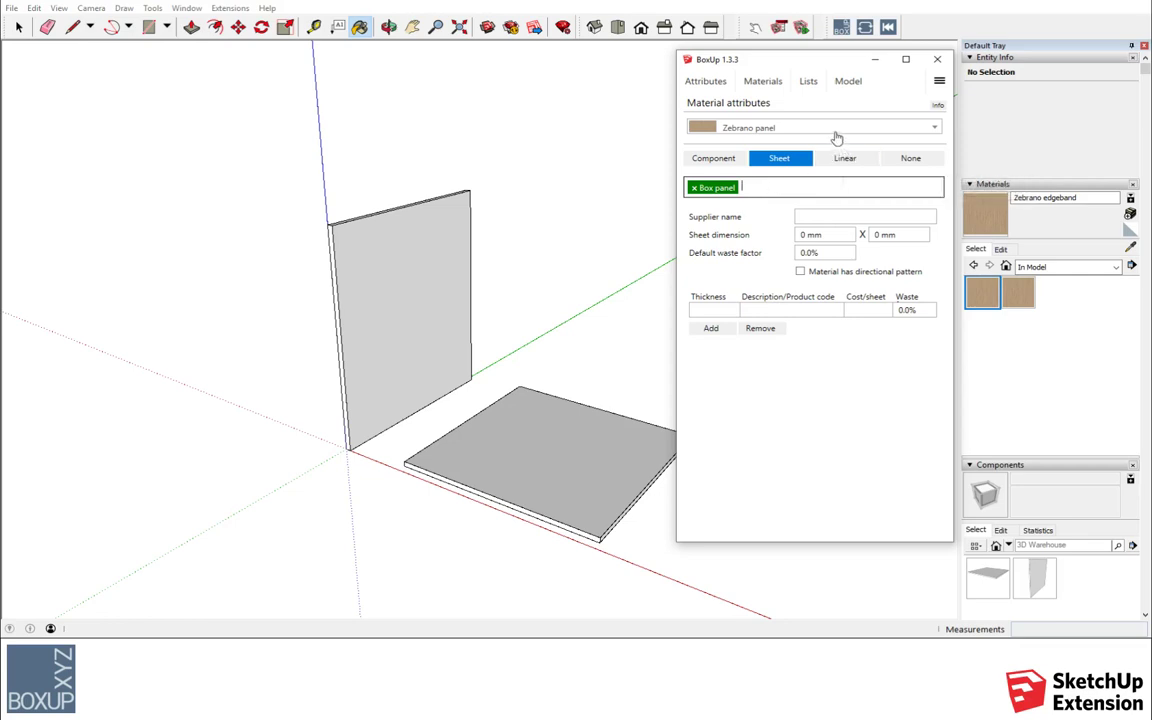
# Step: Select Zebrano edgeband, set its BoxUp type to Linear, and tag it 'Box edge'
pyautogui.click(835, 128)
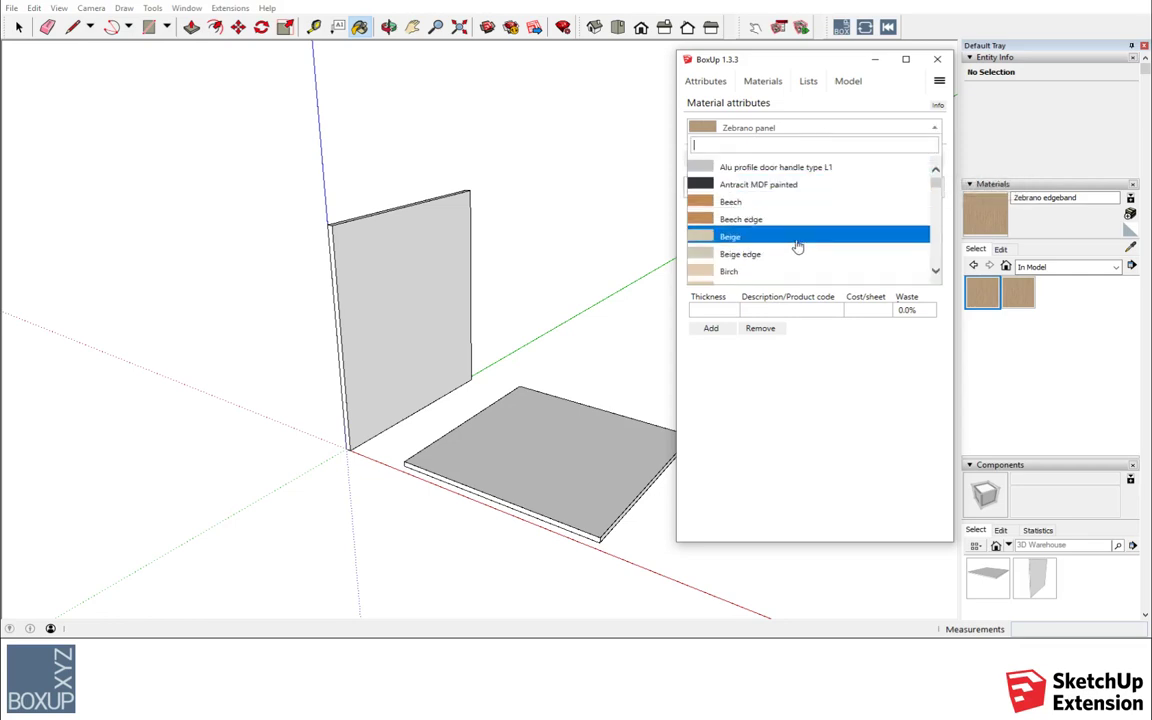
pyautogui.write('z')
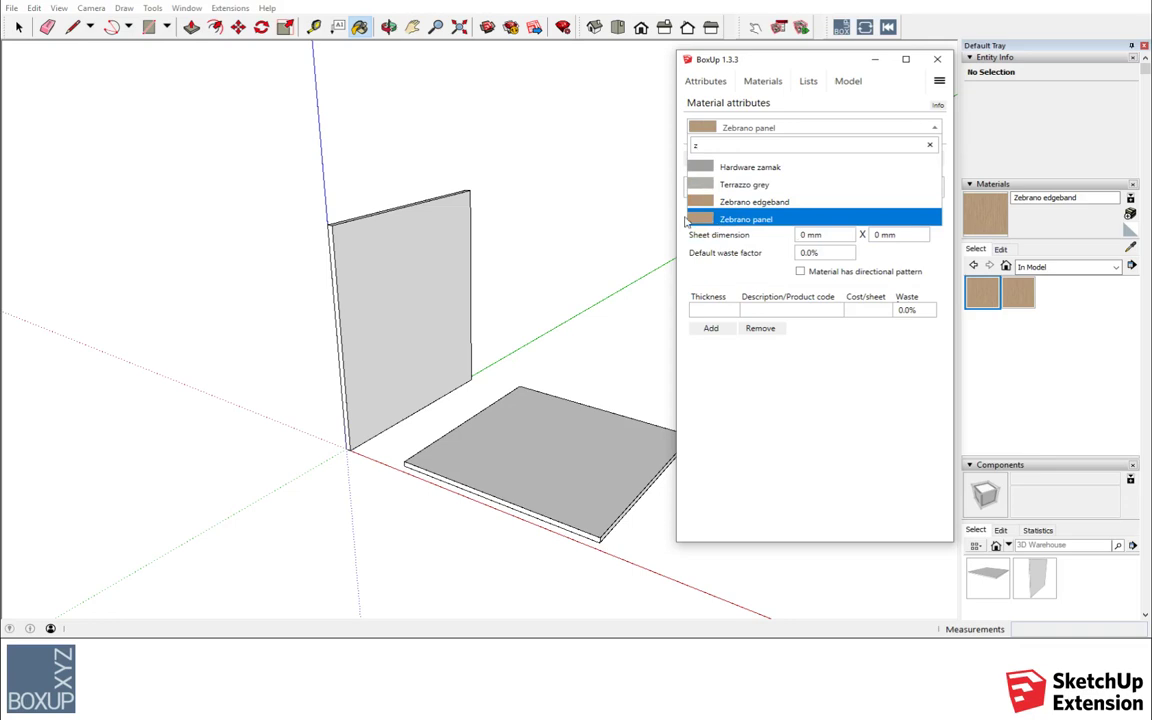
pyautogui.click(750, 203)
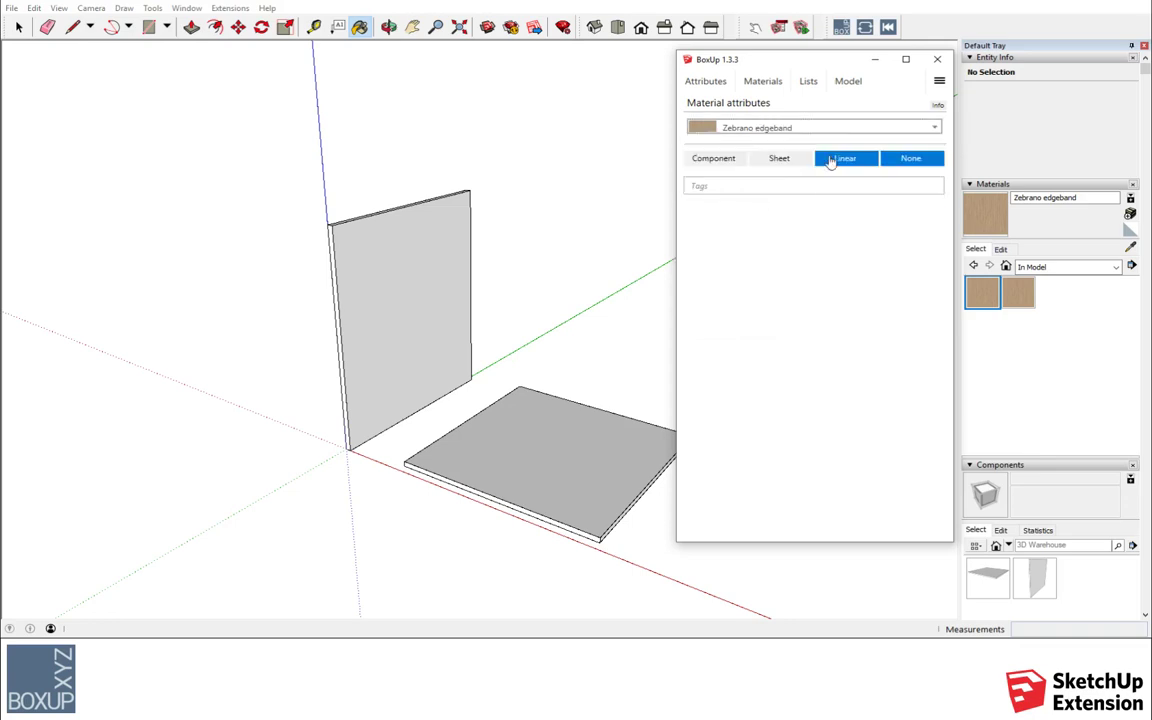
pyautogui.click(830, 160)
pyautogui.click(730, 186)
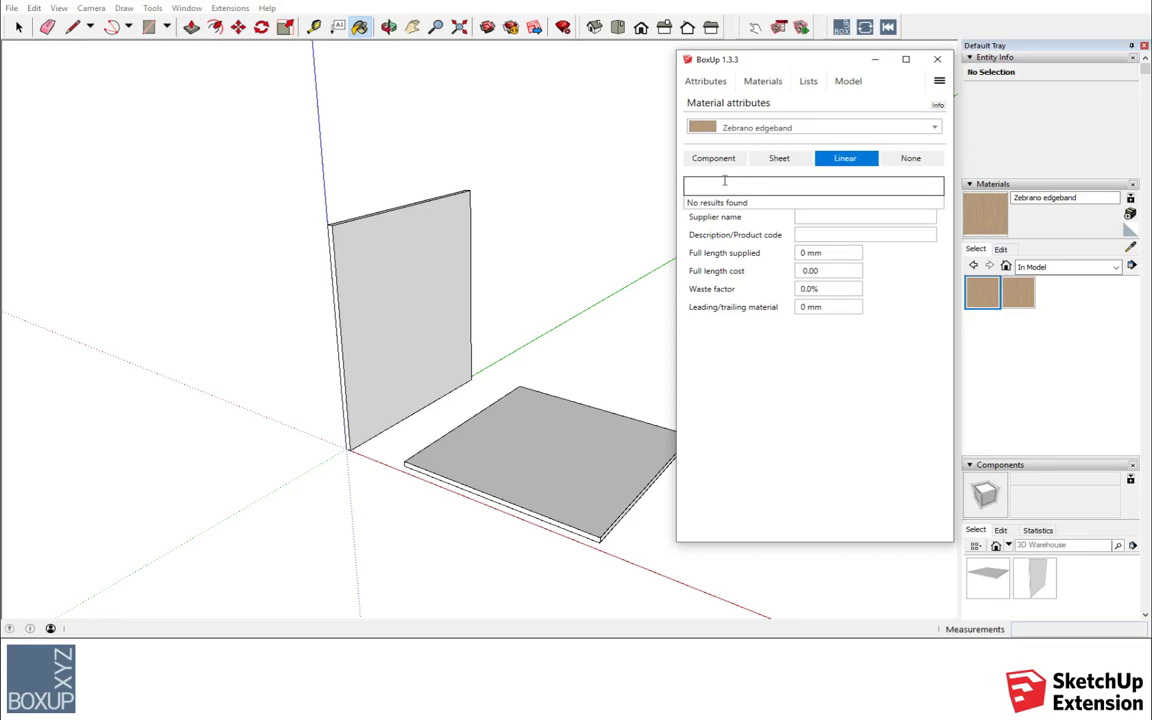
pyautogui.click(723, 193)
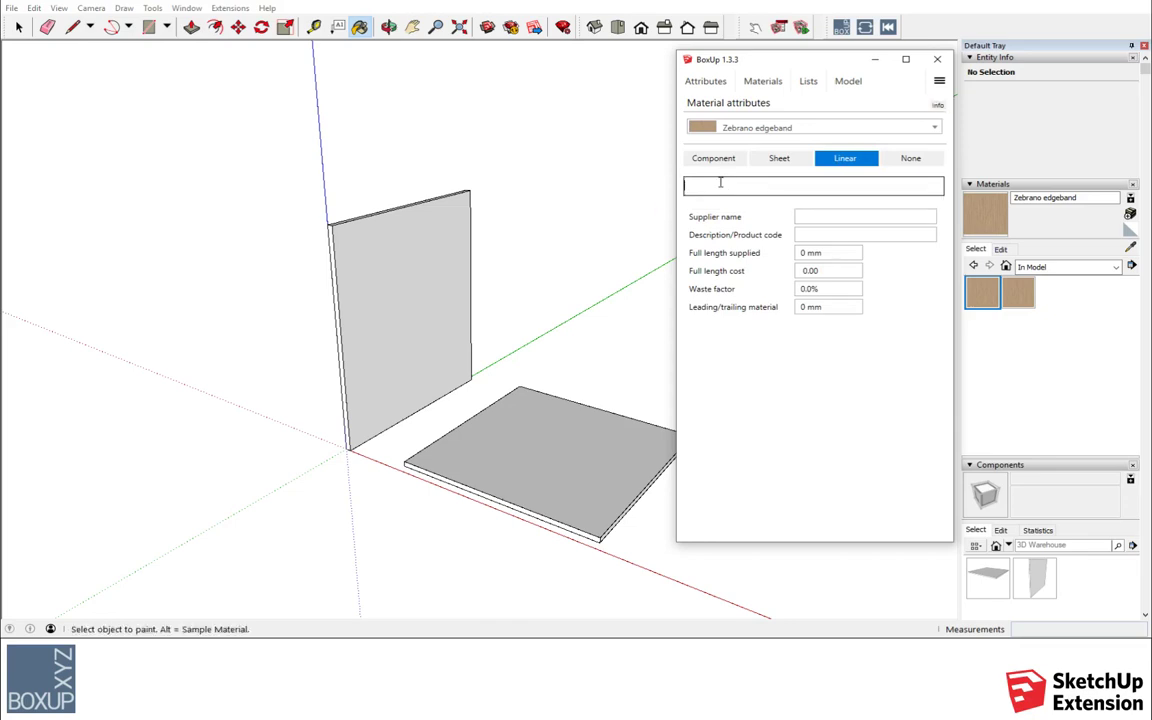
pyautogui.write('Box')
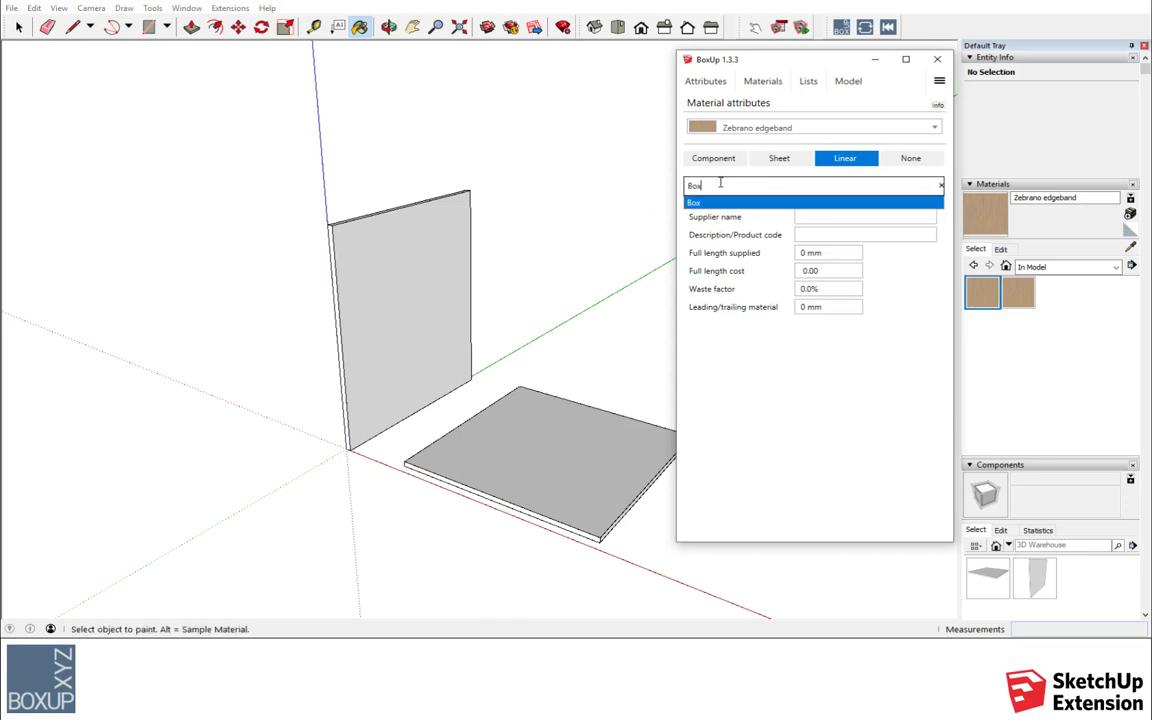
pyautogui.write(' ed')
pyautogui.write('ge')
pyautogui.press('Return')
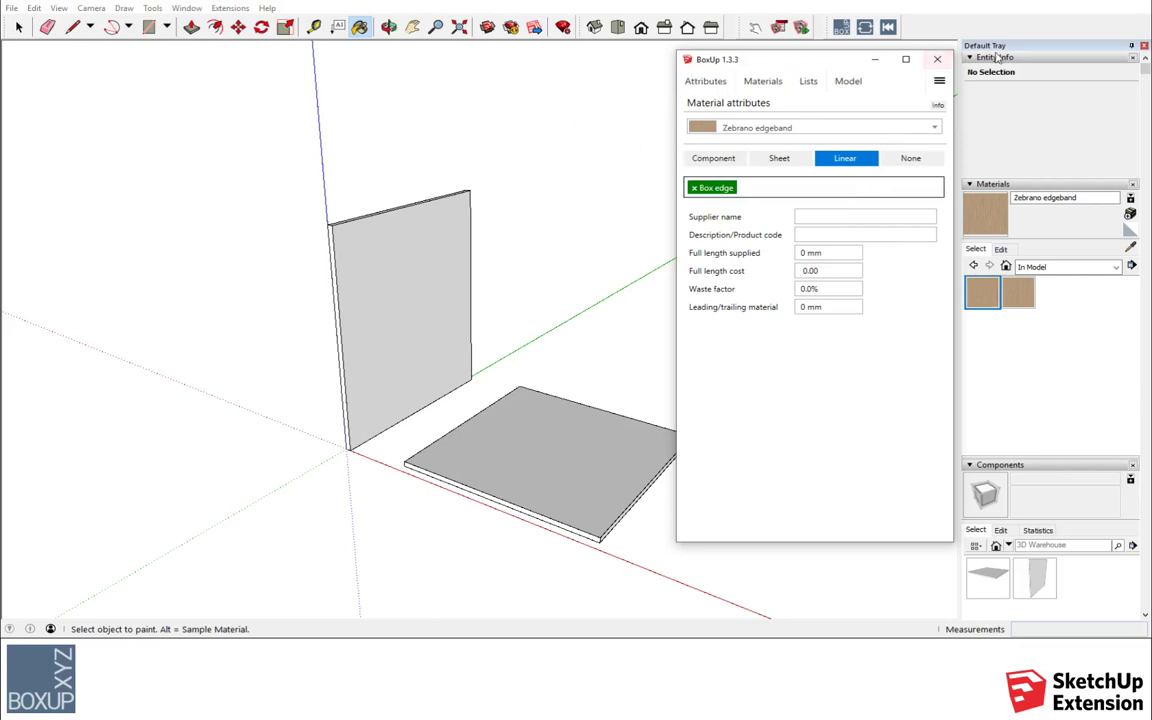
pyautogui.click(938, 59)
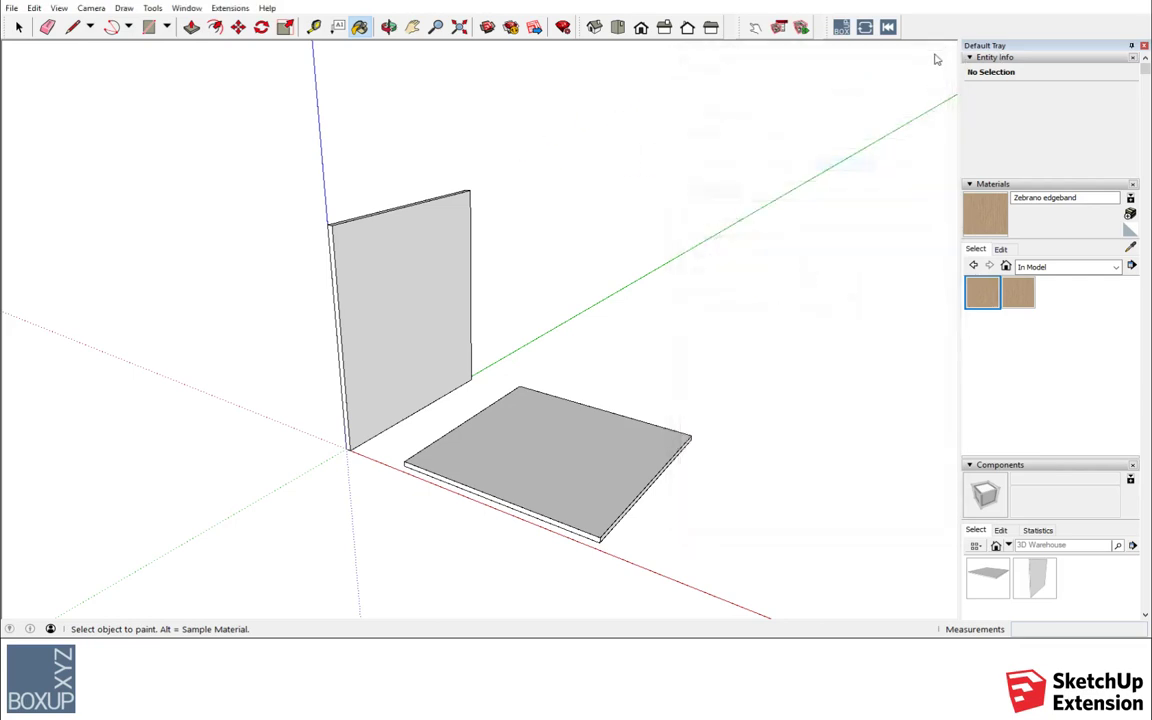
pyautogui.click(19, 27)
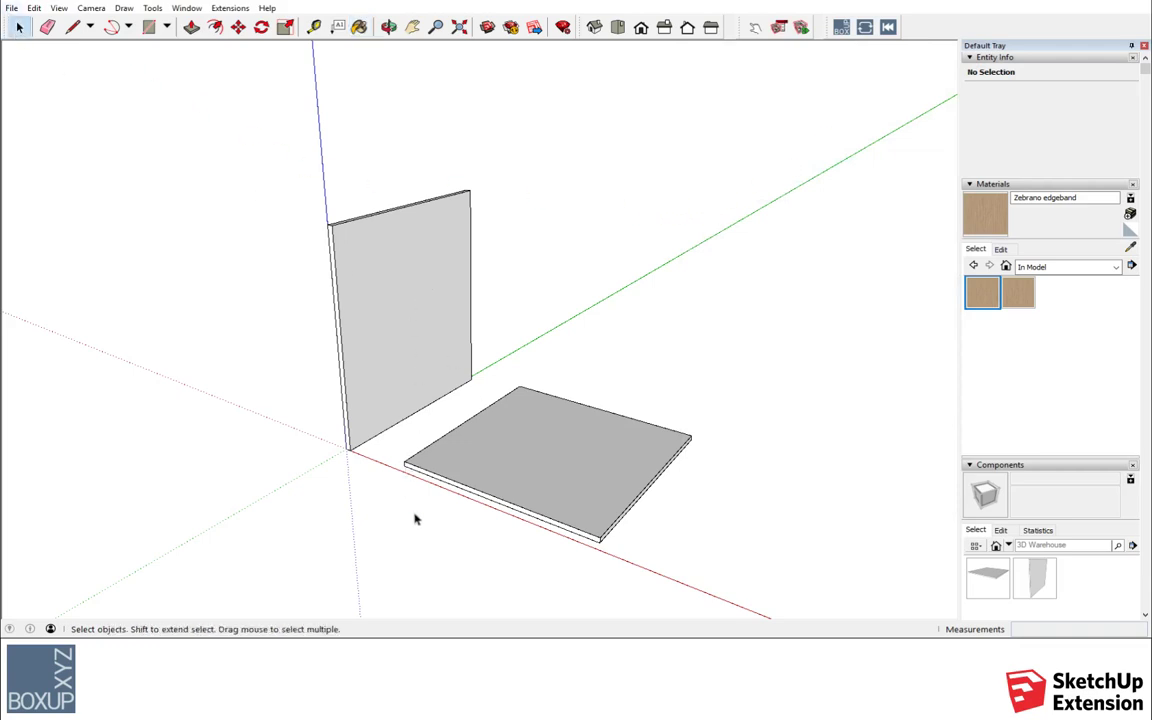
pyautogui.click(521, 469)
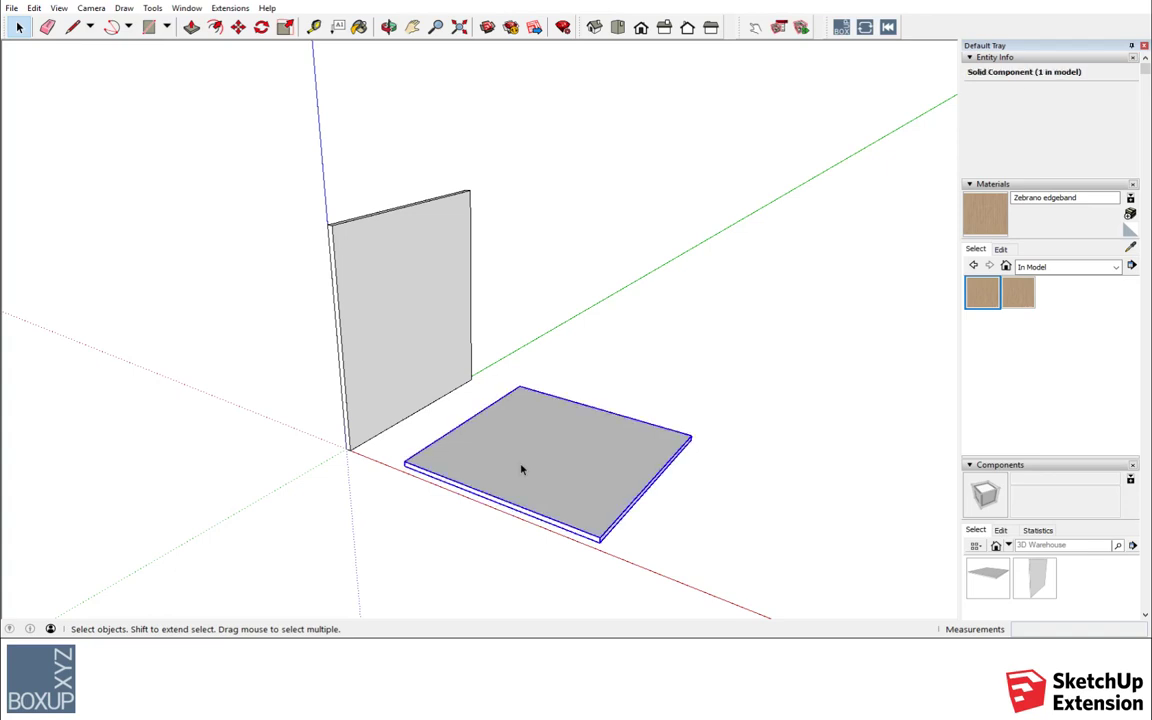
pyautogui.press('b')
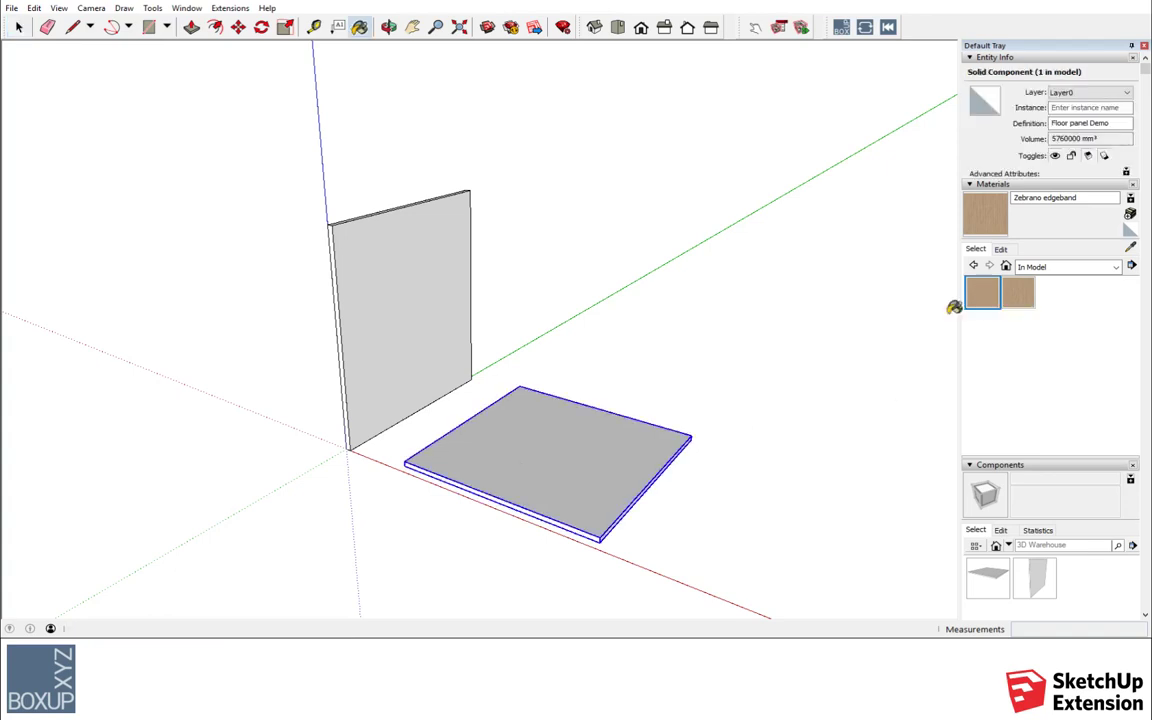
pyautogui.click(608, 444)
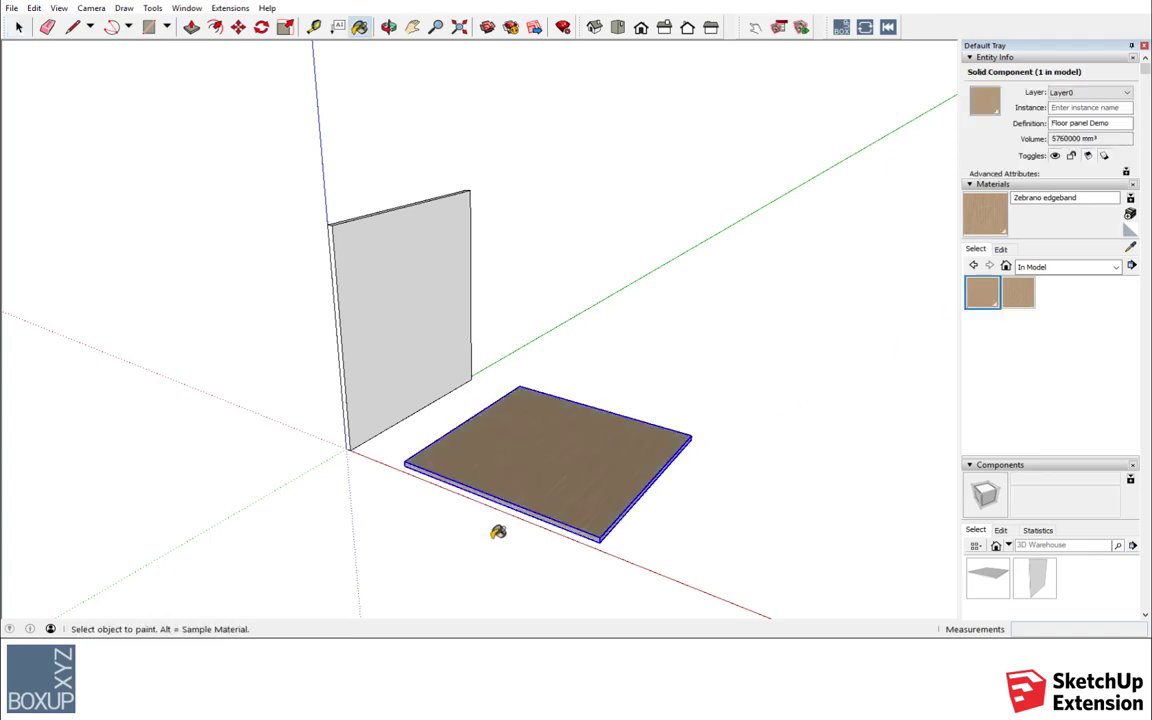
pyautogui.scroll(3, 489, 535)
pyautogui.scroll(3, 571, 481)
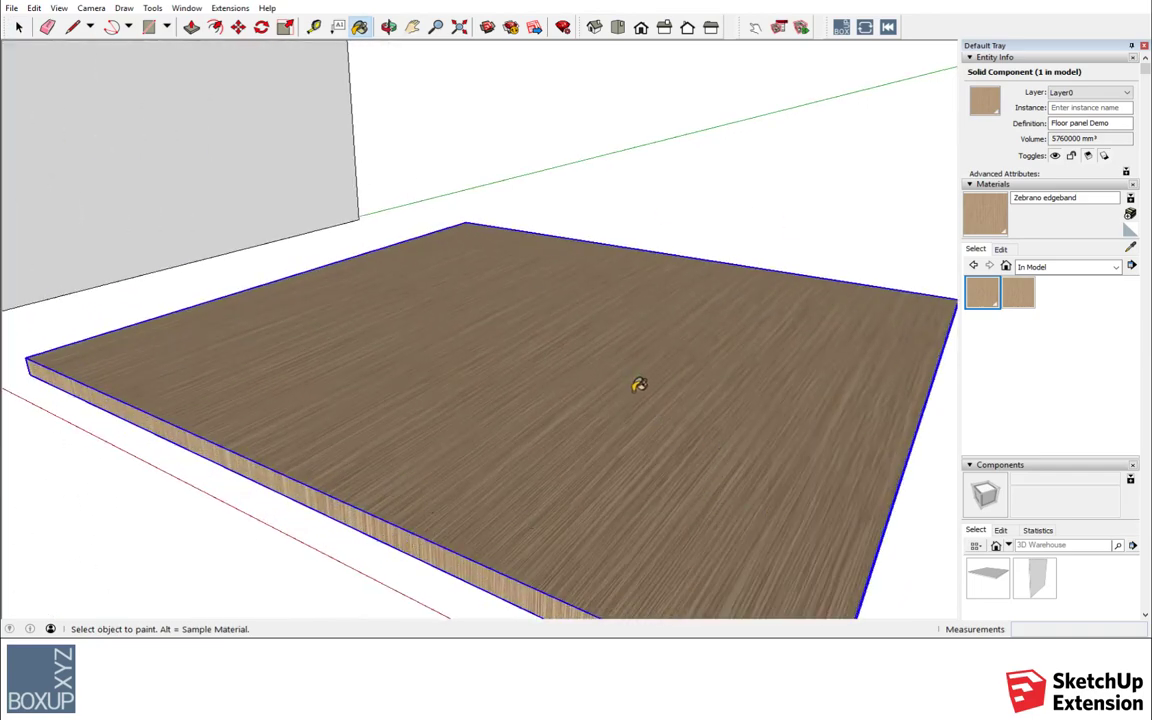
pyautogui.scroll(-3, 632, 387)
pyautogui.scroll(1, 627, 390)
pyautogui.scroll(-2, 630, 388)
pyautogui.scroll(-2, 630, 388)
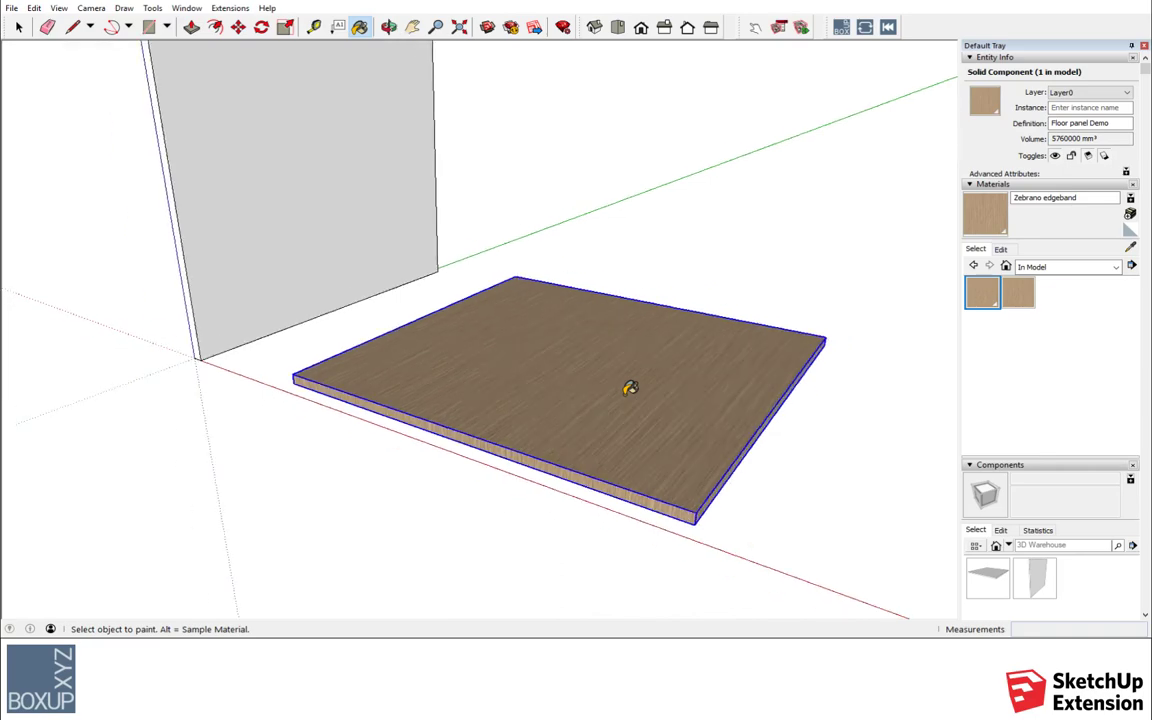
pyautogui.hotkey('ctrl', 'z')
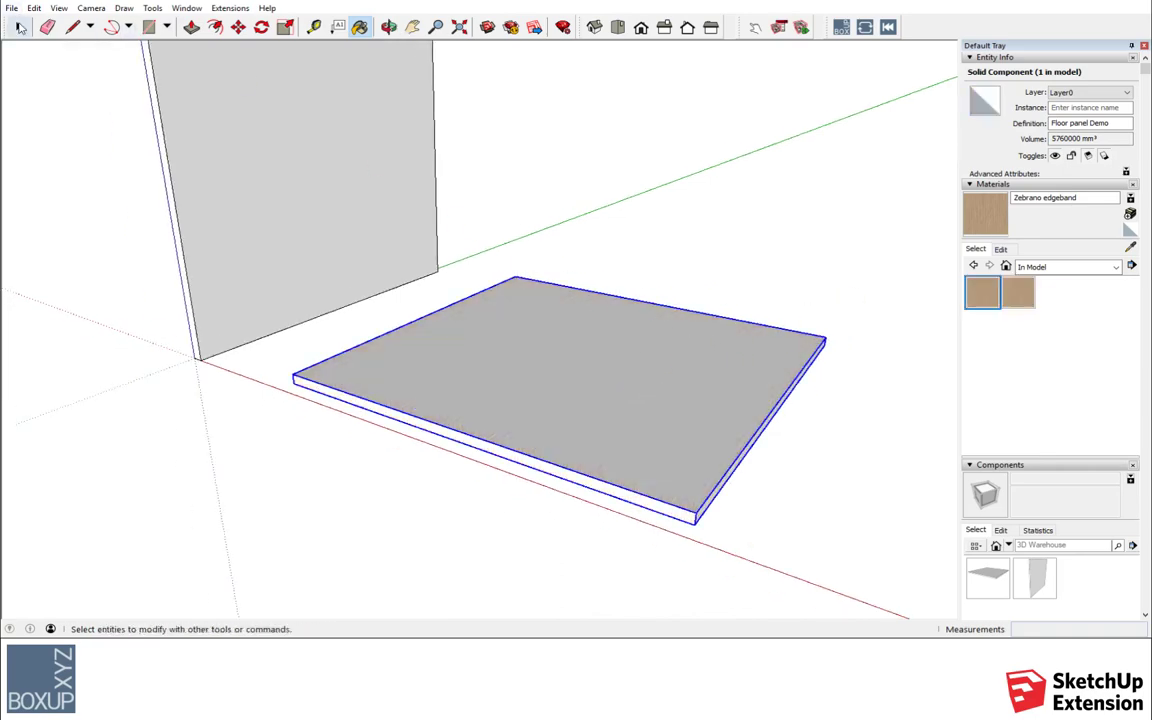
pyautogui.click(18, 27)
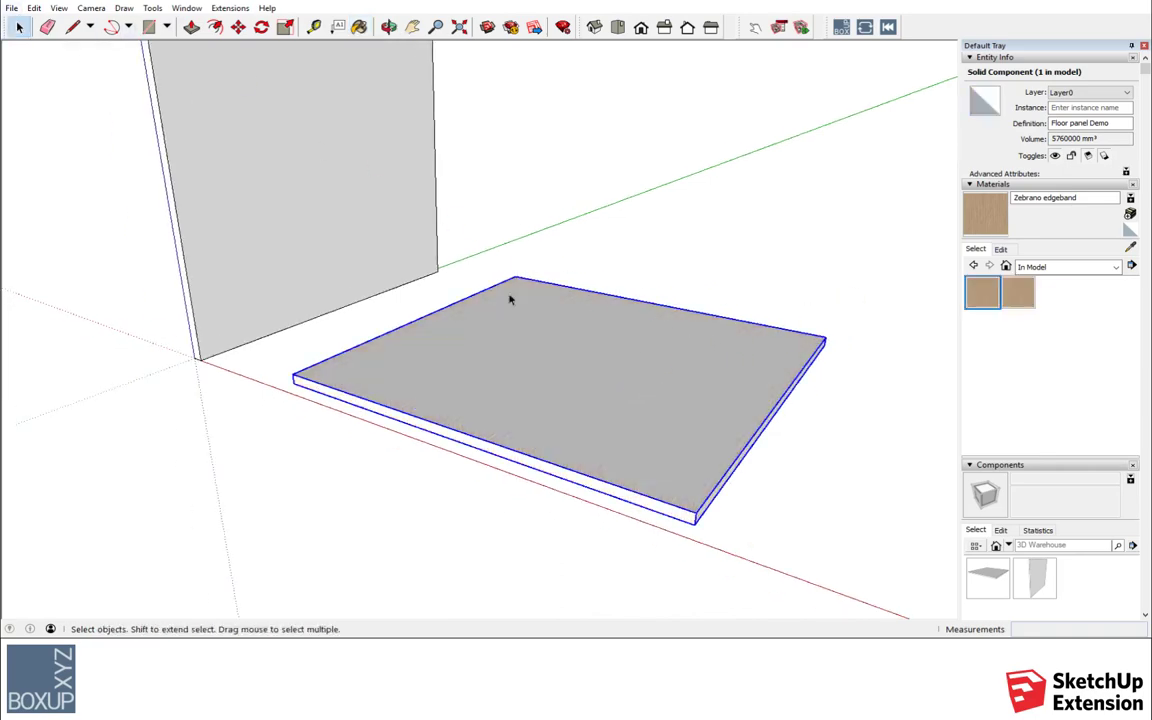
# Step: Select the floor panel's top face and show BoxUp's Face attributes view
pyautogui.doubleClick(561, 357)
pyautogui.click(561, 357)
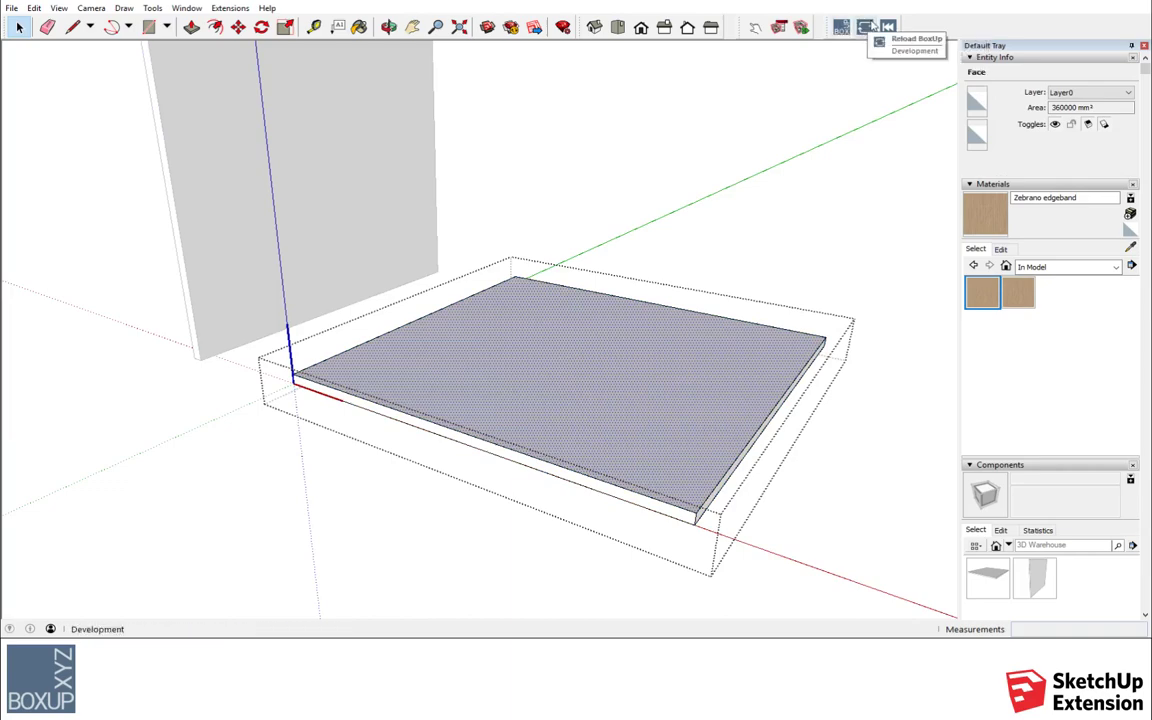
pyautogui.click(841, 27)
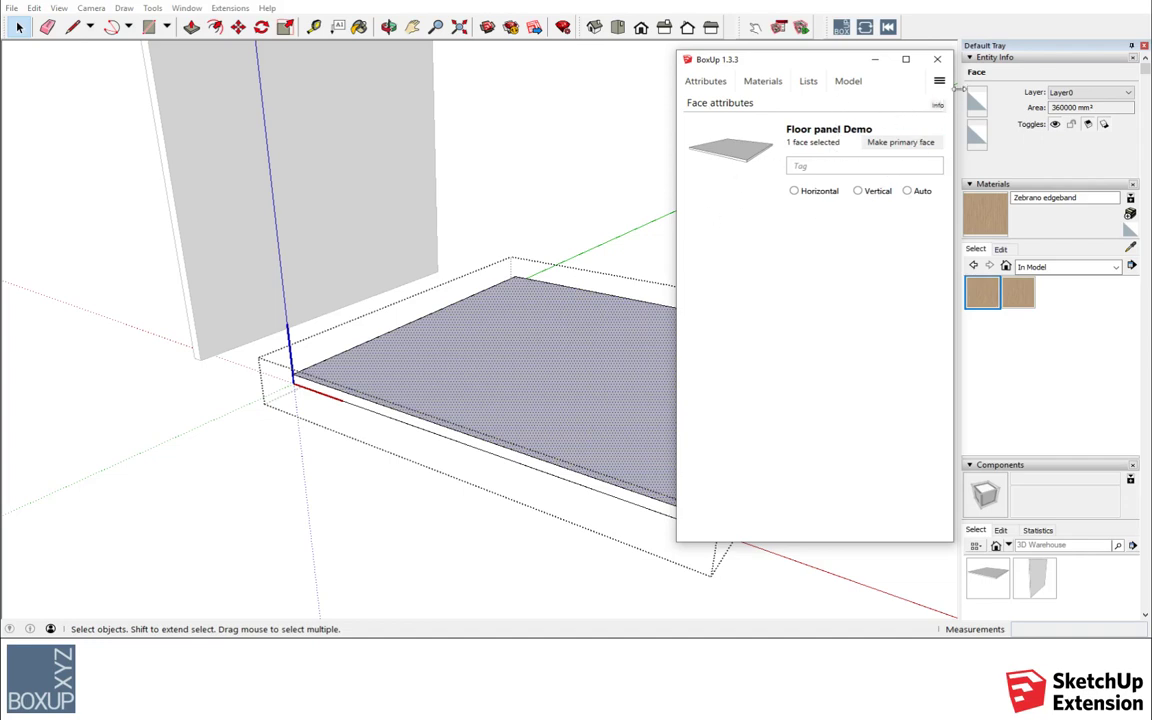
pyautogui.click(939, 81)
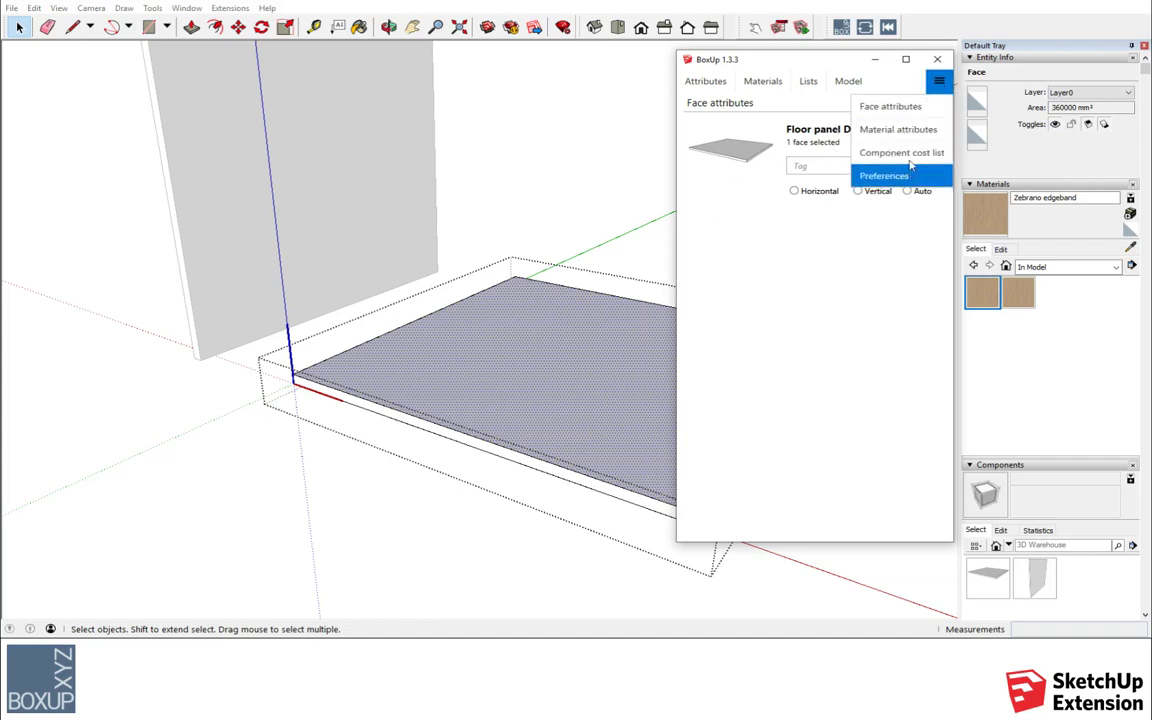
pyautogui.click(890, 106)
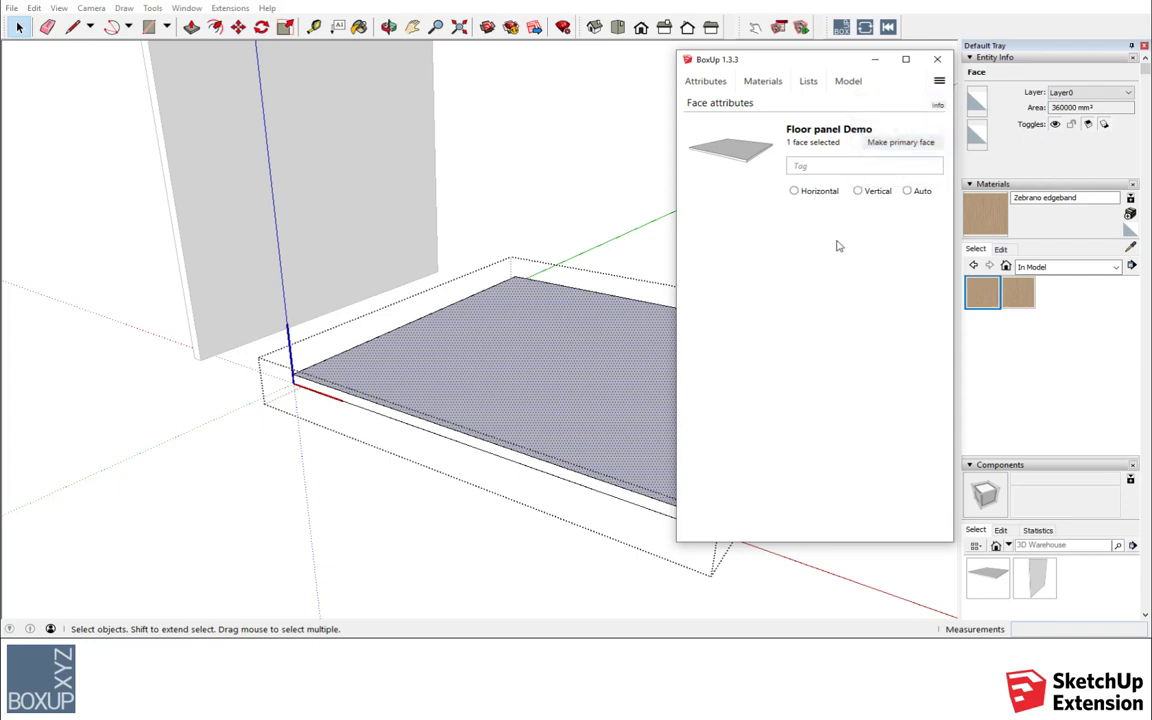
# Step: Tag the top face 'Box panel' with Horizontal grain and make it the primary face
pyautogui.click(818, 165)
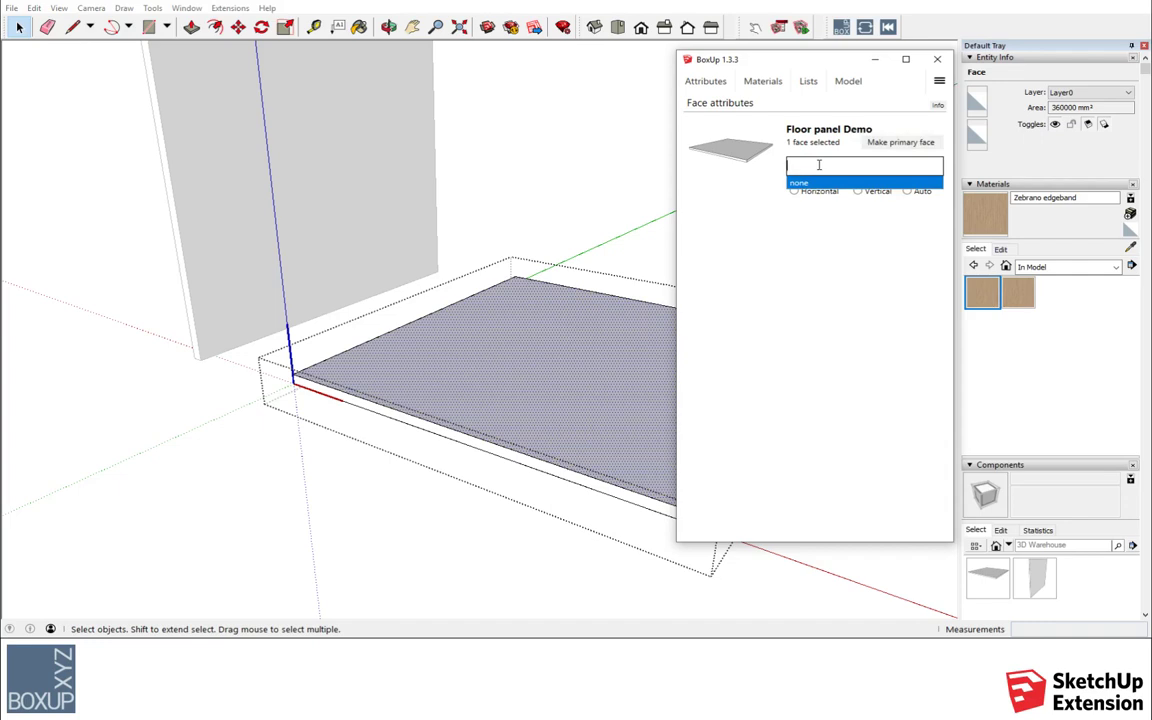
pyautogui.write('Box panel')
pyautogui.press('Return')
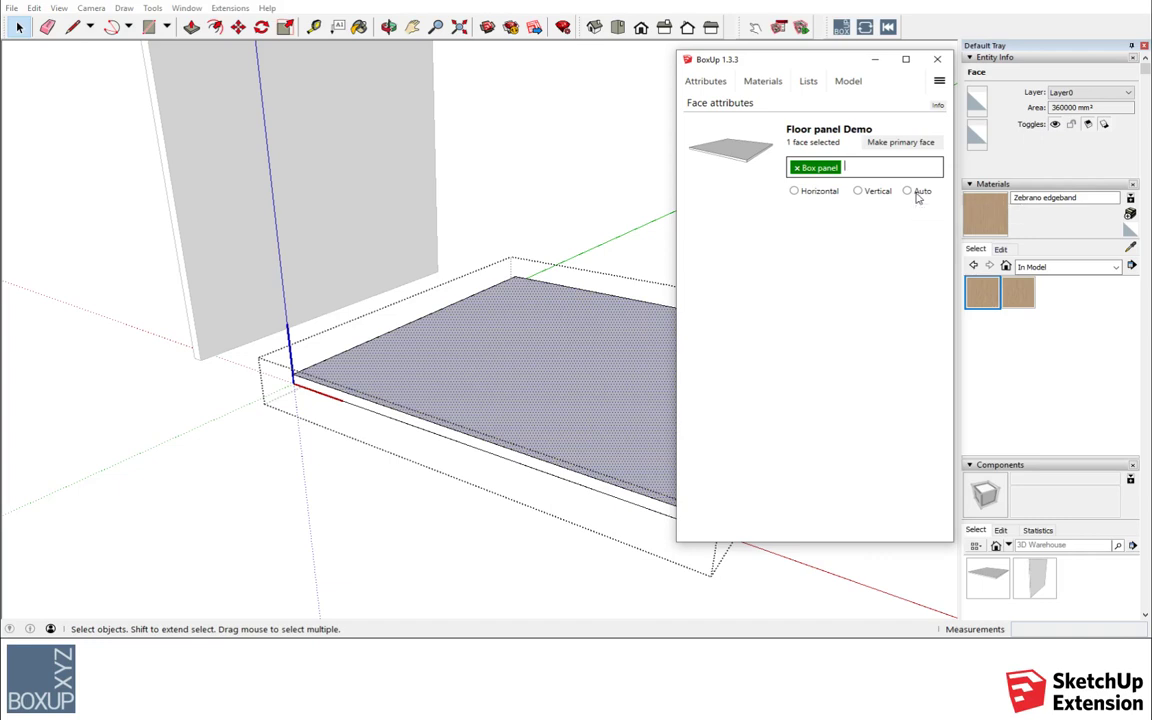
pyautogui.click(859, 191)
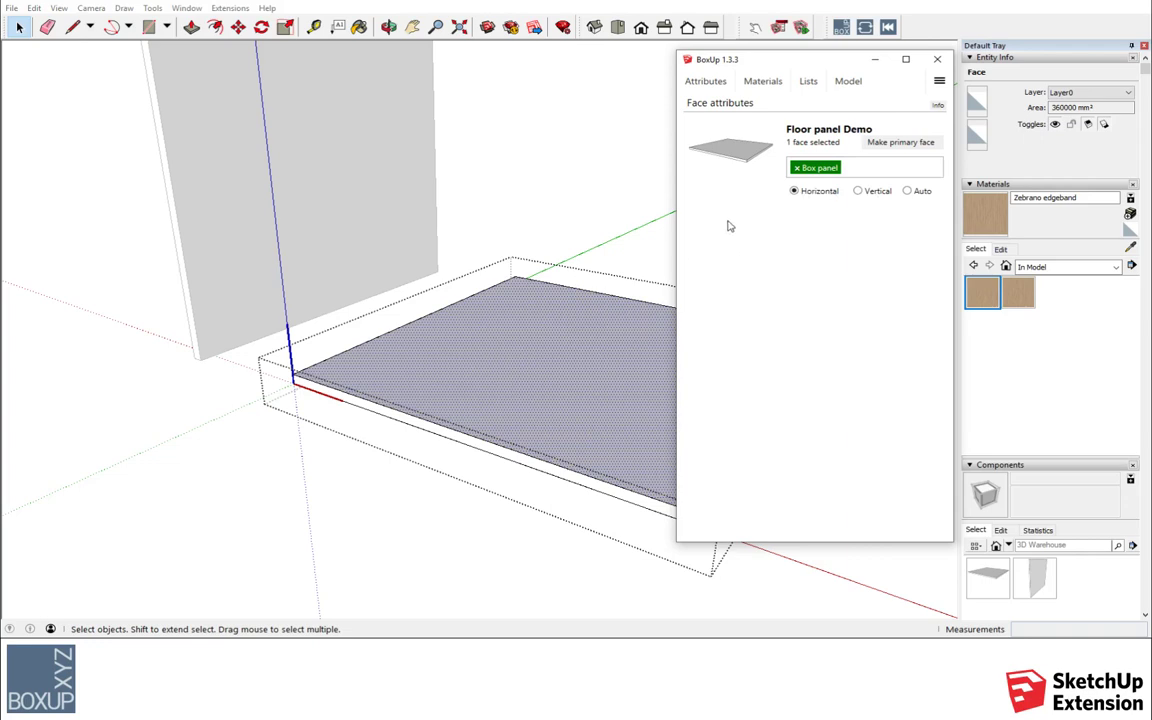
pyautogui.click(901, 143)
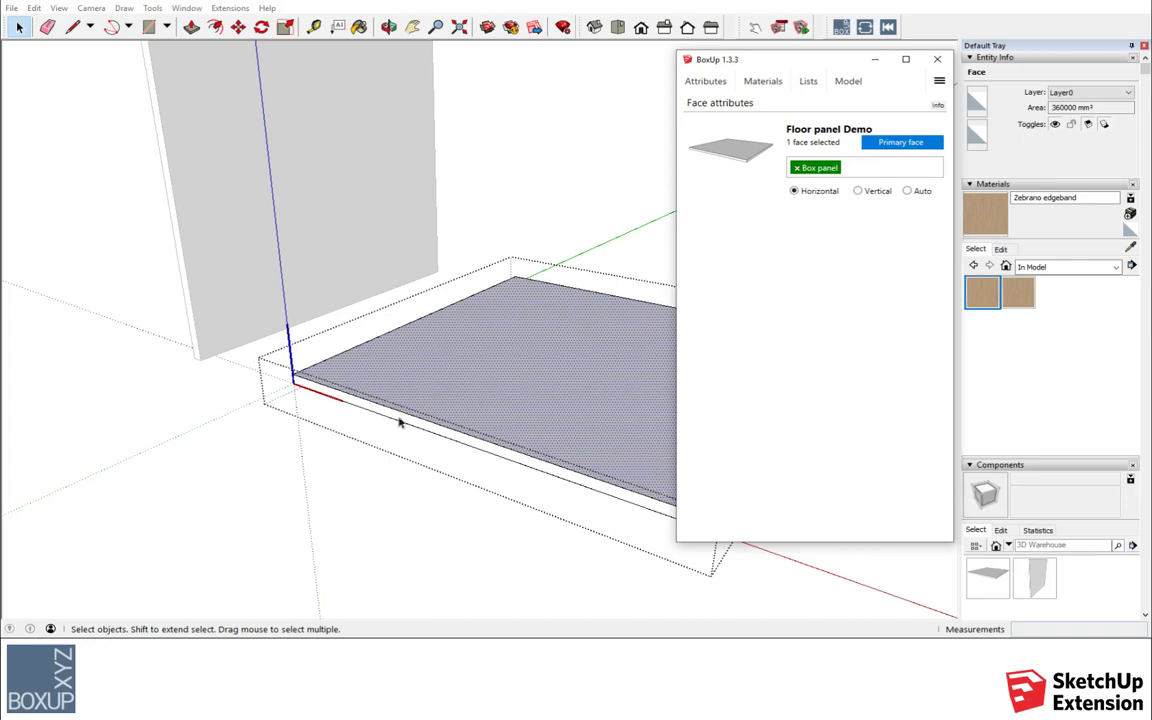
pyautogui.click(322, 456)
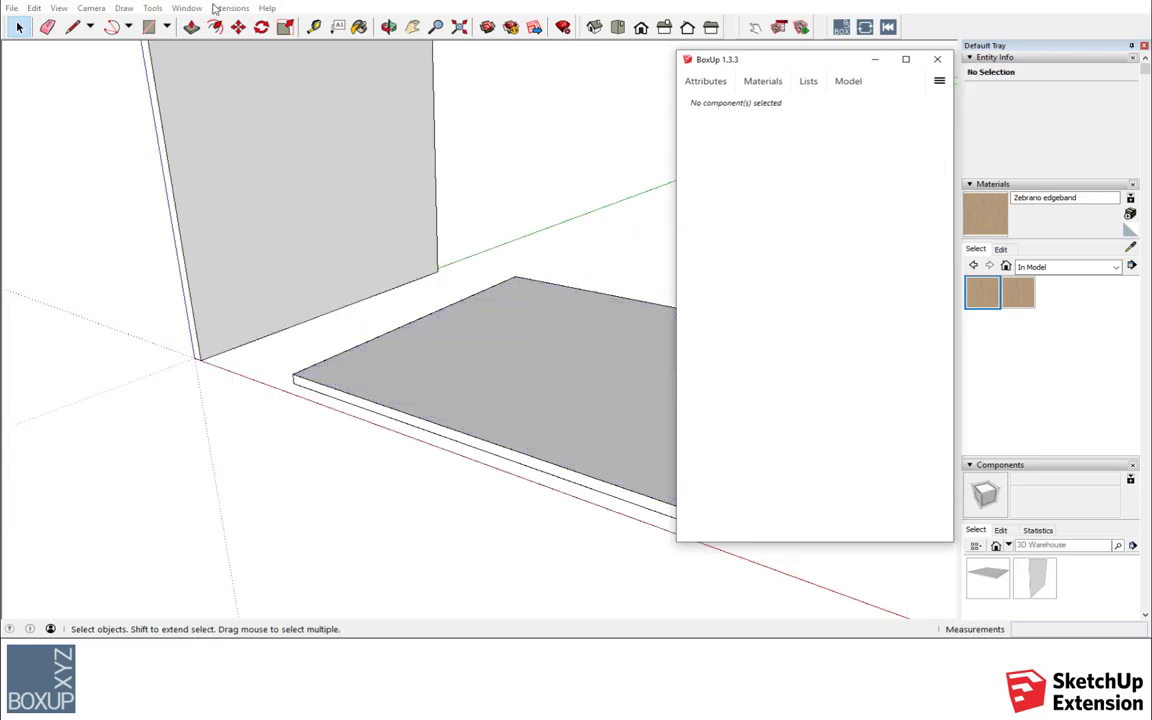
# Step: Orbit below the model and select the floor panel's underside face
pyautogui.click(388, 27)
pyautogui.moveTo(404, 51)
pyautogui.mouseDown()
pyautogui.moveTo(426, 142)
pyautogui.moveTo(381, 103)
pyautogui.mouseUp()
pyautogui.click(18, 27)
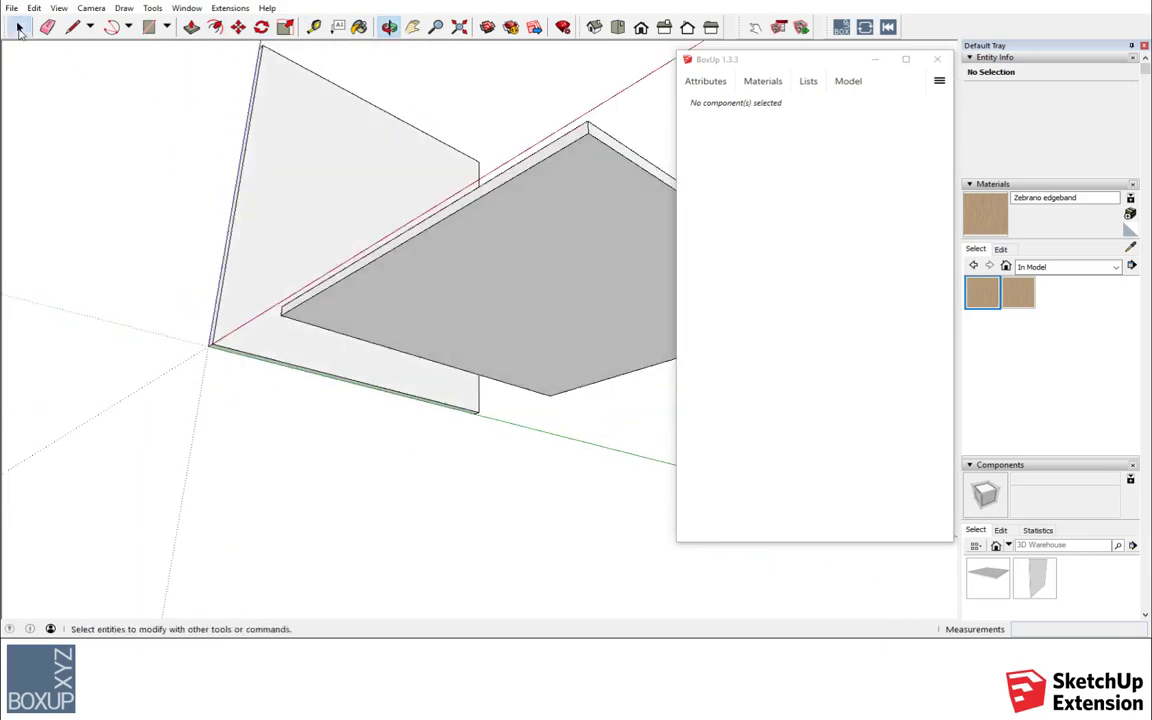
pyautogui.click(531, 328)
pyautogui.doubleClick(571, 283)
pyautogui.click(572, 284)
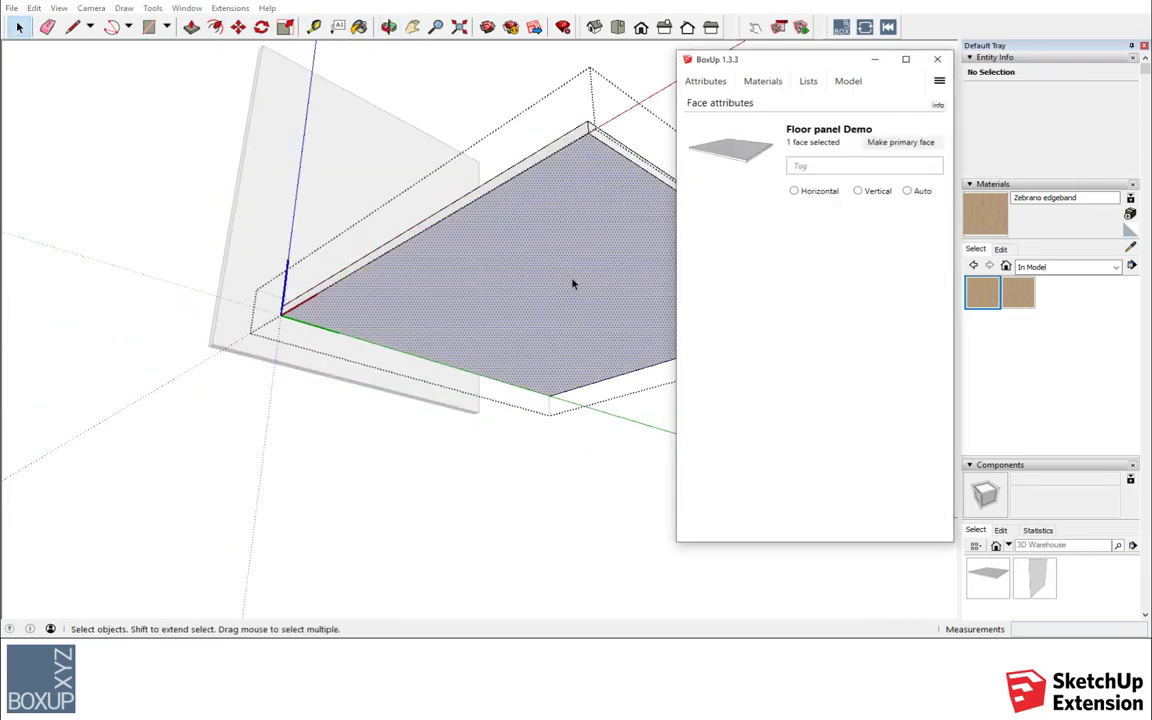
# Step: Tag the underside face 'Box panel' with Horizontal grain
pyautogui.click(838, 163)
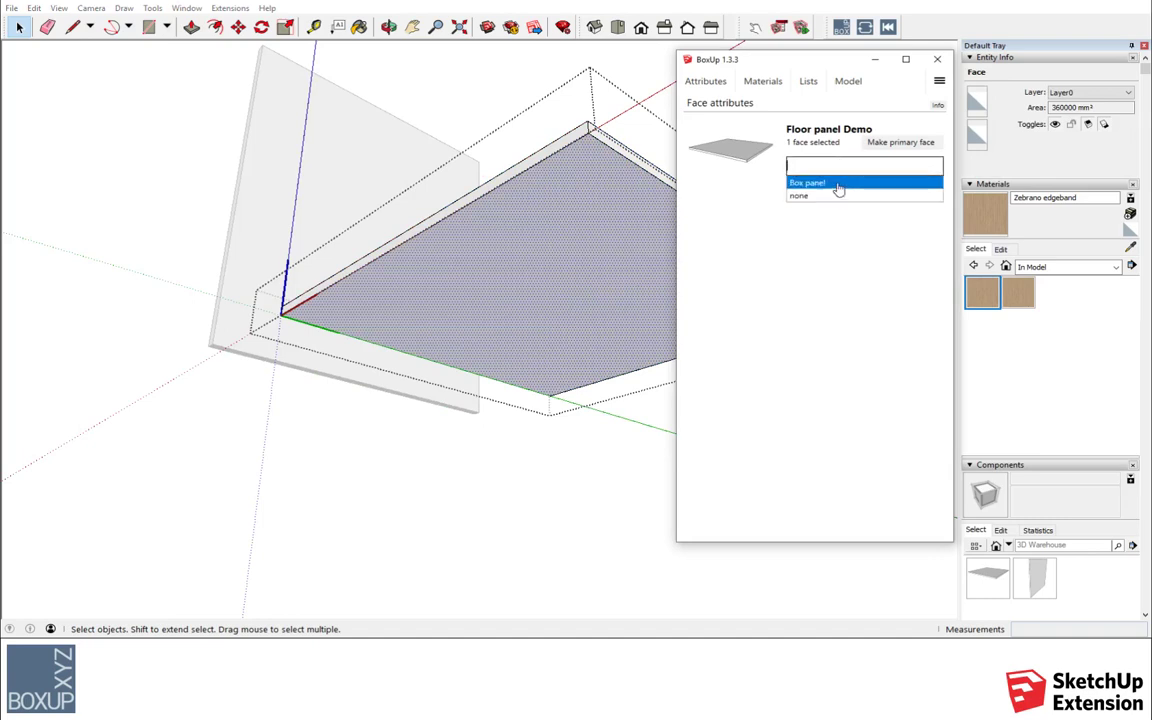
pyautogui.click(837, 185)
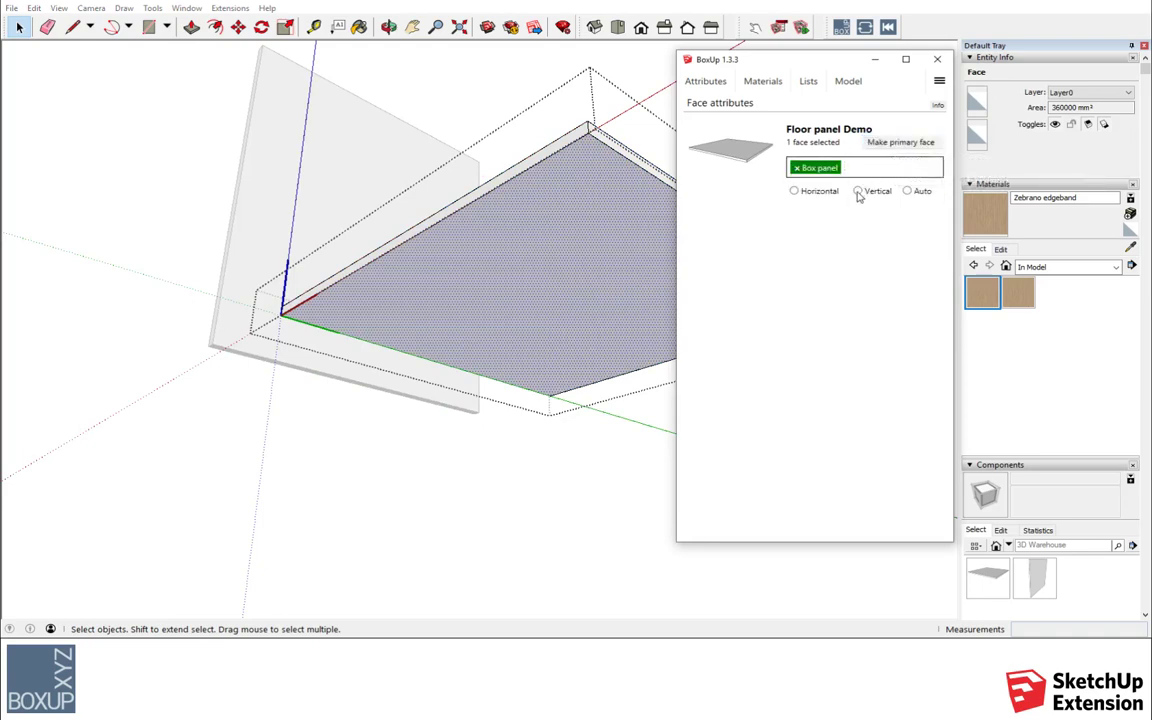
pyautogui.click(794, 191)
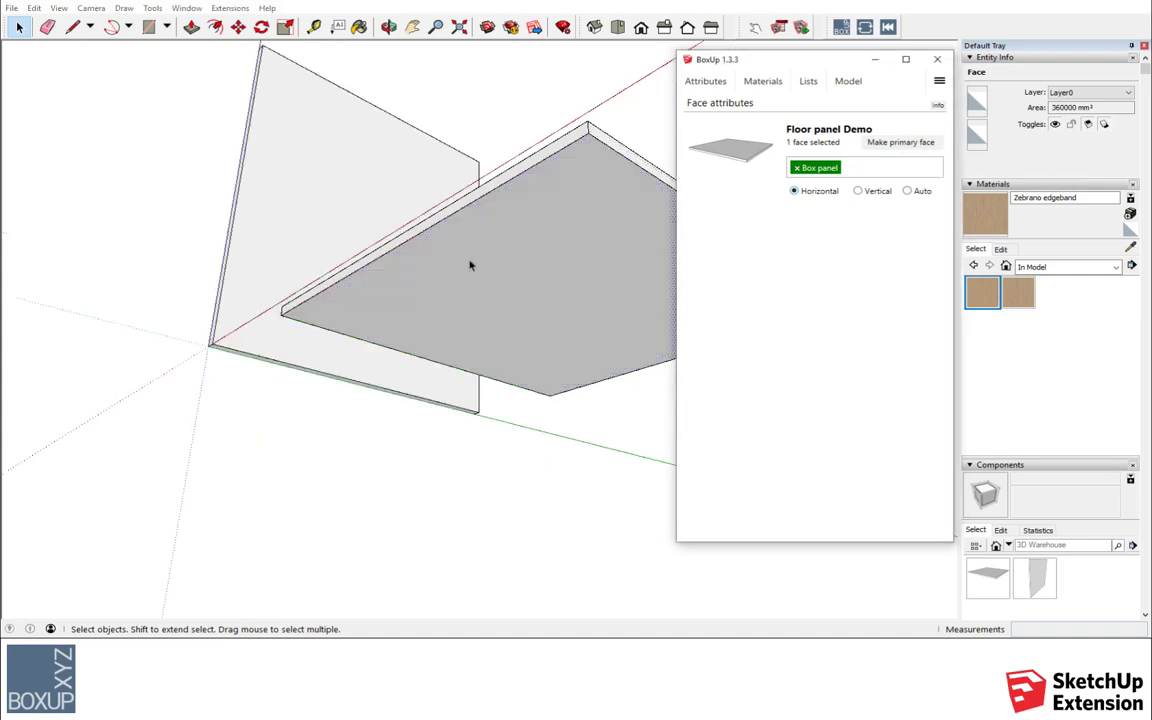
pyautogui.click(479, 203)
pyautogui.doubleClick(479, 200)
# Step: Tag the floor panel's top edge face 'Box edge' with Auto orientation
pyautogui.tripleClick(479, 198)
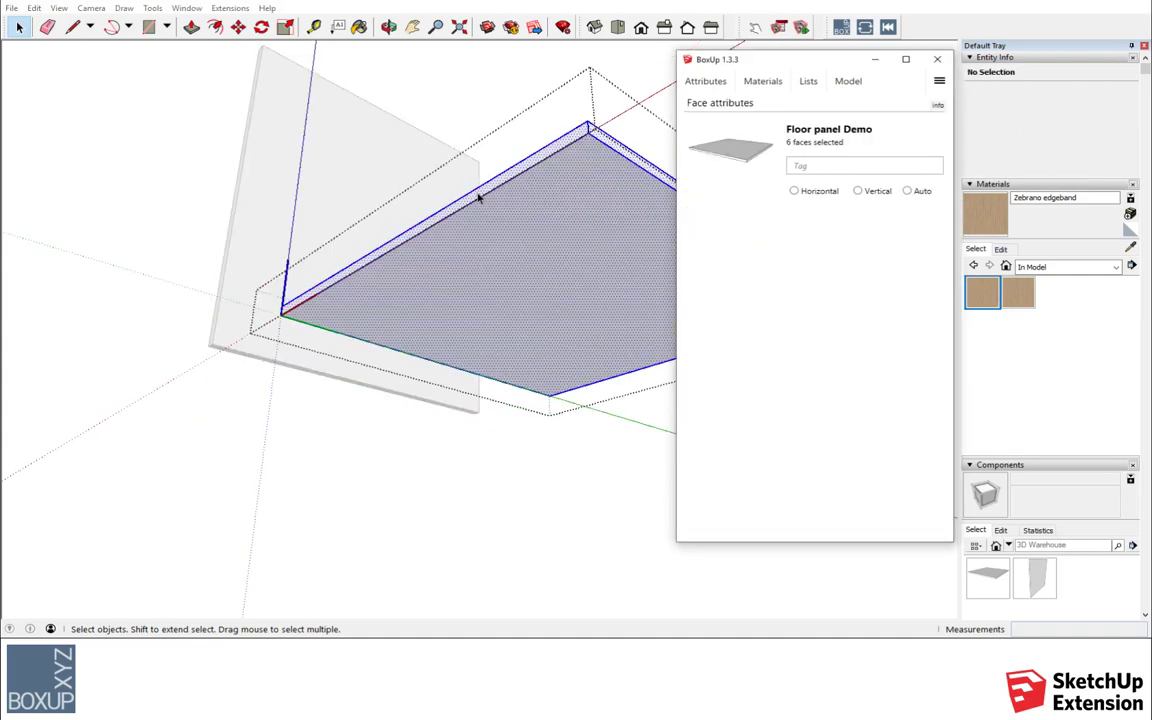
pyautogui.click(479, 197)
pyautogui.click(829, 165)
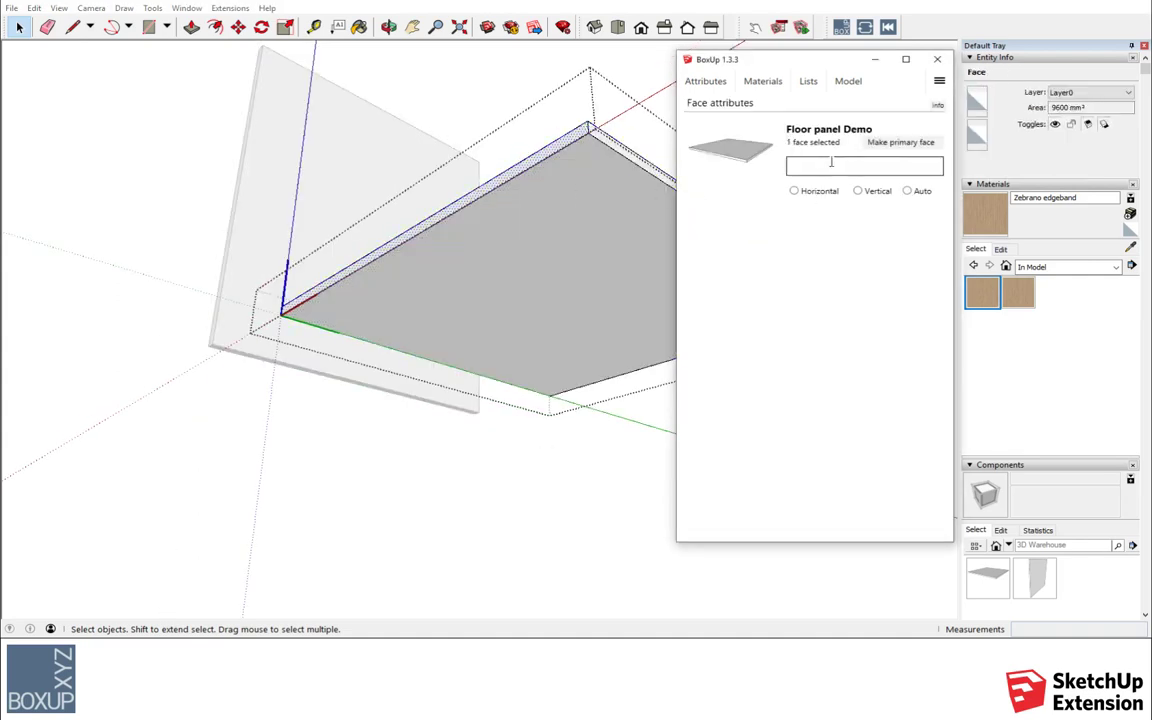
pyautogui.write('B')
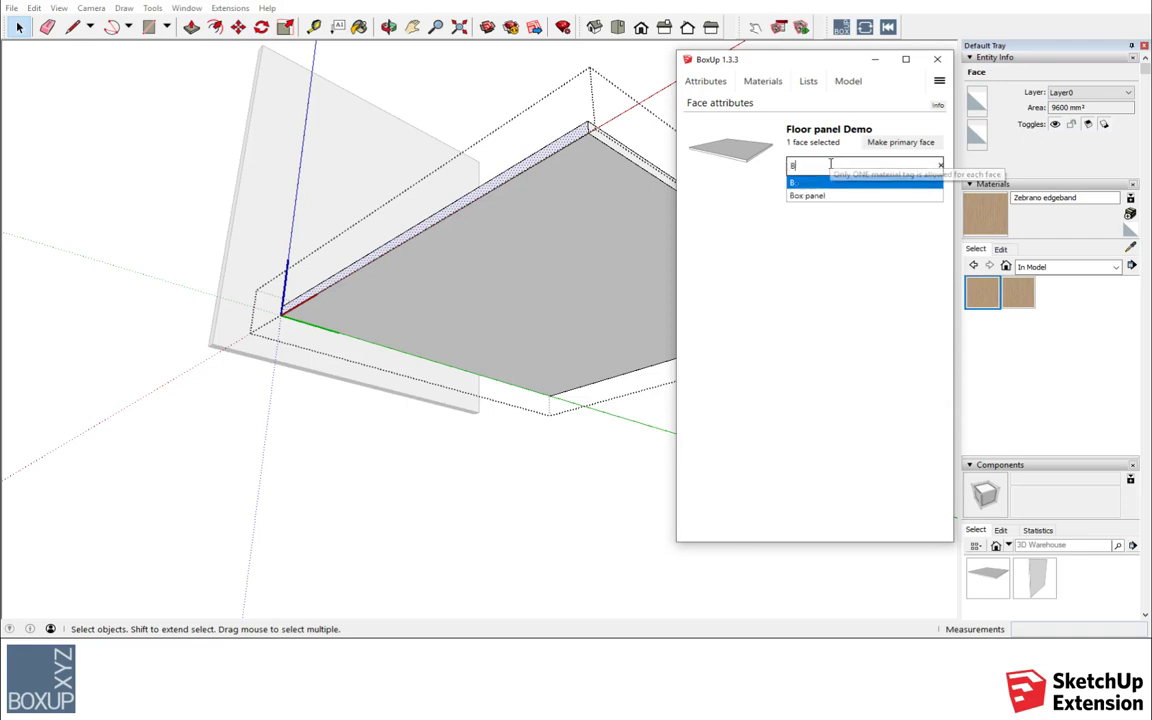
pyautogui.write('ox ed')
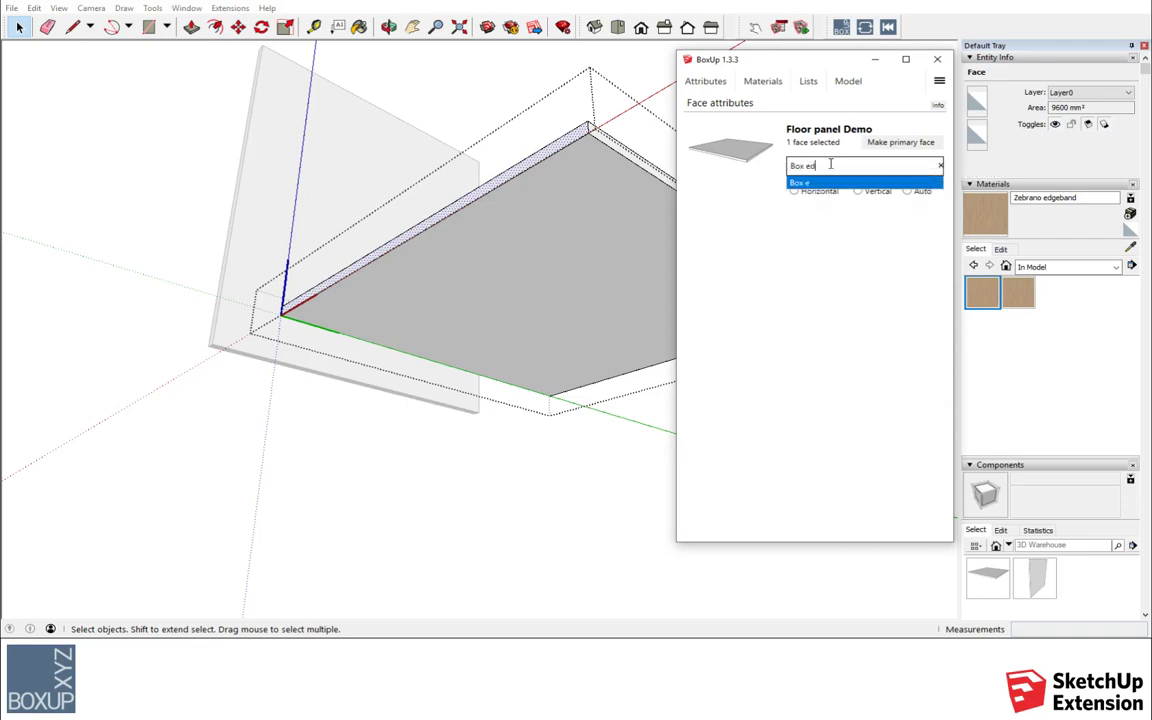
pyautogui.write('ge')
pyautogui.press('Return')
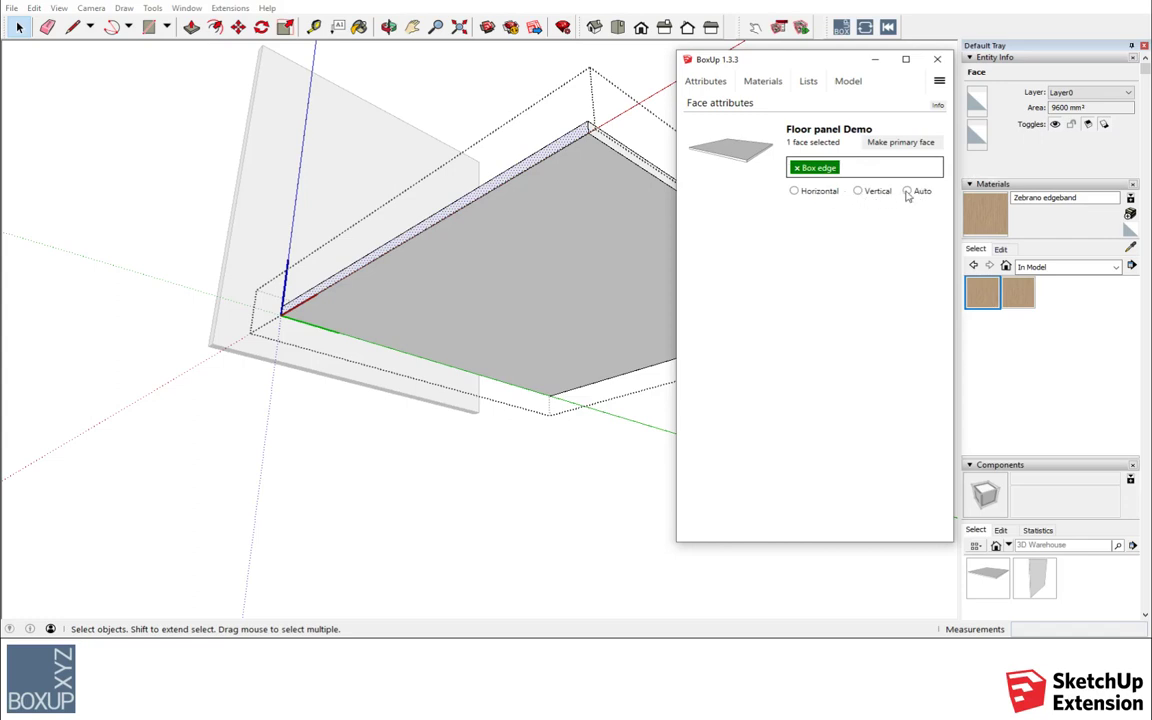
pyautogui.click(907, 192)
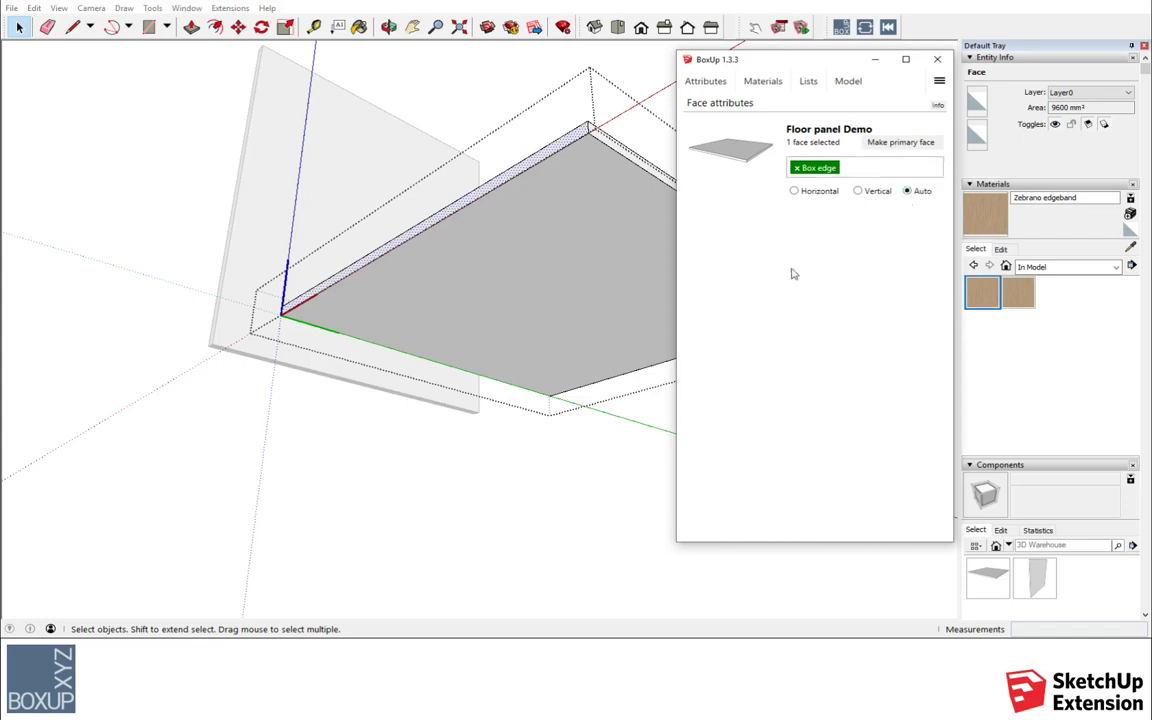
pyautogui.click(501, 458)
# Step: Orbit to look down on the floor panel and reopen it for editing
pyautogui.moveTo(501, 458); pyautogui.dragTo(478, 257, button='middle')
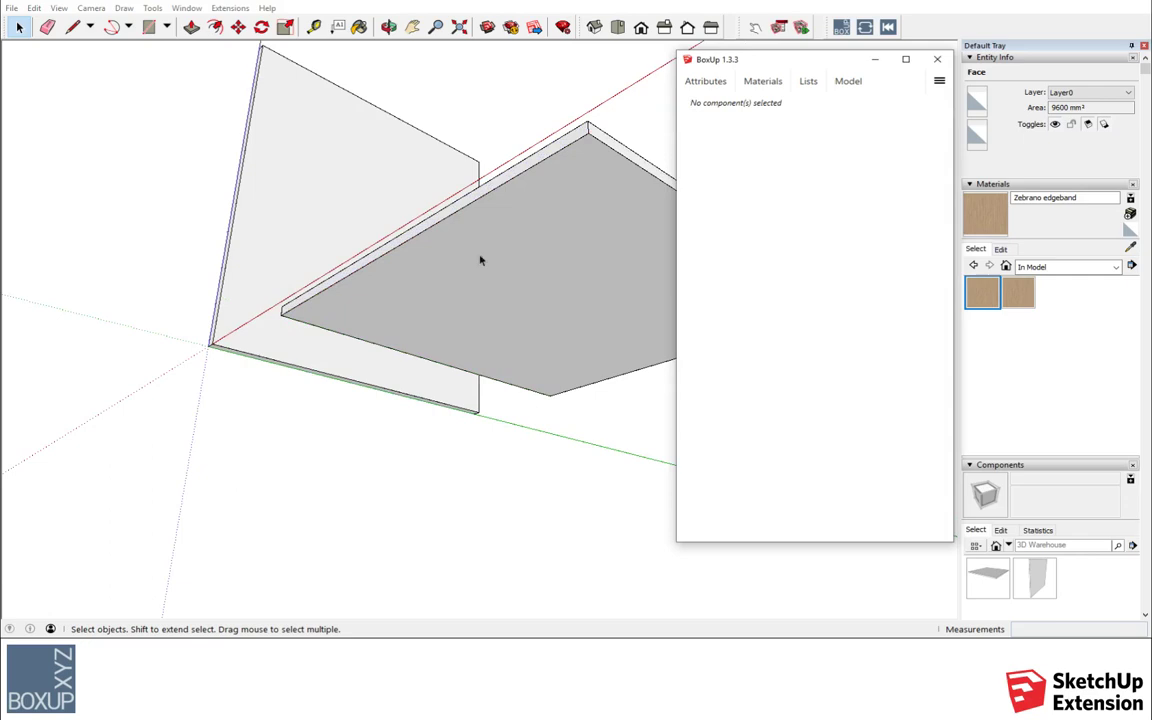
pyautogui.click(389, 30)
pyautogui.moveTo(535, 154); pyautogui.dragTo(780, 45)
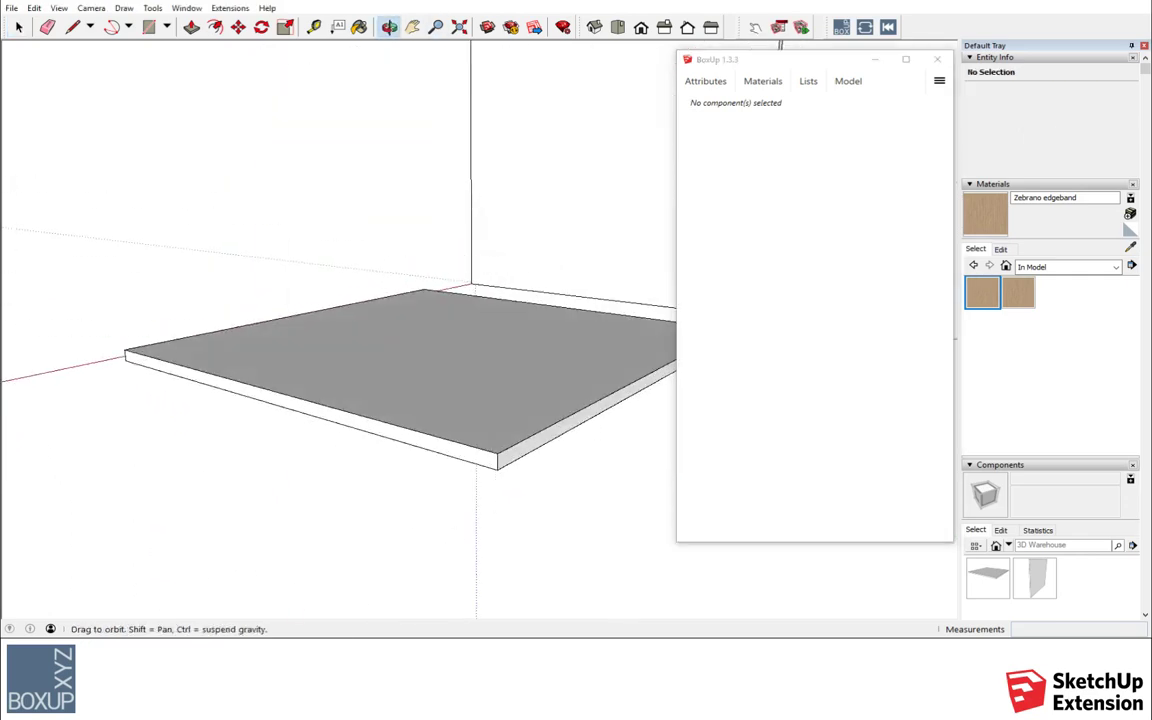
pyautogui.click(18, 27)
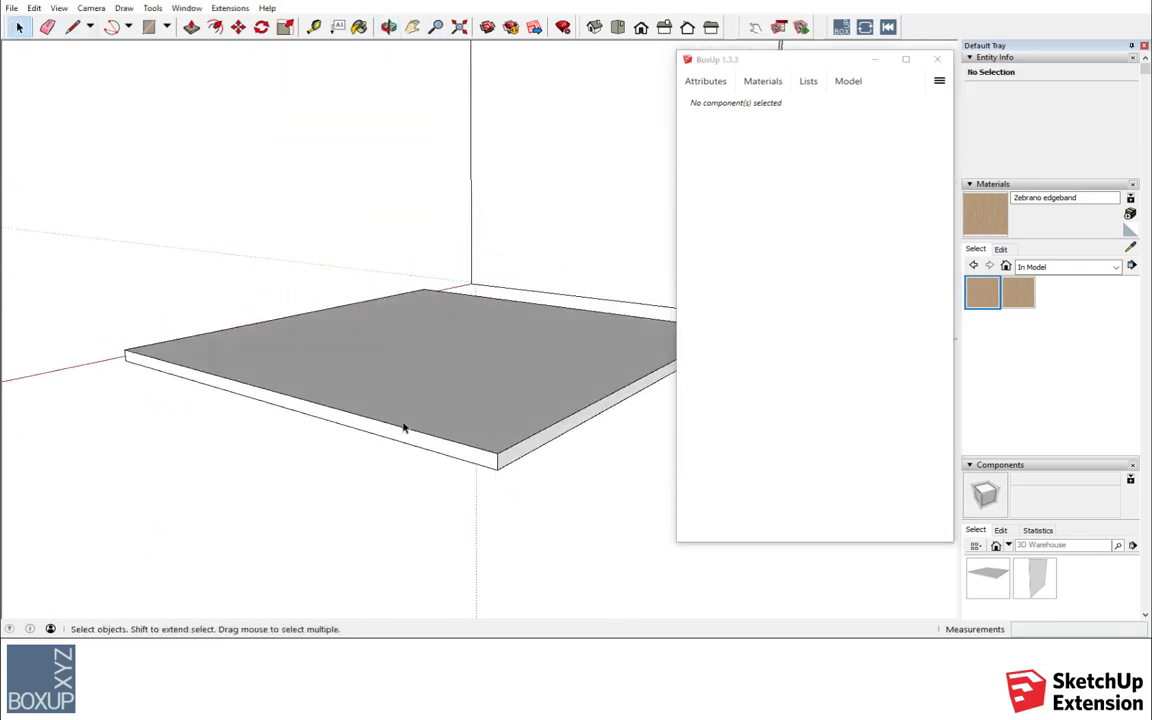
pyautogui.click(434, 450)
pyautogui.doubleClick(434, 450)
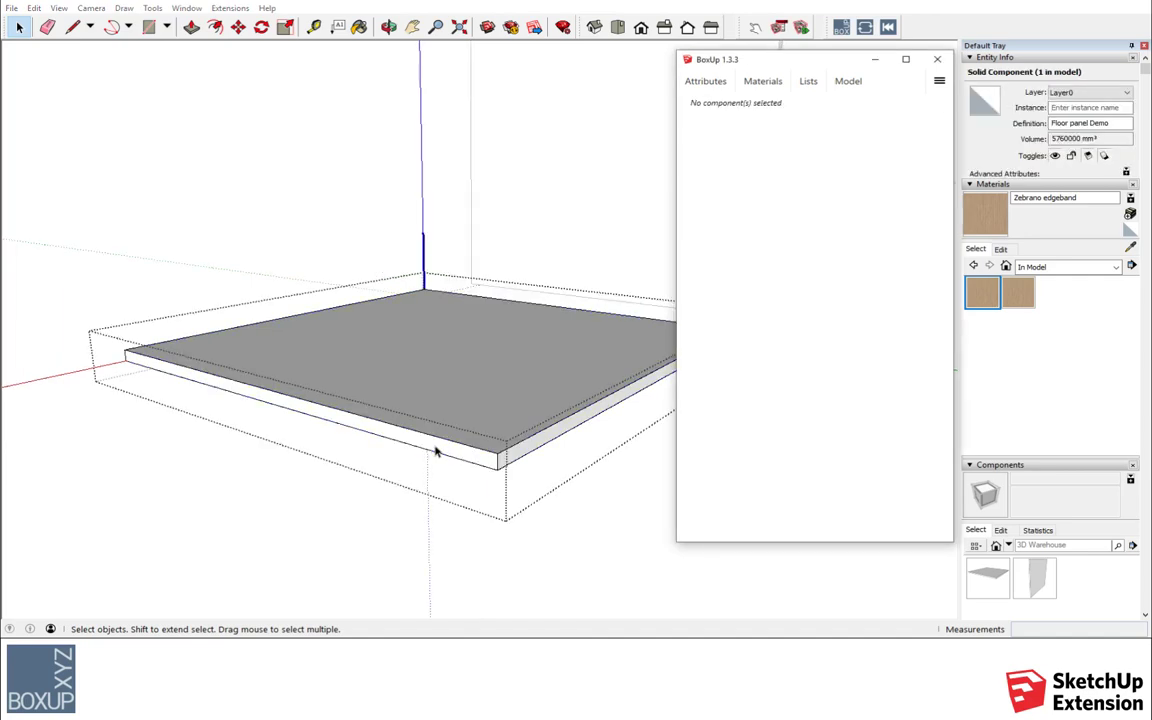
# Step: Select three of the floor panel's remaining edge faces
pyautogui.tripleClick(467, 458)
pyautogui.click(510, 452)
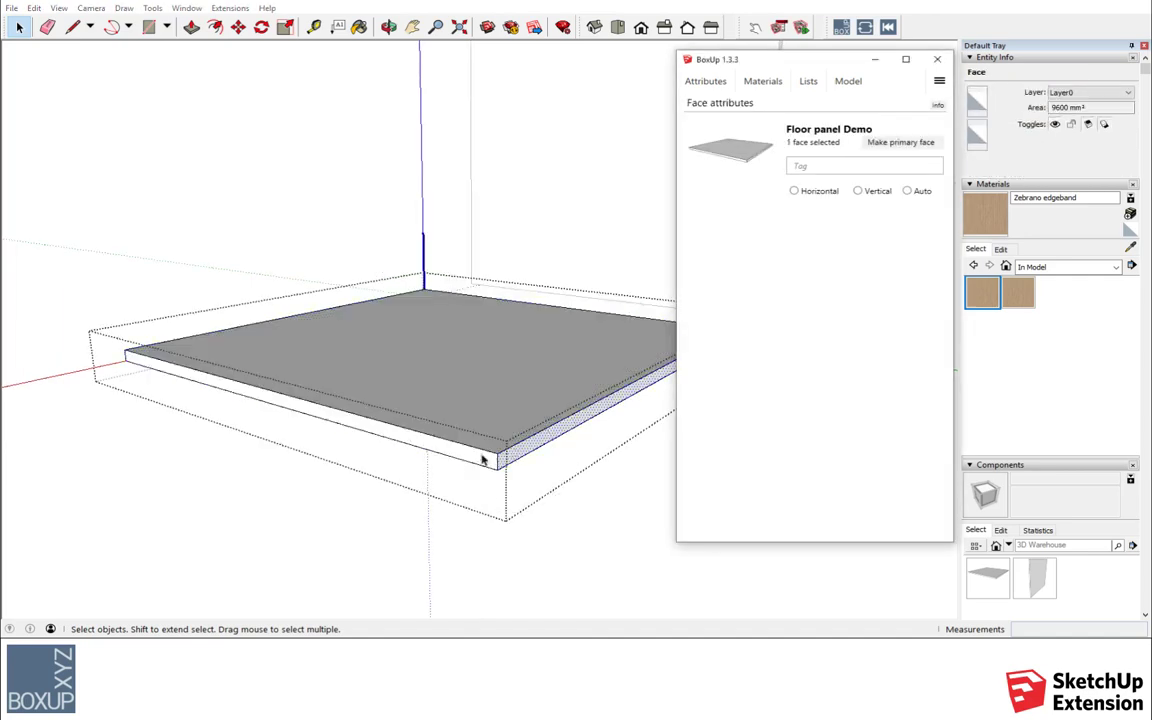
pyautogui.keyDown('shift'); pyautogui.click(463, 460); pyautogui.keyUp('shift')
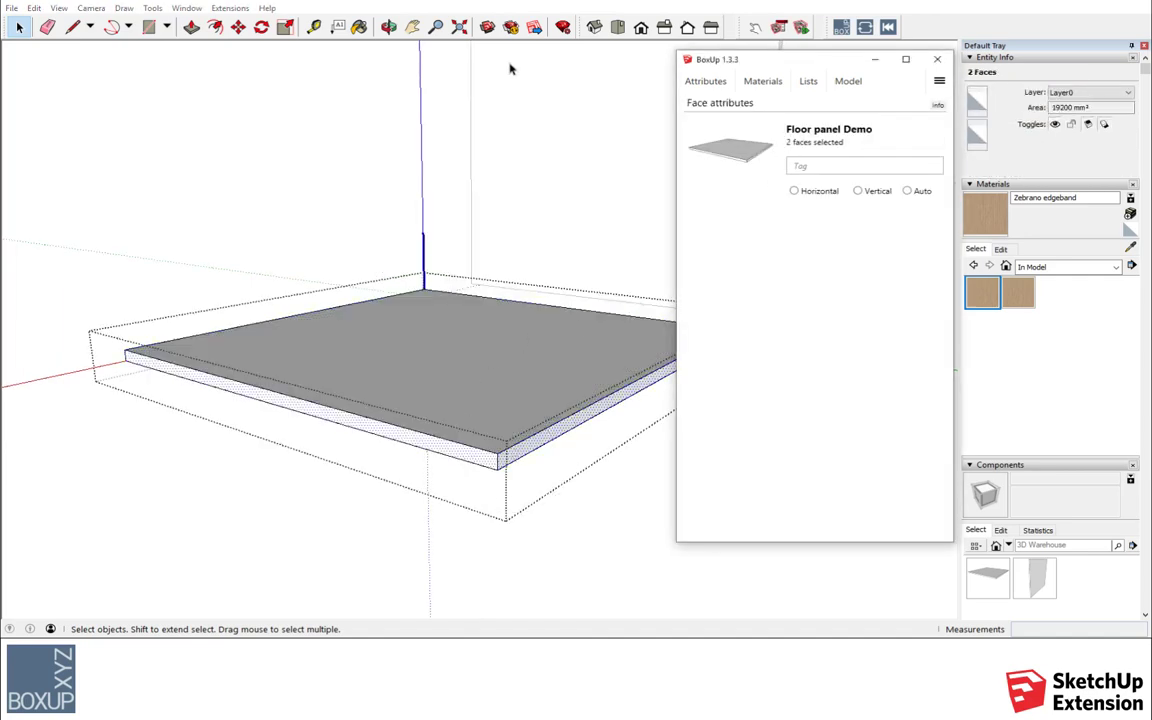
pyautogui.click(389, 27)
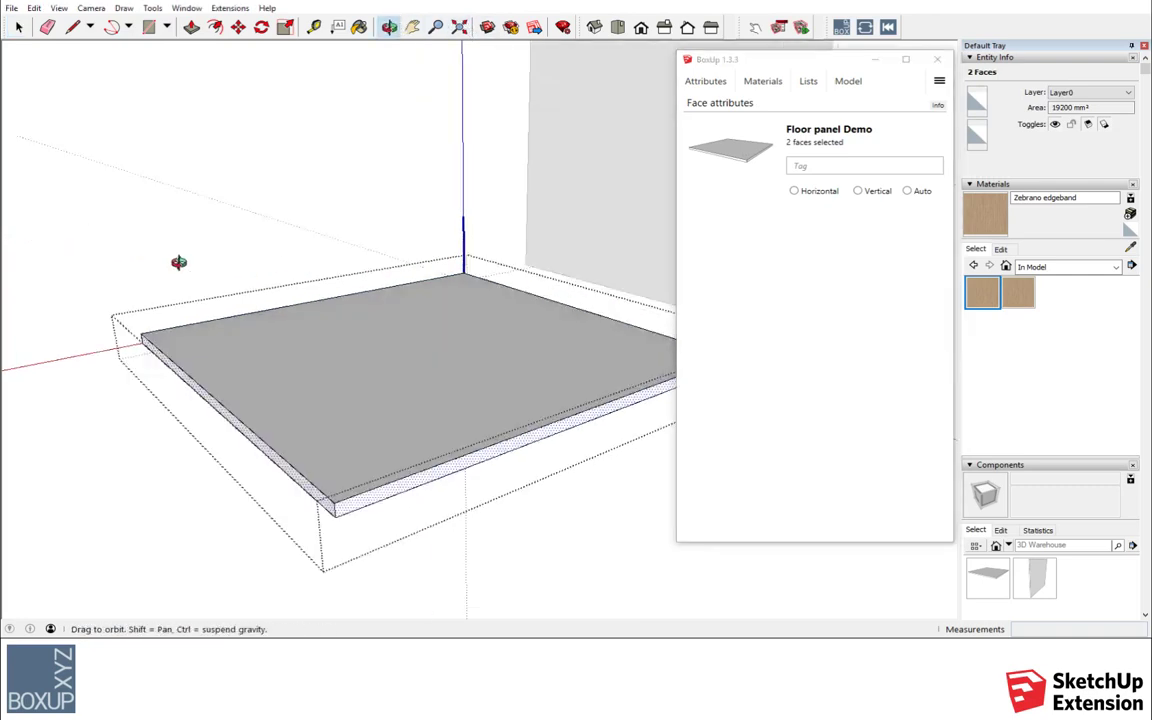
pyautogui.moveTo(180, 260); pyautogui.dragTo(3, 195)
pyautogui.click(18, 27)
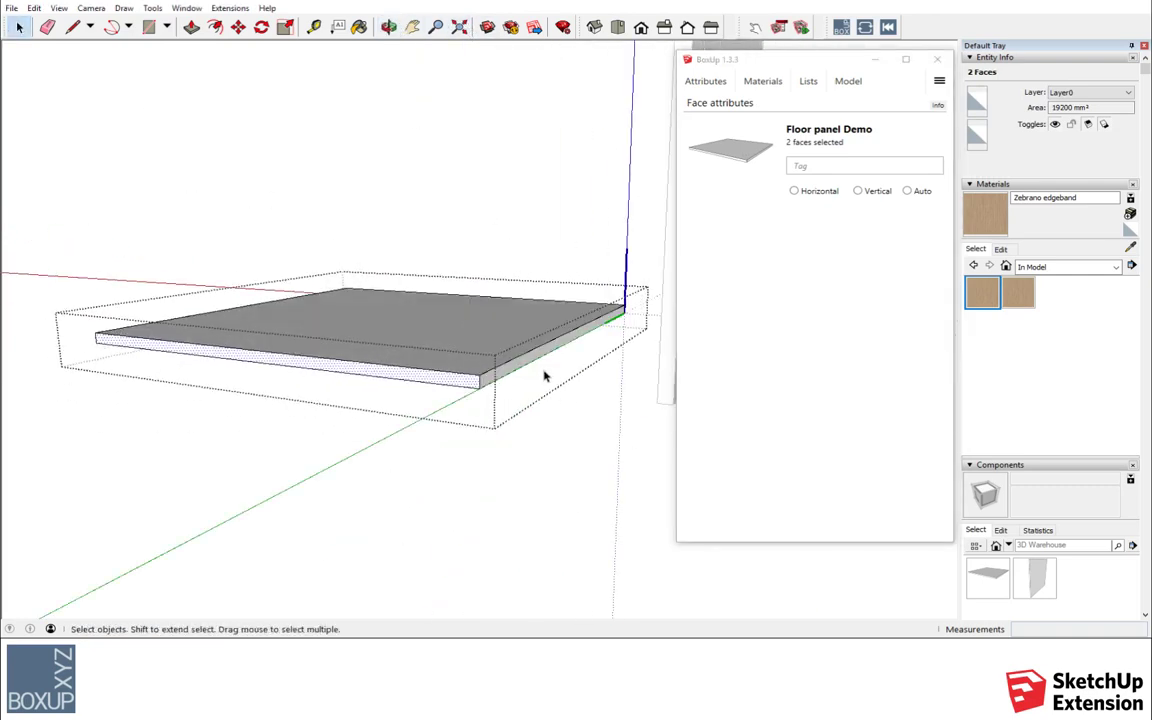
pyautogui.keyDown('shift'); pyautogui.click(495, 380); pyautogui.keyUp('shift')
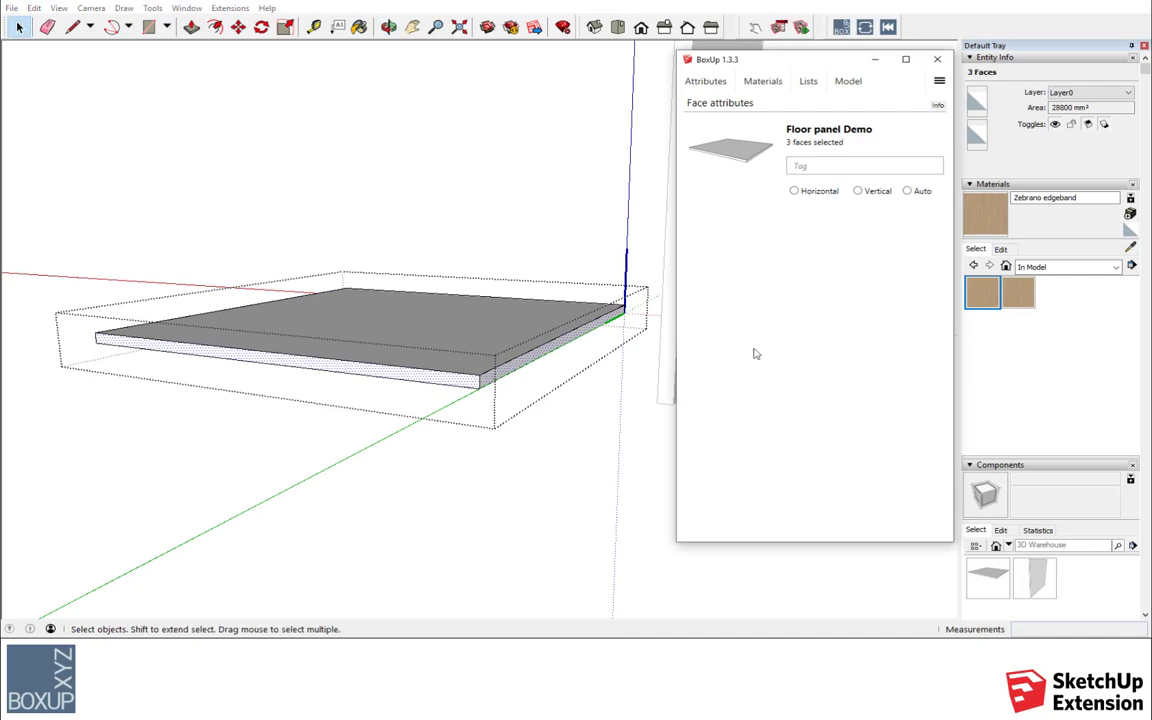
# Step: Tag the three edge faces 'Unfinished' with Auto orientation and leave the panel
pyautogui.click(840, 165)
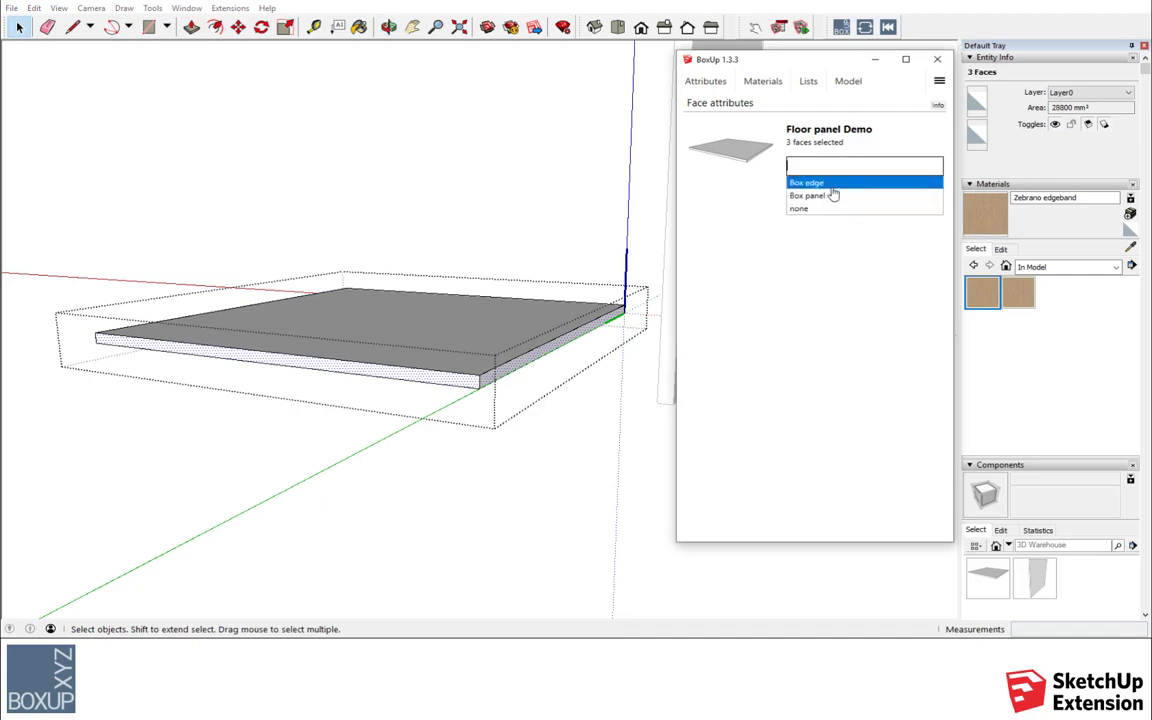
pyautogui.click(833, 168)
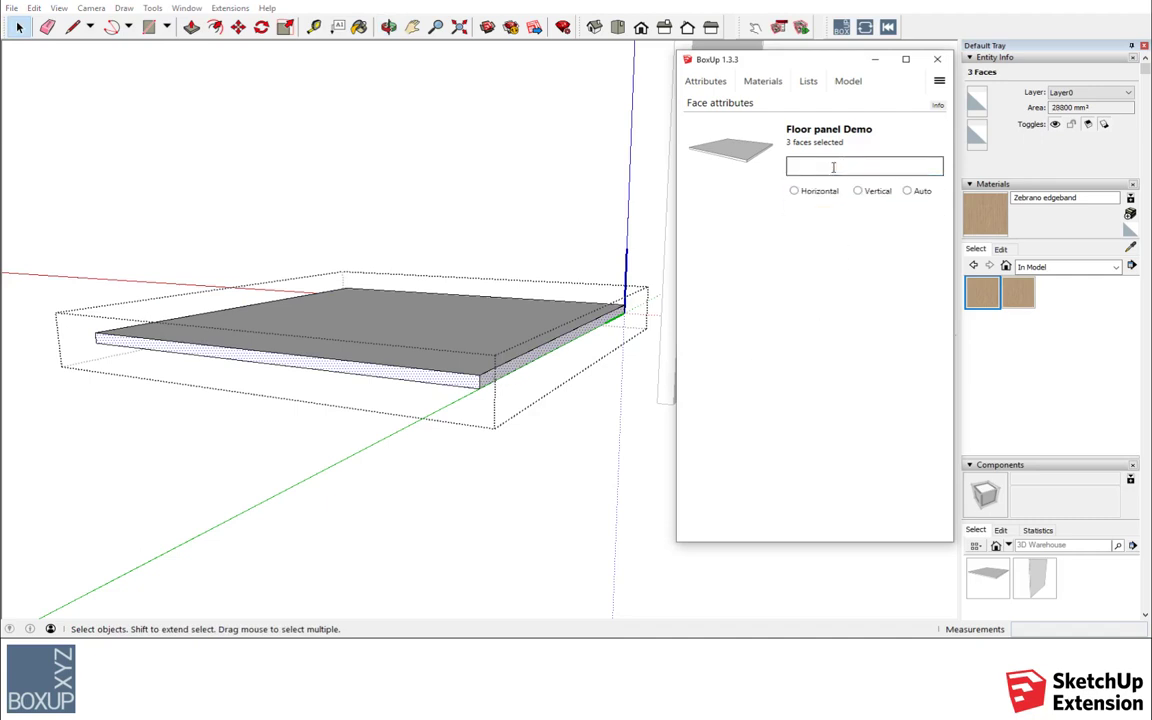
pyautogui.write('Unfinished')
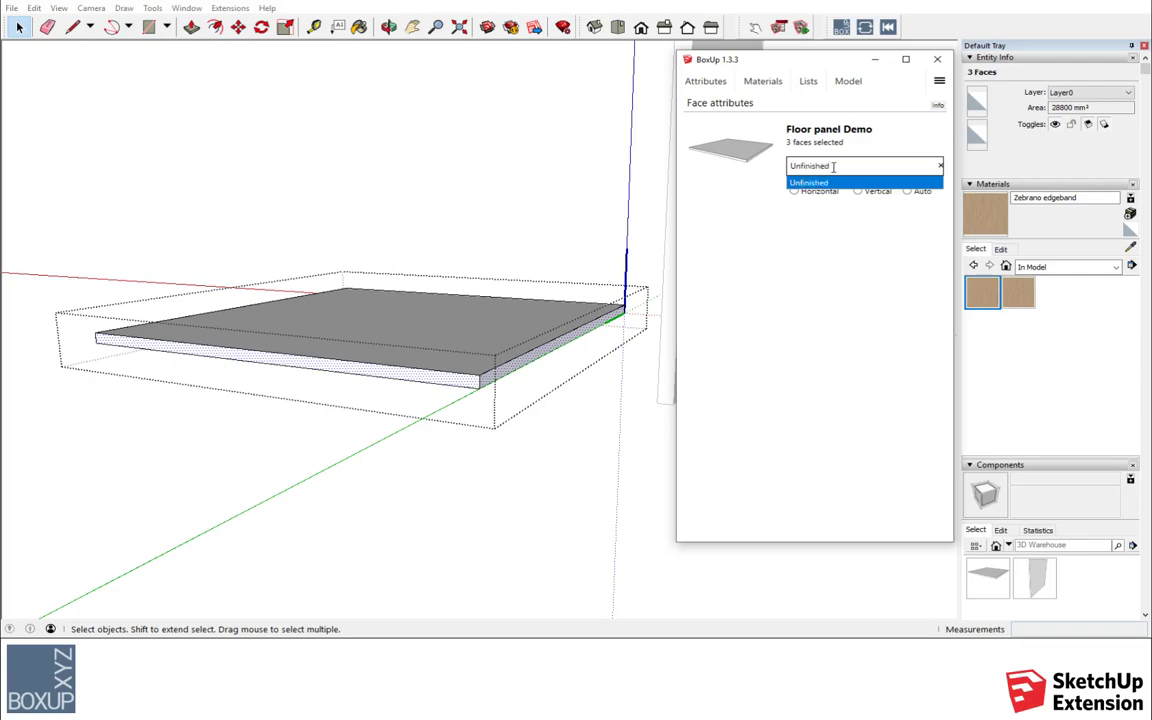
pyautogui.press('Return')
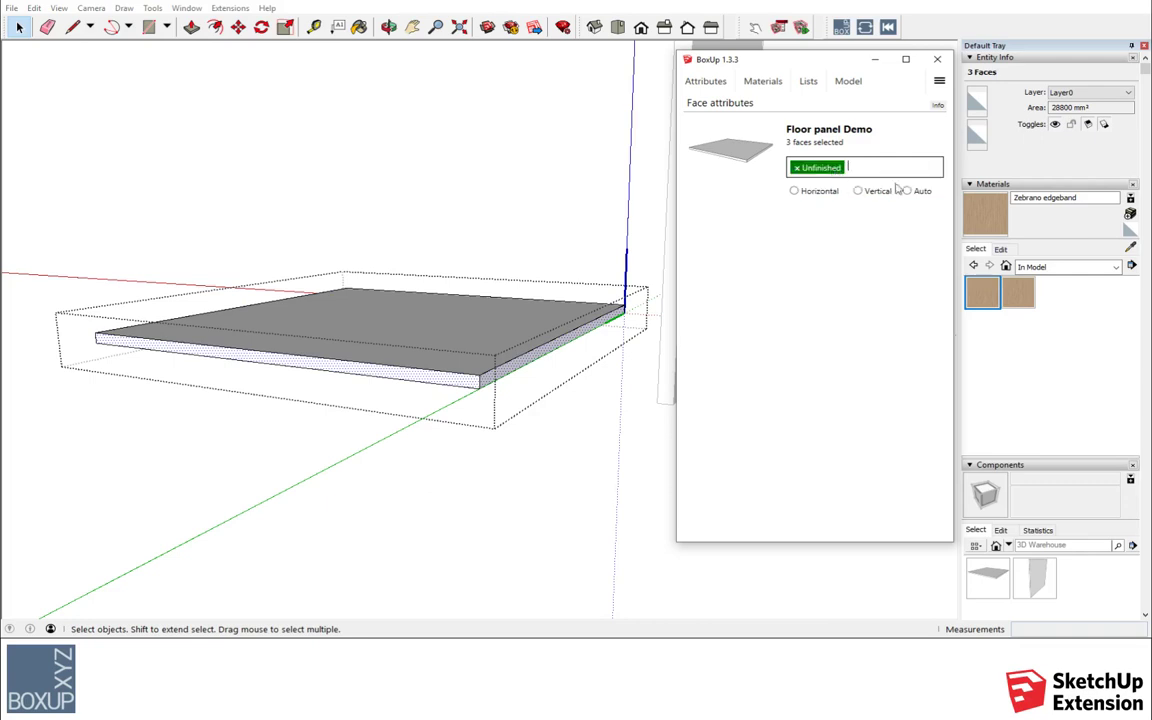
pyautogui.click(907, 190)
pyautogui.click(420, 560)
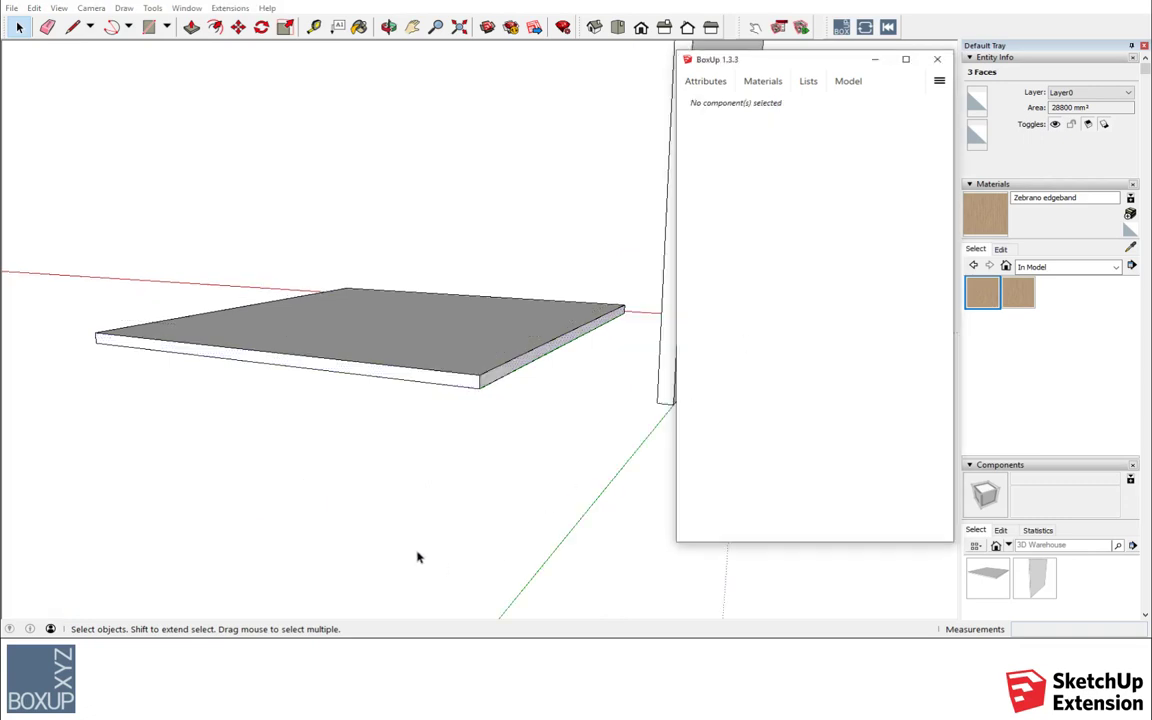
# Step: Make the side panel's large face the primary face, tagged 'Box panel'
pyautogui.moveTo(303, 463); pyautogui.dragTo(283, 463, button='middle')
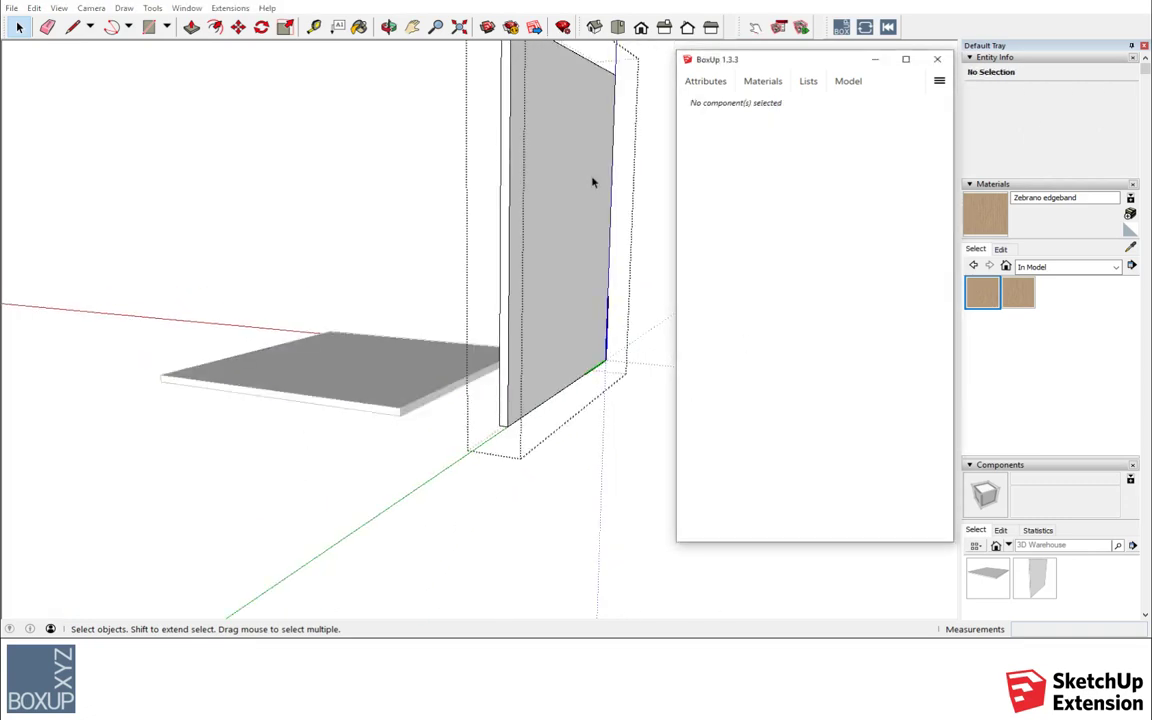
pyautogui.doubleClick(560, 210)
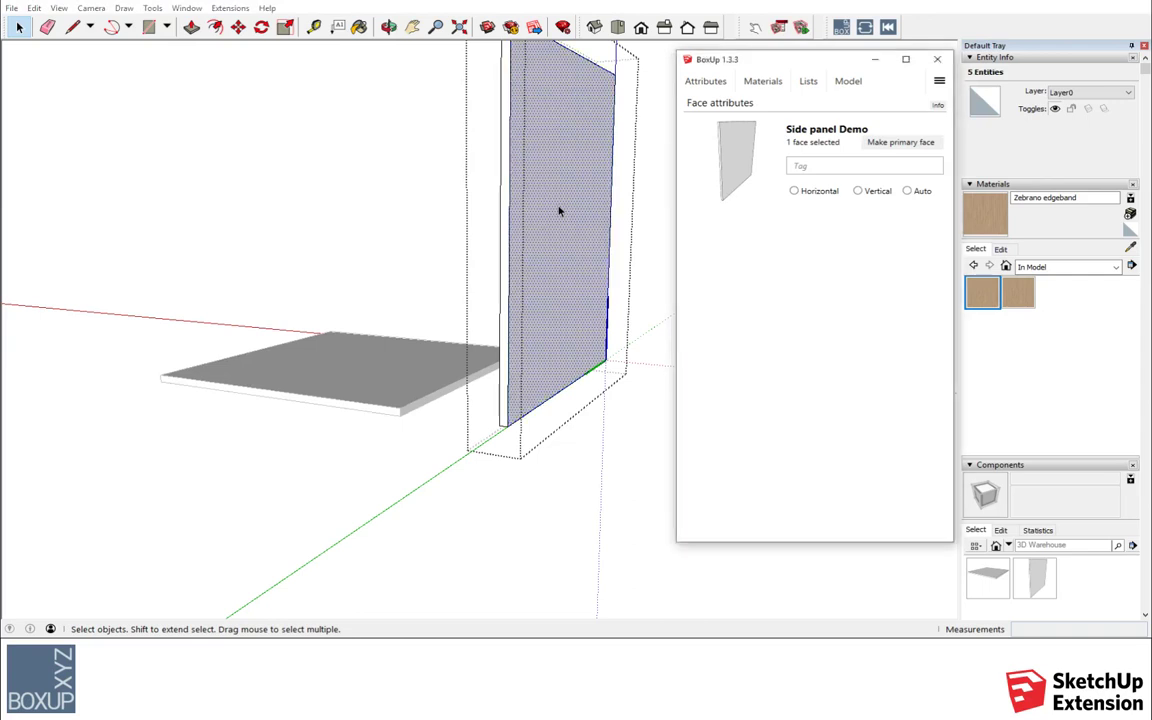
pyautogui.click(560, 210)
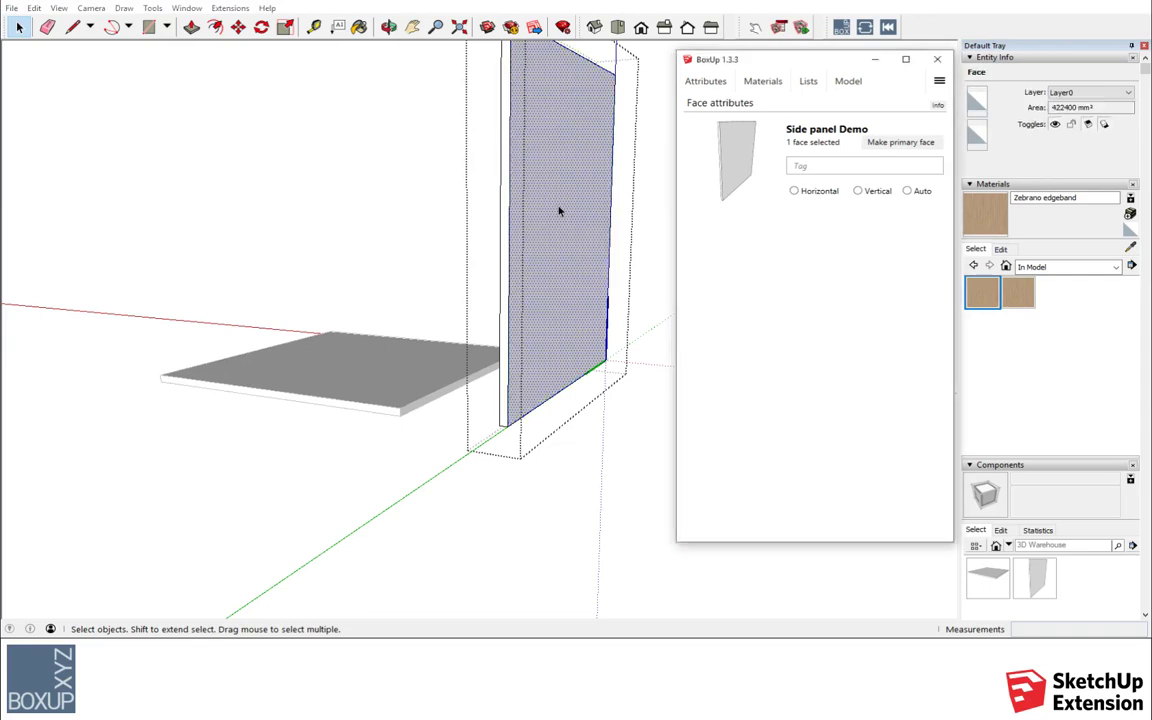
pyautogui.click(936, 142)
pyautogui.click(850, 166)
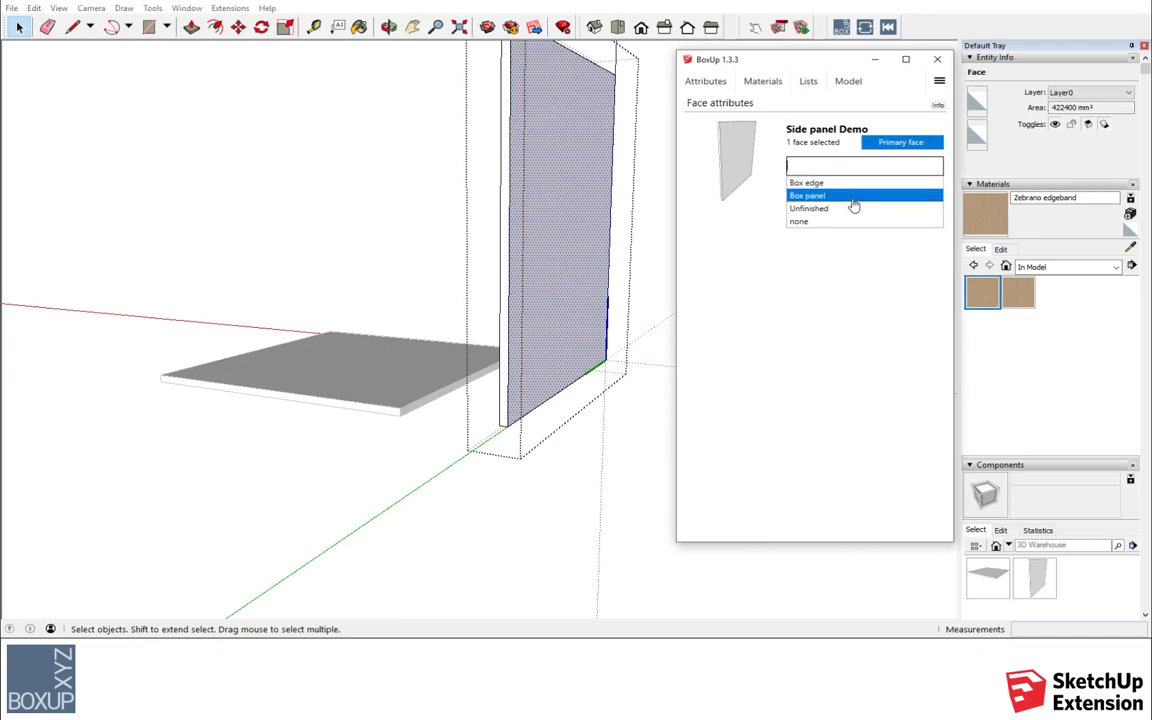
pyautogui.click(852, 200)
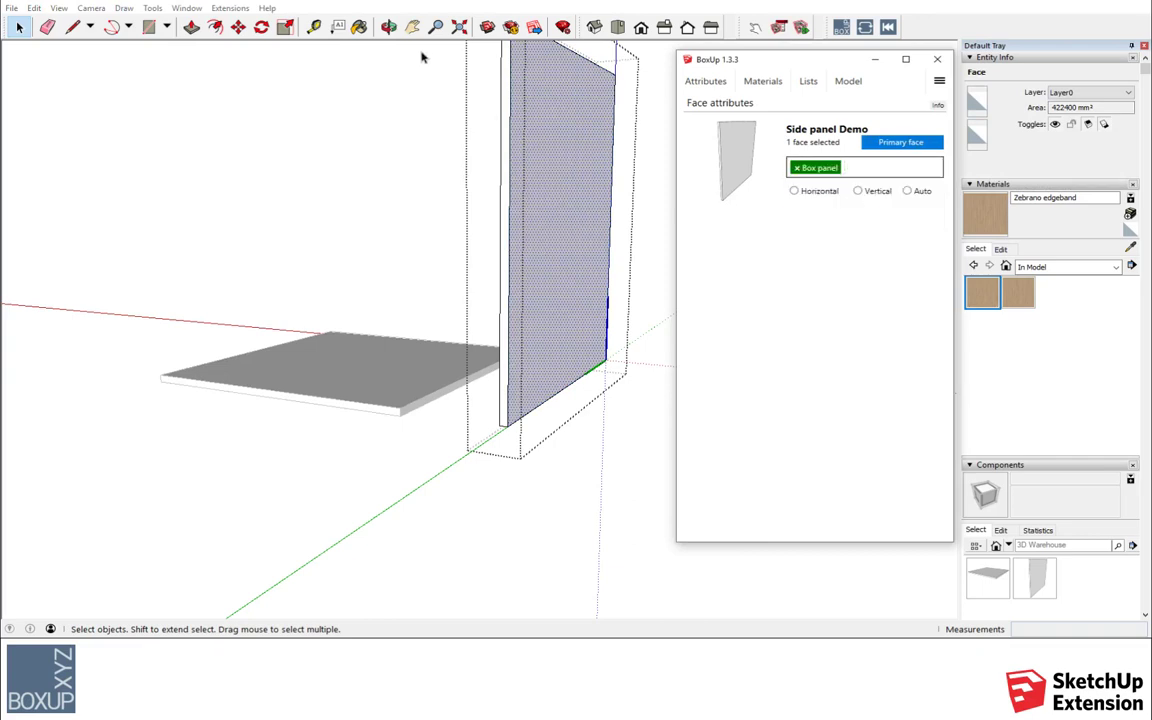
# Step: Set the side panel's Box panel face grain direction to Vertical
pyautogui.click(388, 27)
pyautogui.moveTo(608, 177); pyautogui.dragTo(322, 147)
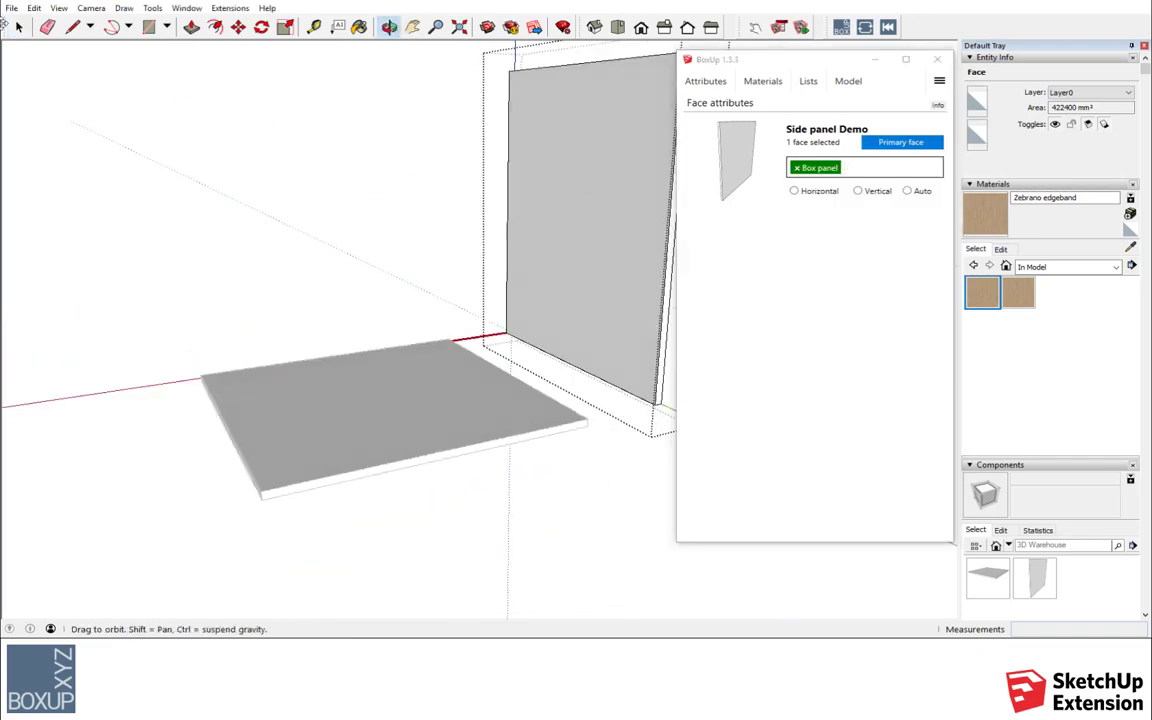
pyautogui.click(18, 27)
pyautogui.click(600, 185)
pyautogui.click(864, 165)
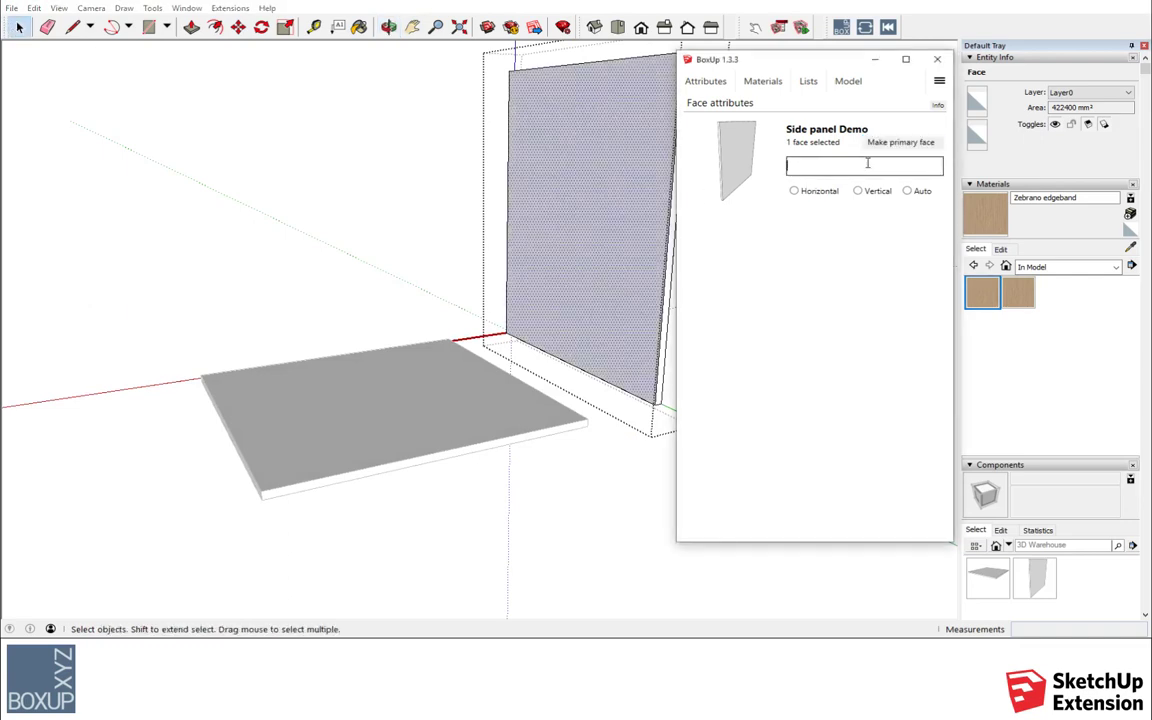
pyautogui.click(867, 196)
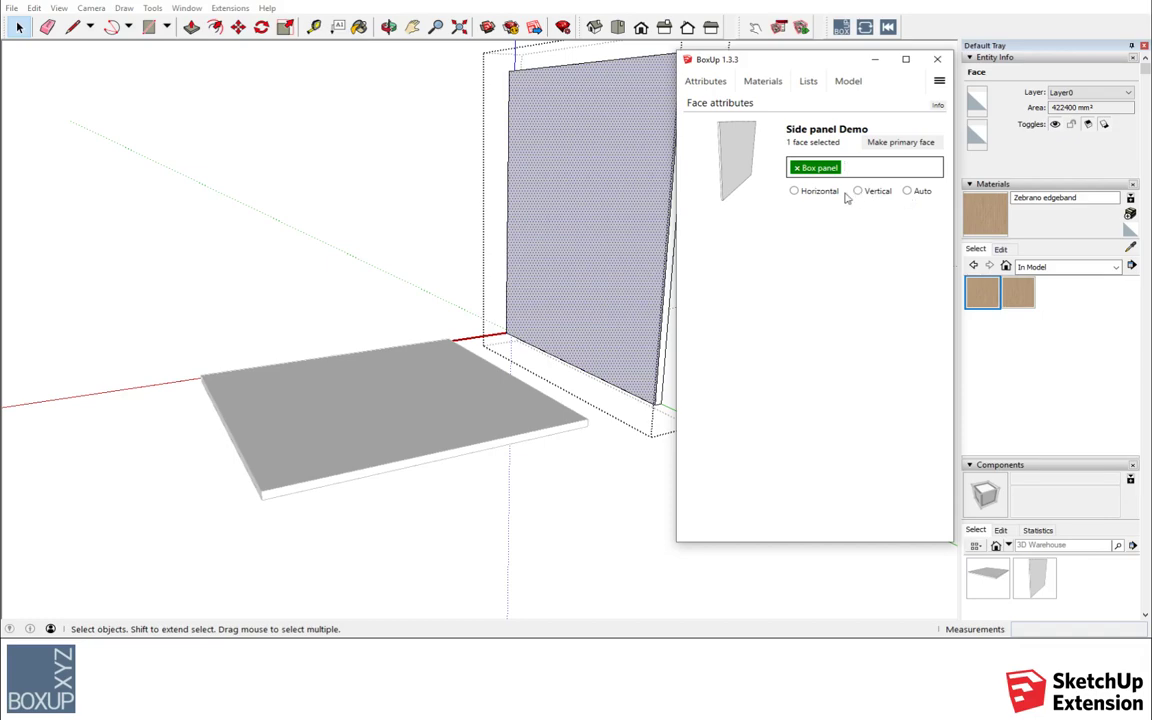
pyautogui.click(868, 192)
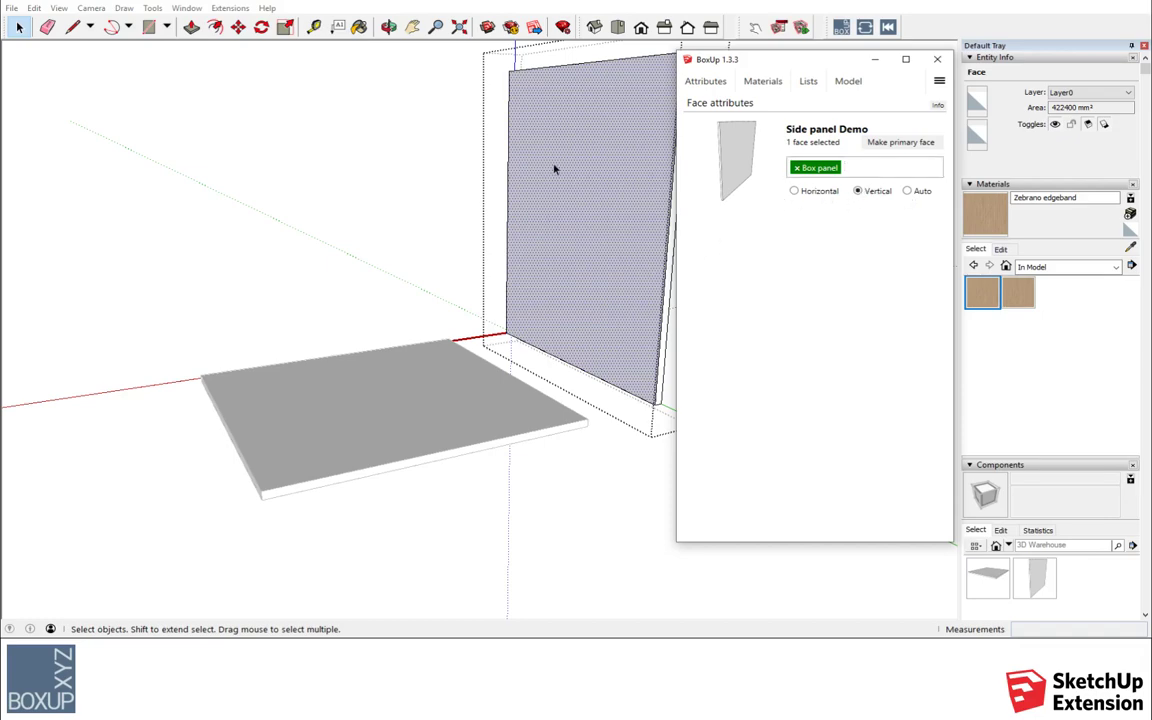
pyautogui.click(389, 27)
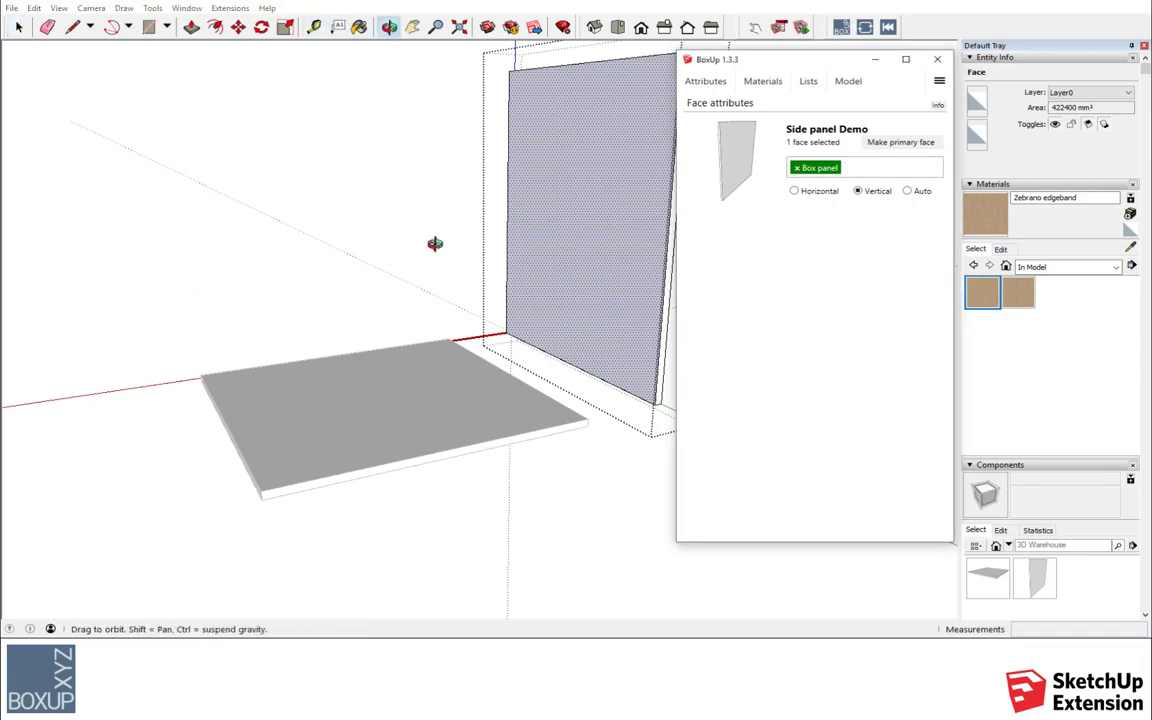
pyautogui.moveTo(435, 244); pyautogui.dragTo(206, 90)
pyautogui.press('space')
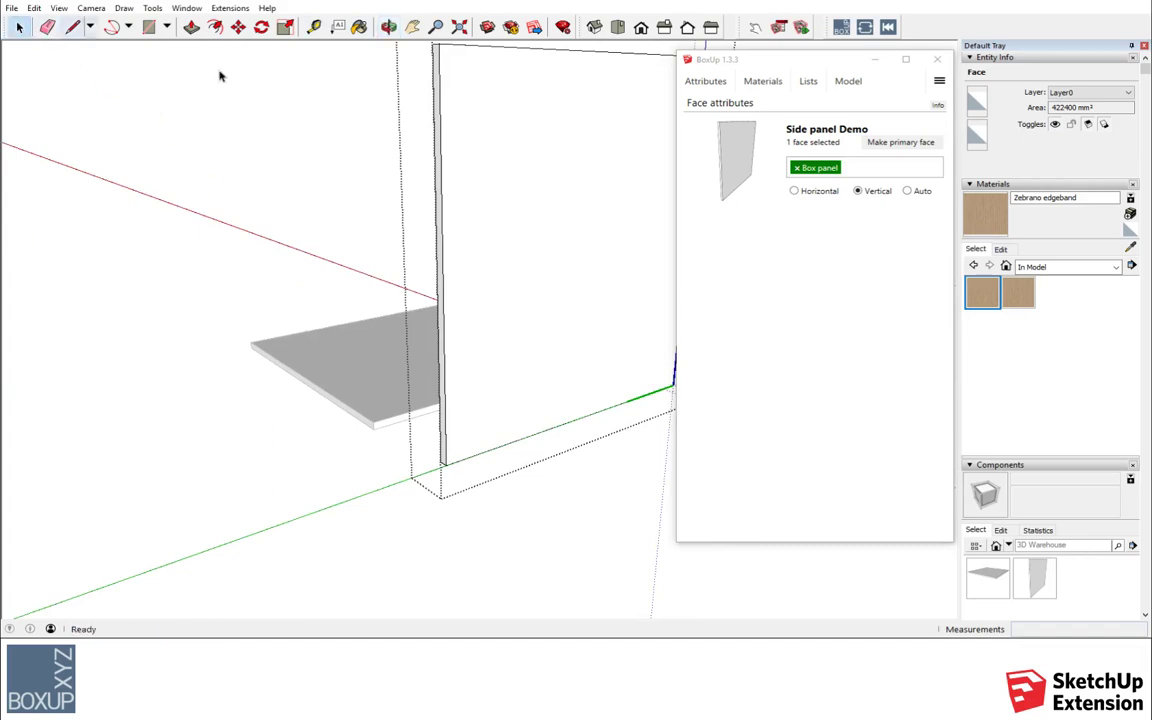
pyautogui.click(545, 190)
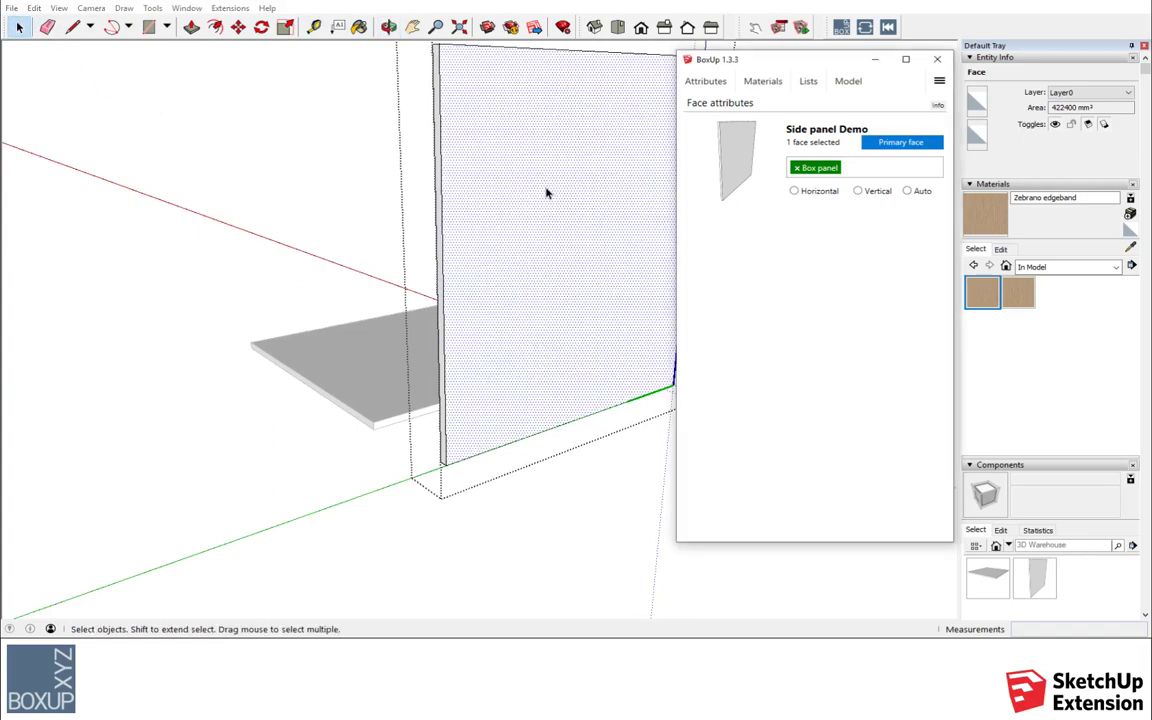
pyautogui.click(858, 191)
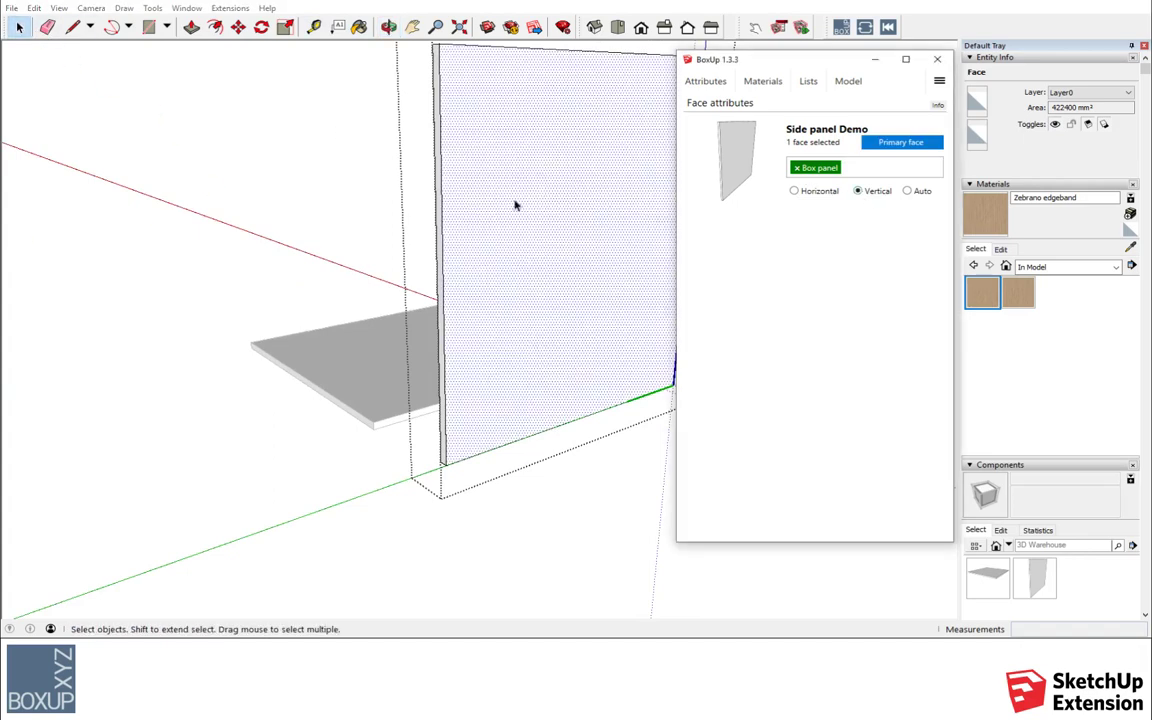
# Step: Tag the side panel's thin edge face 'Box edge' with Auto grain
pyautogui.click(389, 27)
pyautogui.moveTo(621, 210); pyautogui.dragTo(467, 124)
pyautogui.press('space')
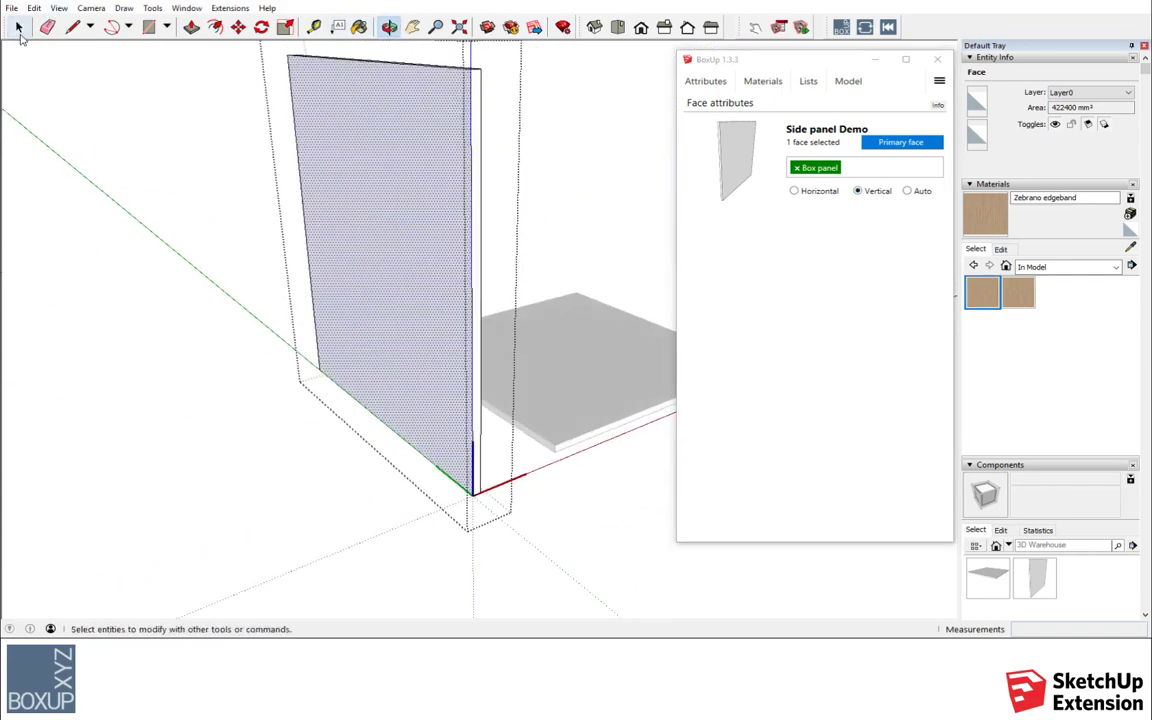
pyautogui.click(476, 168)
pyautogui.click(855, 166)
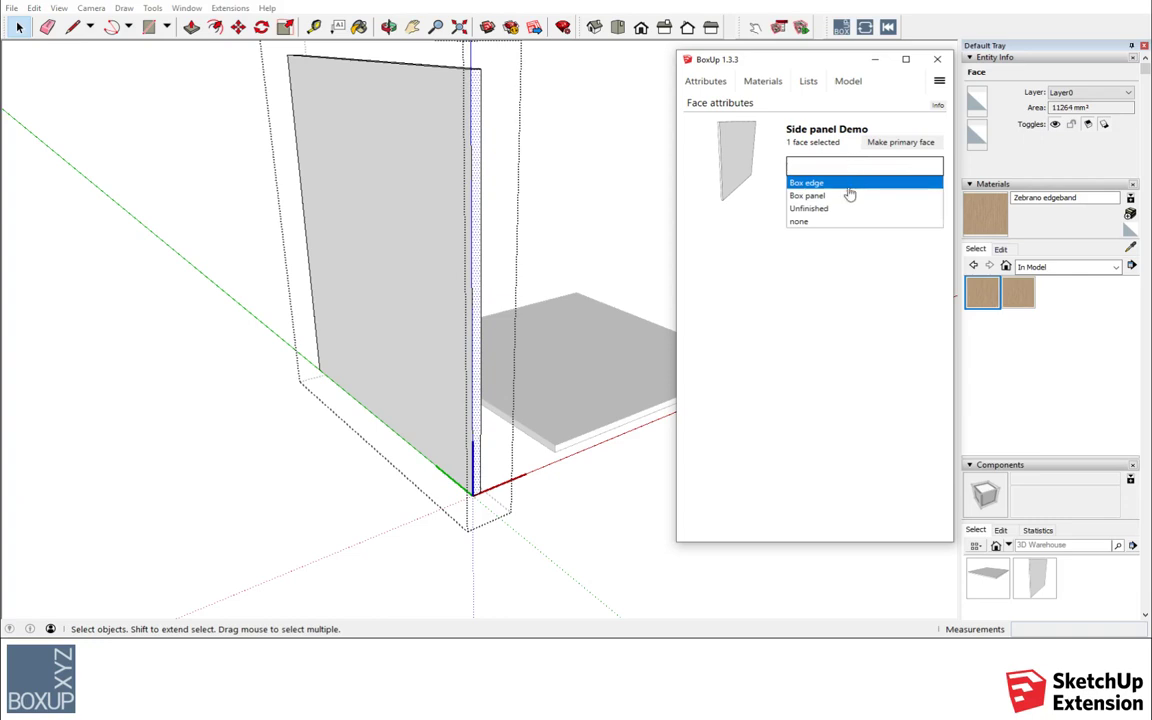
pyautogui.click(847, 184)
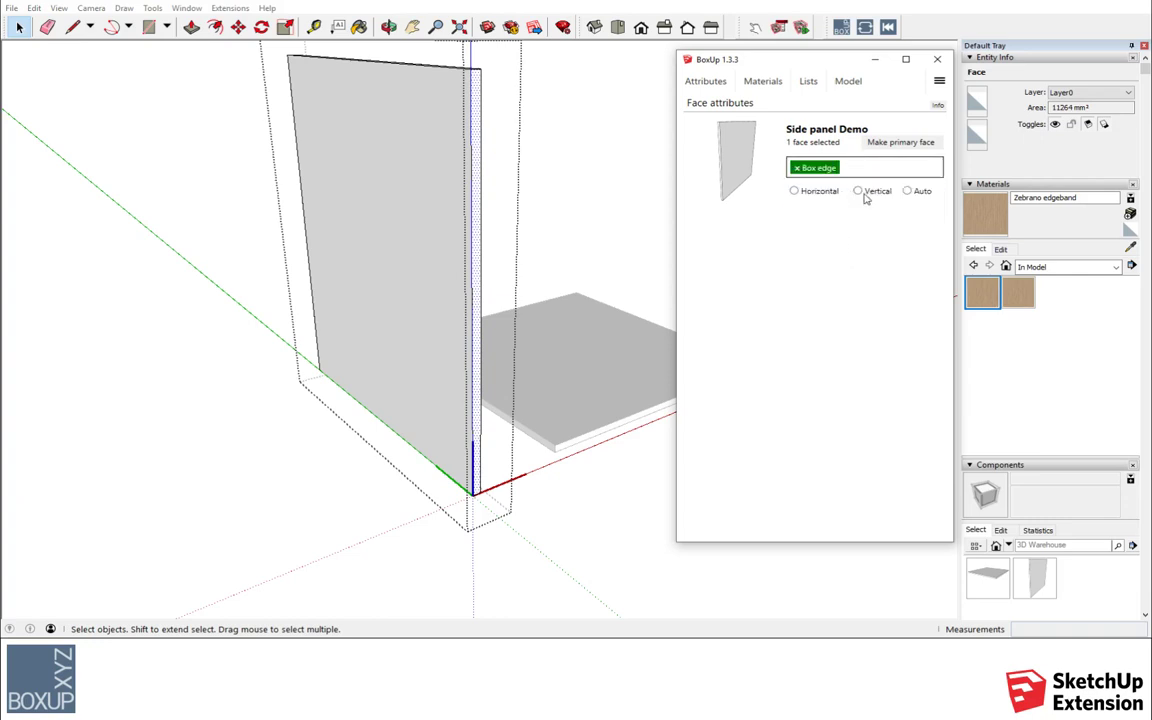
pyautogui.click(906, 191)
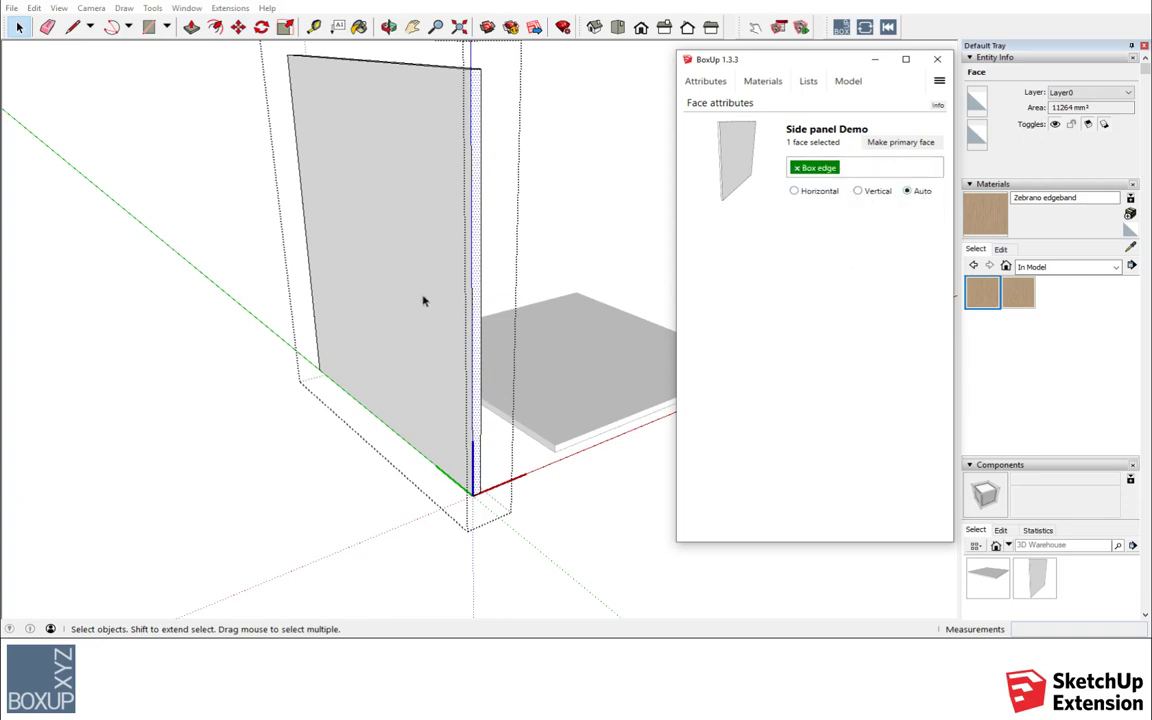
# Step: Orbit to the side panel's other side and select two of its edge faces
pyautogui.click(388, 27)
pyautogui.moveTo(779, 249); pyautogui.dragTo(257, 158)
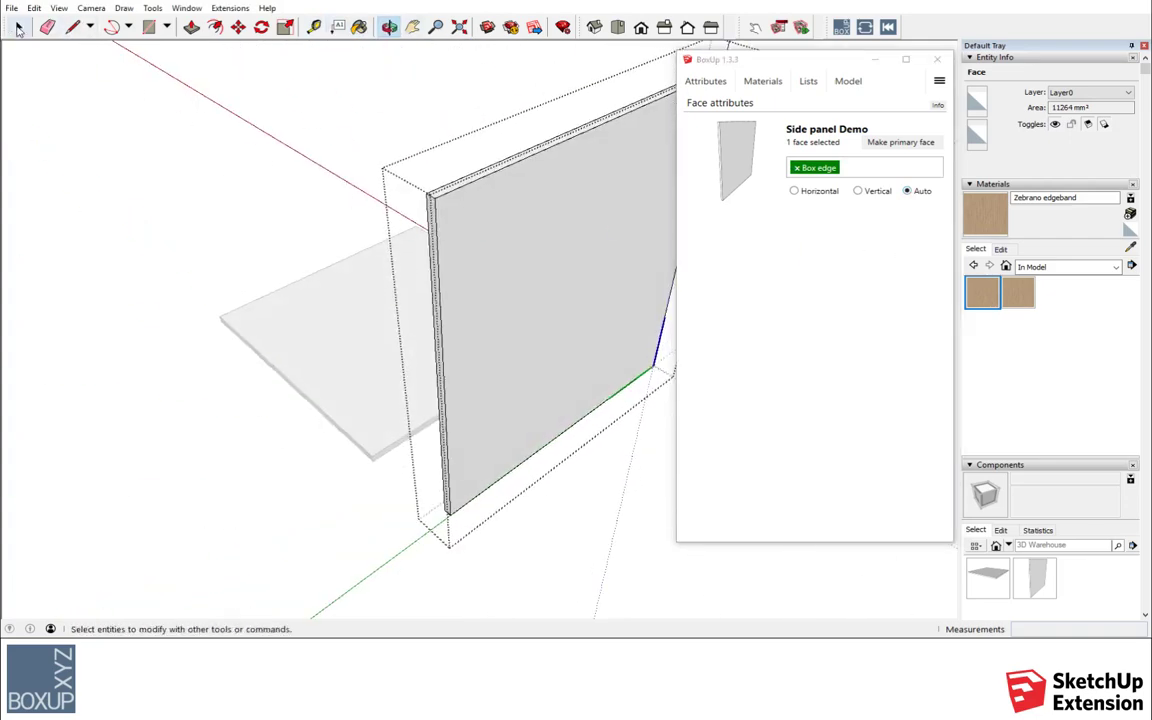
pyautogui.click(18, 27)
pyautogui.click(462, 226)
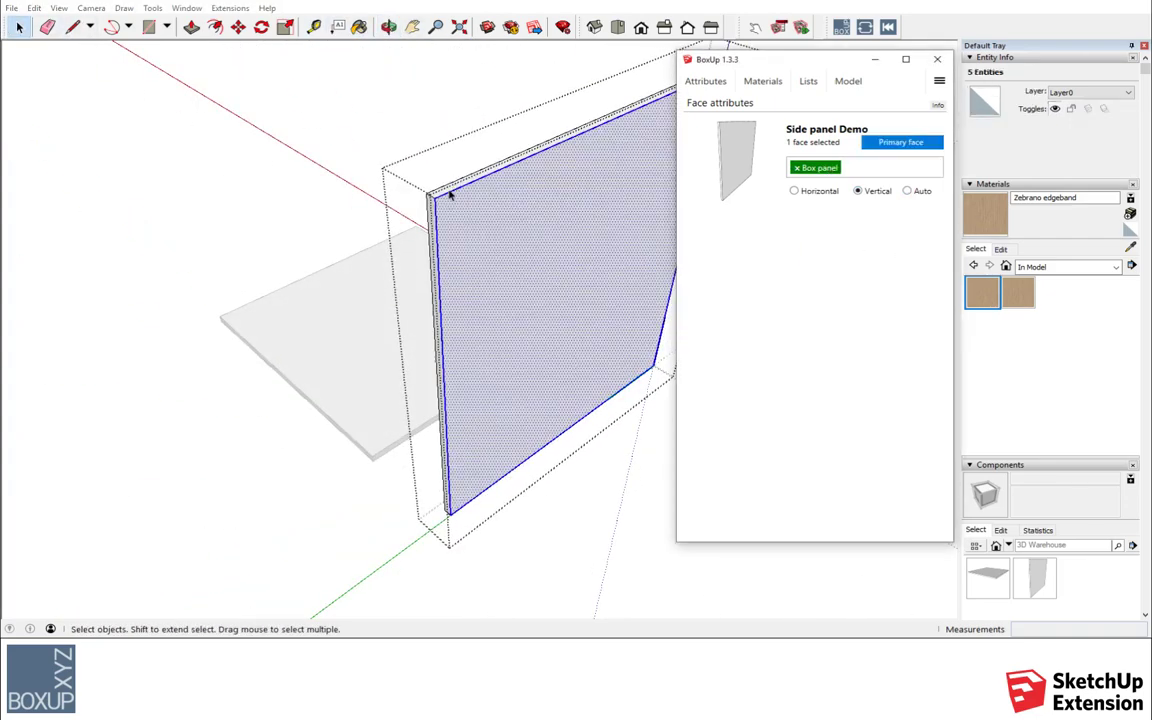
pyautogui.click(446, 194)
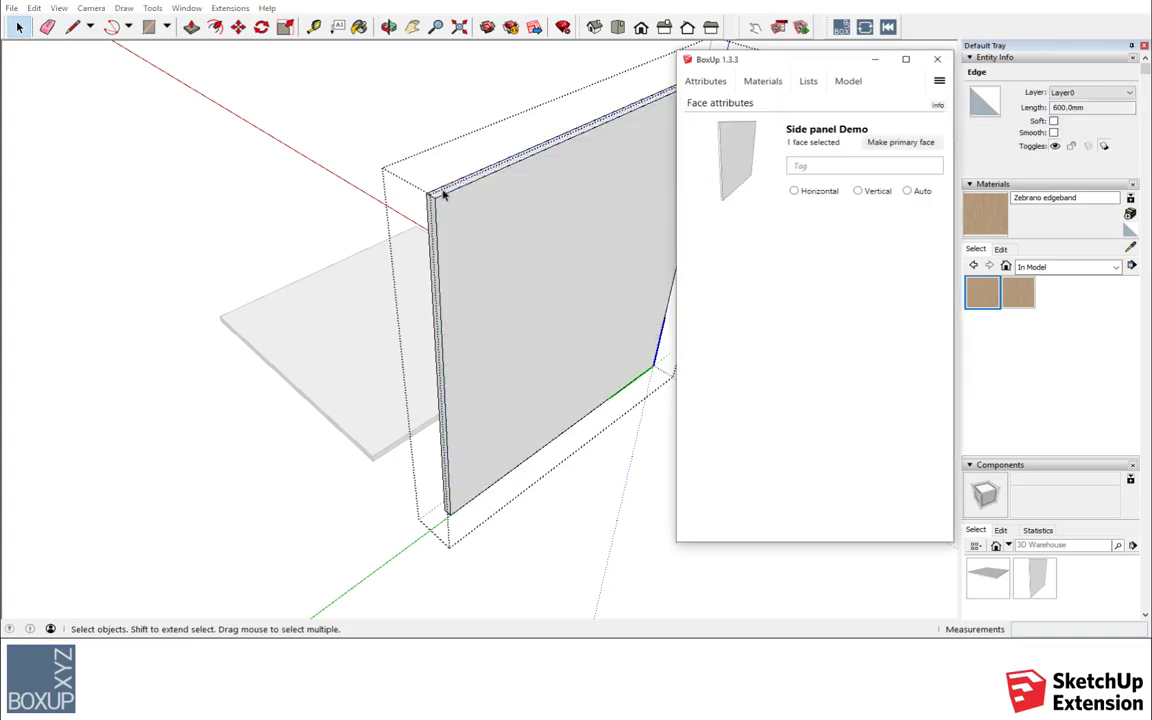
pyautogui.click(432, 210)
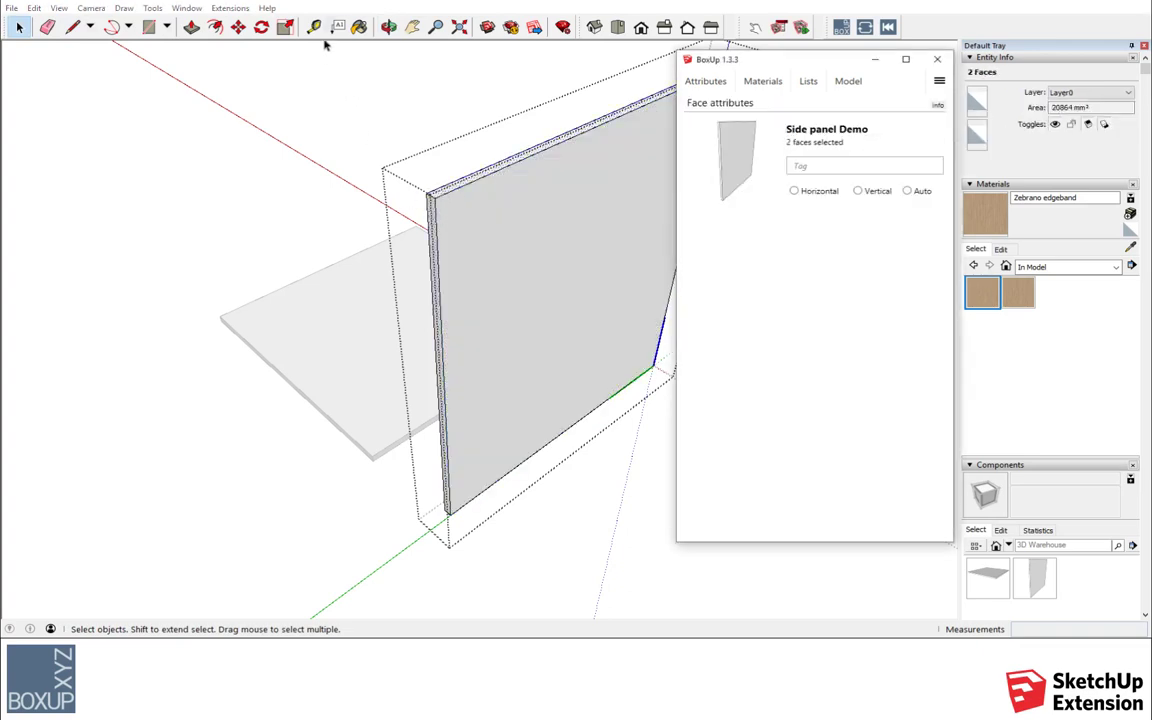
# Step: Orbit below and add the side panel's bottom edge faces to the selection
pyautogui.click(388, 27)
pyautogui.moveTo(420, 90)
pyautogui.mouseDown()
pyautogui.moveTo(455, 118)
pyautogui.moveTo(436, 60)
pyautogui.mouseUp()
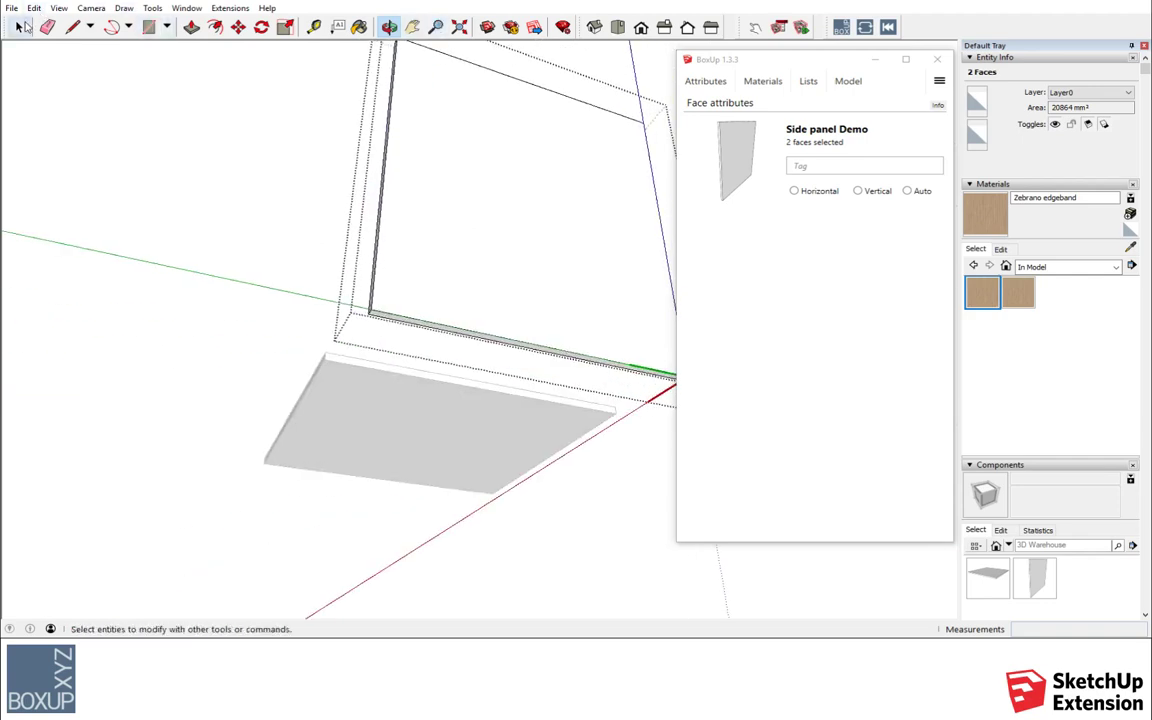
pyautogui.click(22, 27)
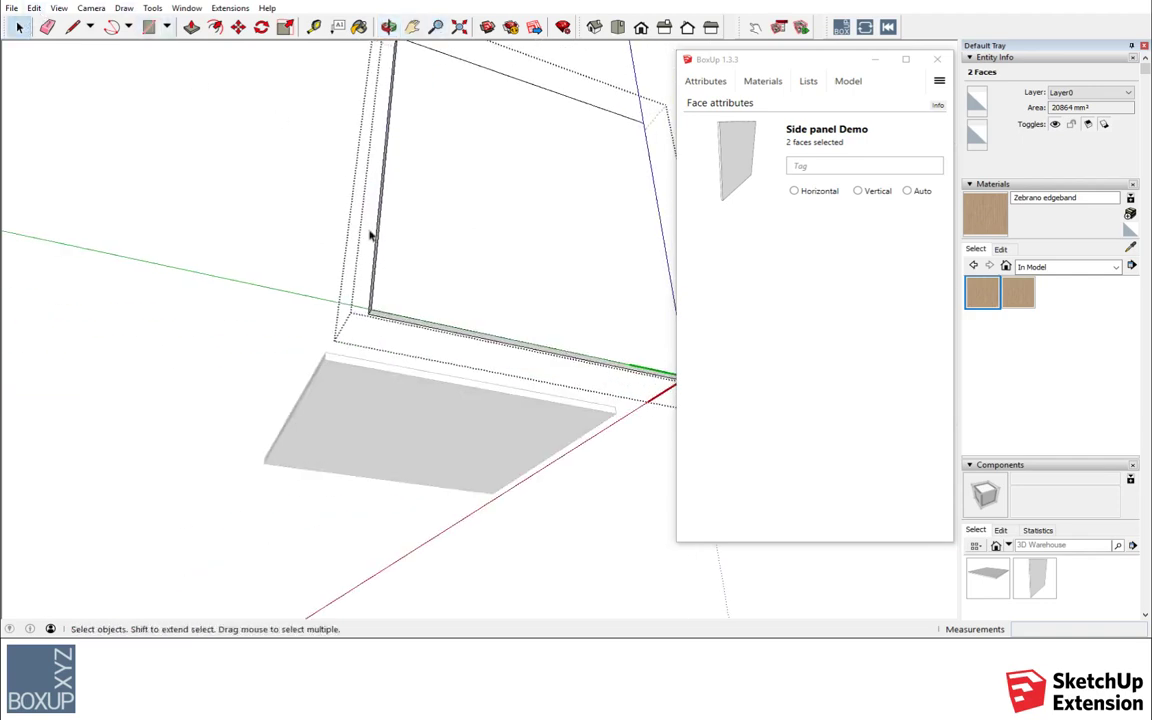
pyautogui.keyDown('shift'); pyautogui.click(400, 322); pyautogui.keyUp('shift')
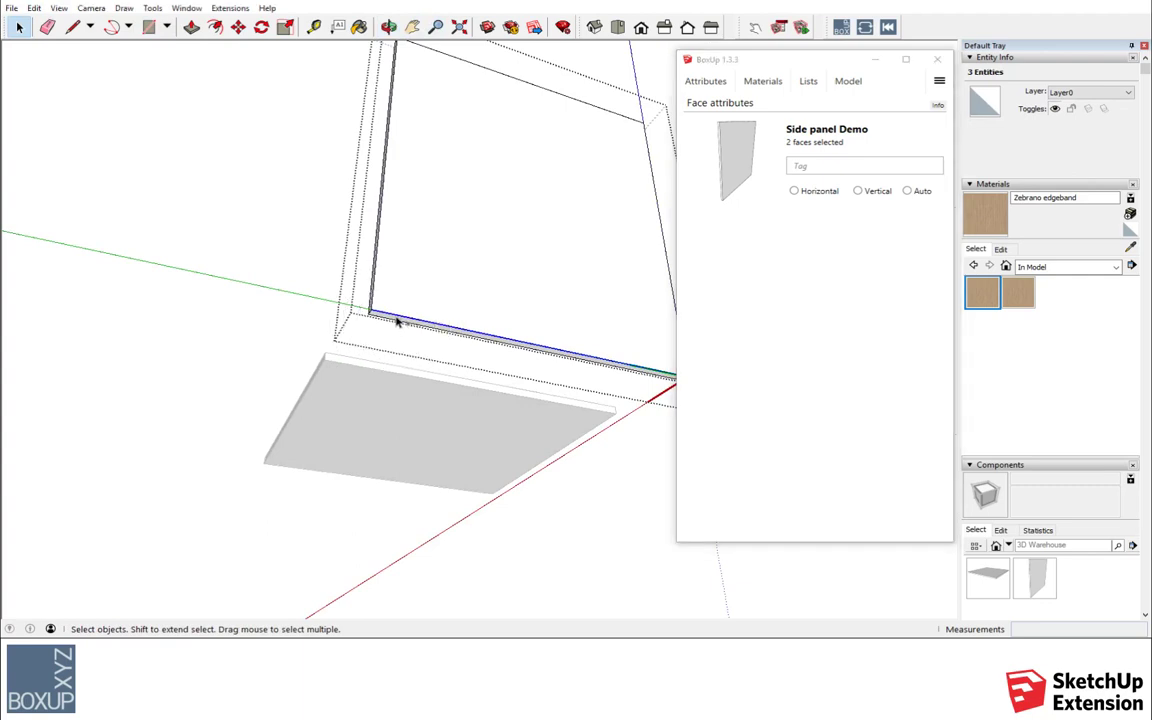
pyautogui.scroll(2, 404, 303)
pyautogui.scroll(2, 404, 303)
pyautogui.scroll(2, 385, 330)
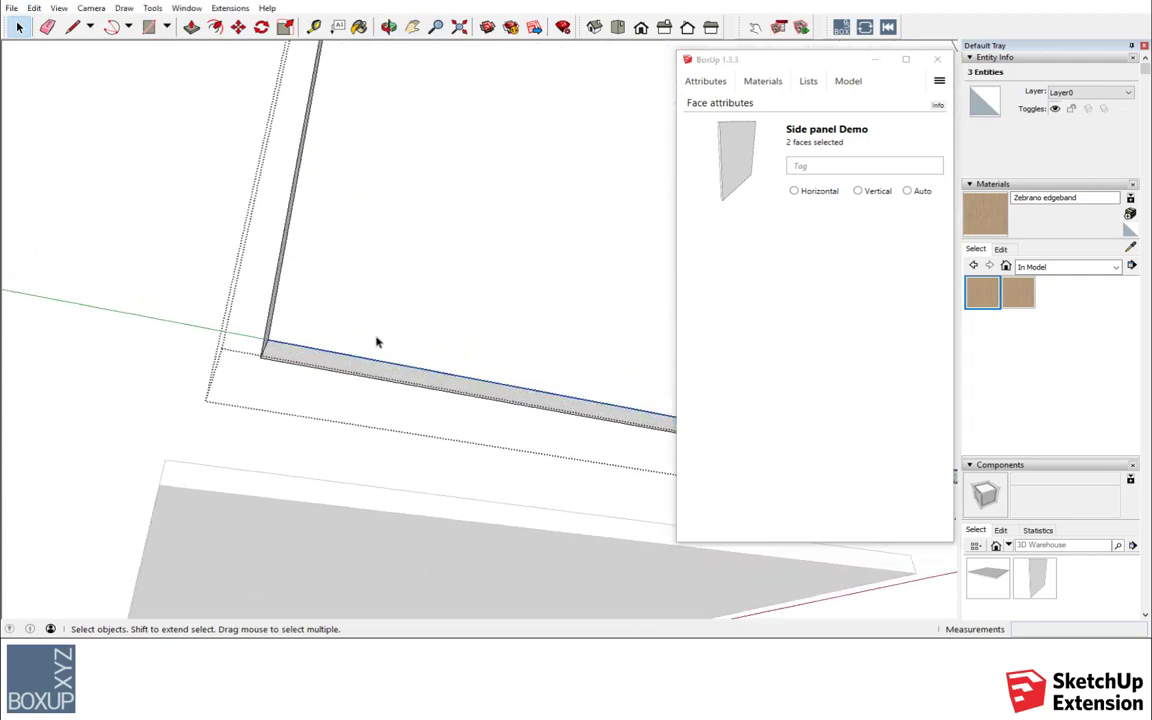
pyautogui.keyDown('shift'); pyautogui.click(352, 364); pyautogui.keyUp('shift')
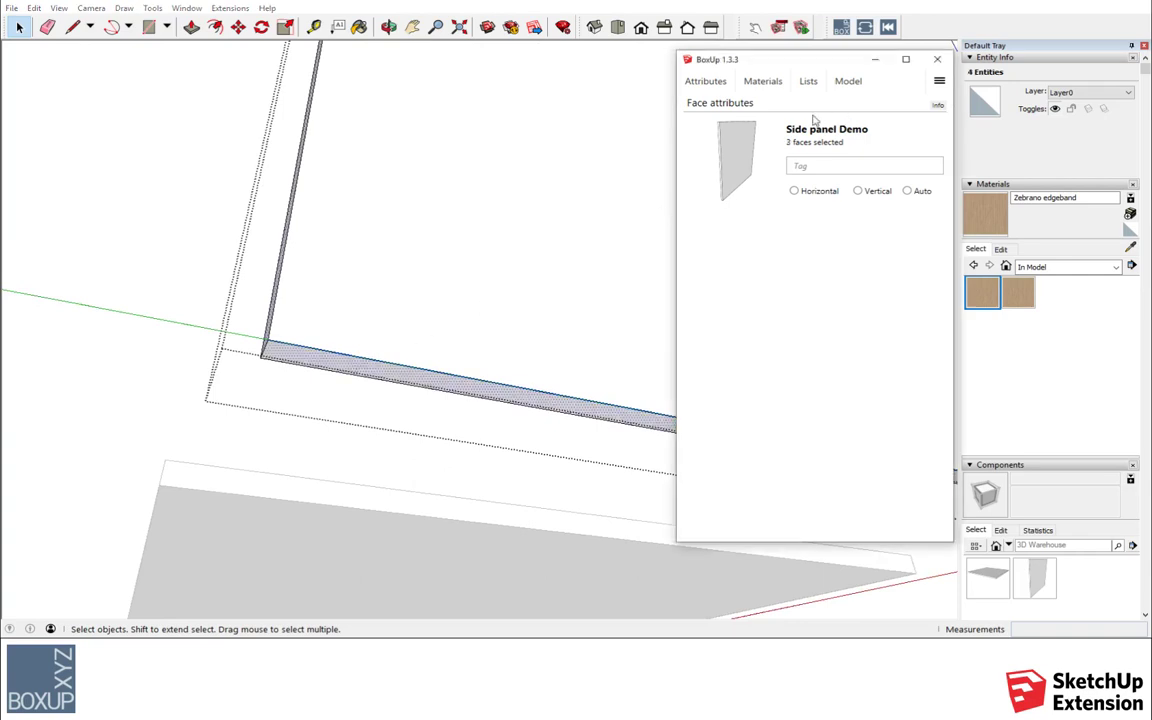
# Step: Tag the three selected edge faces 'Unfinished' with Auto grain, then deselect
pyautogui.click(805, 166)
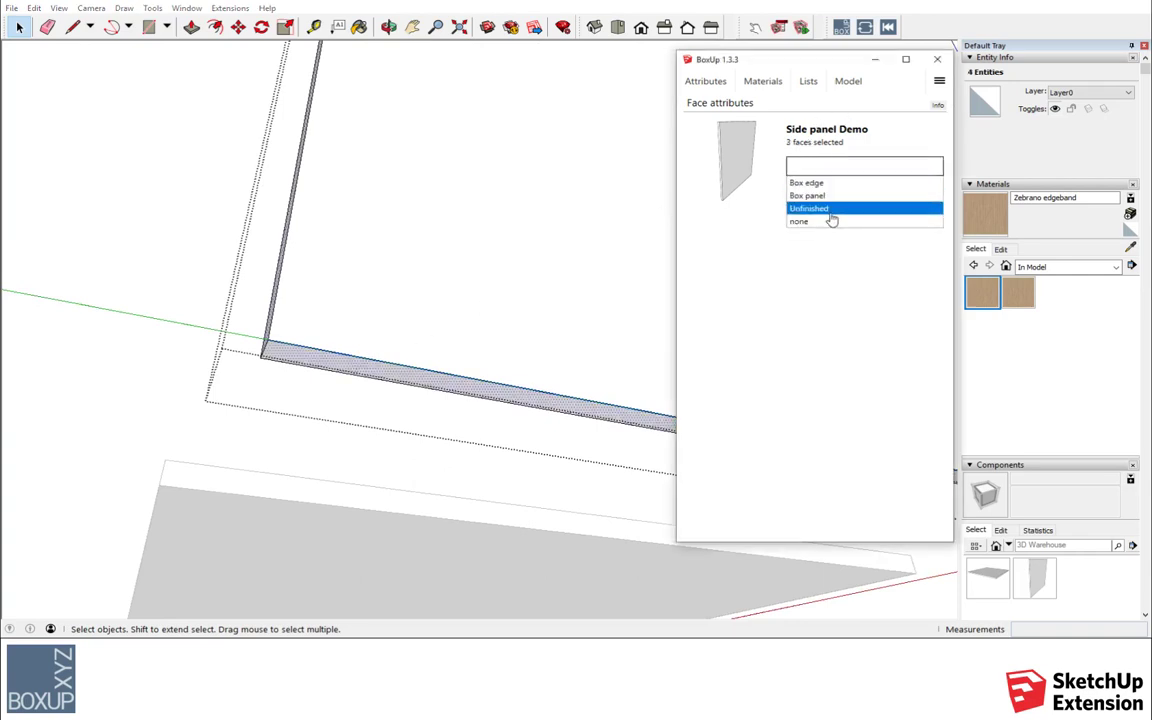
pyautogui.click(831, 210)
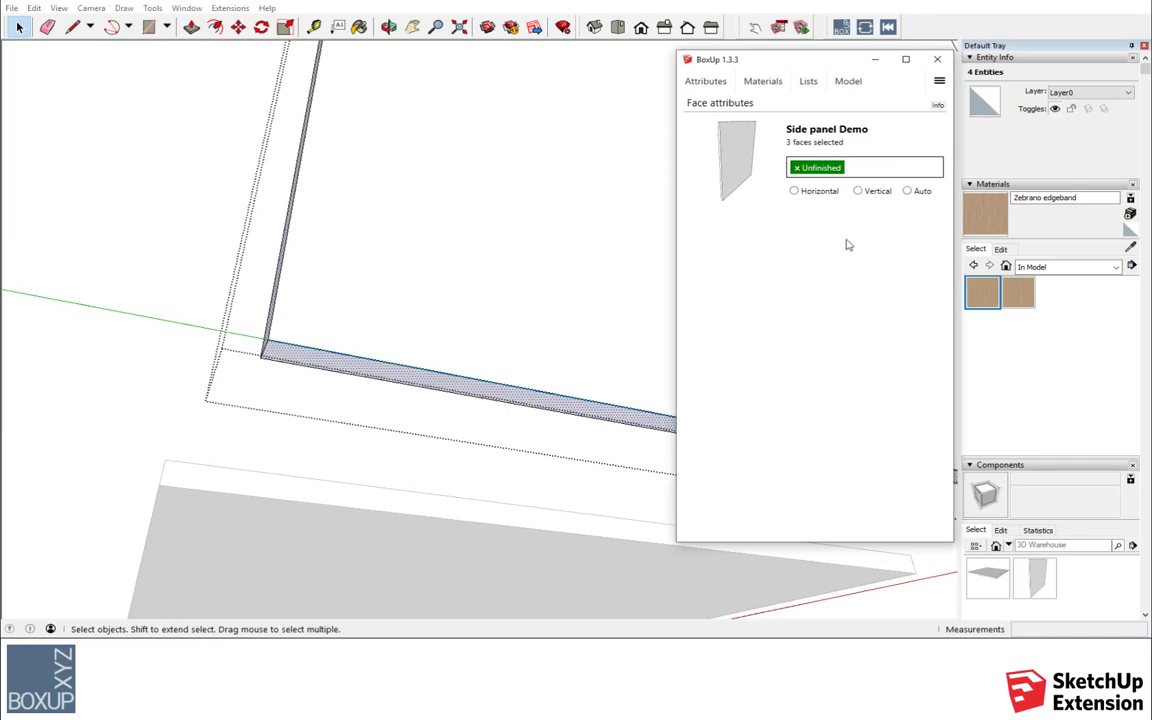
pyautogui.click(907, 190)
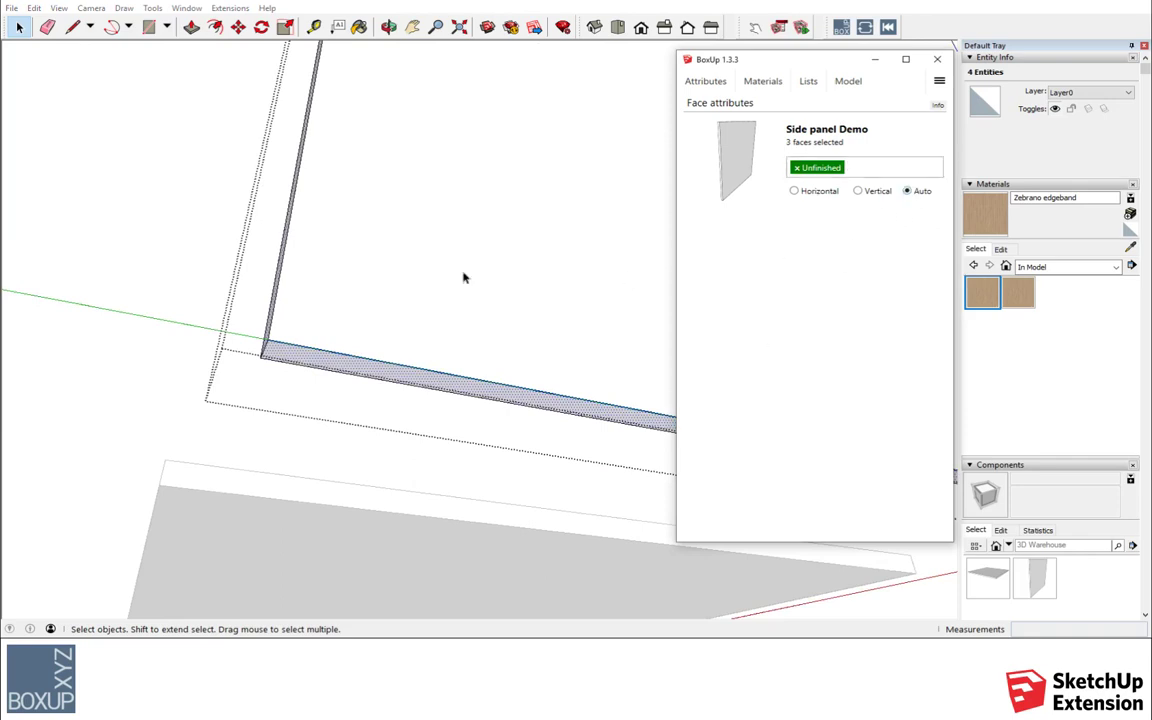
pyautogui.click(173, 174)
pyautogui.scroll(-3, 236, 380)
# Step: Select both the side and floor panels and show the BoxUp Materials page for their tags
pyautogui.scroll(-2, 263, 337)
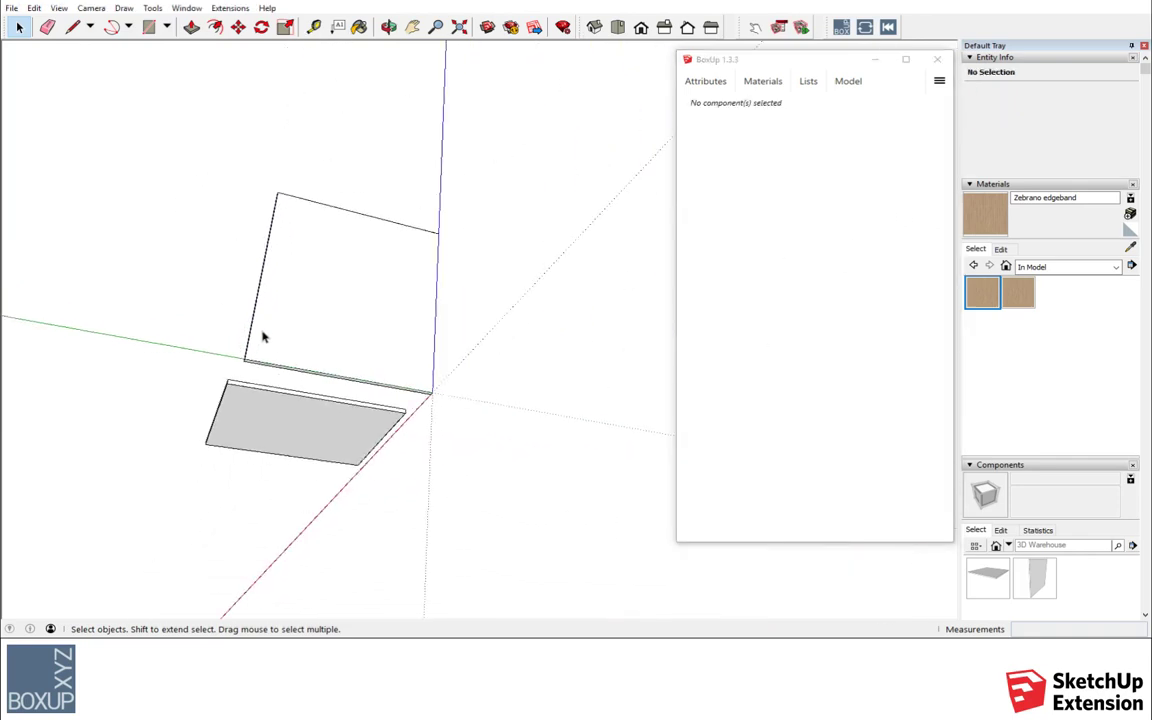
pyautogui.moveTo(263, 337); pyautogui.dragTo(282, 379, button='middle')
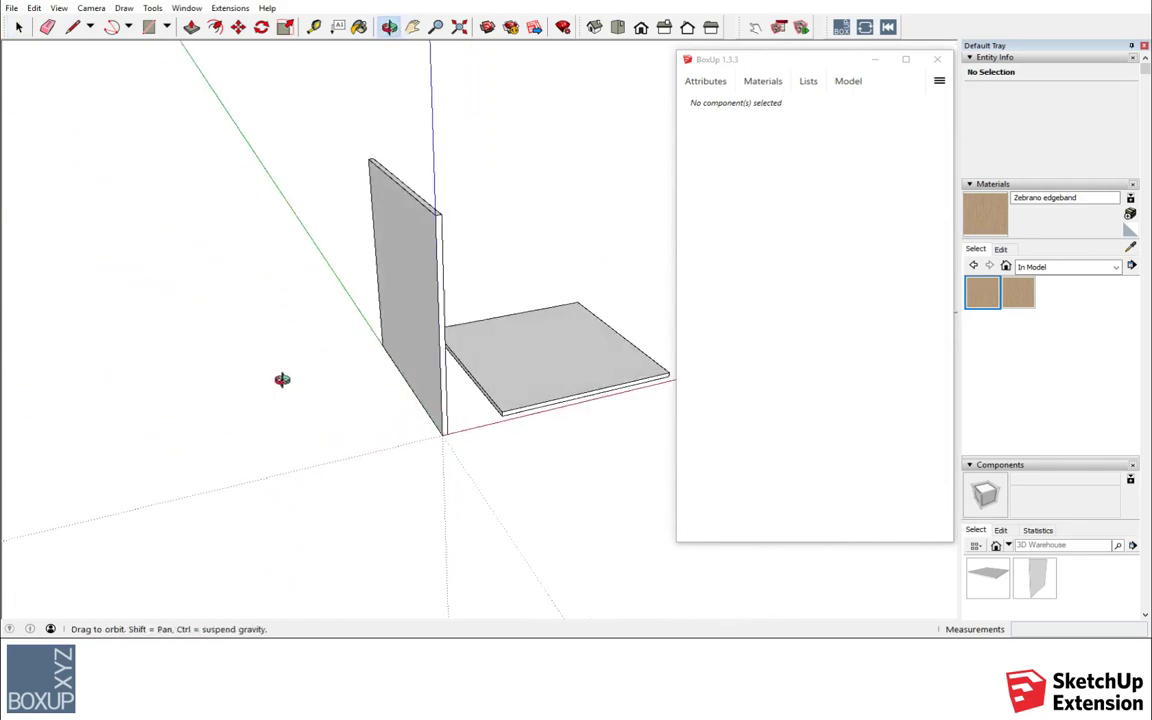
pyautogui.click(20, 28)
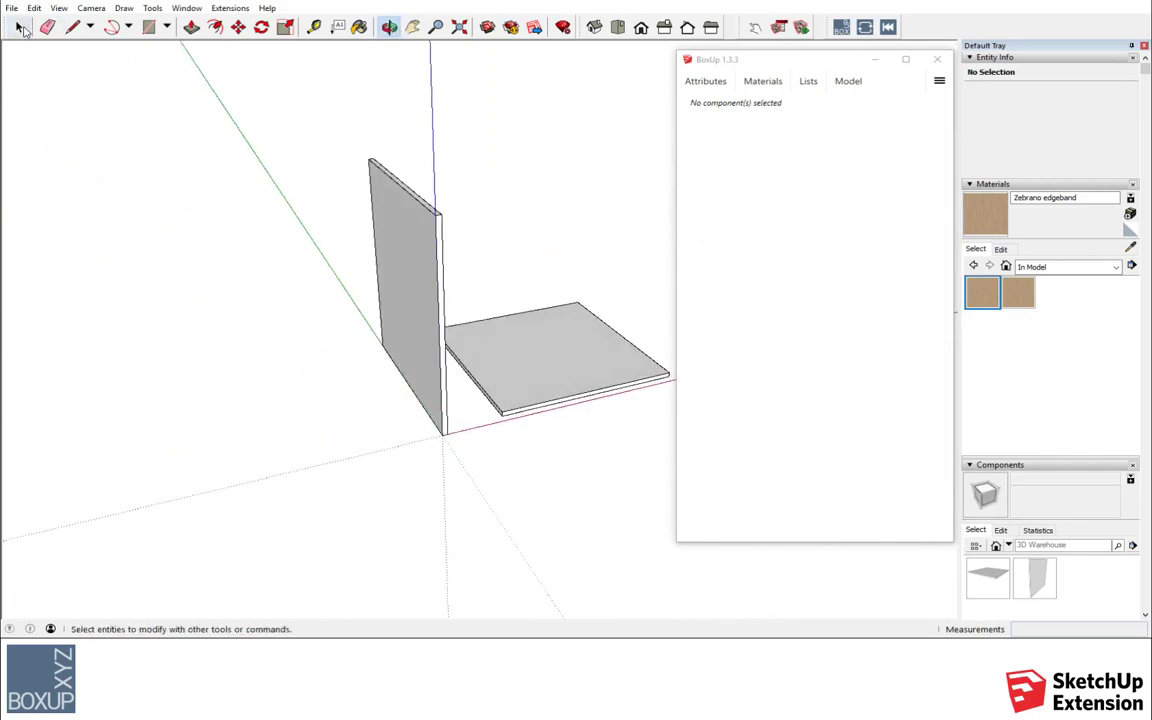
pyautogui.moveTo(542, 147); pyautogui.dragTo(303, 501)
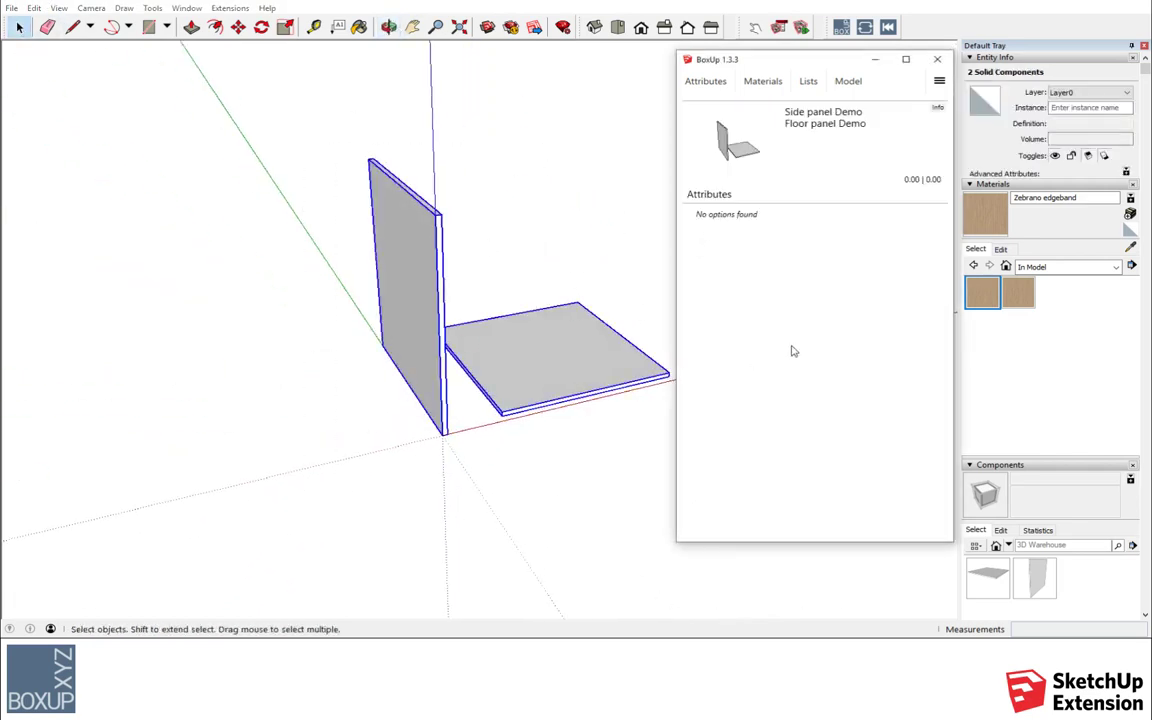
pyautogui.click(785, 84)
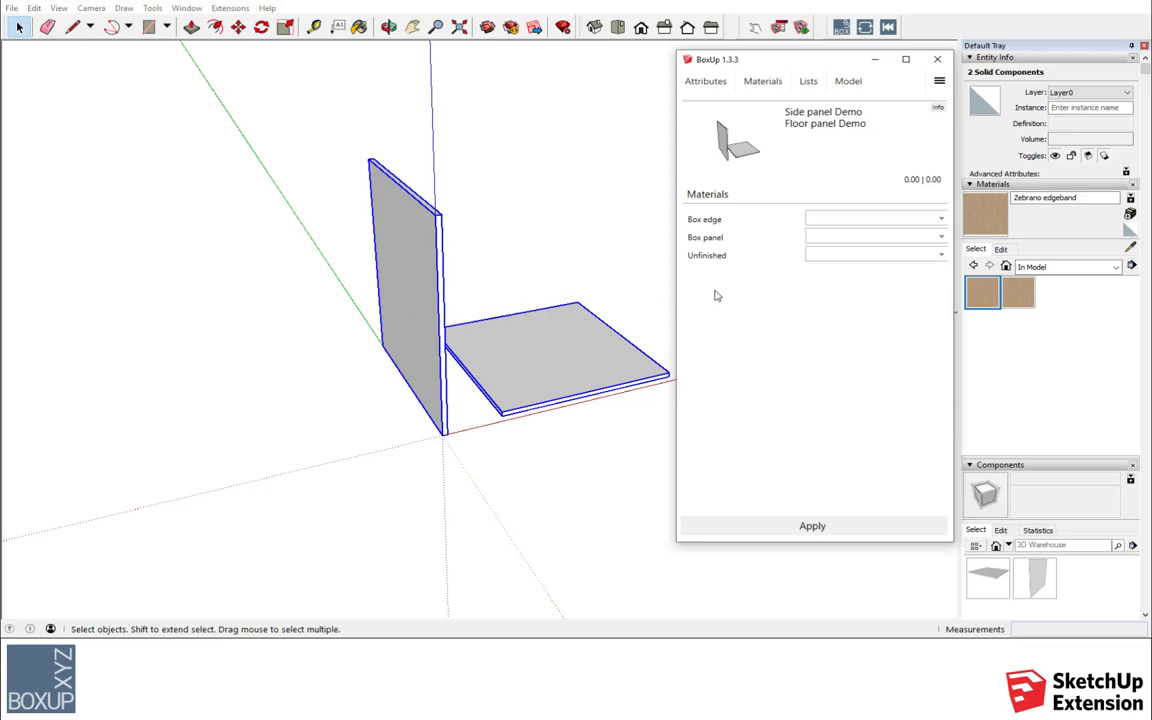
# Step: Assign Zebrano edgeband to Box edge, Zebrano panel to Box panel, Unfinished to Unfinished, and apply
pyautogui.click(864, 220)
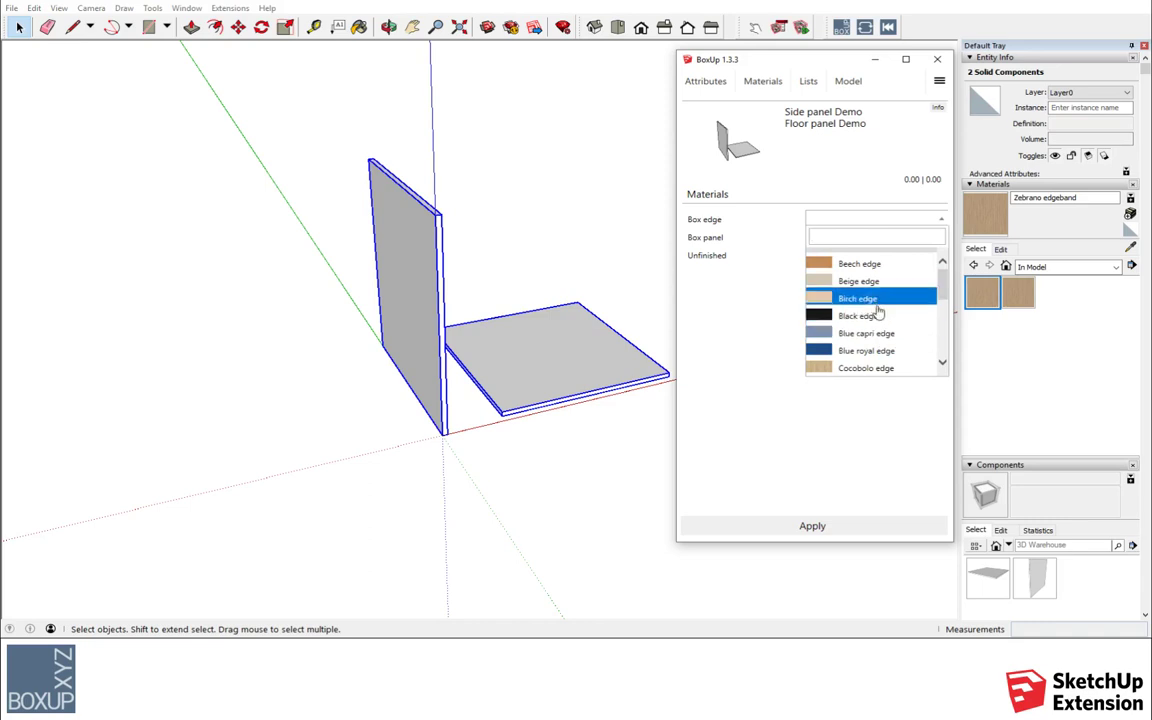
pyautogui.scroll(-3, 882, 320)
pyautogui.scroll(-2, 884, 323)
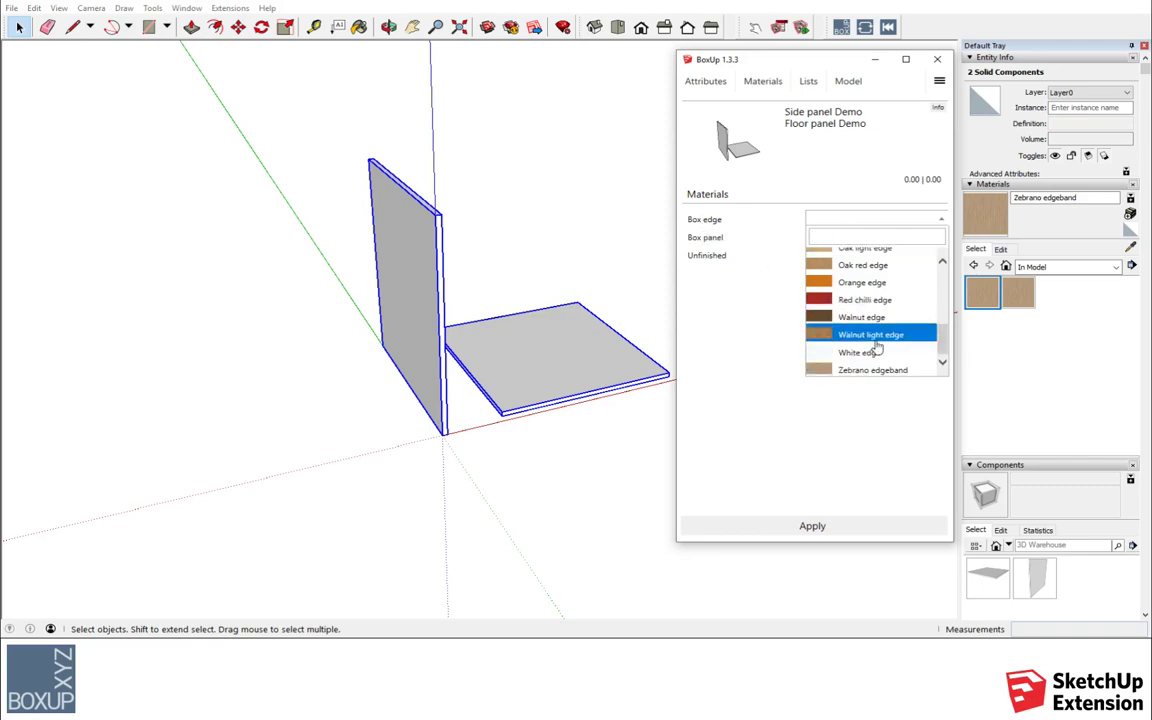
pyautogui.click(902, 371)
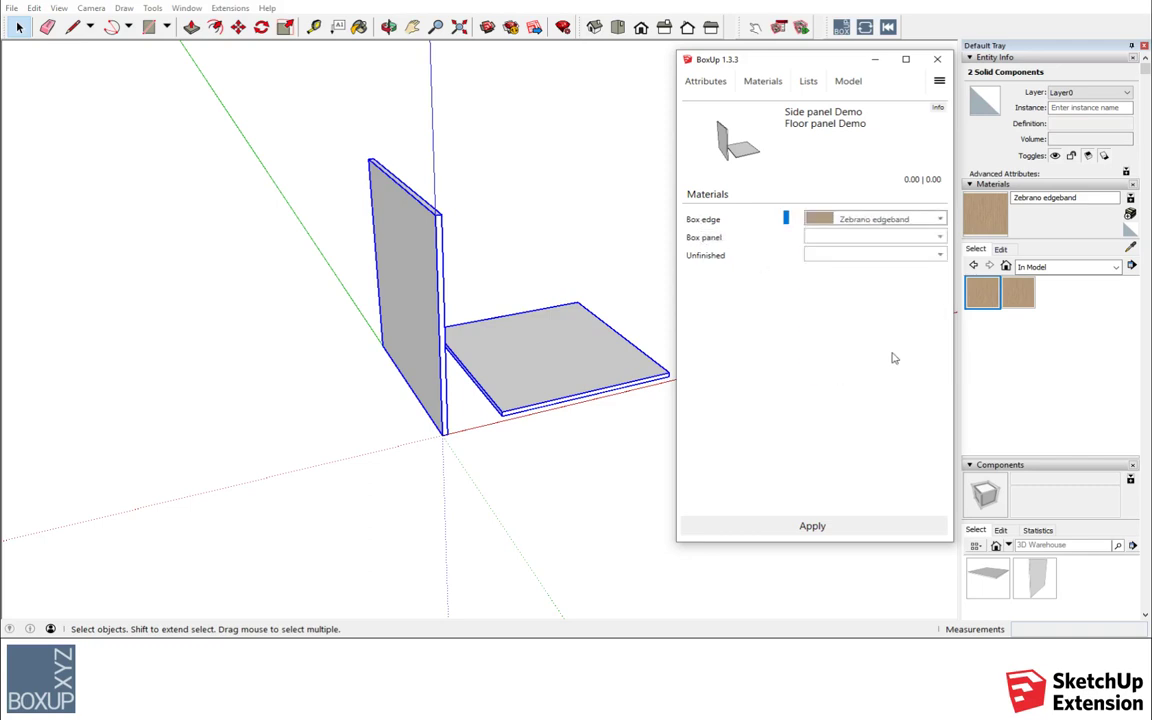
pyautogui.click(820, 237)
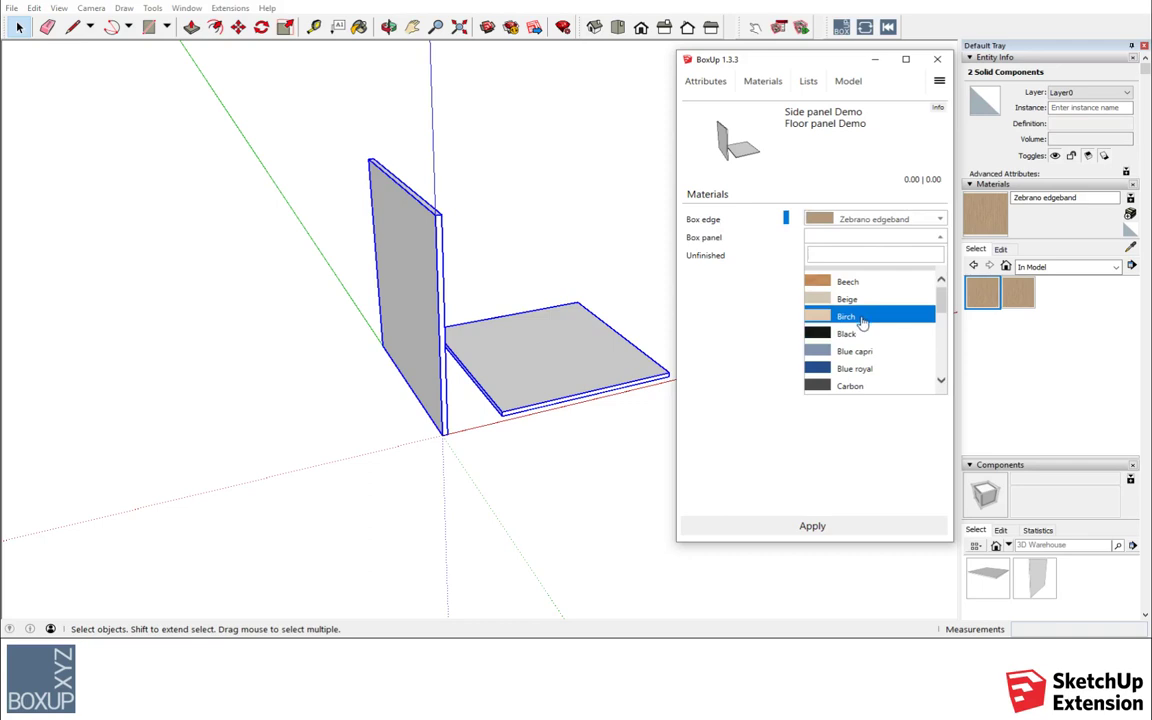
pyautogui.scroll(-5, 867, 334)
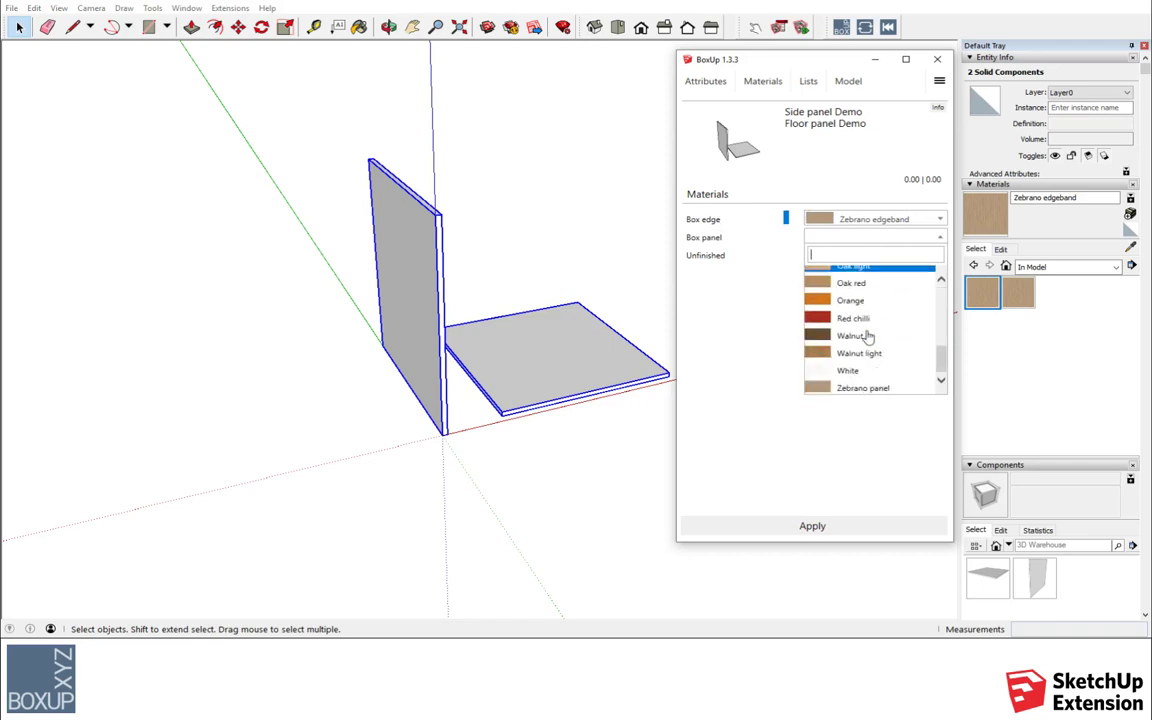
pyautogui.click(870, 387)
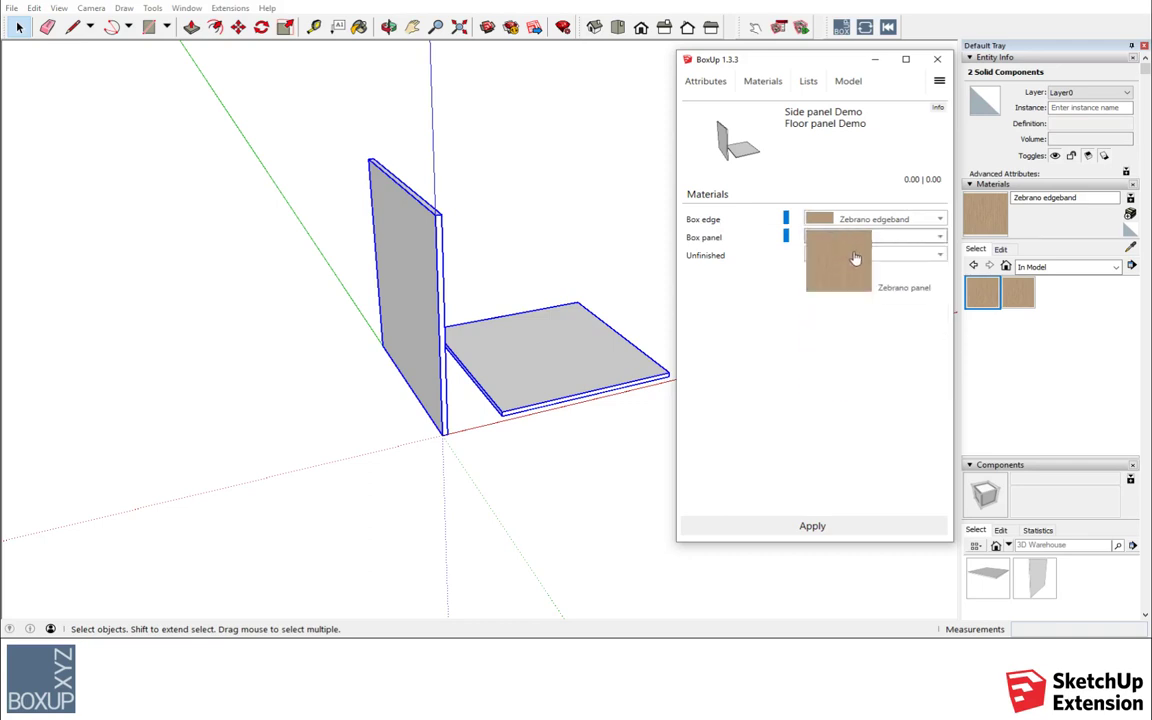
pyautogui.click(878, 255)
pyautogui.click(878, 277)
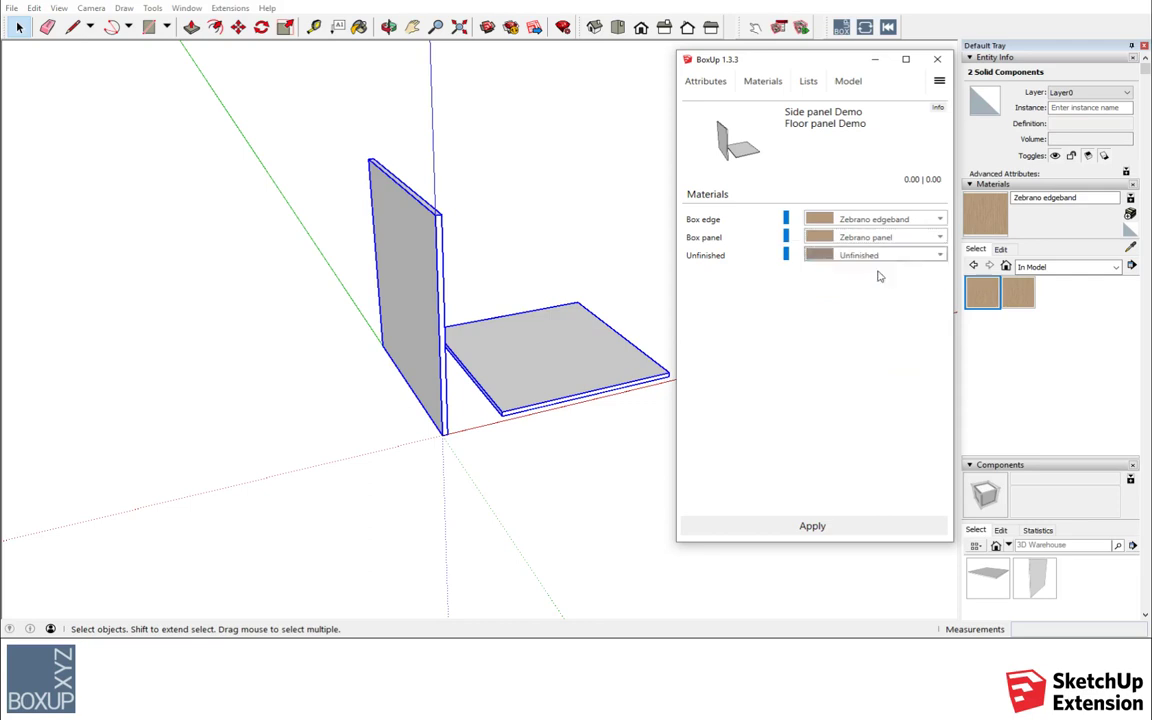
pyautogui.click(852, 527)
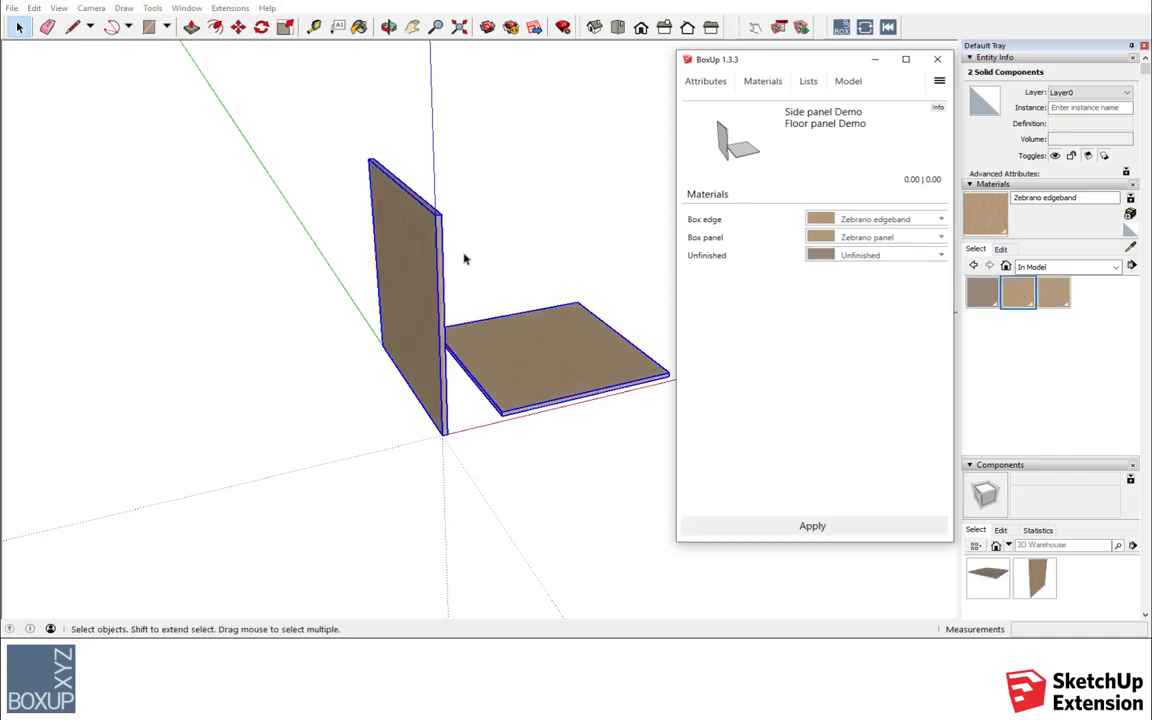
# Step: Select only the floor panel and apply Black edge as its Box edge material
pyautogui.scroll(5, 441, 237)
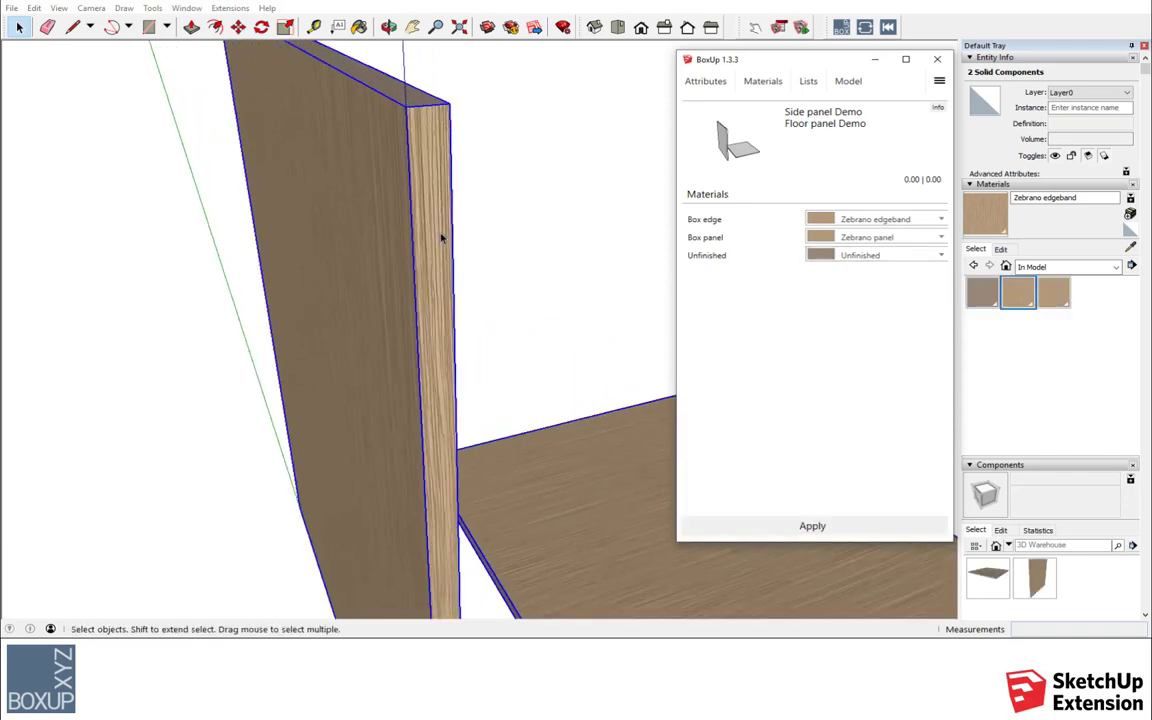
pyautogui.click(388, 27)
pyautogui.moveTo(418, 127)
pyautogui.mouseDown()
pyautogui.moveTo(267, 188)
pyautogui.moveTo(379, 162)
pyautogui.moveTo(394, 194)
pyautogui.moveTo(282, 262)
pyautogui.moveTo(491, 238)
pyautogui.mouseUp()
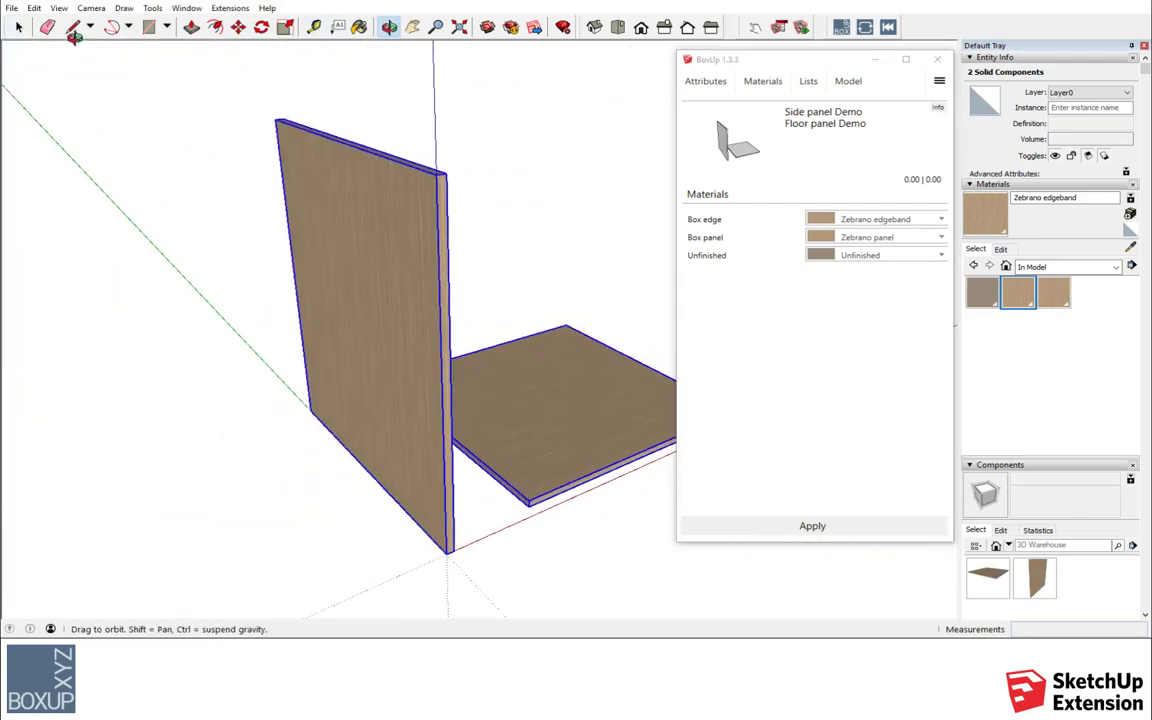
pyautogui.click(18, 27)
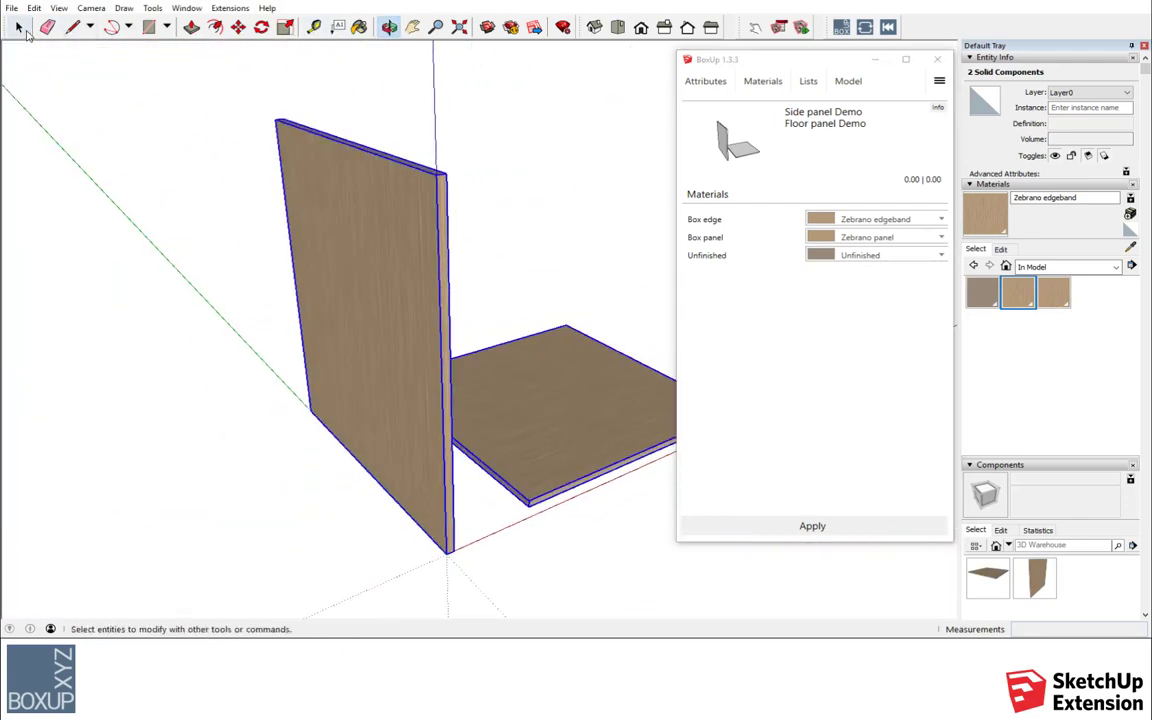
pyautogui.click(569, 403)
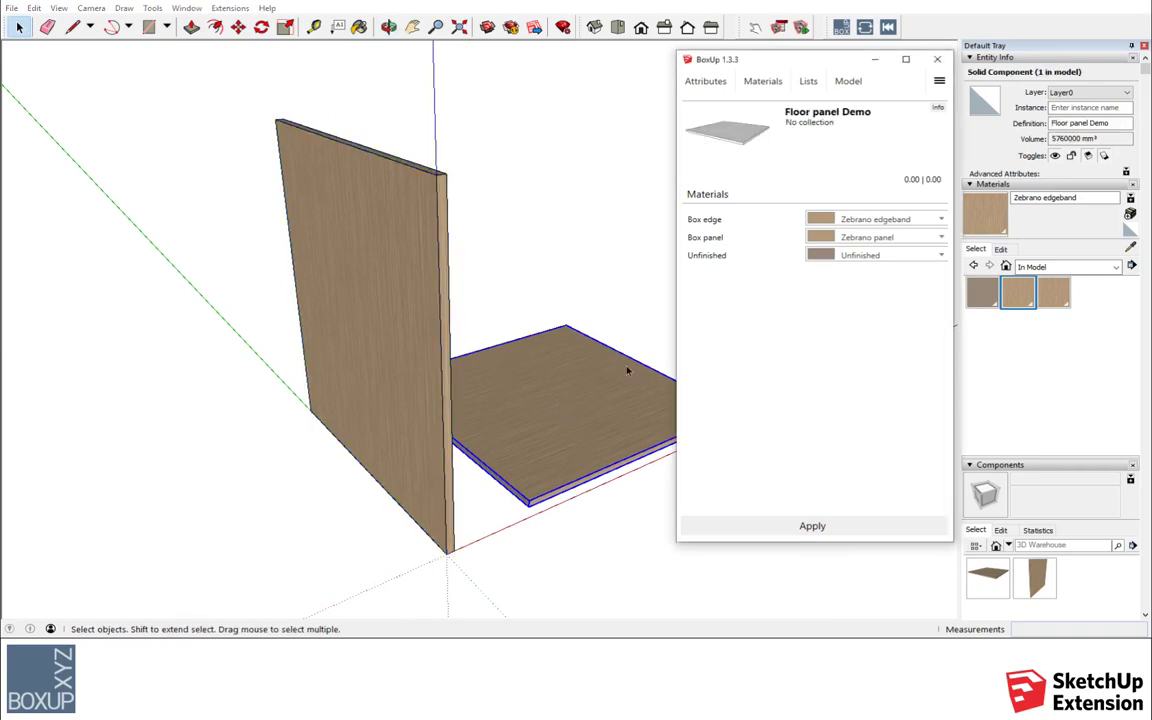
pyautogui.scroll(2, 537, 476)
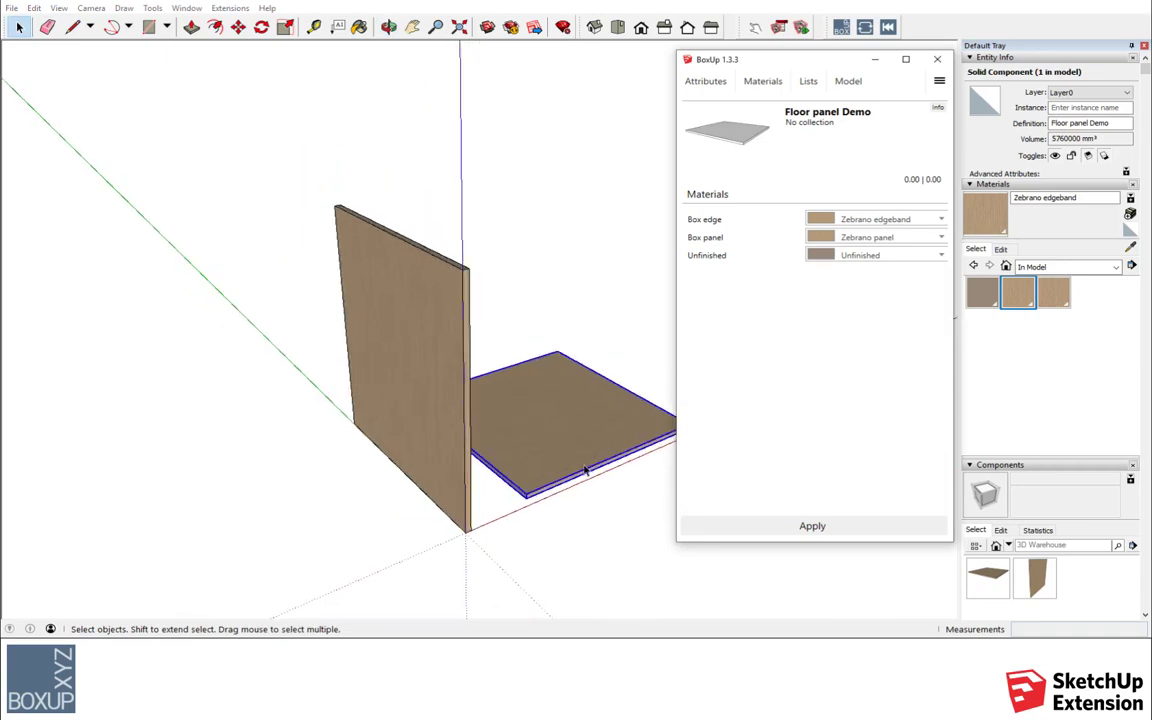
pyautogui.scroll(3, 560, 475)
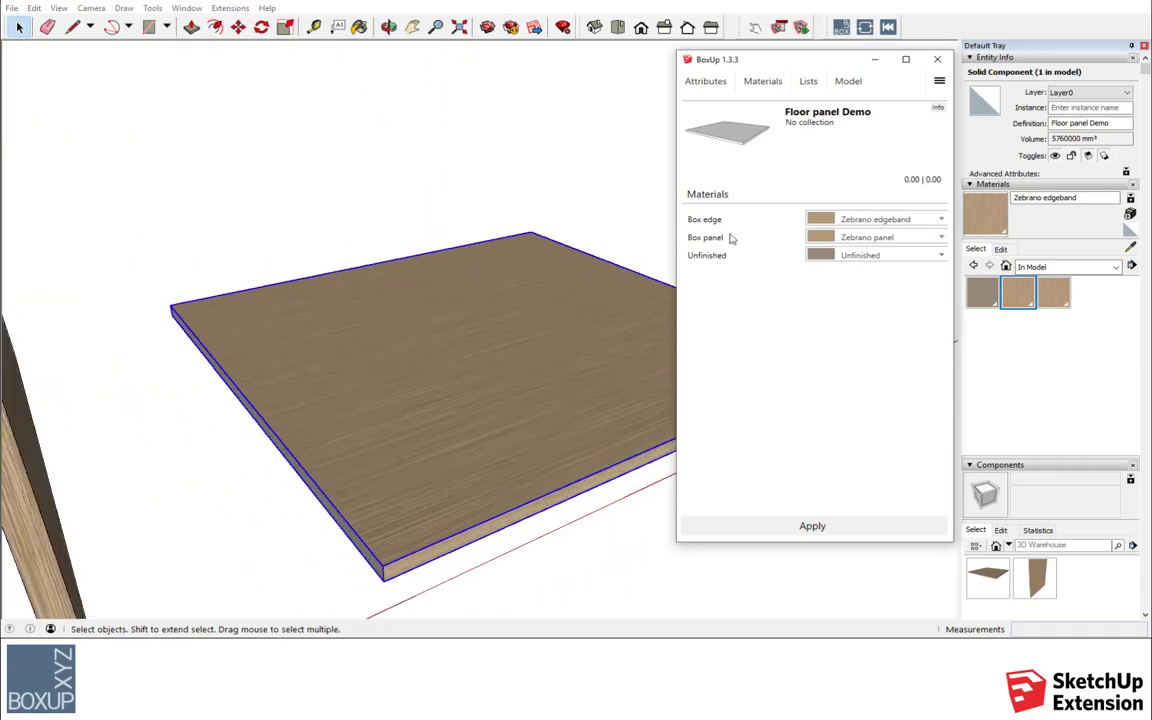
pyautogui.click(878, 222)
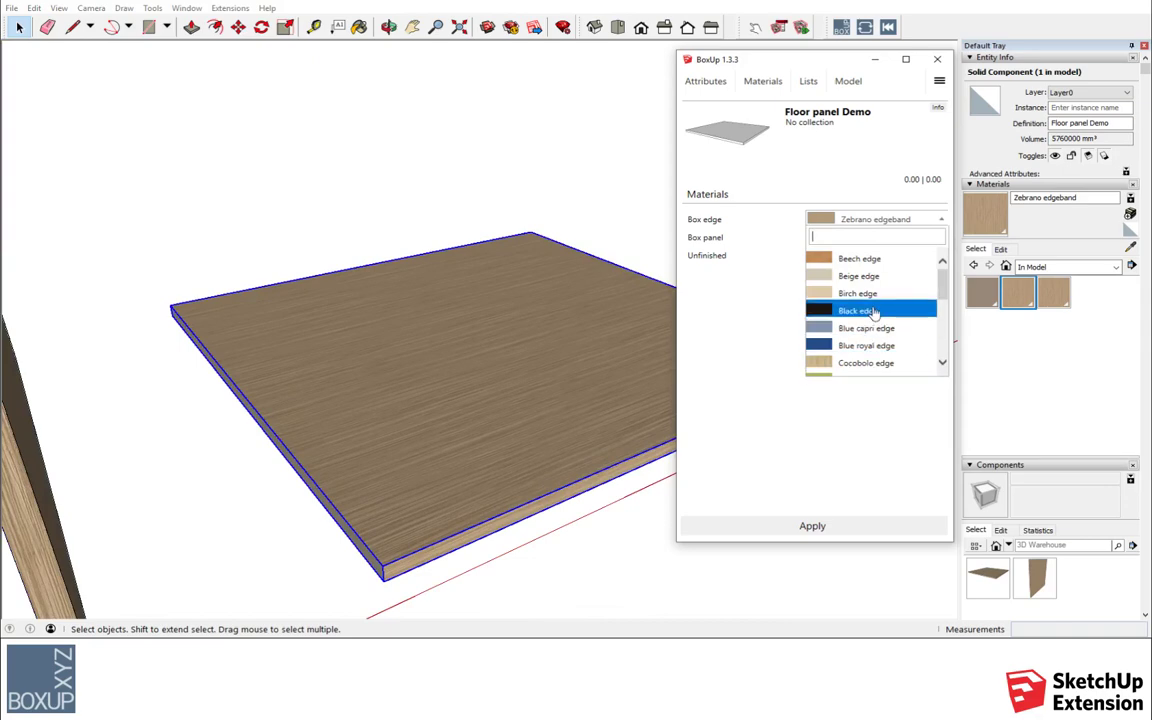
pyautogui.click(865, 310)
pyautogui.click(900, 526)
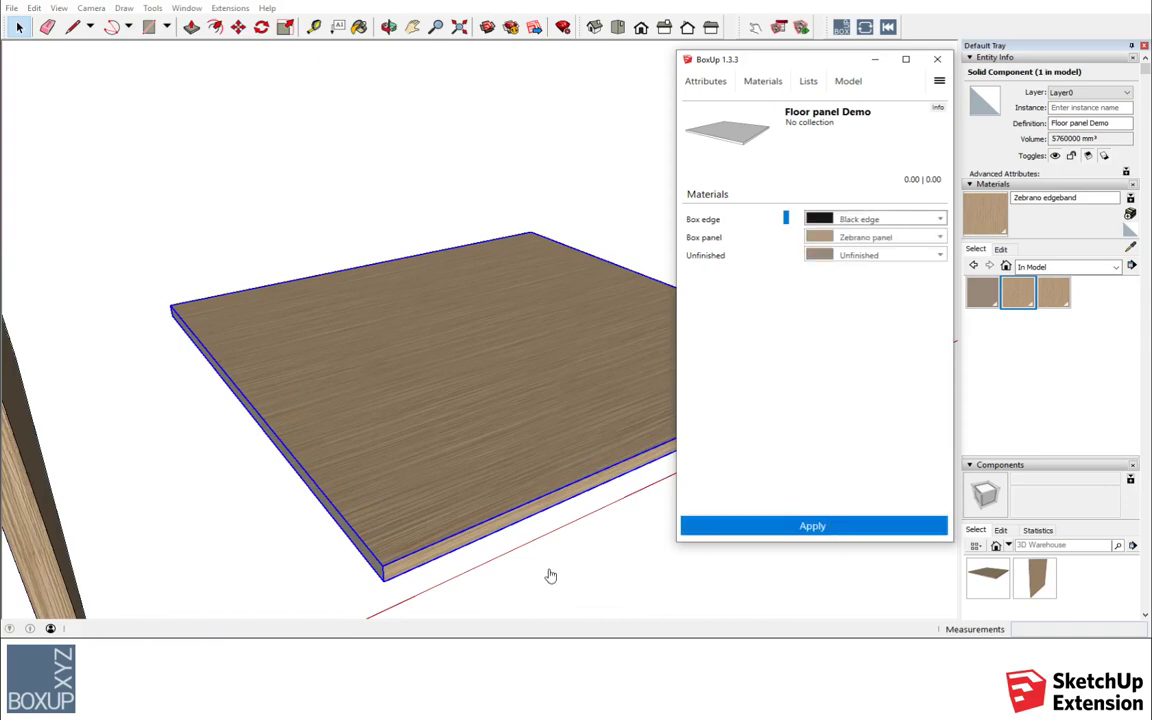
pyautogui.scroll(-3, 420, 518)
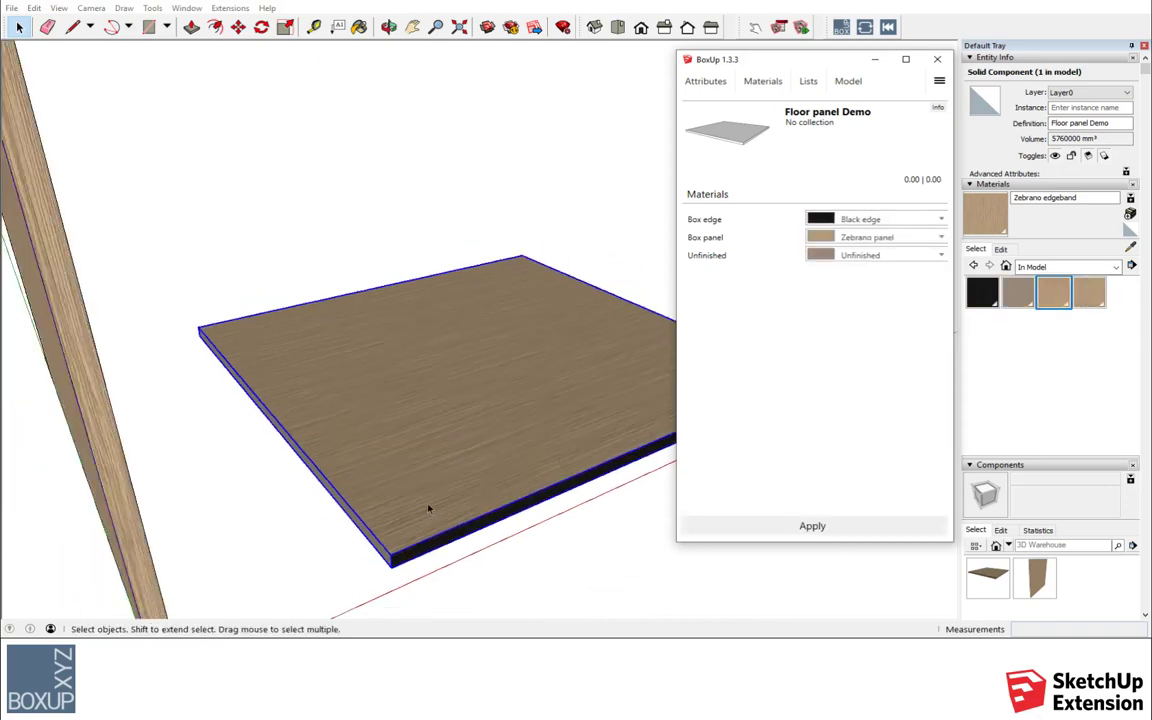
pyautogui.scroll(-1, 428, 505)
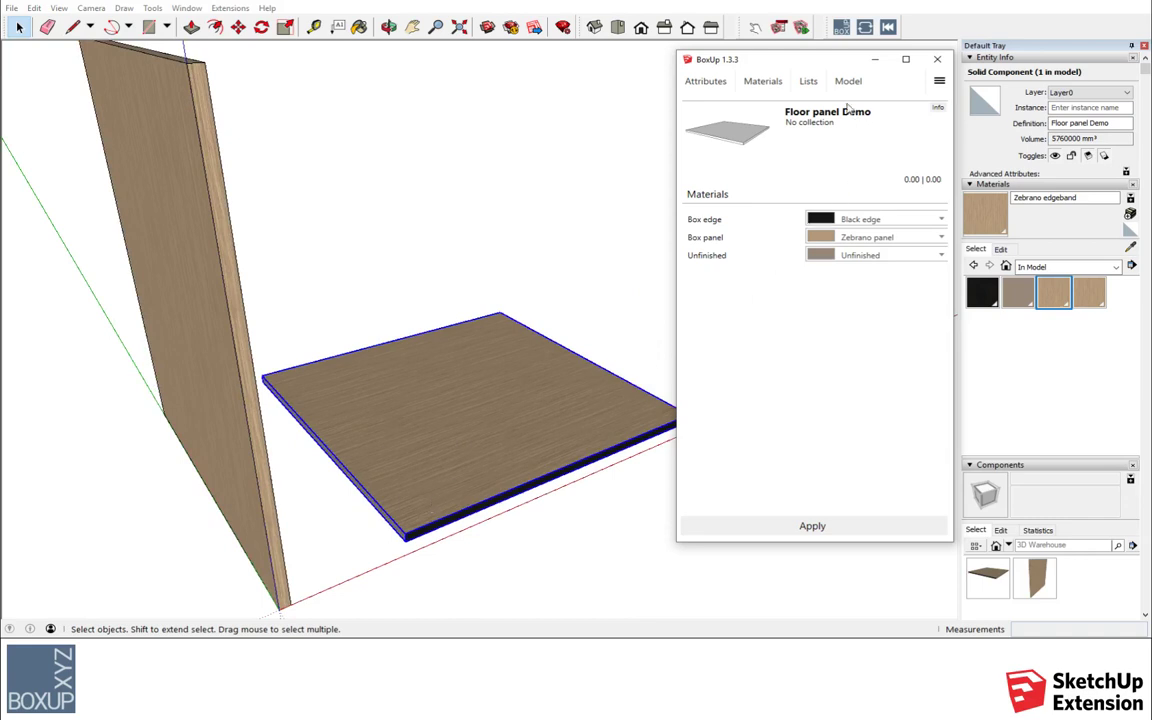
# Step: Enable BoxUp's Sheet list and Linear list views on the Lists page
pyautogui.click(808, 84)
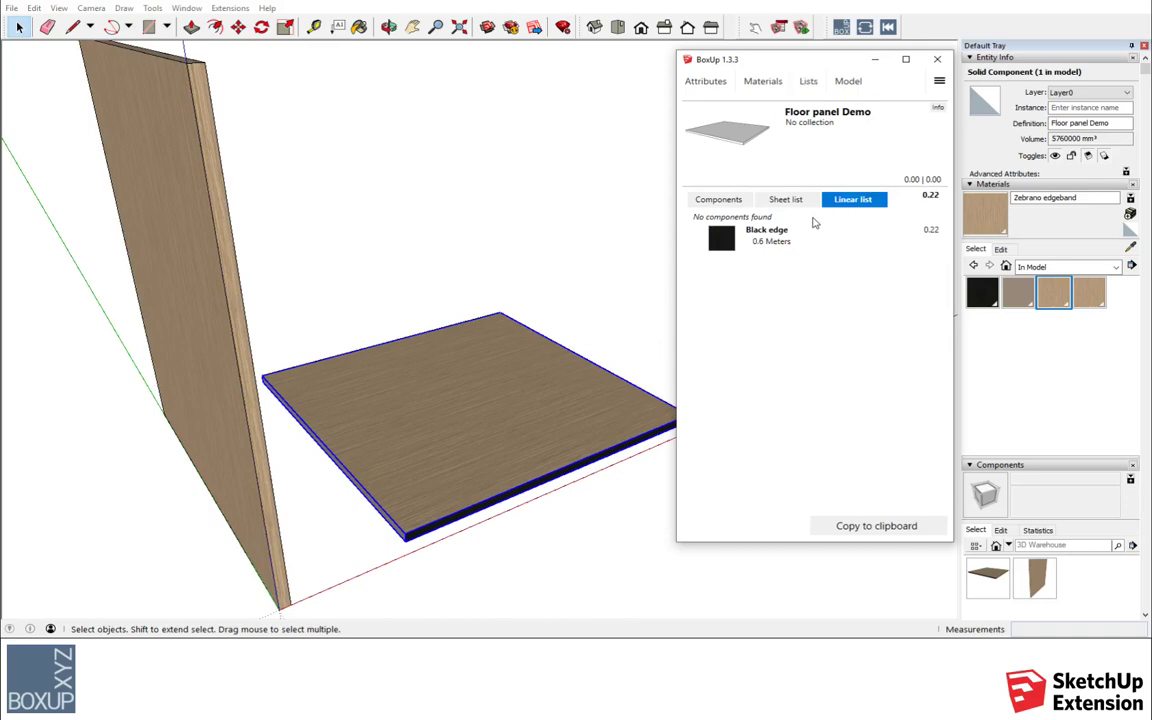
pyautogui.click(801, 201)
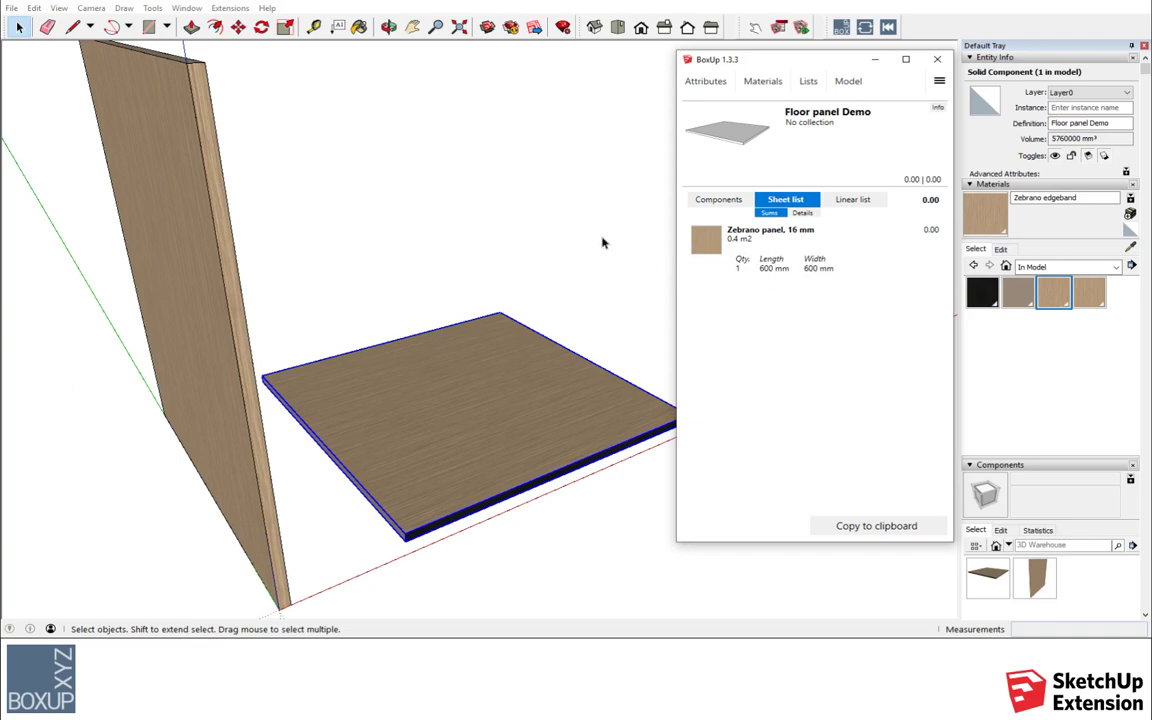
pyautogui.click(838, 200)
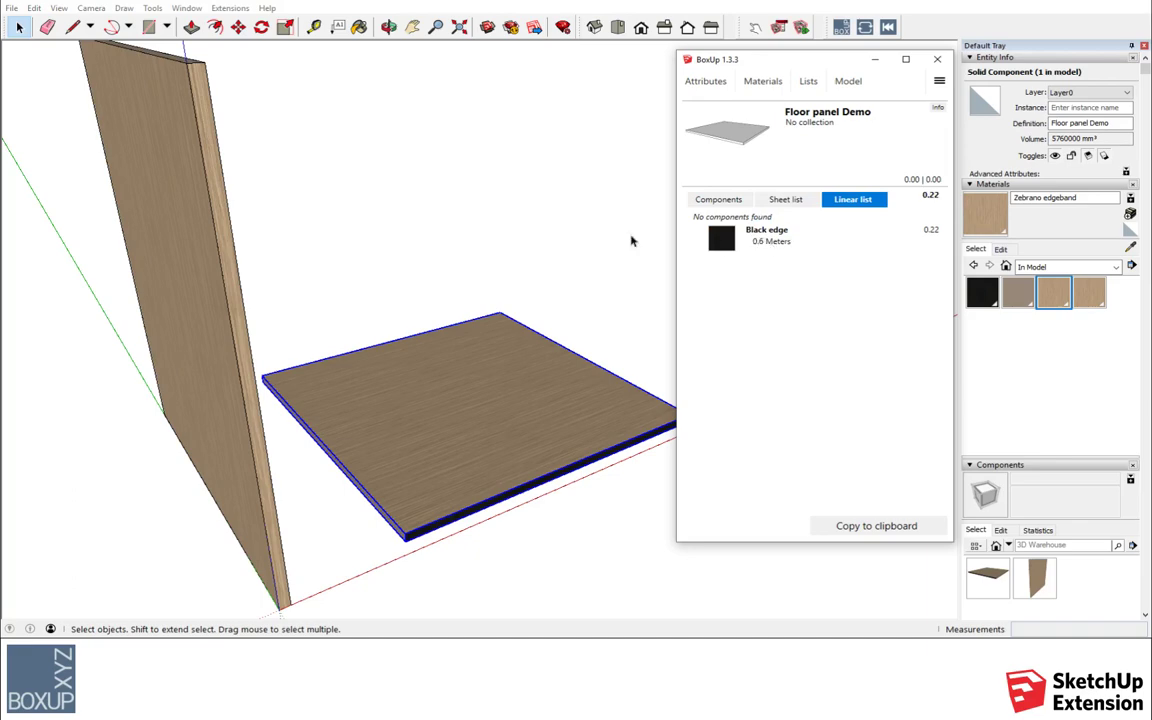
# Step: Select both panels to list 0.8 m2 of 16 mm Zebrano panel (600×600, 704×600 mm)
pyautogui.click(513, 212)
pyautogui.moveTo(548, 210); pyautogui.dragTo(148, 527)
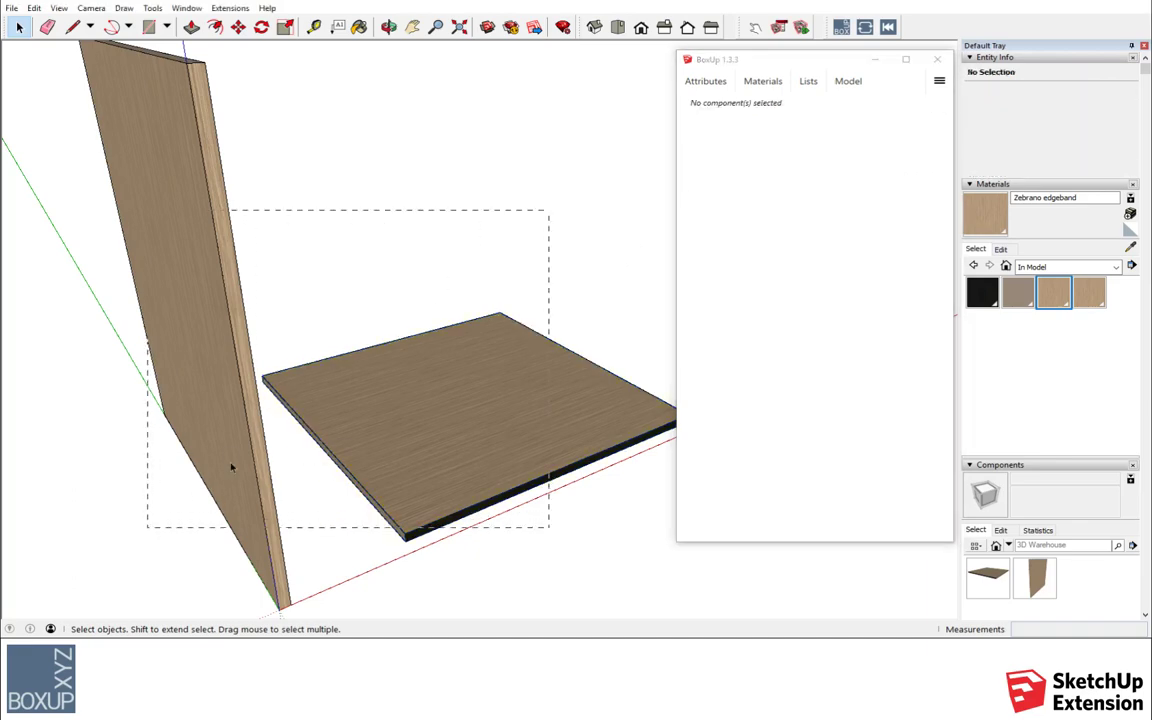
pyautogui.moveTo(231, 467); pyautogui.dragTo(148, 527)
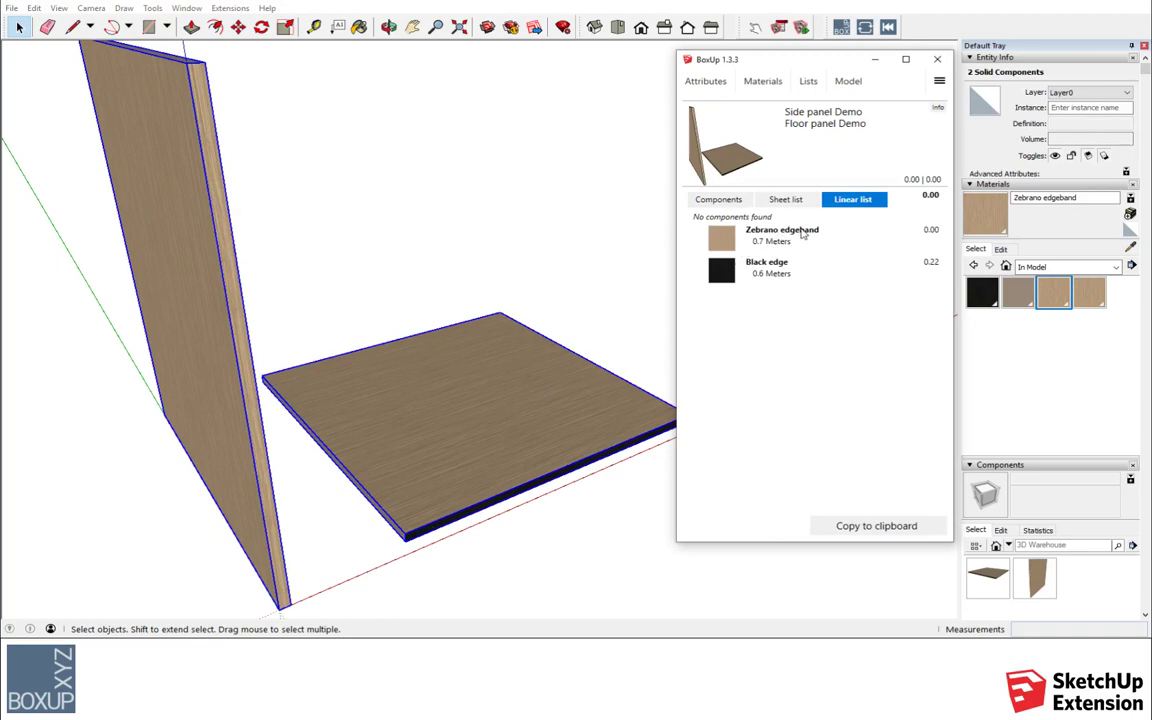
pyautogui.moveTo(770, 267)
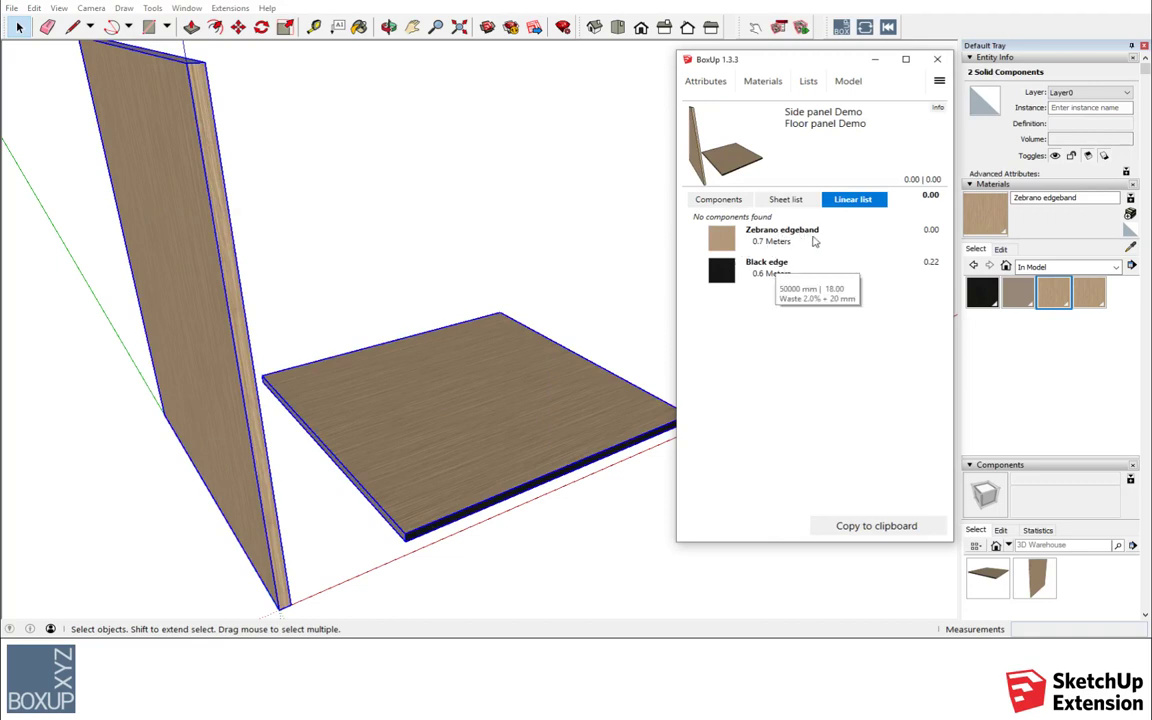
pyautogui.click(786, 199)
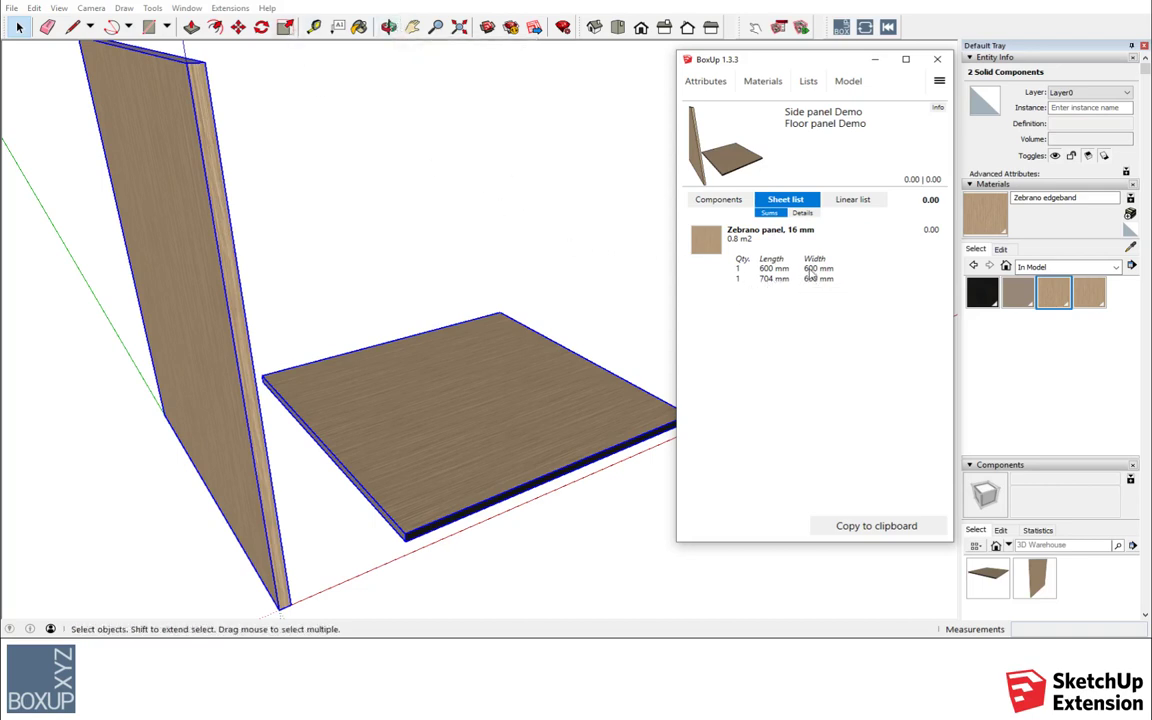
pyautogui.click(389, 27)
pyautogui.moveTo(480, 295)
pyautogui.mouseDown()
pyautogui.moveTo(34, 241)
pyautogui.moveTo(103, 283)
pyautogui.mouseUp()
# Step: Push the floor panel's end face in 200 mm so it lists as 400 × 600 mm
pyautogui.click(18, 27)
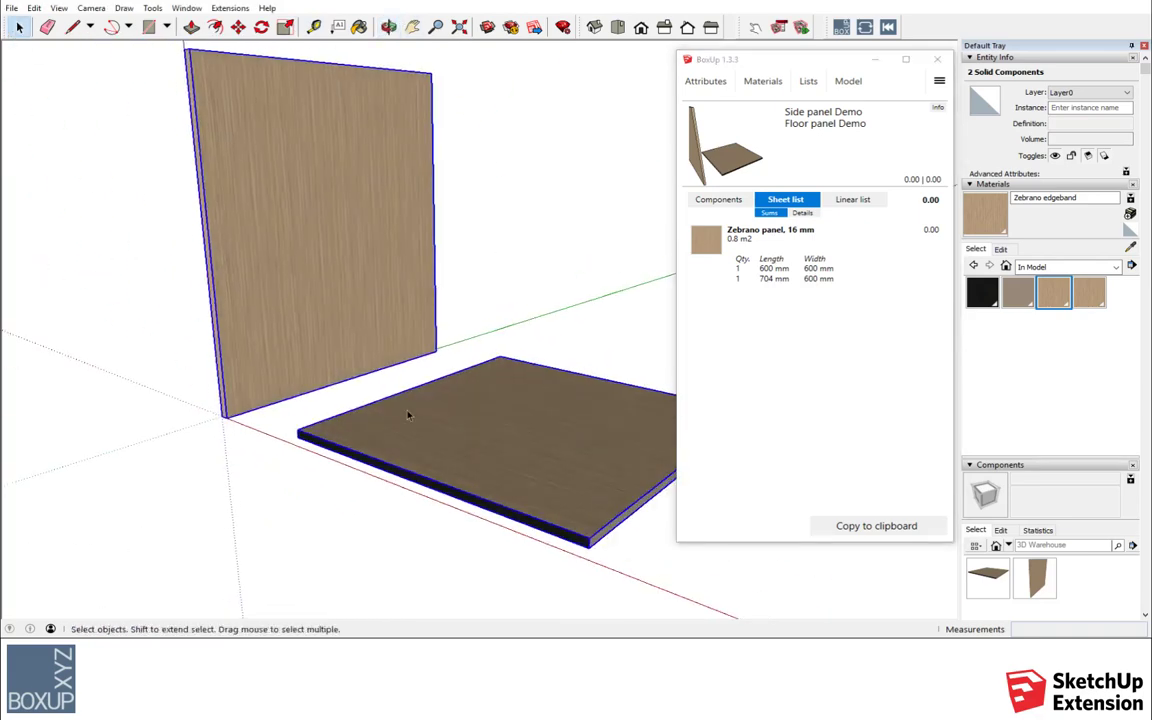
pyautogui.doubleClick(408, 415)
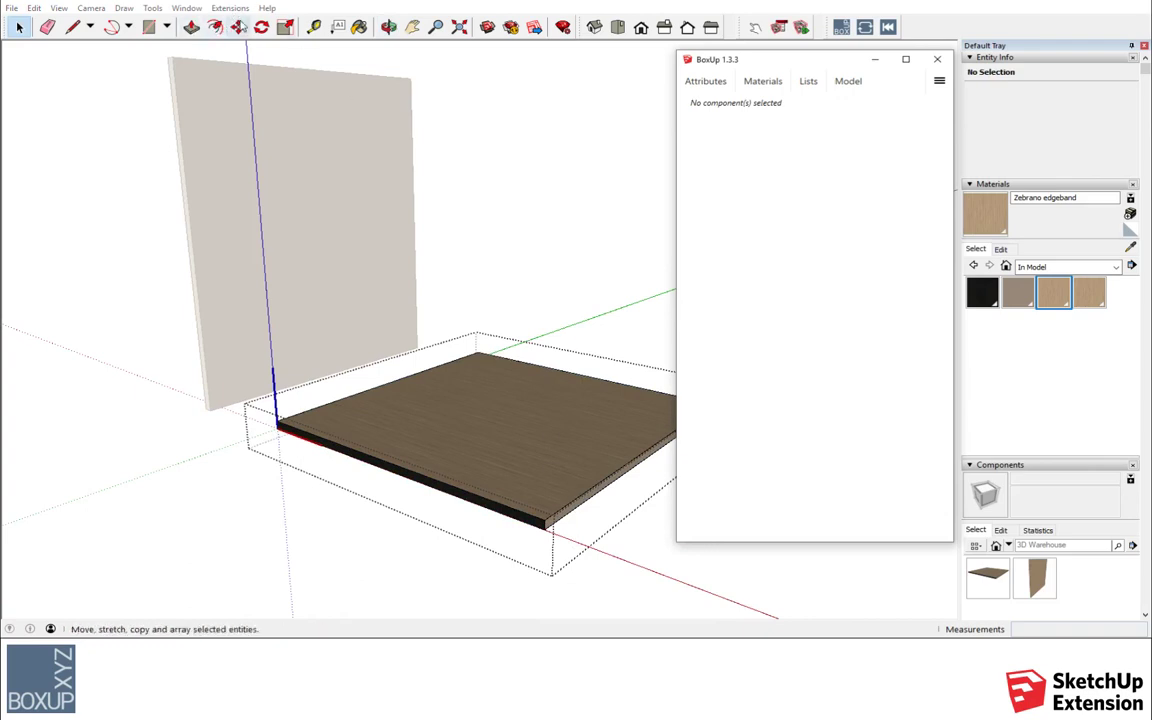
pyautogui.click(191, 27)
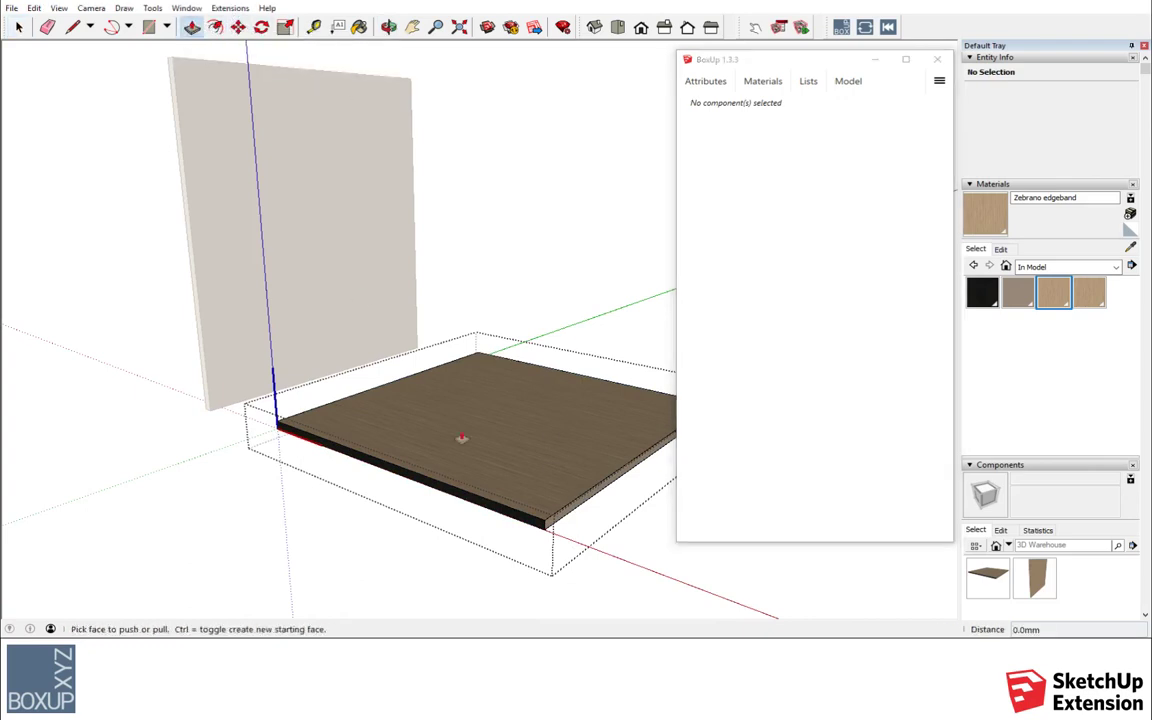
pyautogui.moveTo(553, 521); pyautogui.dragTo(463, 479)
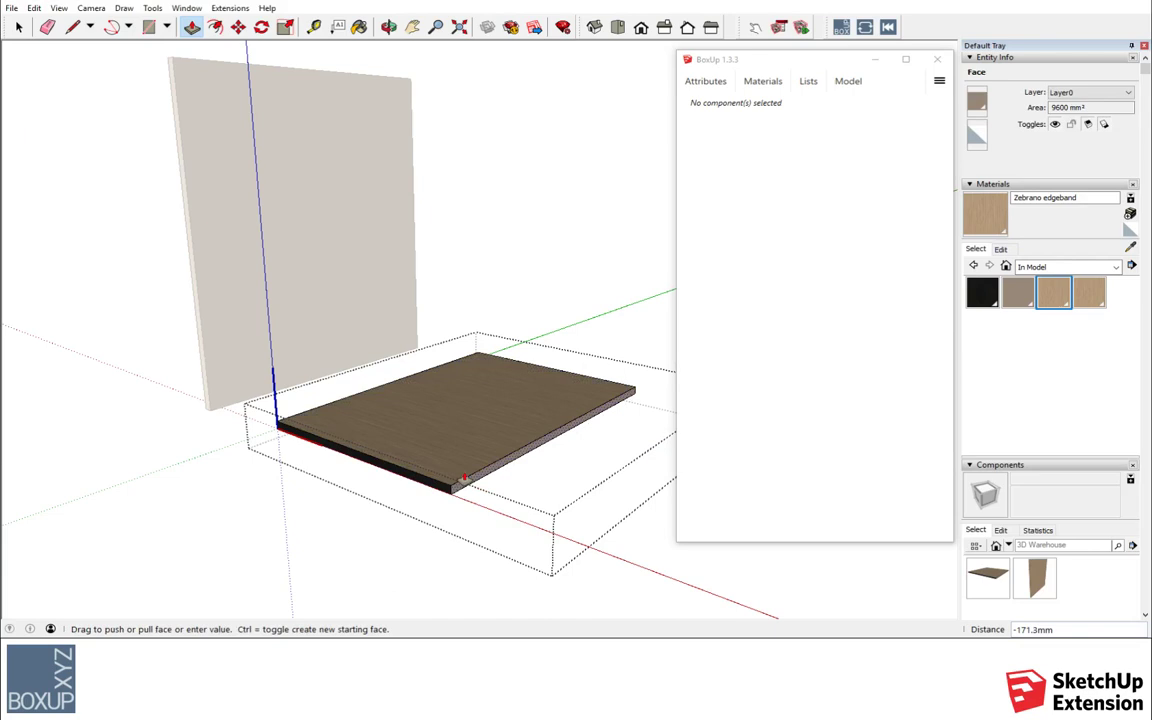
pyautogui.write('200')
pyautogui.press('Return')
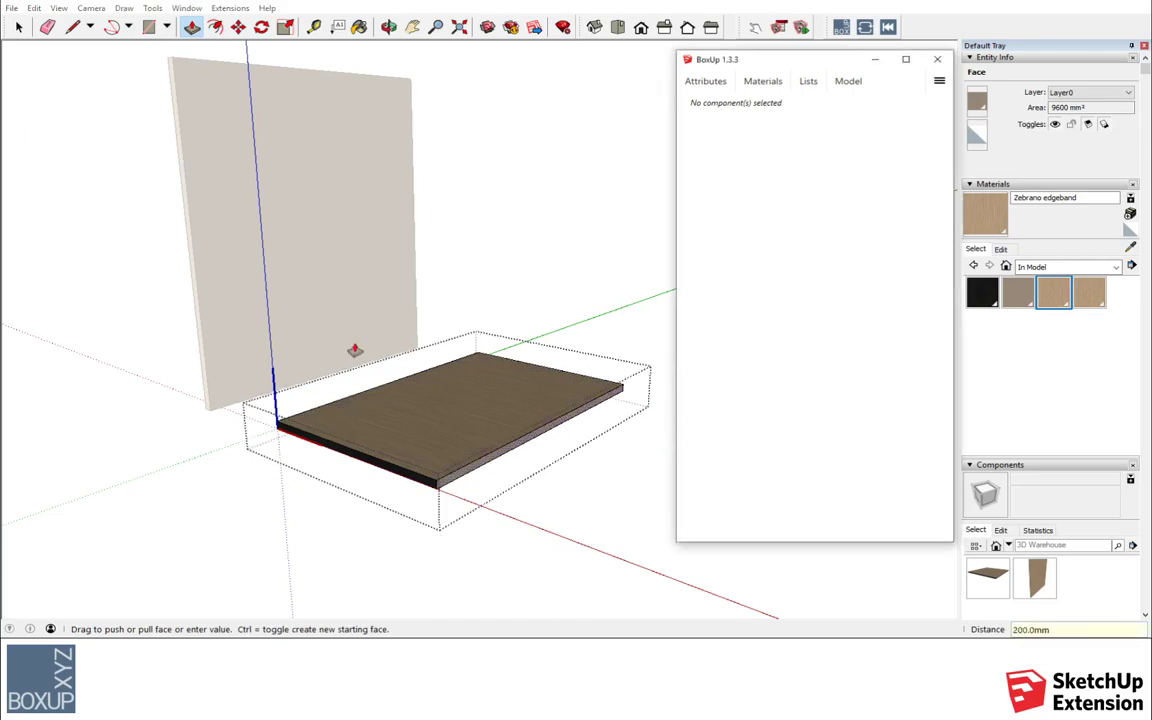
pyautogui.press('space')
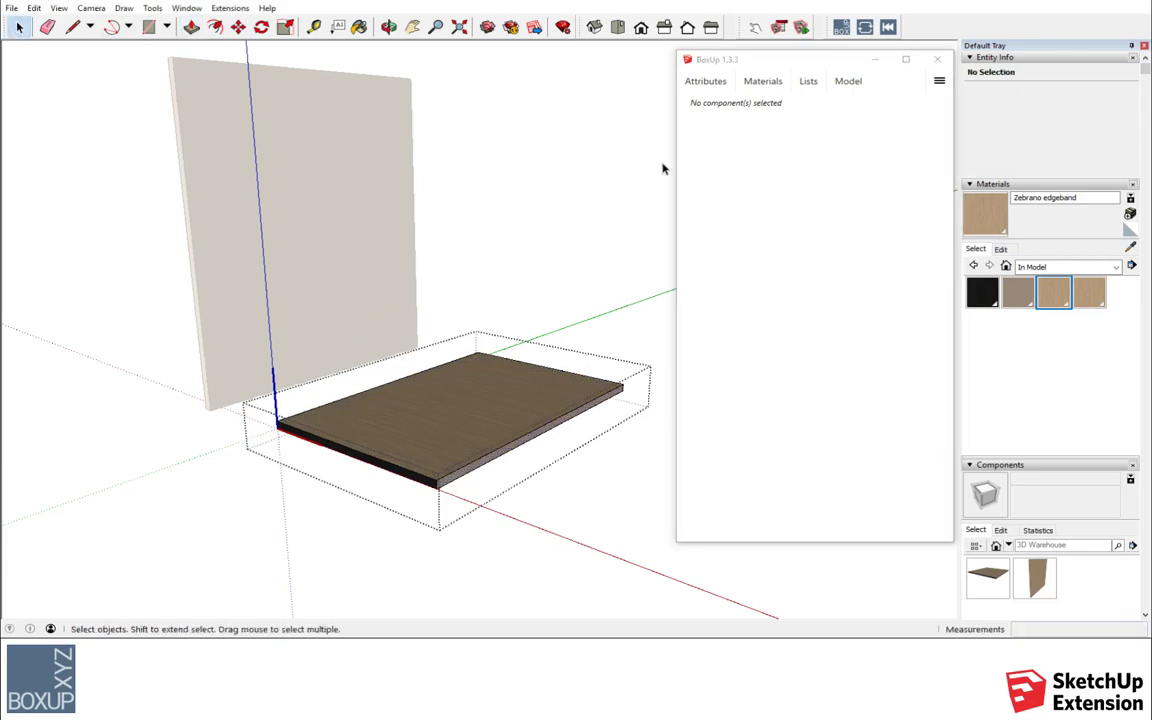
pyautogui.click(508, 362)
pyautogui.click(560, 306)
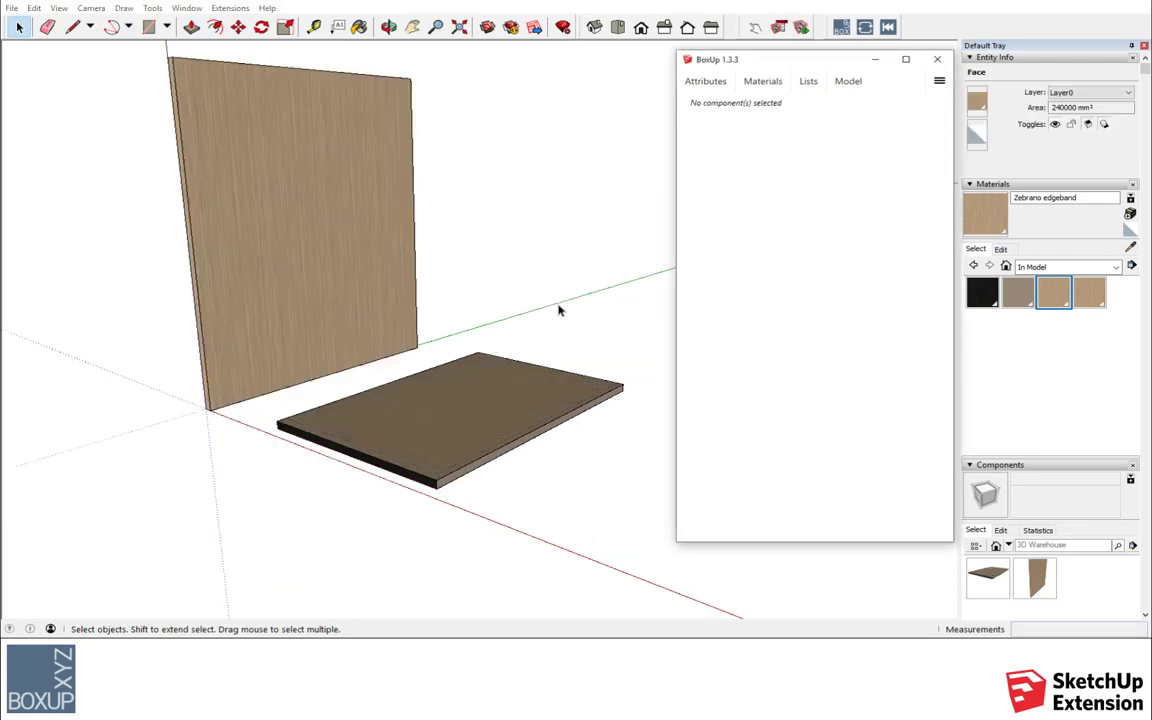
pyautogui.click(476, 412)
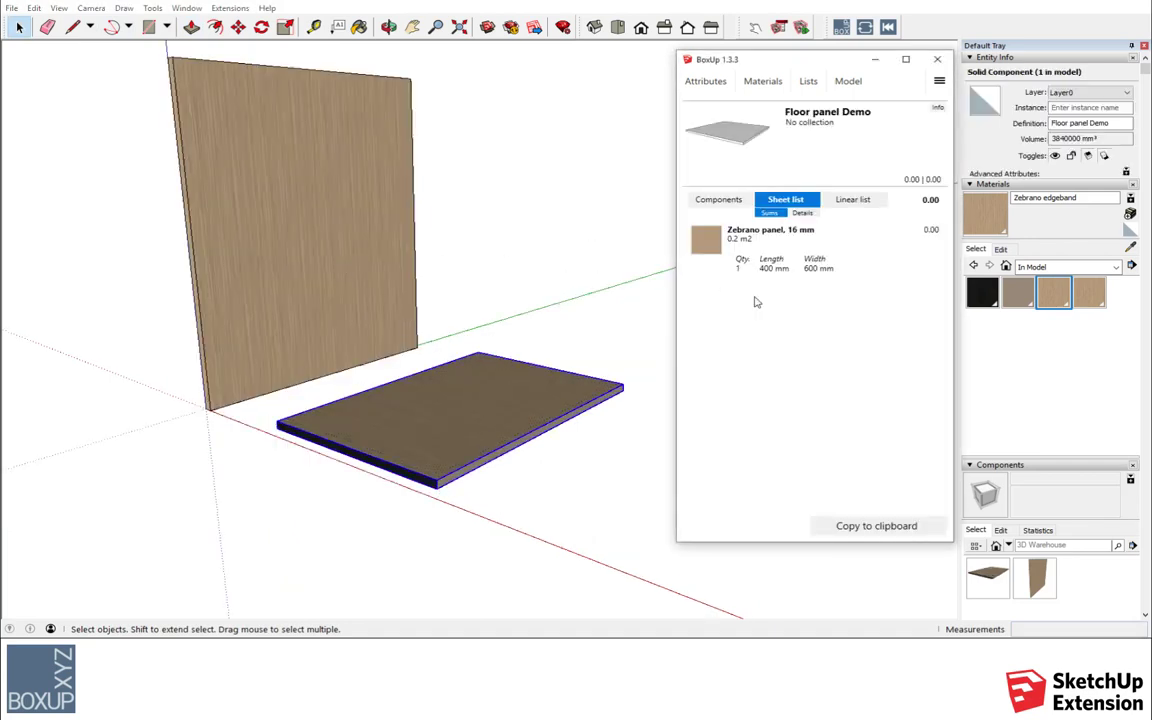
pyautogui.hotkey('ctrl', 'a')
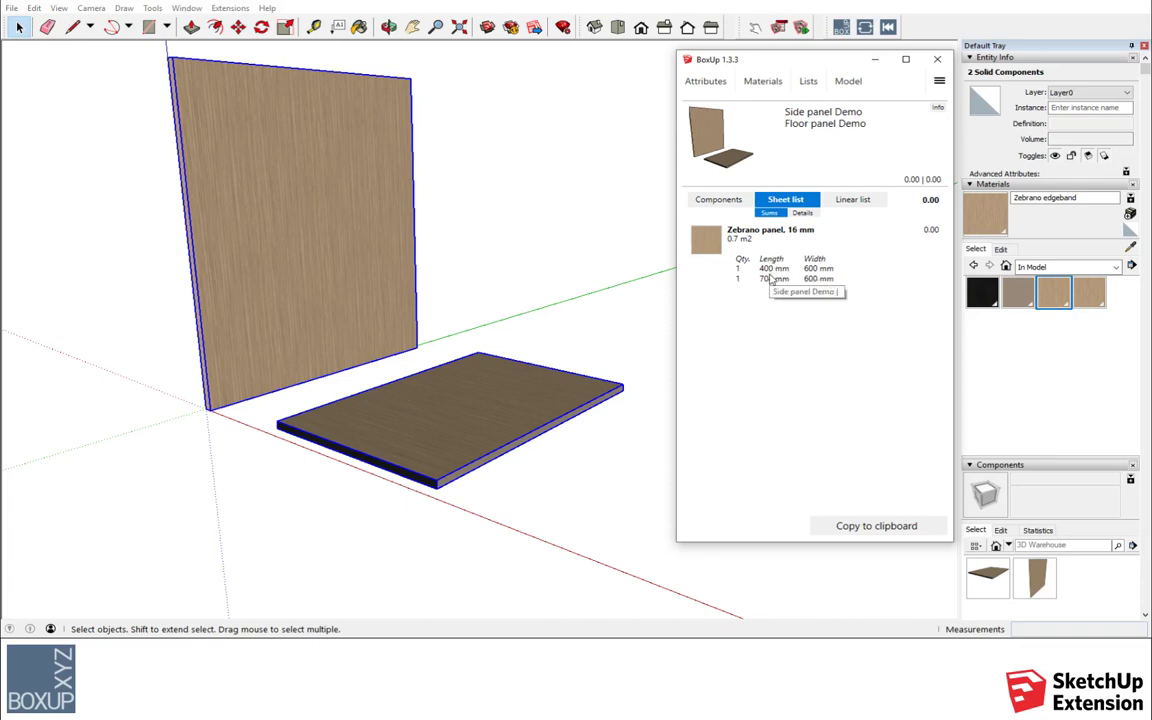
pyautogui.click(507, 402)
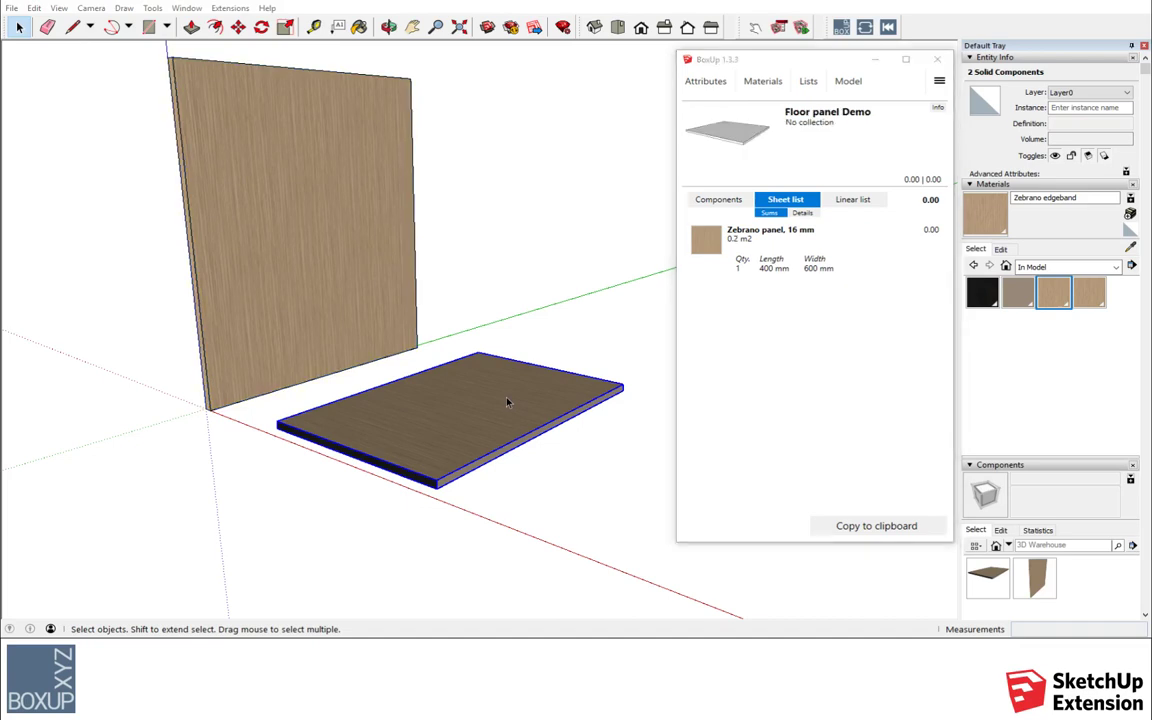
# Step: Set the floor panel's face grain direction to Vertical in BoxUp's attributes
pyautogui.doubleClick(507, 402)
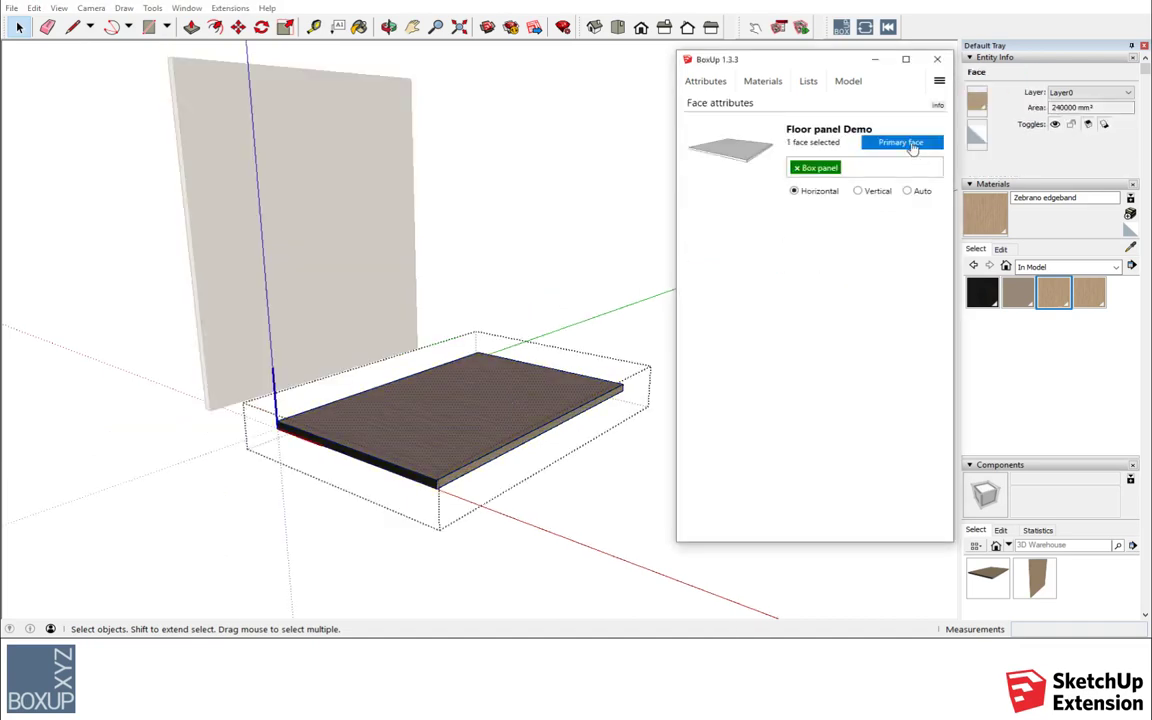
pyautogui.click(858, 191)
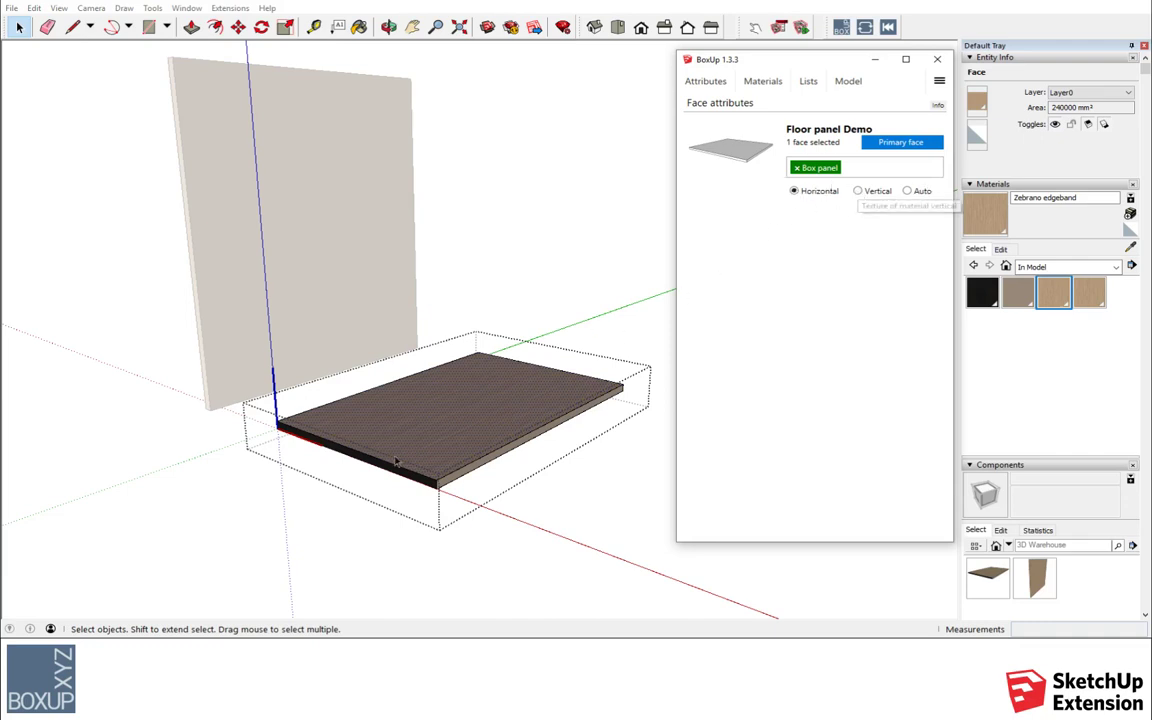
pyautogui.scroll(3, 443, 425)
pyautogui.scroll(4, 445, 426)
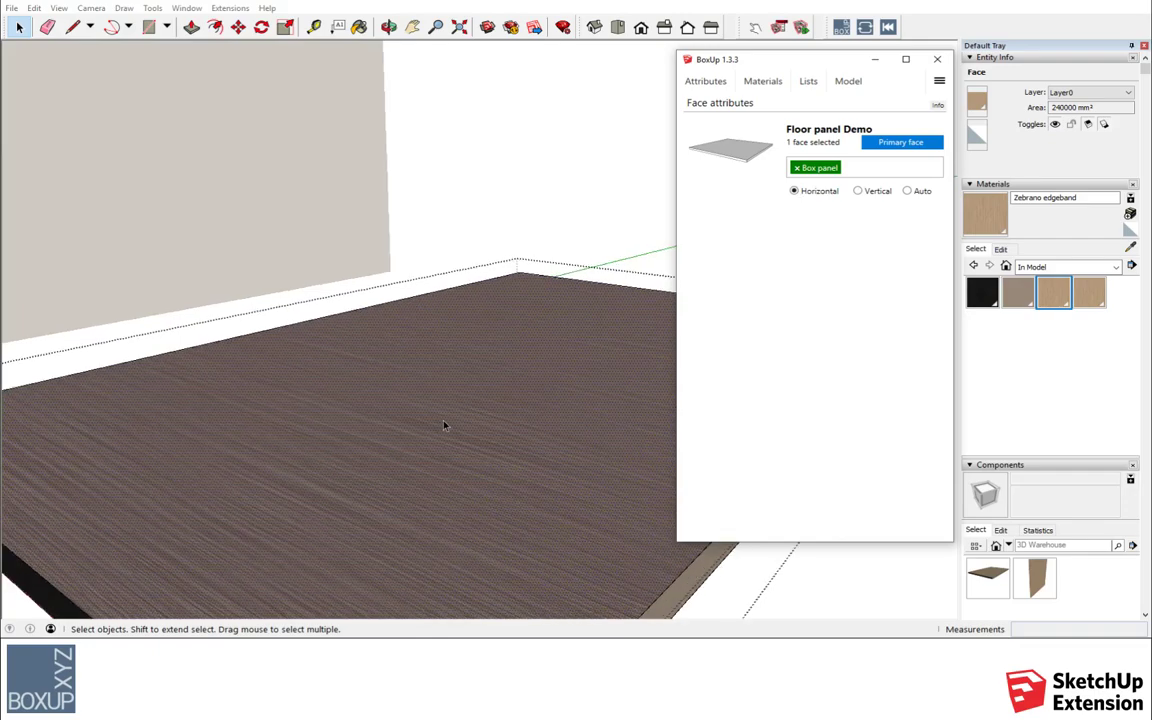
pyautogui.click(858, 191)
# Step: Exit the floor panel and select both the floor and side panels
pyautogui.scroll(-2, 375, 393)
pyautogui.scroll(-4, 376, 394)
pyautogui.scroll(-2, 376, 394)
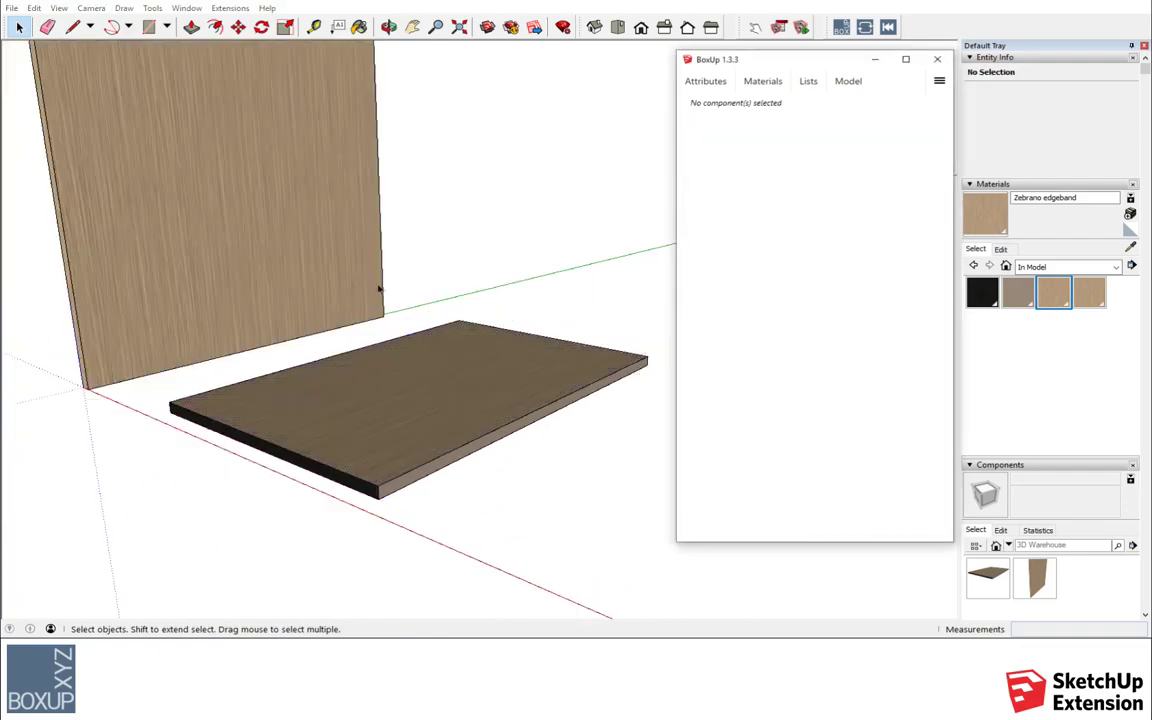
pyautogui.click(483, 365)
pyautogui.keyDown('shift'); pyautogui.click(311, 244); pyautogui.keyUp('shift')
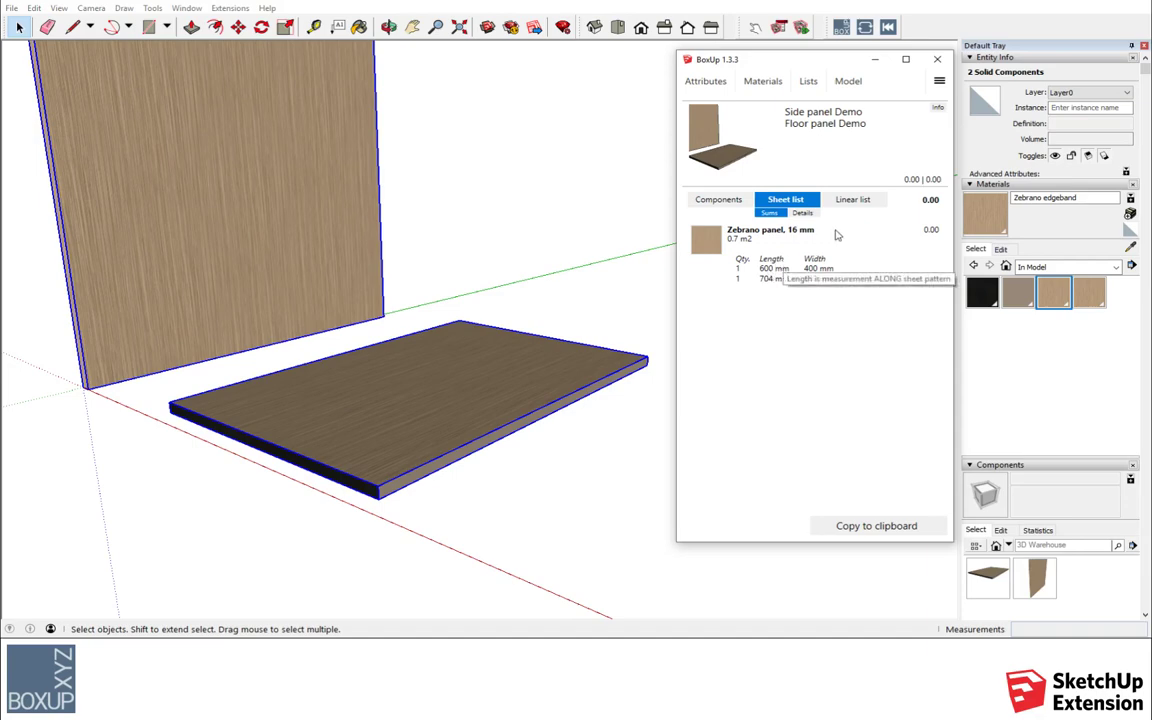
# Step: Switch BoxUp's sheet list to Details, listing each panel's dimensions and edge banding
pyautogui.click(802, 213)
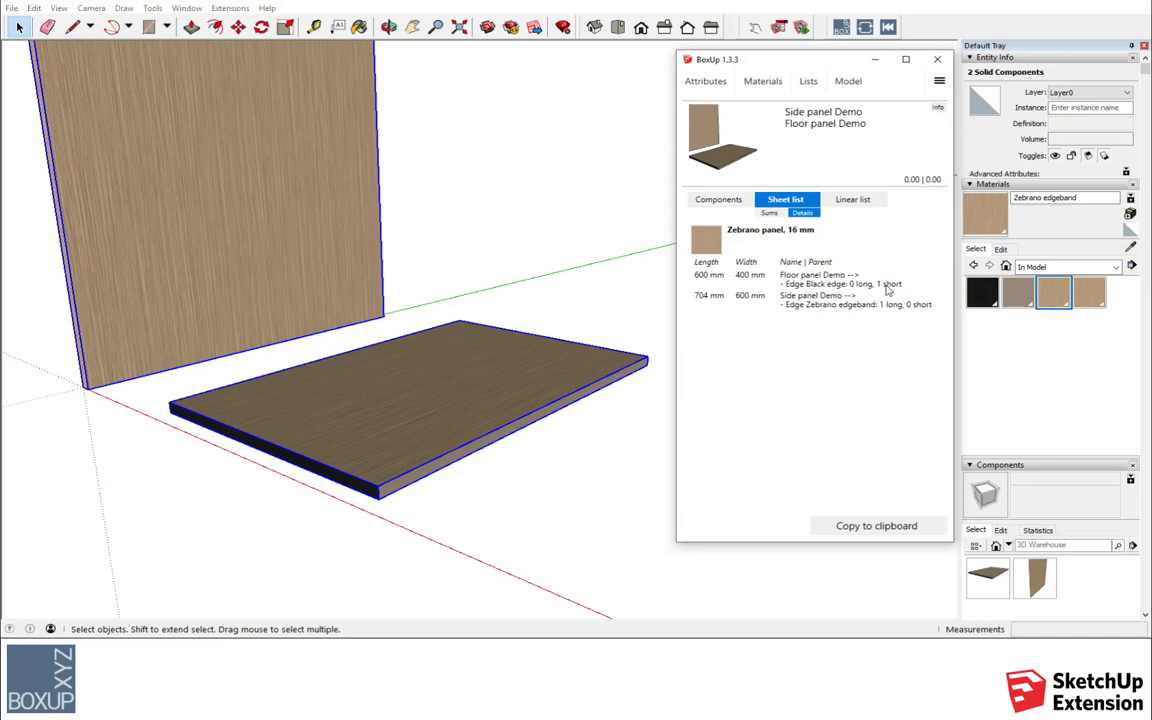
pyautogui.scroll(-3, 411, 438)
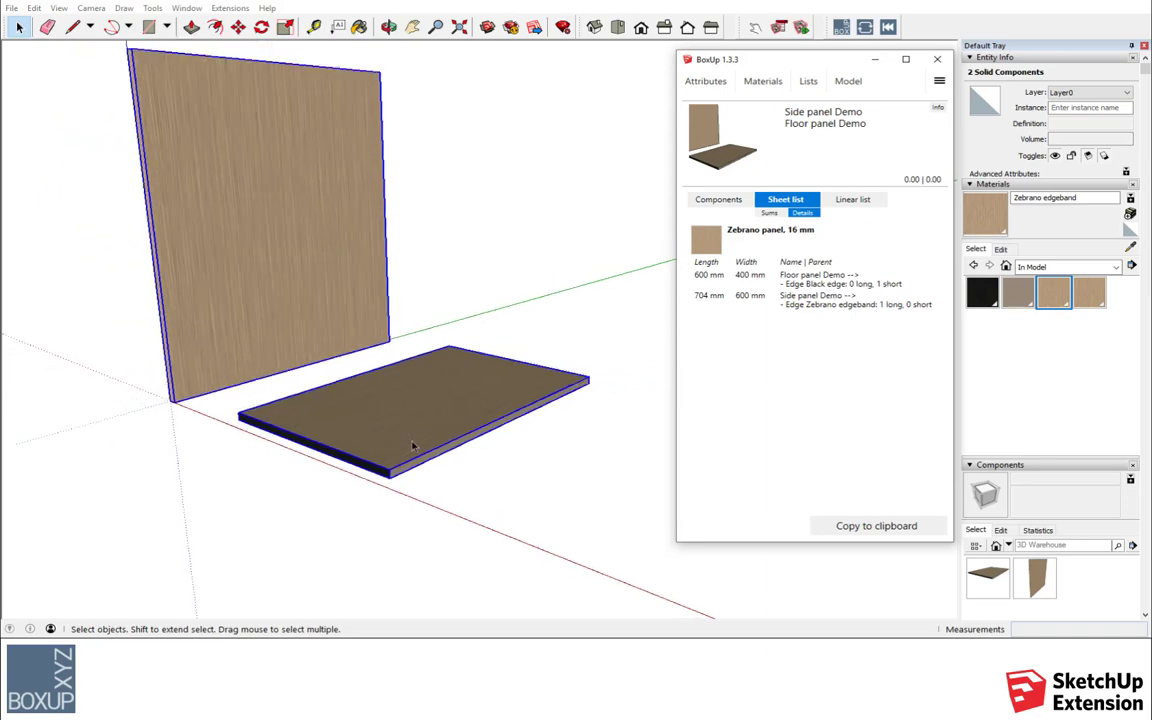
pyautogui.scroll(-2, 406, 455)
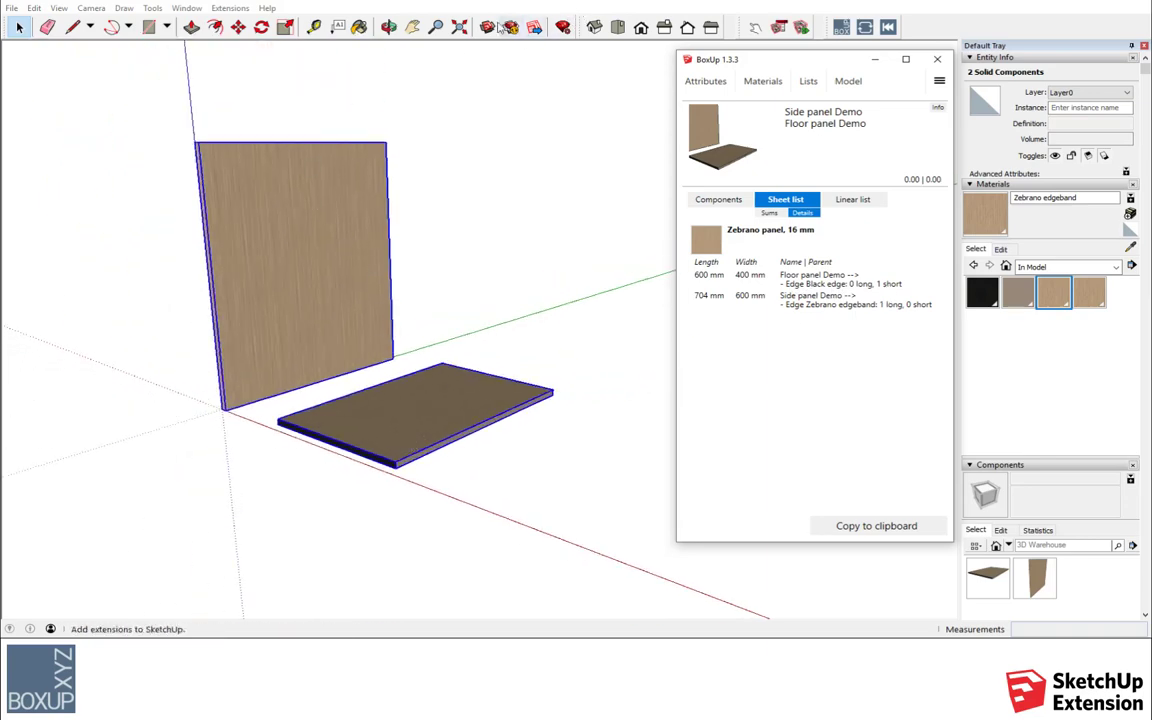
# Step: Orbit to view the panels from above, zoom in, and open the side panel for editing
pyautogui.click(388, 27)
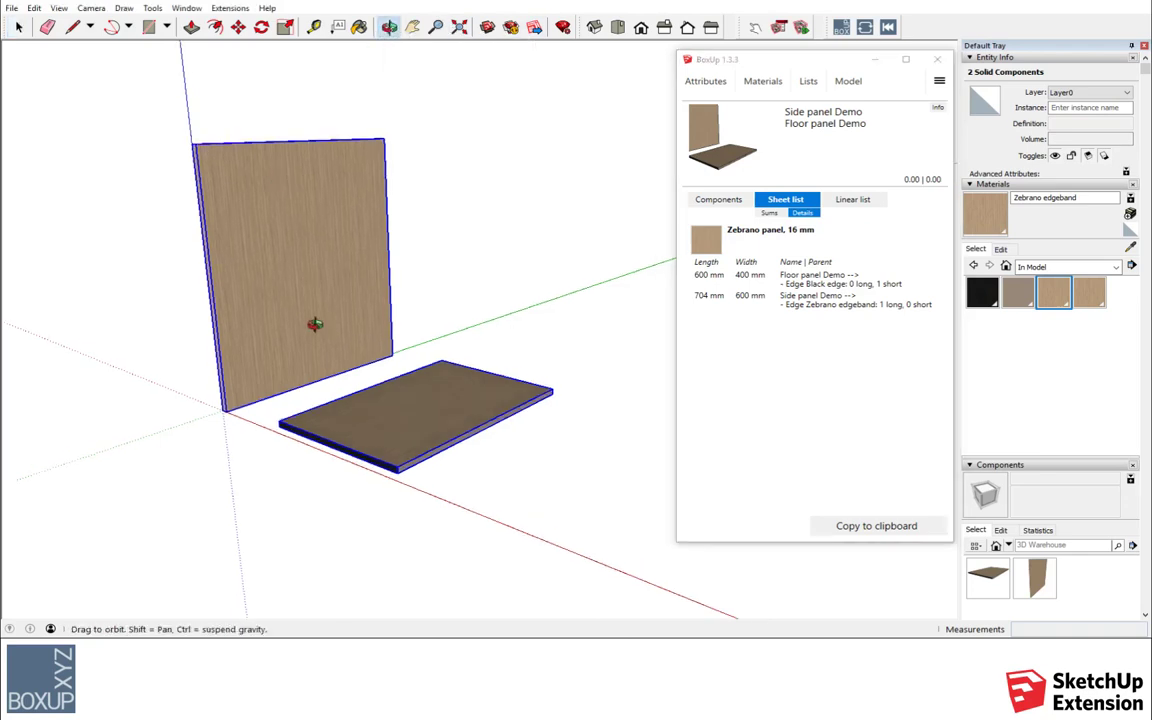
pyautogui.moveTo(311, 327); pyautogui.dragTo(257, 508)
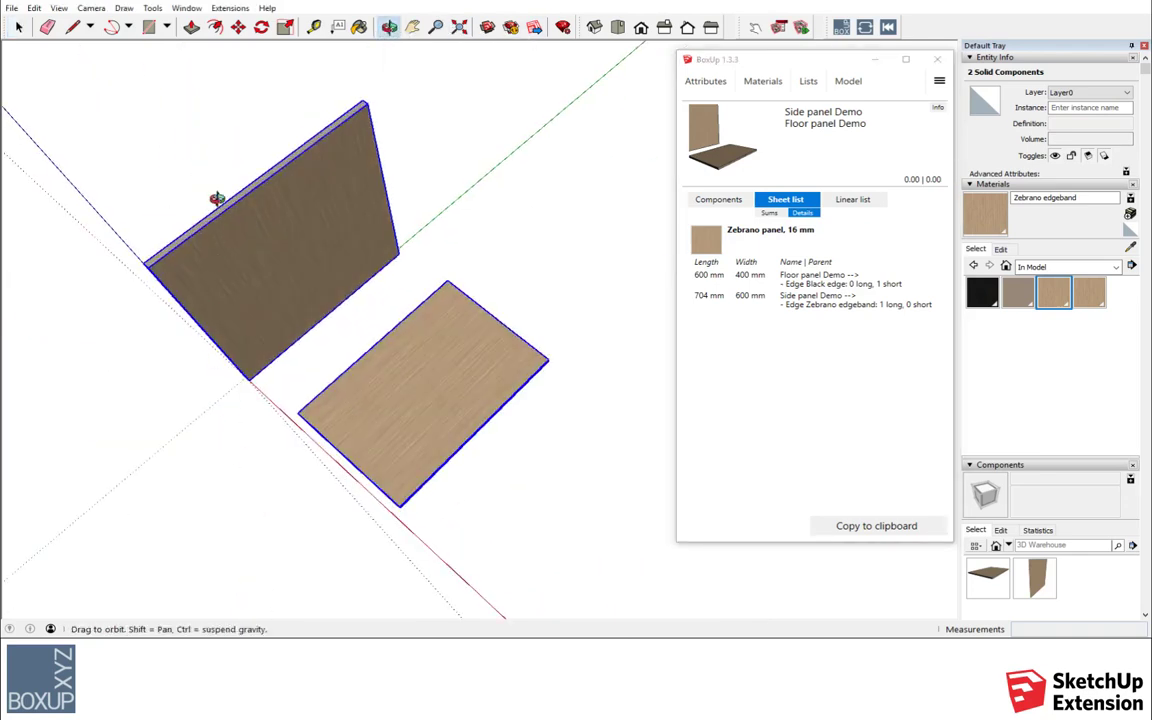
pyautogui.click(18, 28)
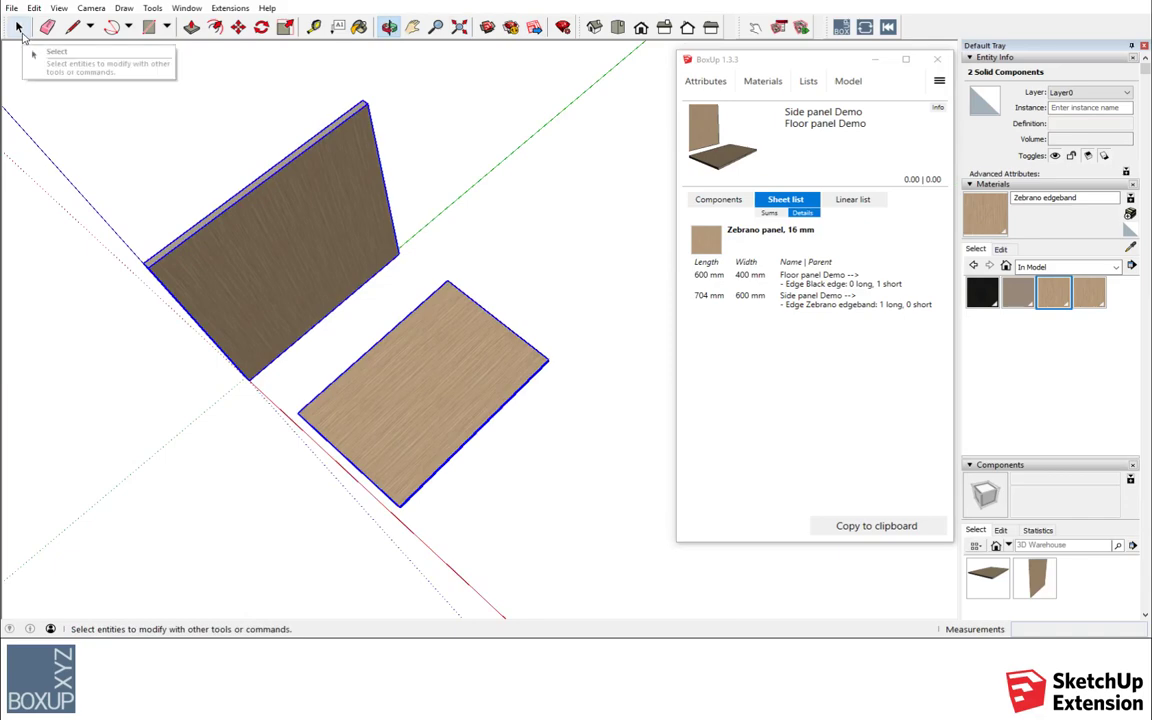
pyautogui.scroll(2, 257, 205)
pyautogui.scroll(1, 257, 205)
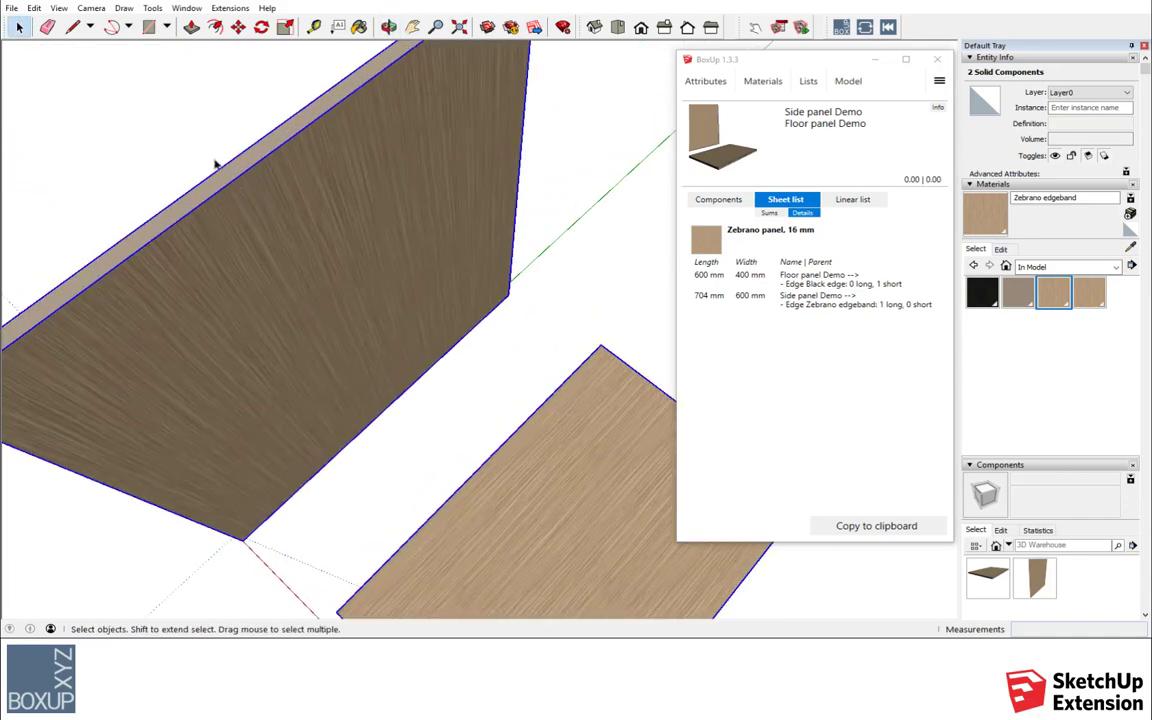
pyautogui.doubleClick(216, 183)
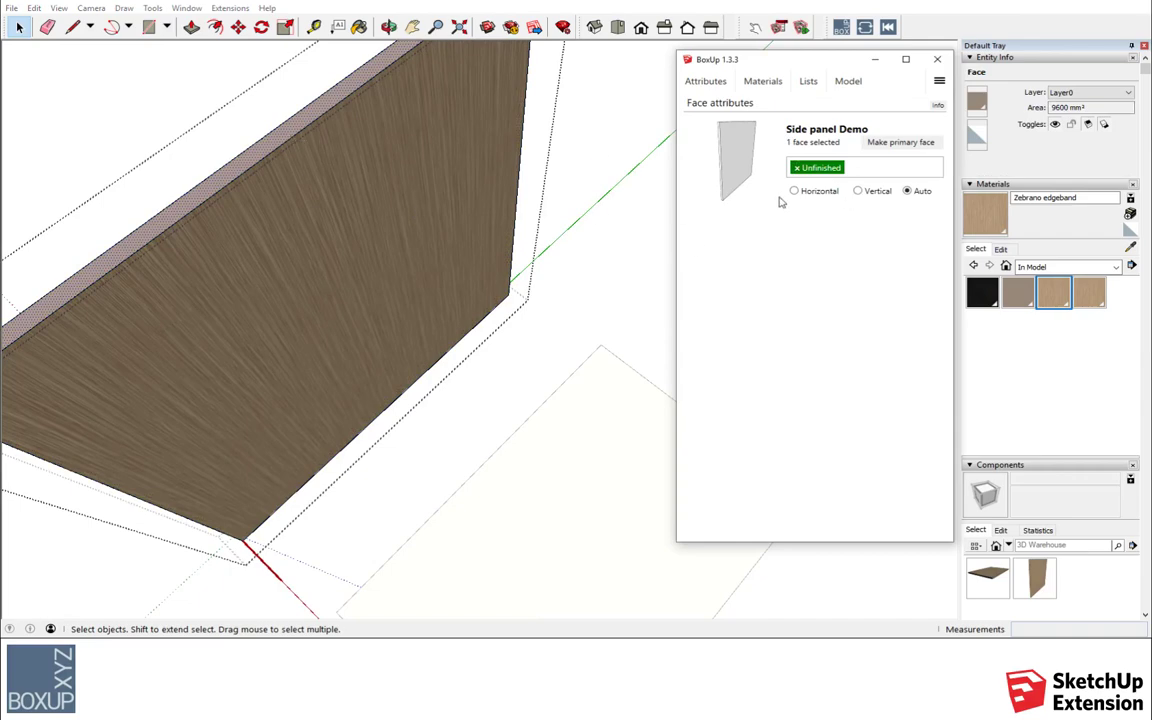
# Step: Retag the side panel's top edge face from Unfinished to Box edge, then exit and select it
pyautogui.click(762, 81)
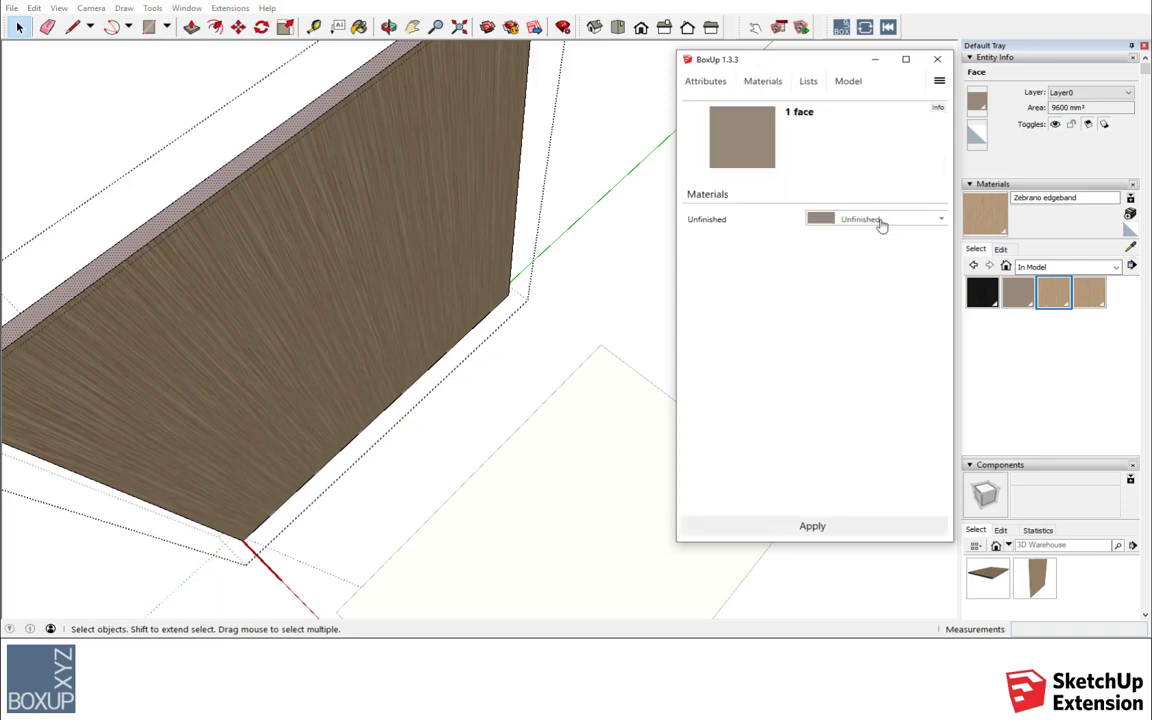
pyautogui.click(880, 218)
pyautogui.click(686, 229)
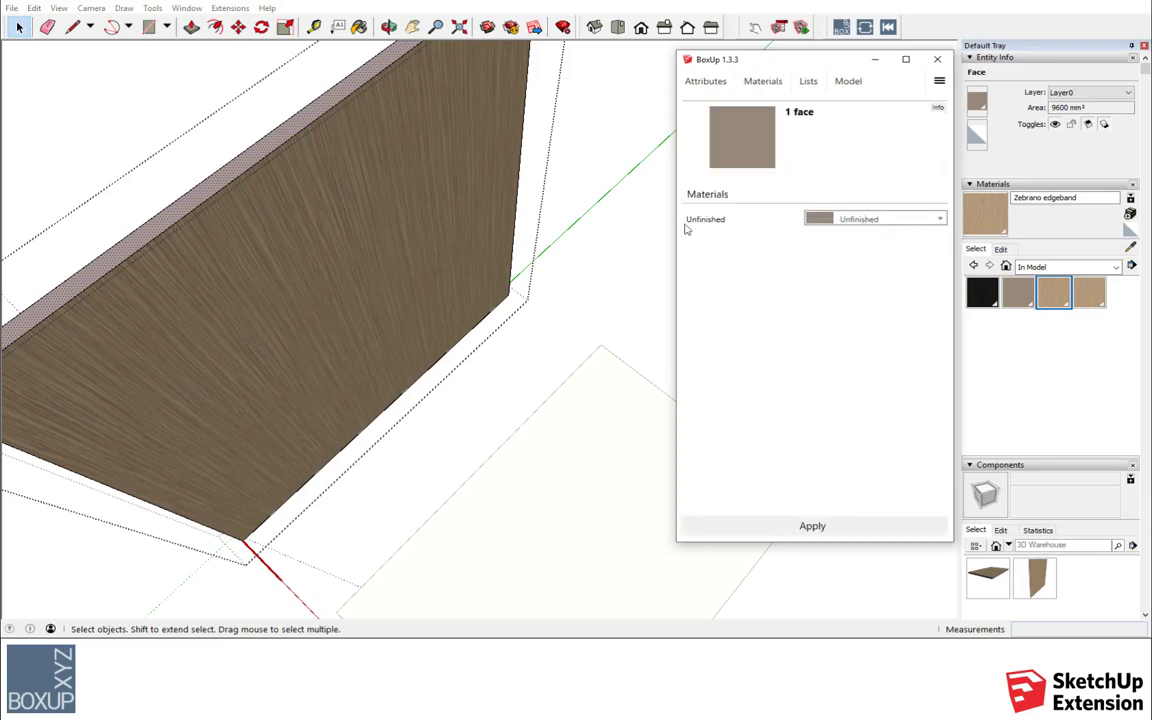
pyautogui.click(303, 122)
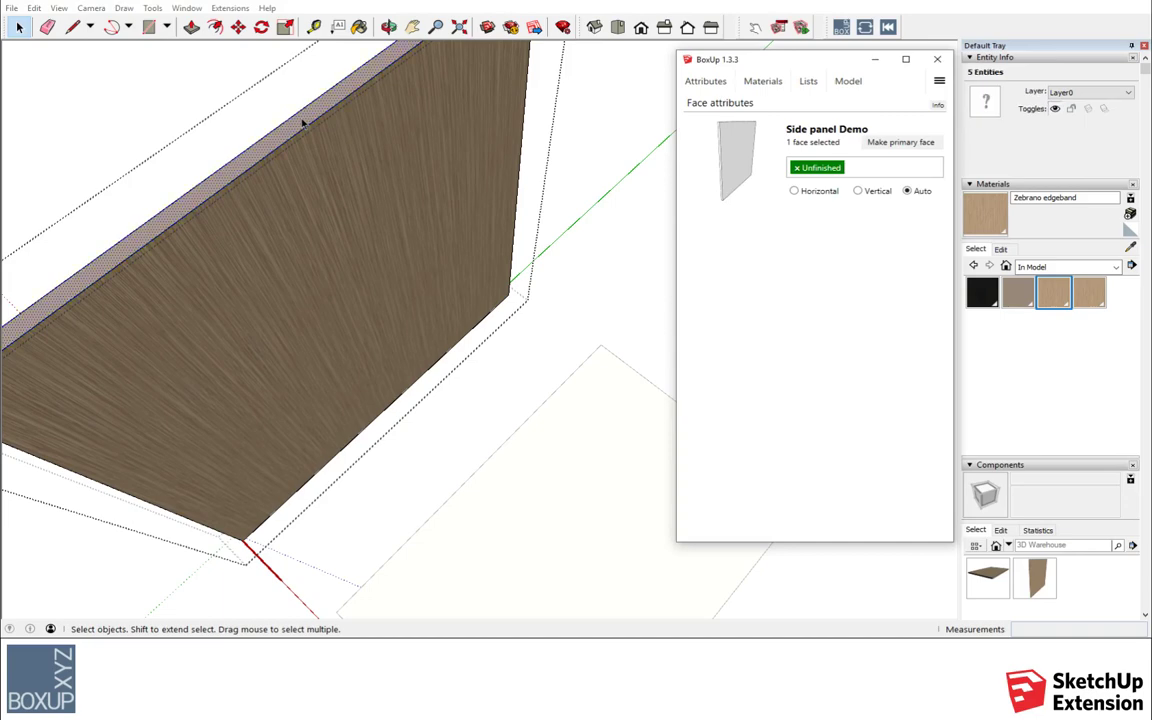
pyautogui.moveTo(853, 172)
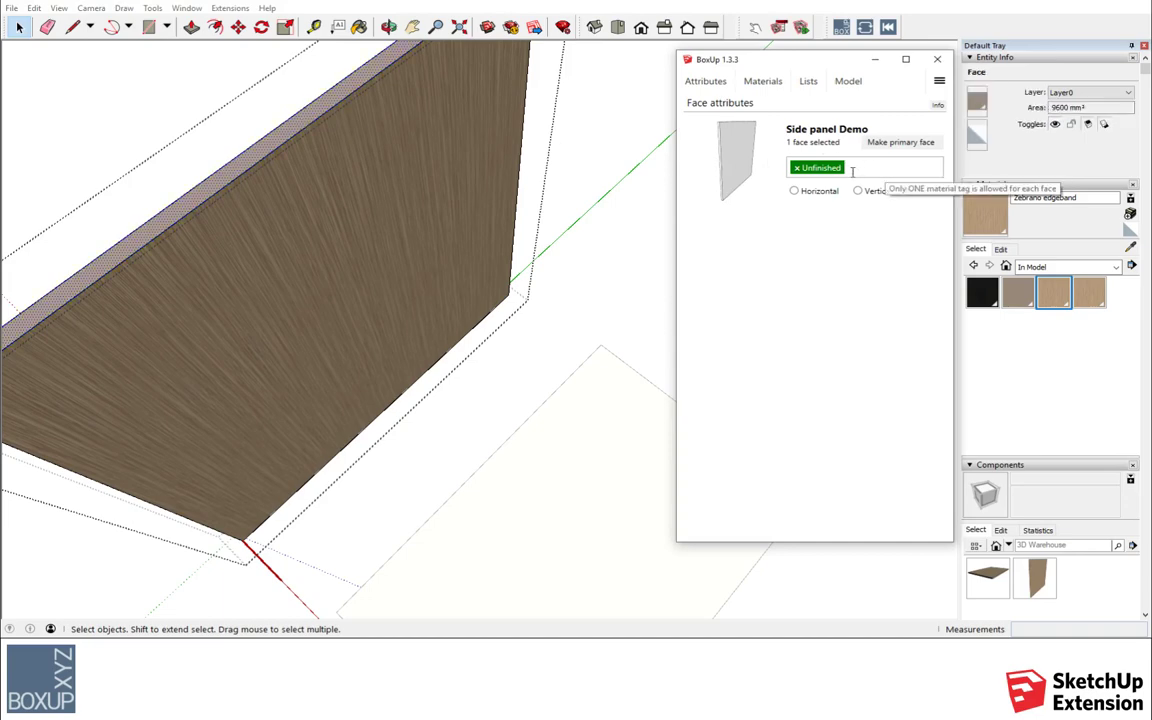
pyautogui.click(851, 170)
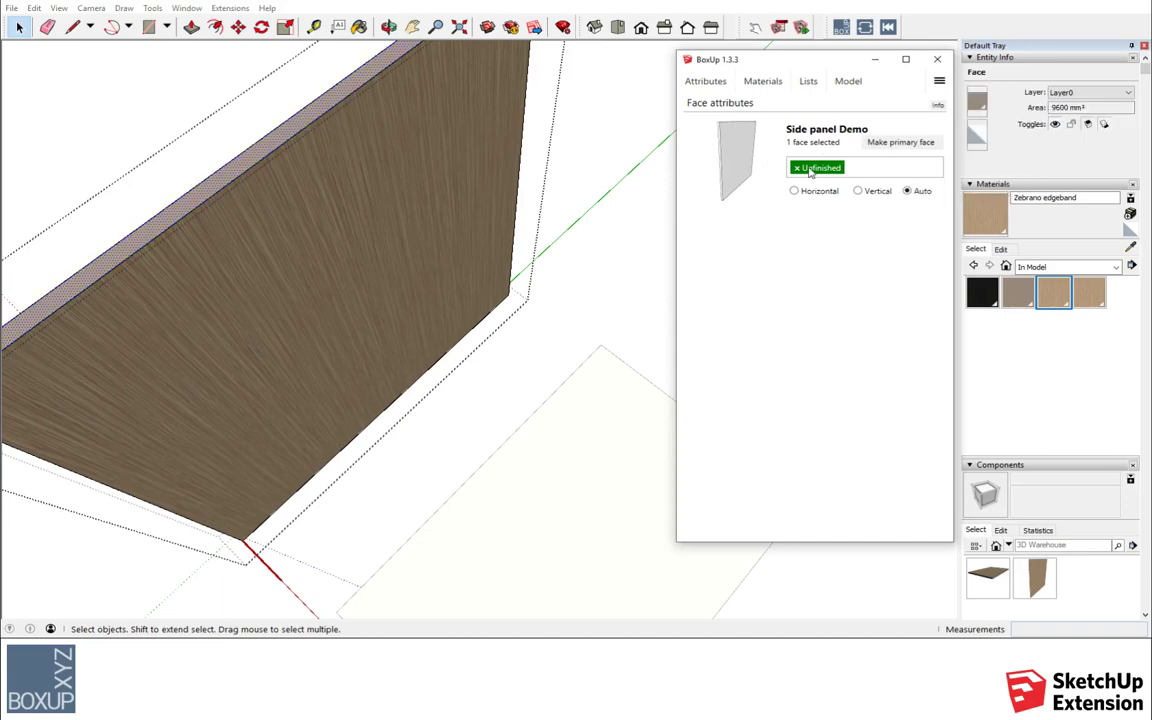
pyautogui.click(797, 168)
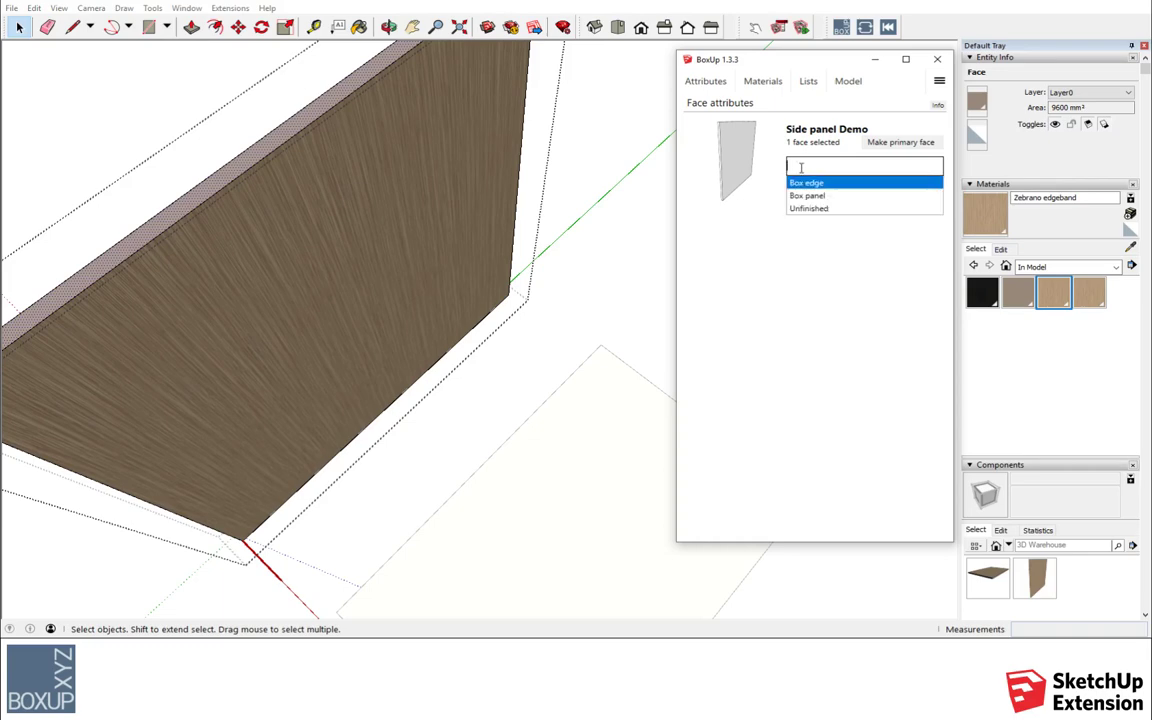
pyautogui.click(831, 185)
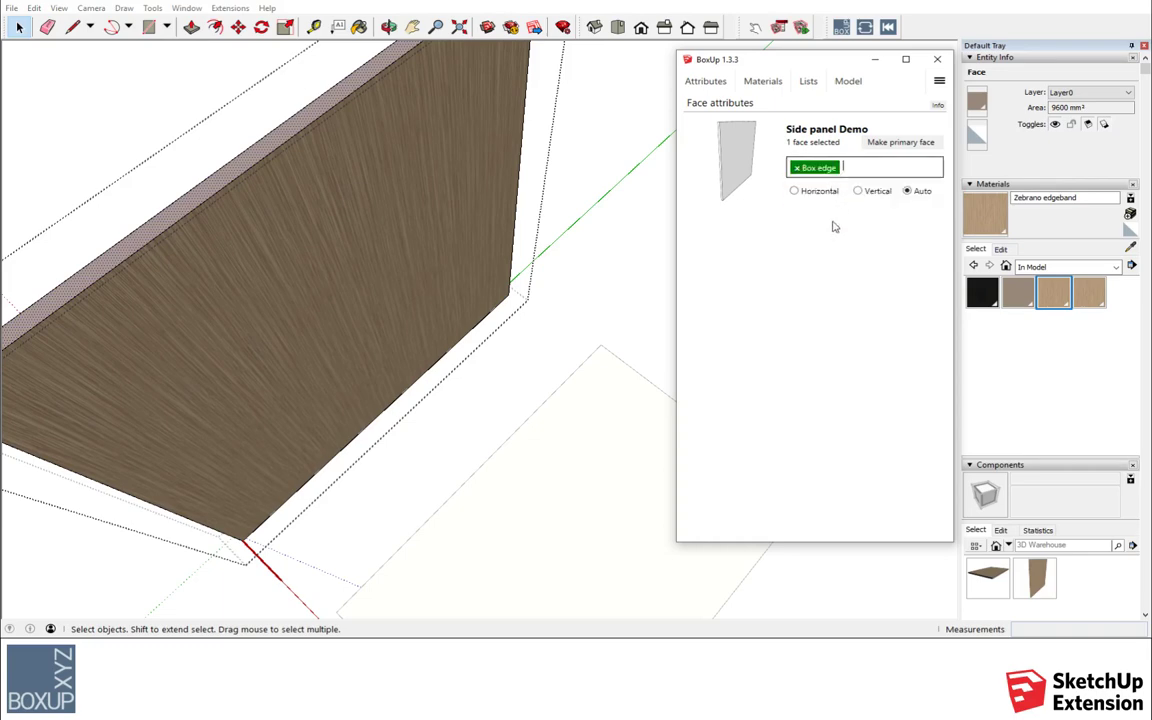
pyautogui.click(154, 126)
pyautogui.click(378, 210)
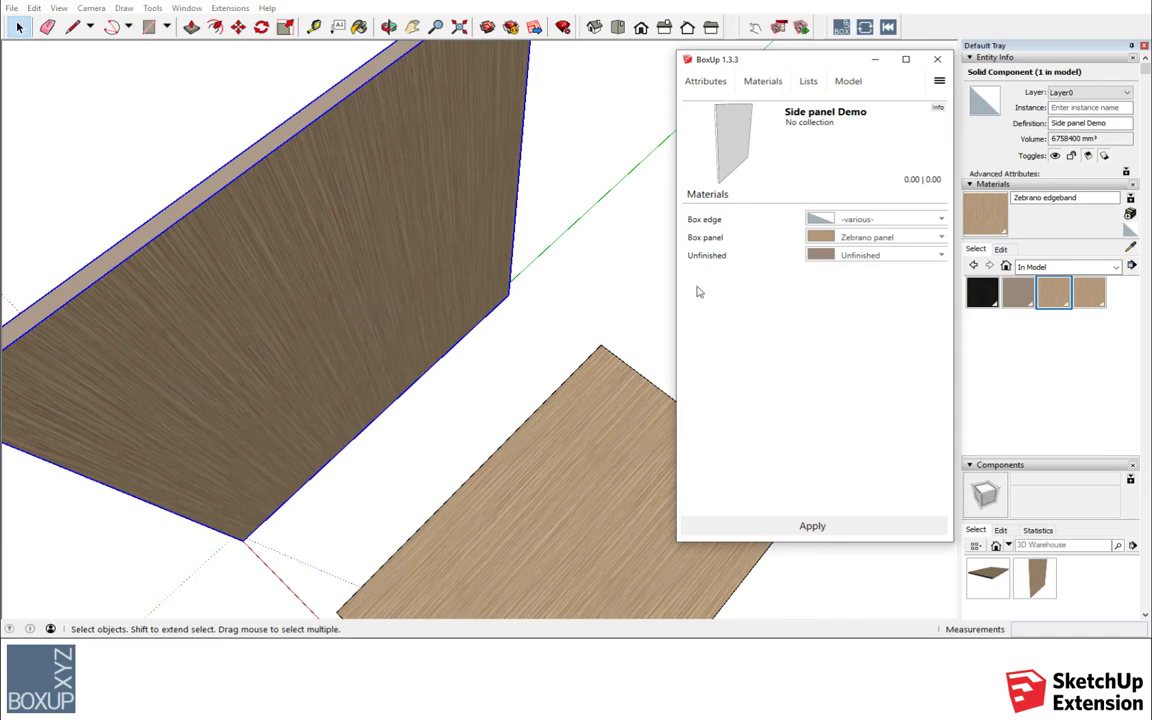
# Step: Set the Box edge material to Zebrano edgeband in BoxUp Materials and apply it
pyautogui.click(874, 220)
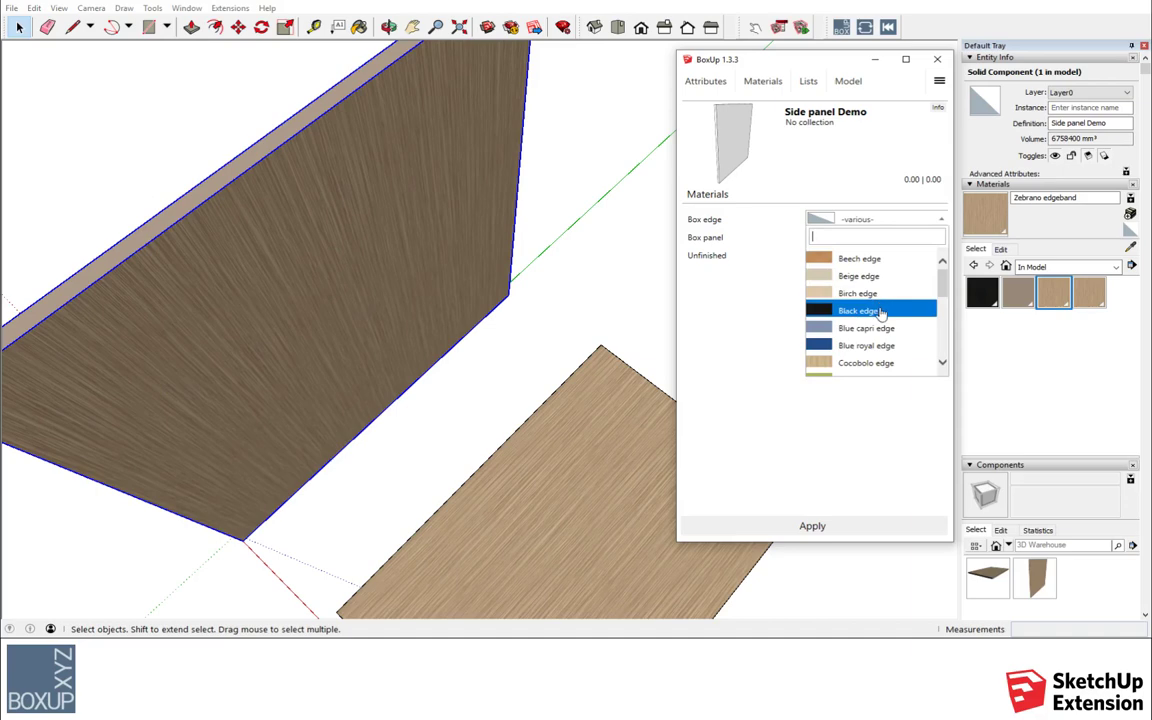
pyautogui.scroll(-1, 876, 322)
pyautogui.scroll(-5, 874, 330)
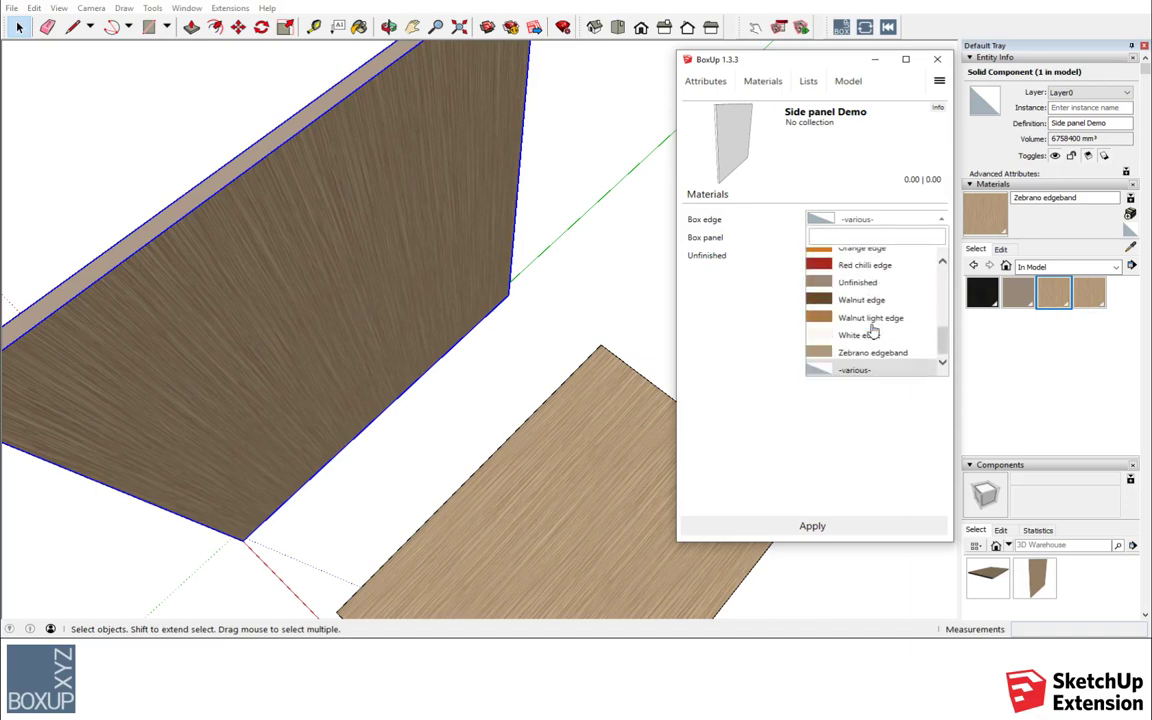
pyautogui.click(866, 427)
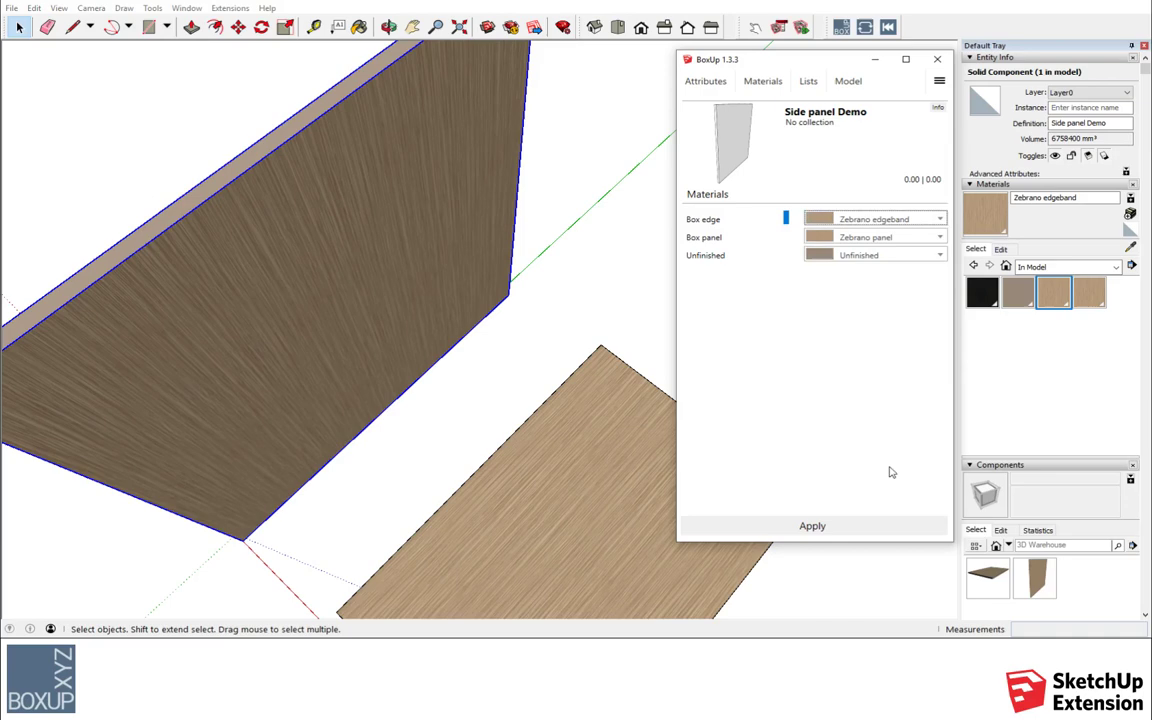
pyautogui.click(851, 527)
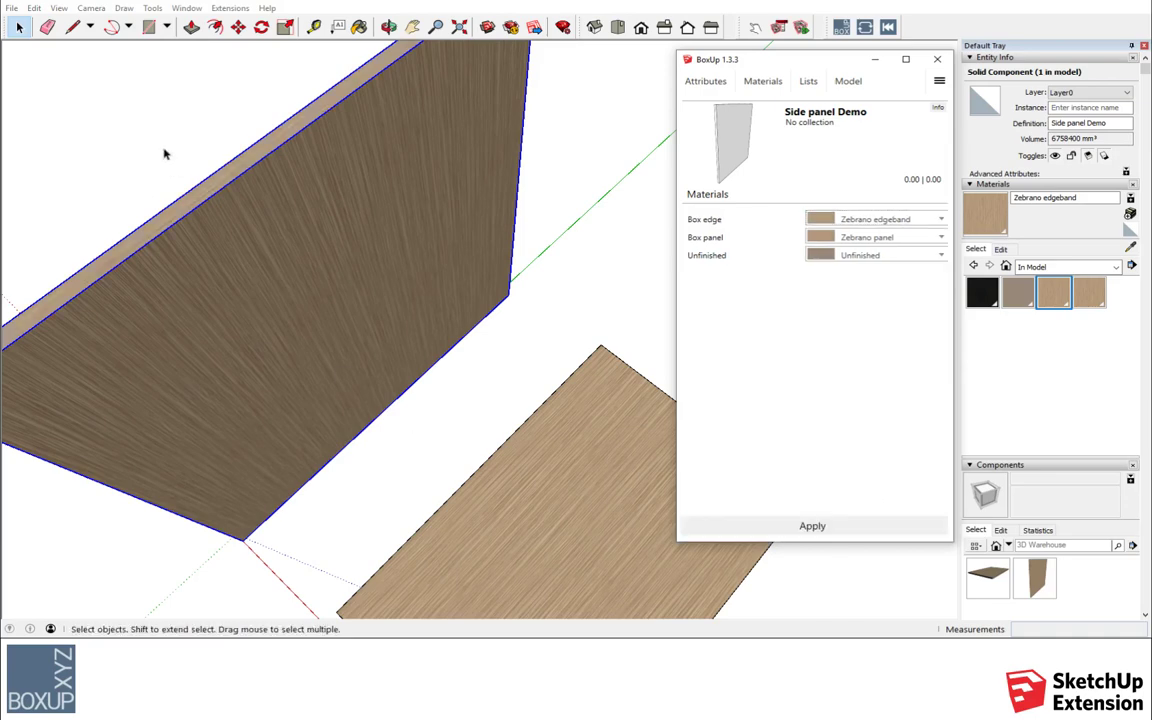
# Step: Orbit back to a frontal view, show BoxUp's Sheet list, and select both panels
pyautogui.scroll(-5, 378, 236)
pyautogui.moveTo(458, 249)
pyautogui.mouseDown(button='middle')
pyautogui.moveTo(422, 321)
pyautogui.moveTo(347, 154)
pyautogui.mouseUp(button='middle')
pyautogui.click(389, 26)
pyautogui.moveTo(420, 300); pyautogui.dragTo(426, 36)
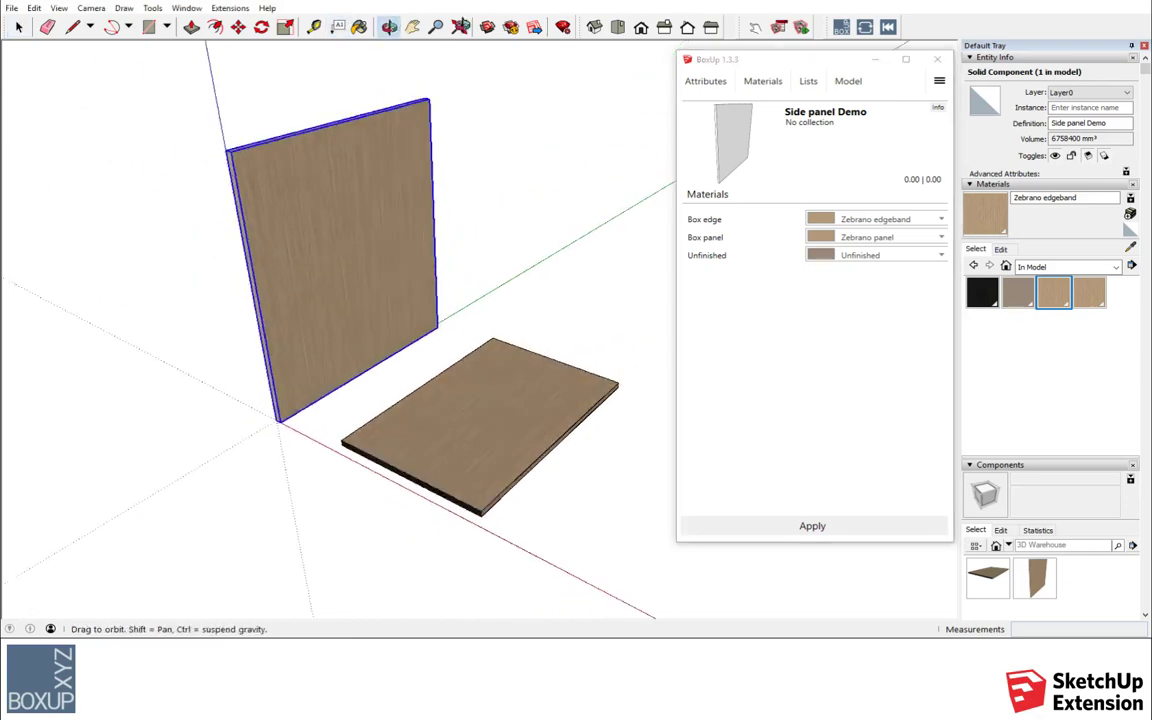
pyautogui.moveTo(278, 329); pyautogui.dragTo(389, 240)
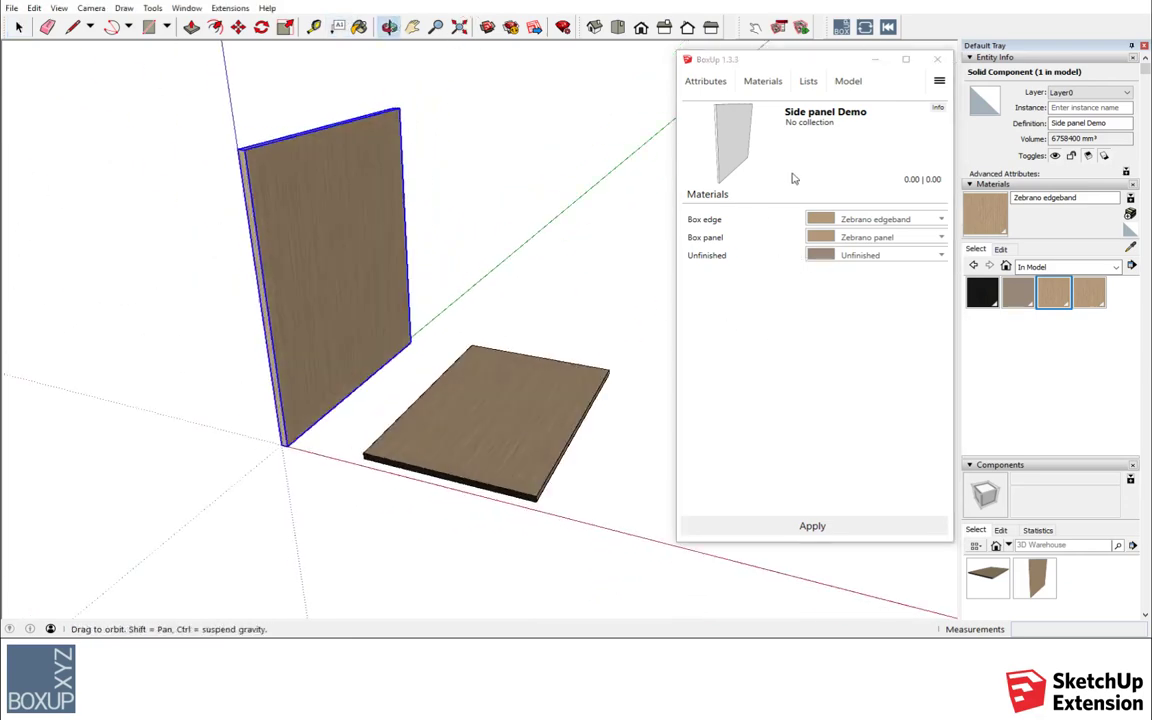
pyautogui.click(816, 84)
pyautogui.click(816, 84)
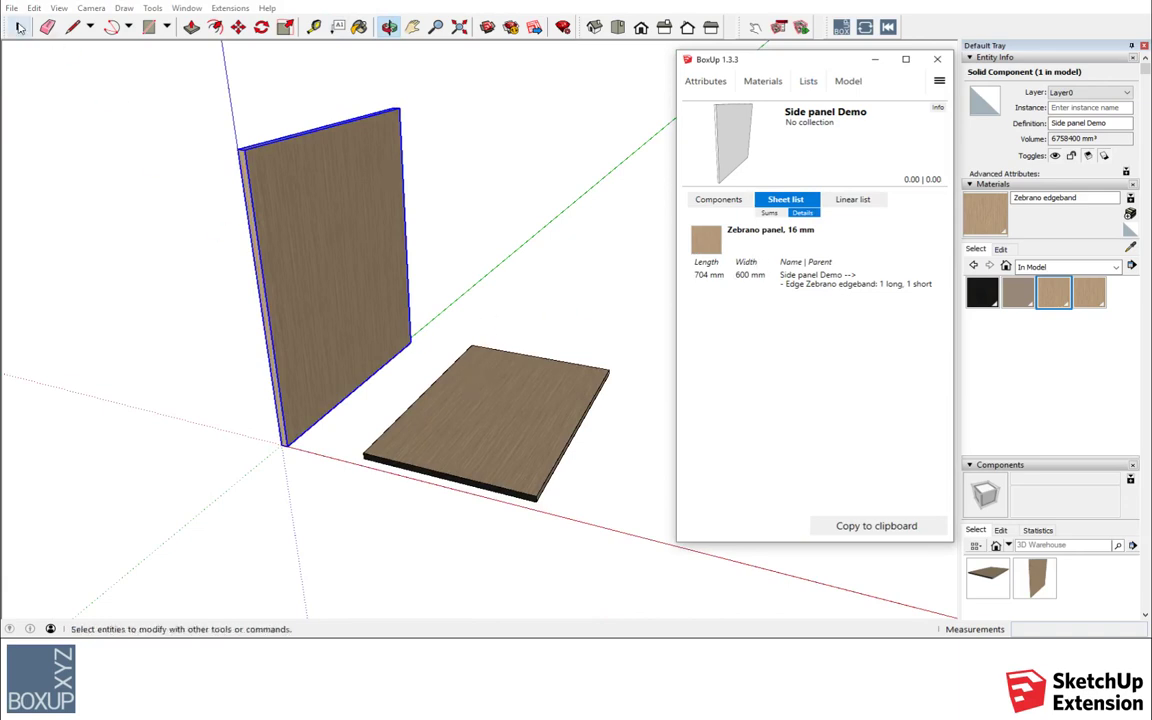
pyautogui.click(18, 26)
pyautogui.keyDown('shift'); pyautogui.click(585, 370); pyautogui.keyUp('shift')
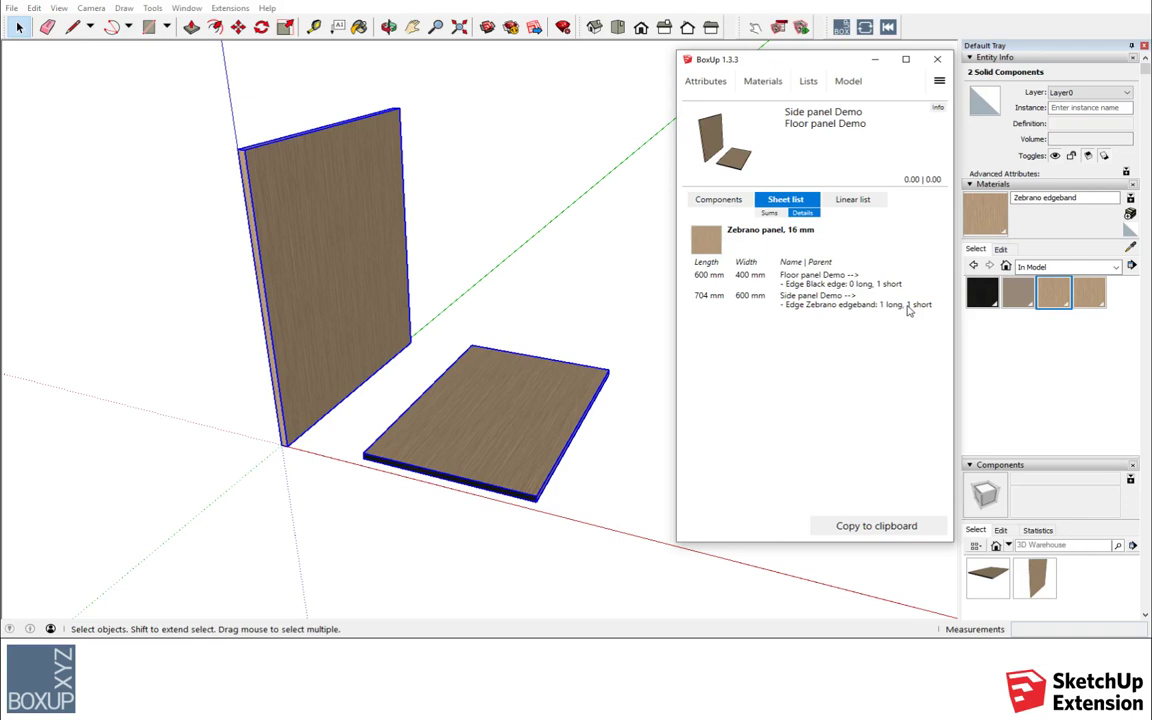
# Step: Review BoxUp's Model, Lists, Materials and Attributes tabs, then clear the panel selection
pyautogui.click(850, 82)
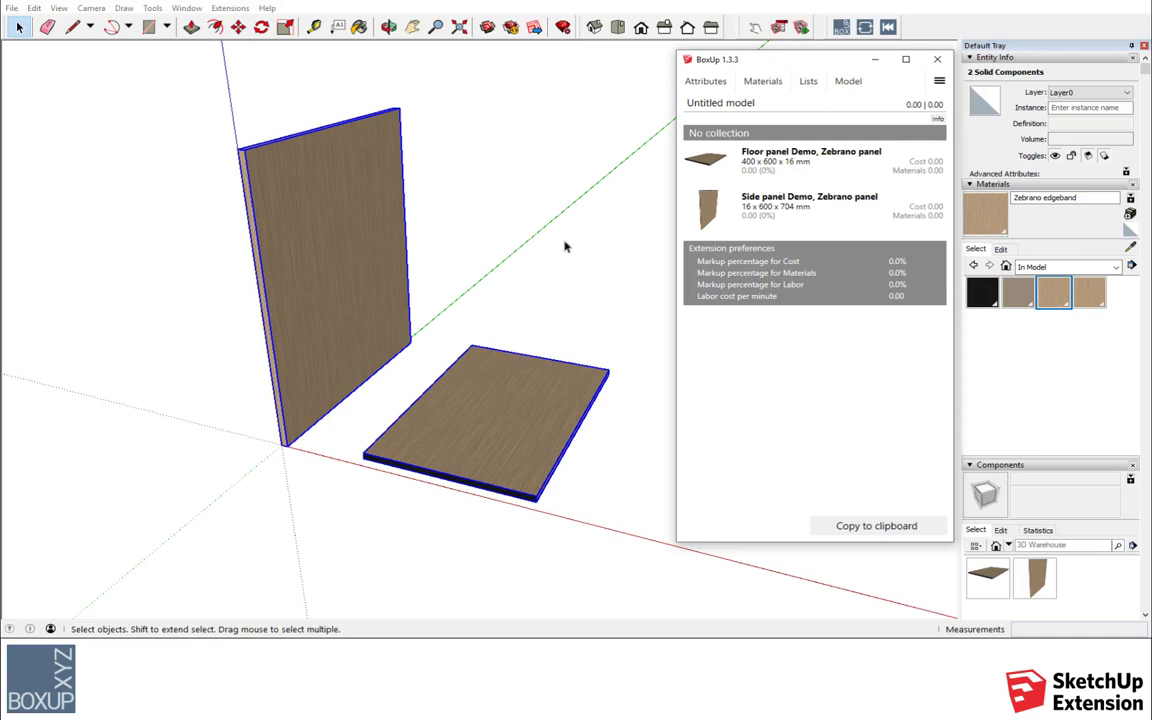
pyautogui.click(811, 83)
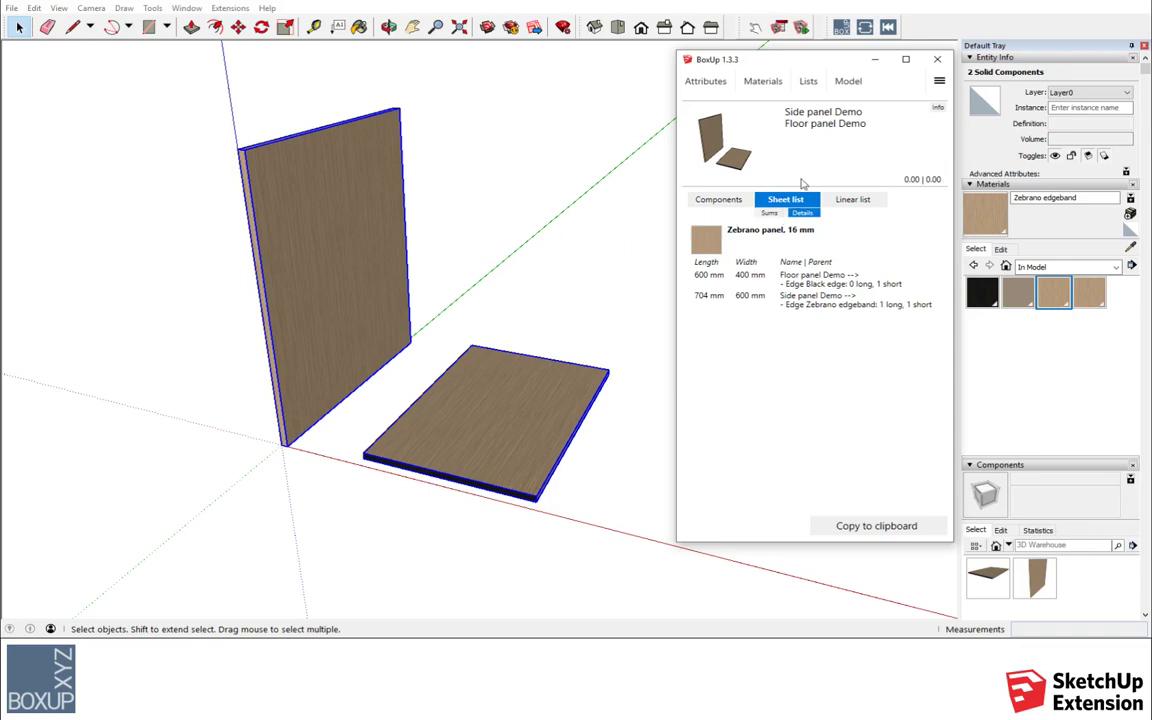
pyautogui.click(765, 83)
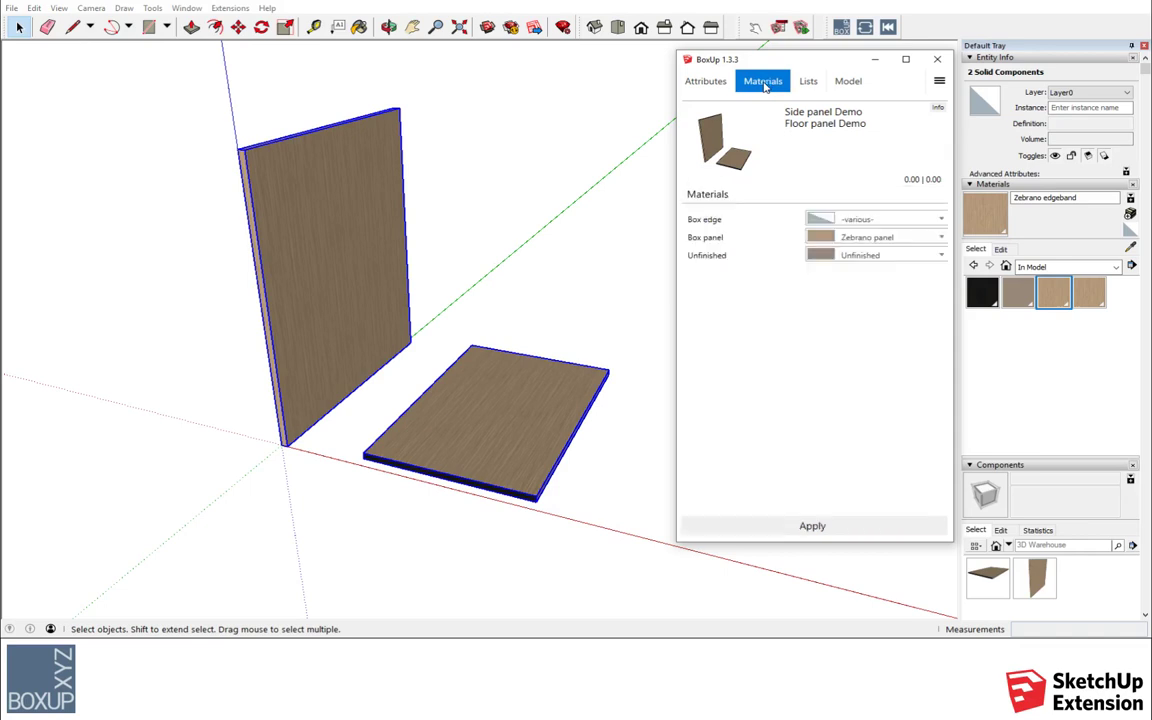
pyautogui.click(705, 82)
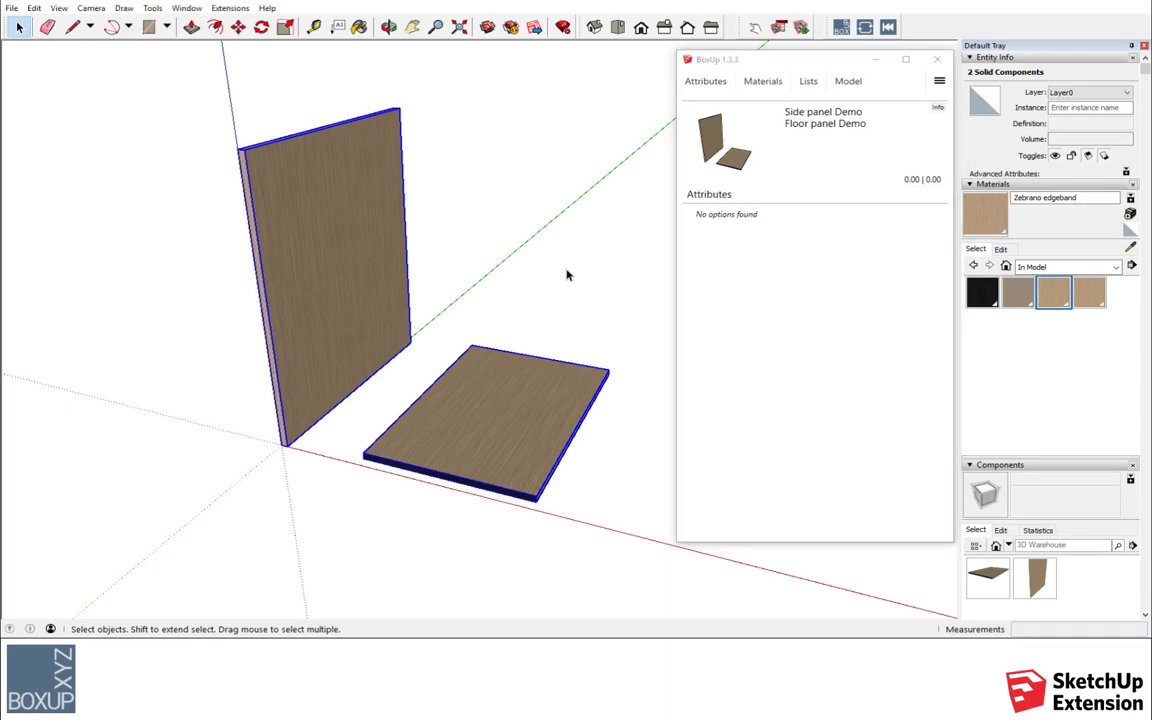
pyautogui.click(566, 274)
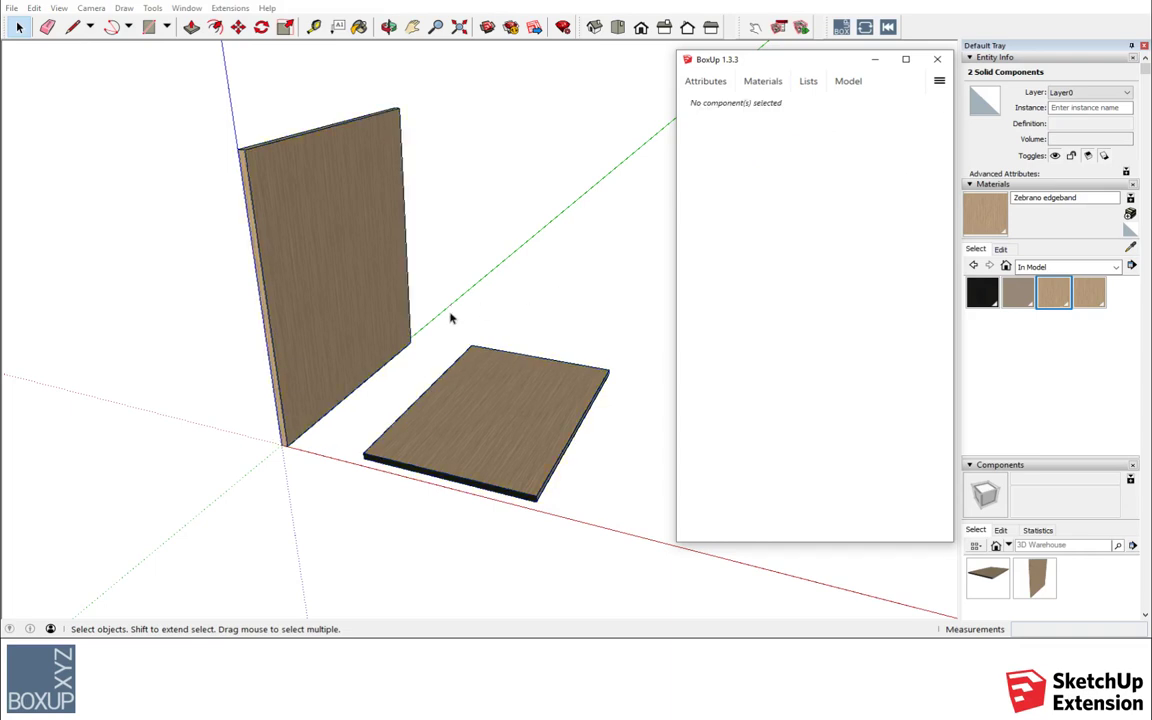
# Step: Add the Size attributes LenX, LenY and LenZ to the side panel's component attributes
pyautogui.click(380, 294)
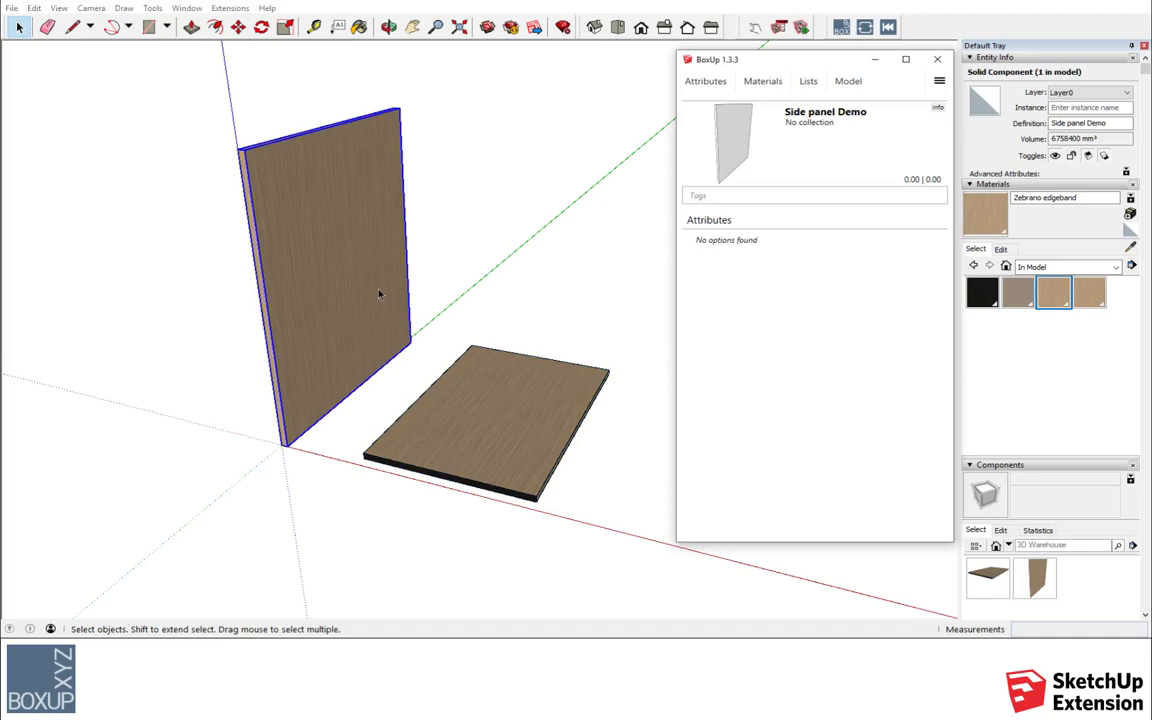
pyautogui.click(801, 27)
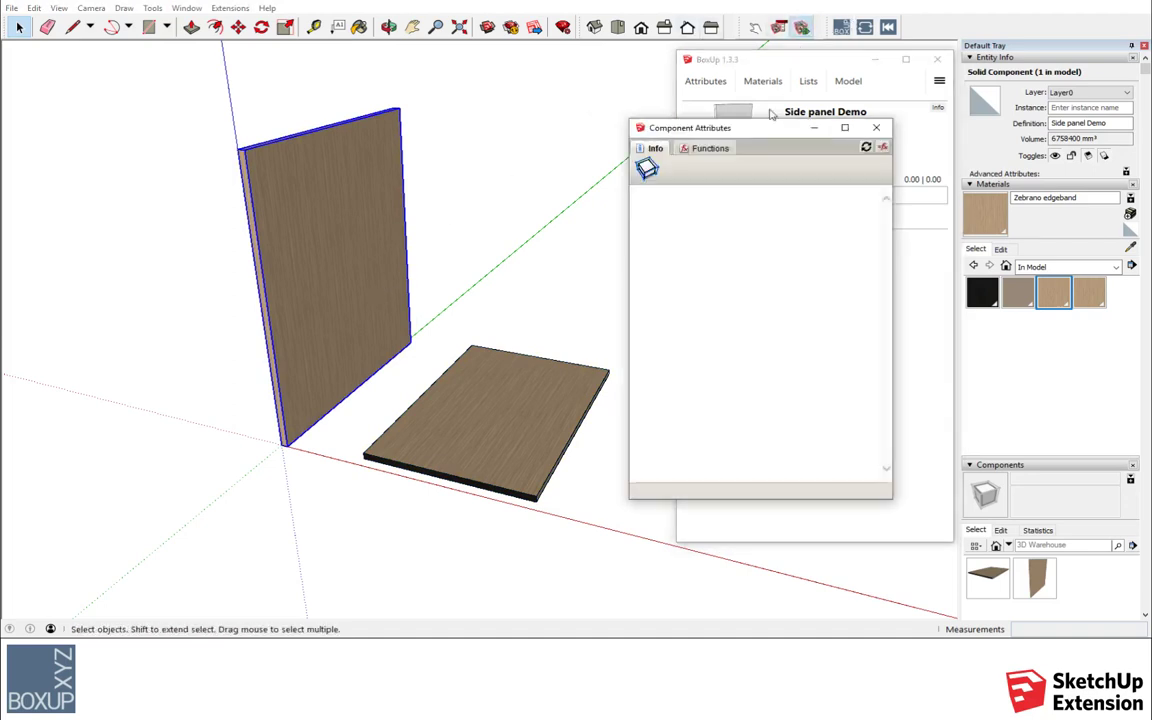
pyautogui.click(701, 219)
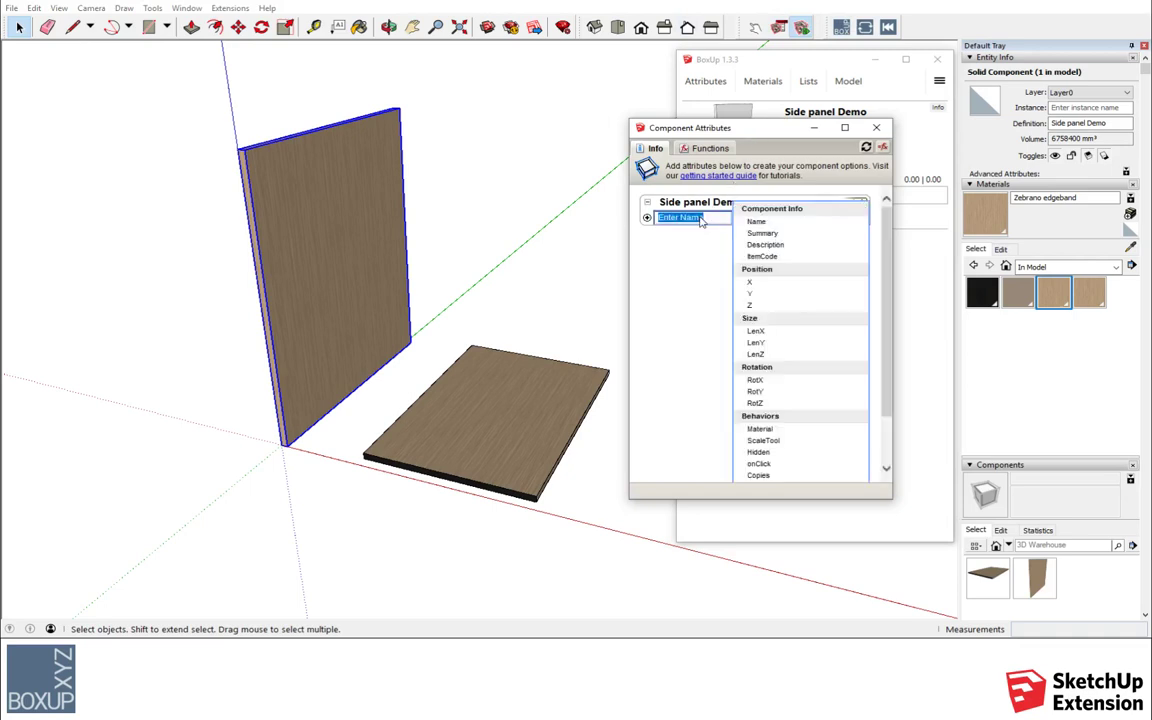
pyautogui.click(804, 27)
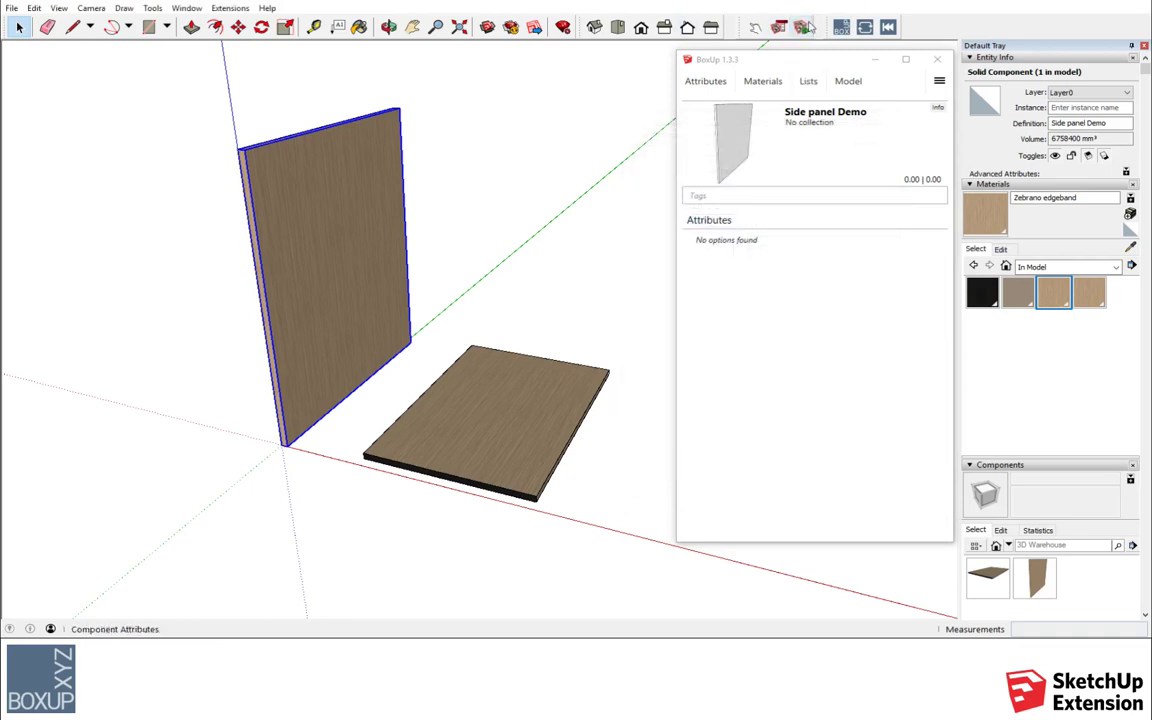
pyautogui.click(806, 27)
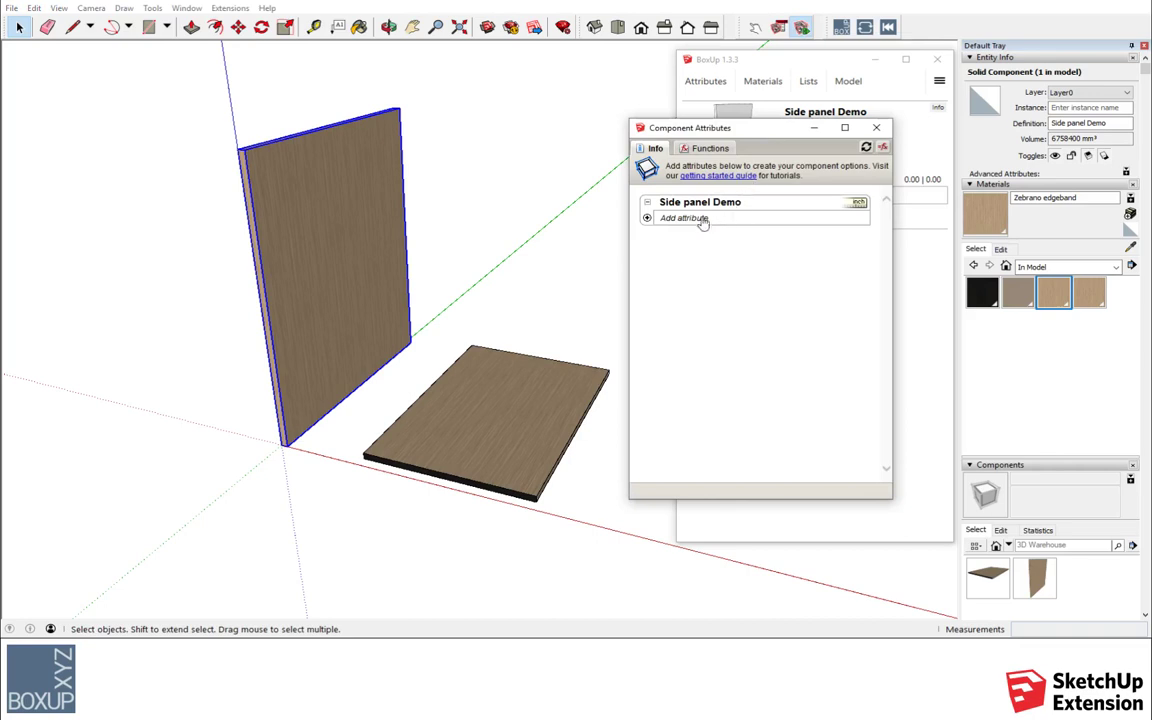
pyautogui.click(703, 220)
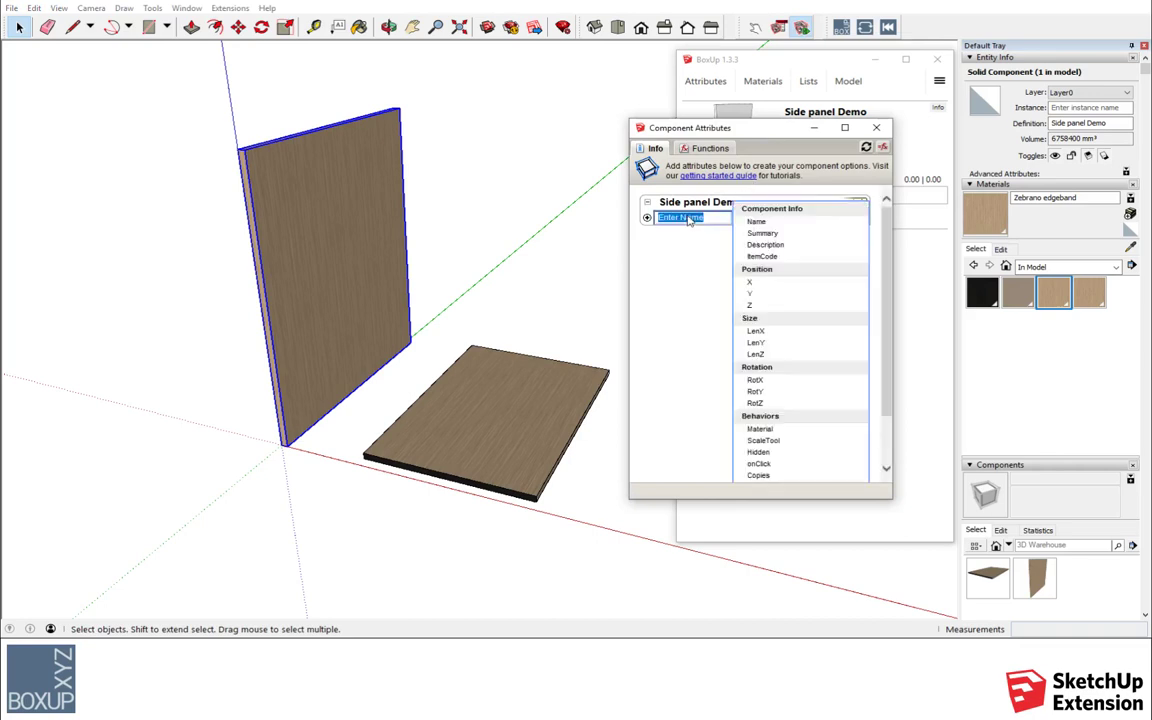
pyautogui.click(768, 320)
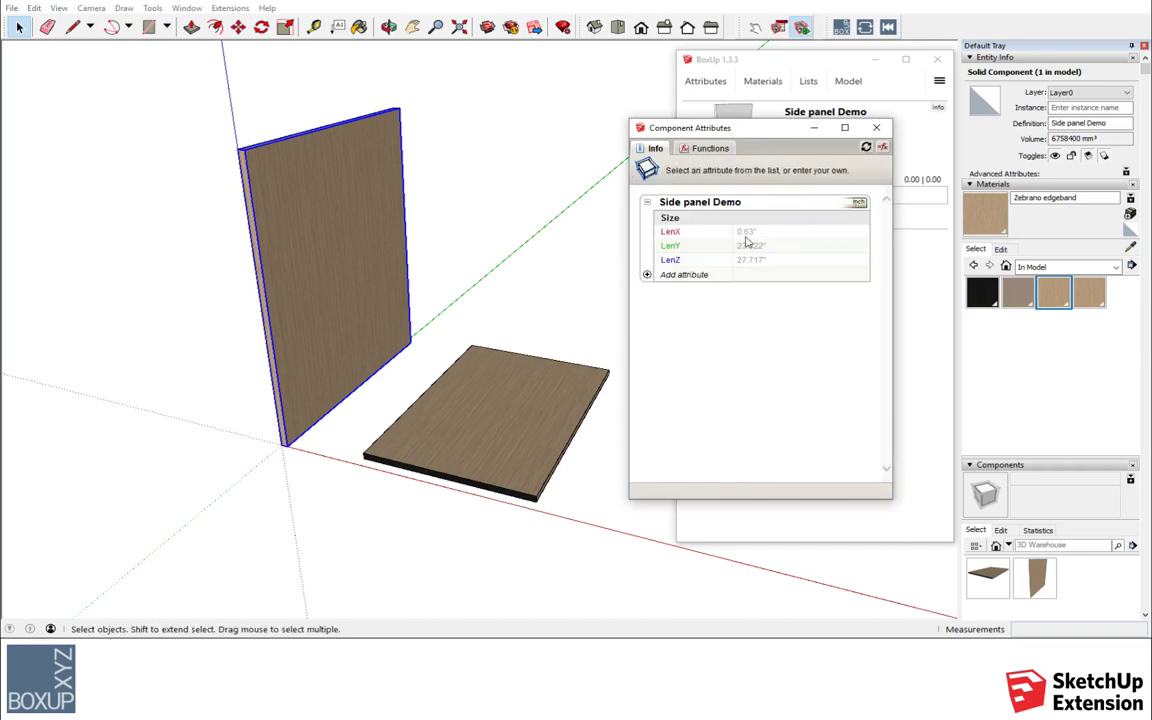
# Step: Switch the size attributes to centimetres (1.6, 60, 70.4 cm), then close Component Attributes
pyautogui.click(858, 202)
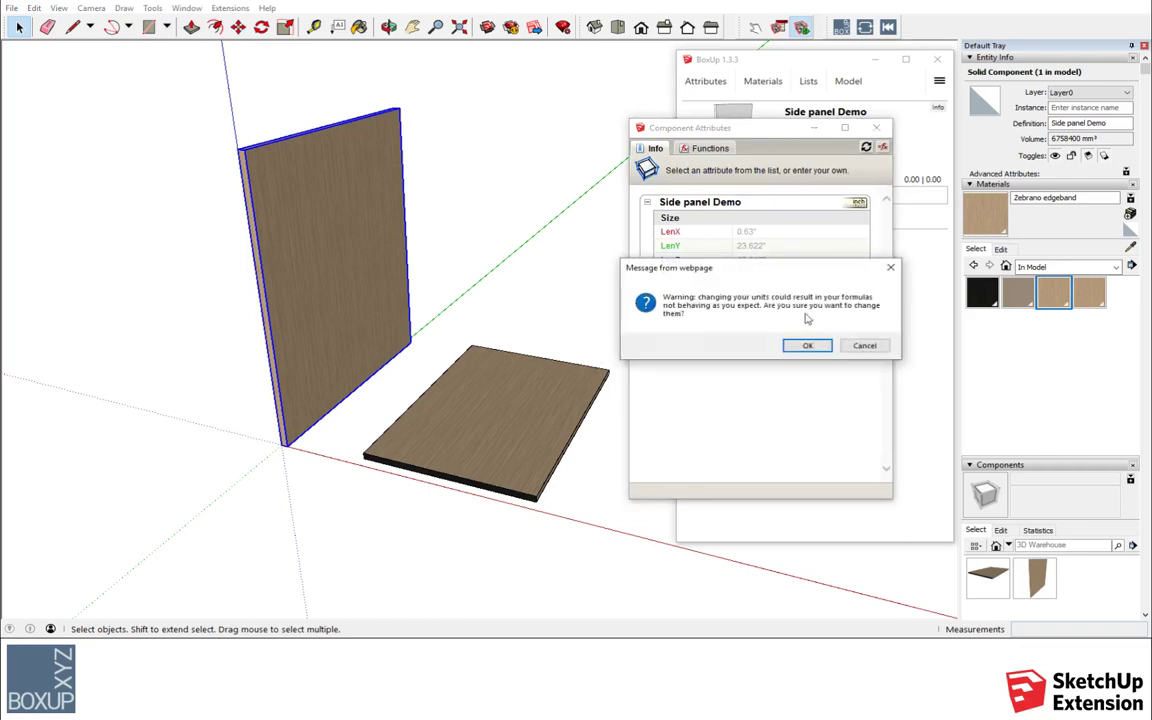
pyautogui.click(807, 345)
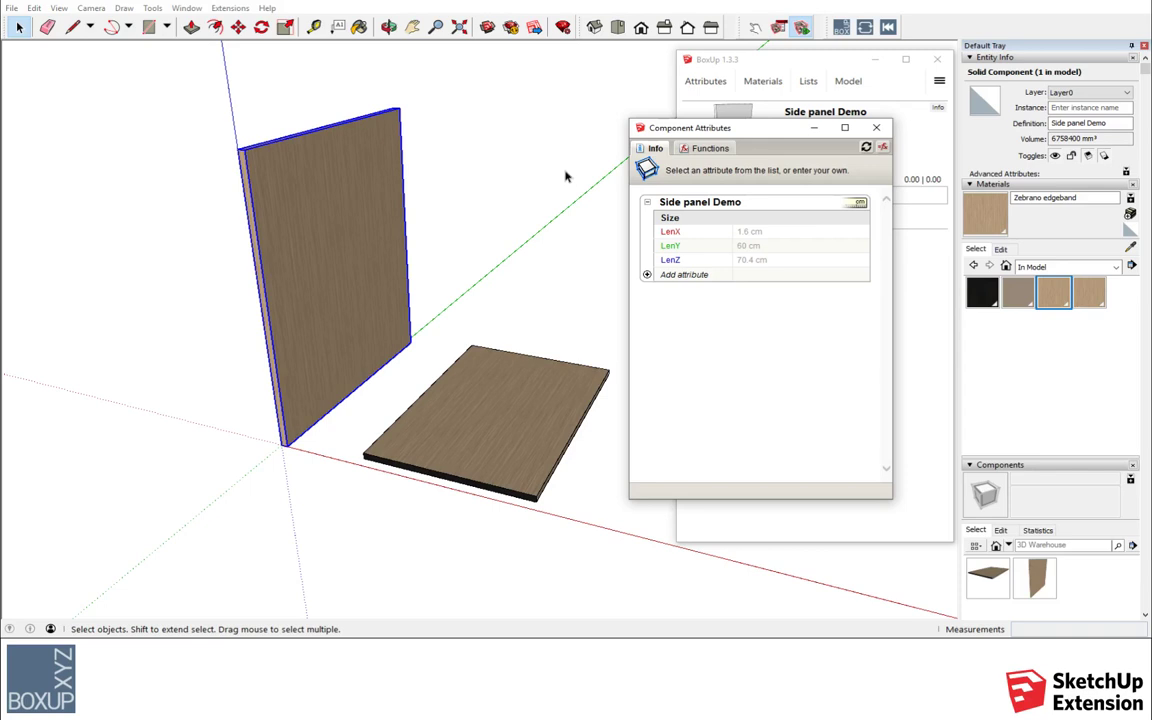
pyautogui.click(563, 176)
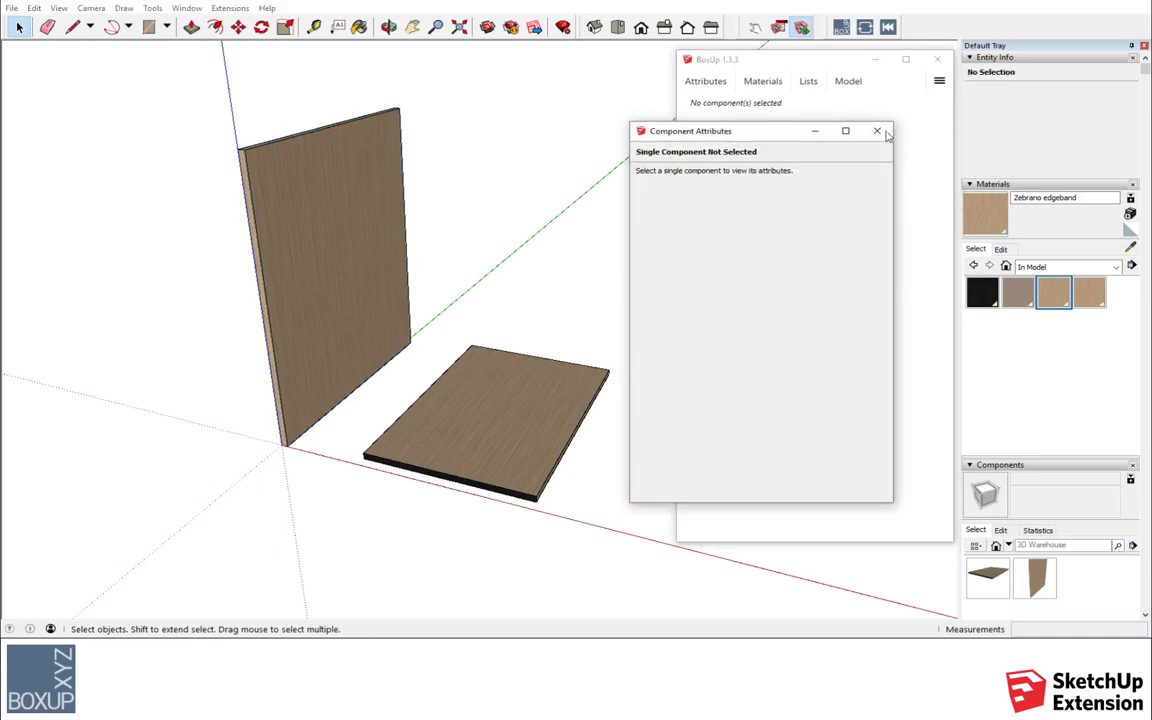
pyautogui.click(877, 131)
# Step: Select both panels and compare BoxUp's summed sheet list with the edgeband lengths list
pyautogui.click(399, 289)
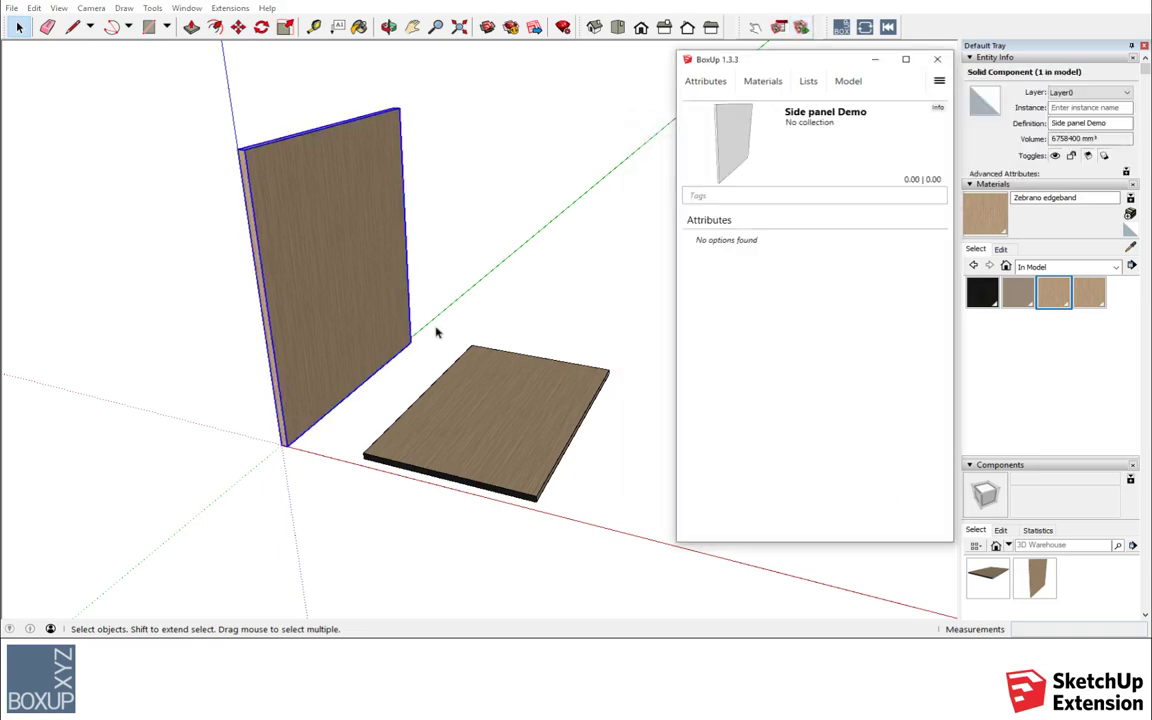
pyautogui.keyDown('shift'); pyautogui.click(510, 401); pyautogui.keyUp('shift')
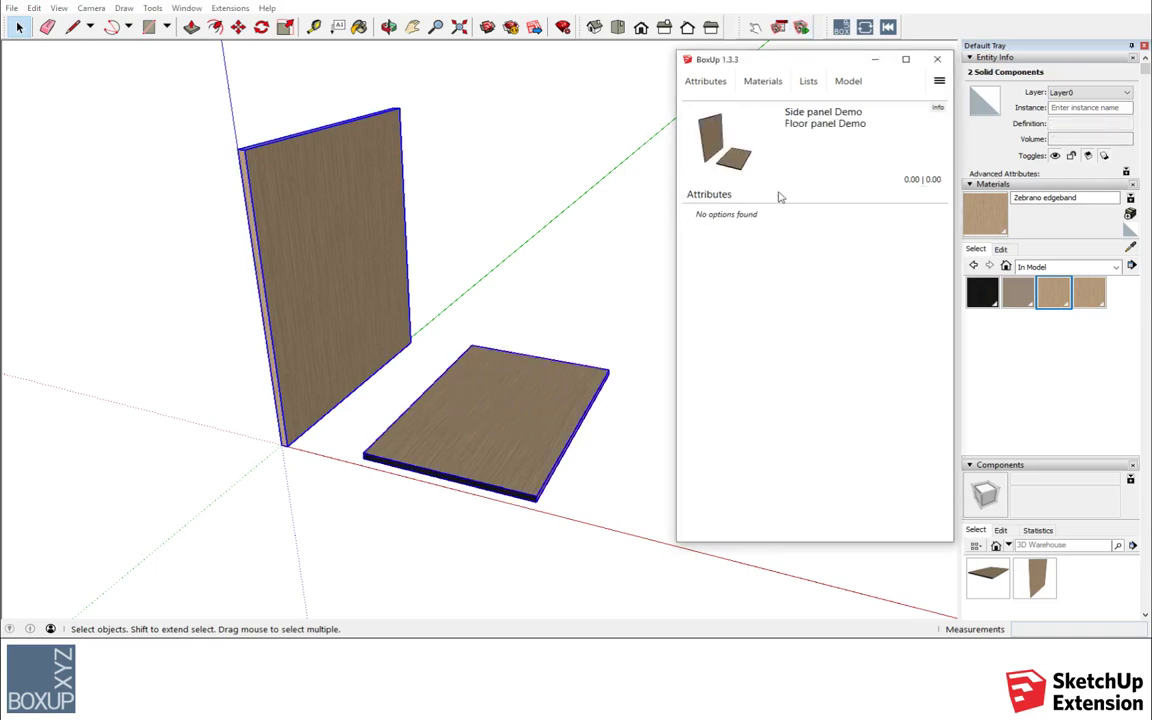
pyautogui.click(812, 86)
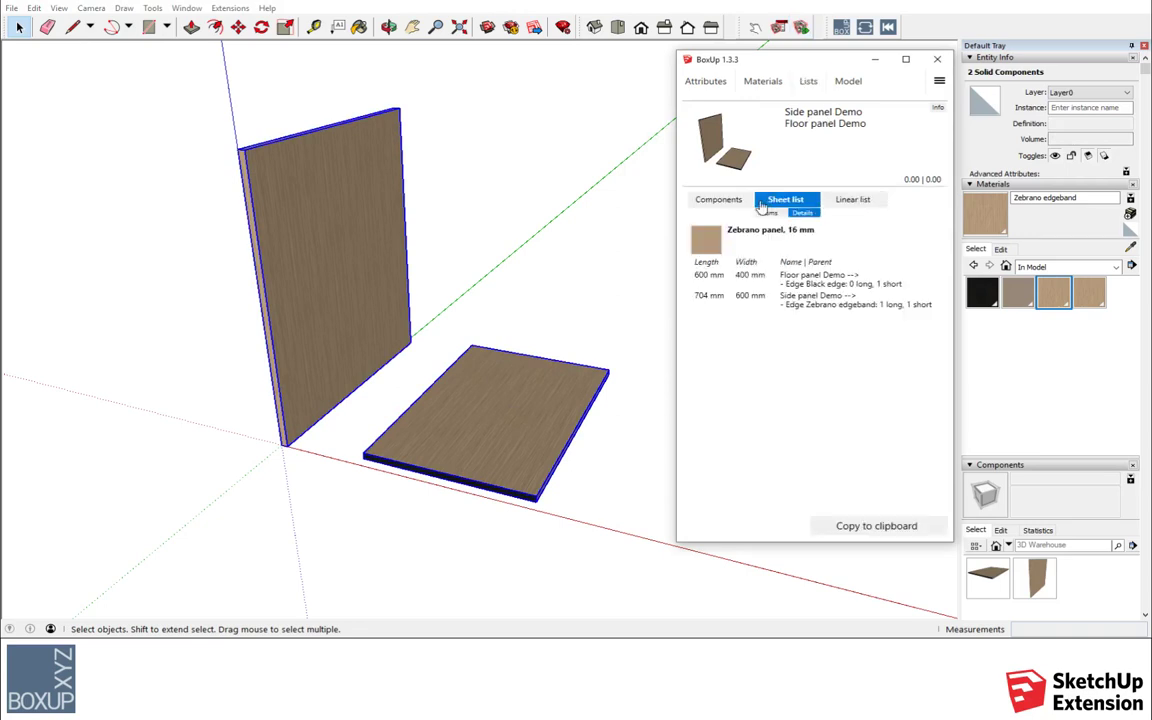
pyautogui.click(838, 202)
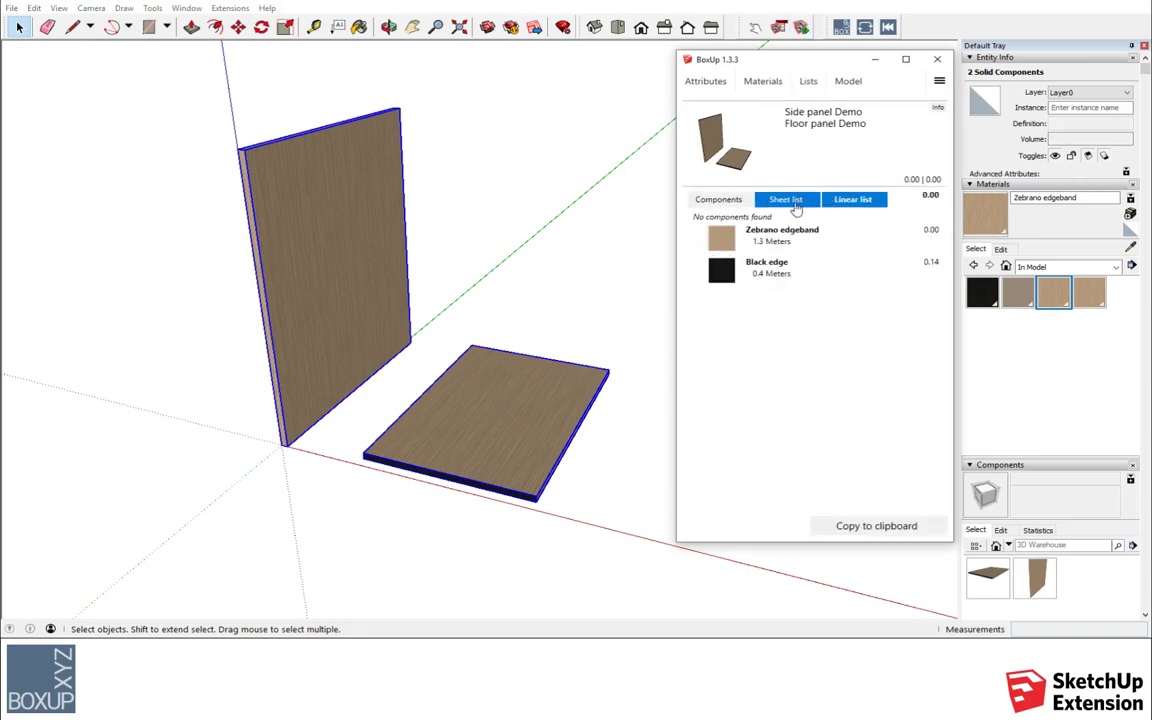
pyautogui.click(797, 205)
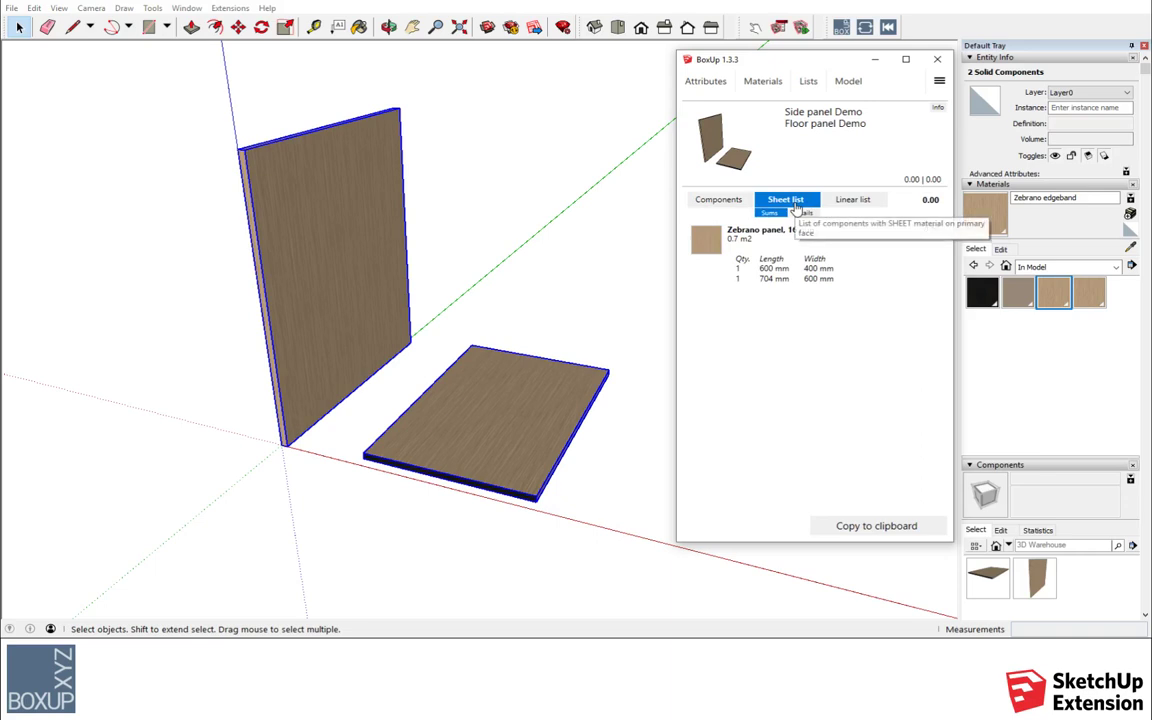
pyautogui.click(855, 201)
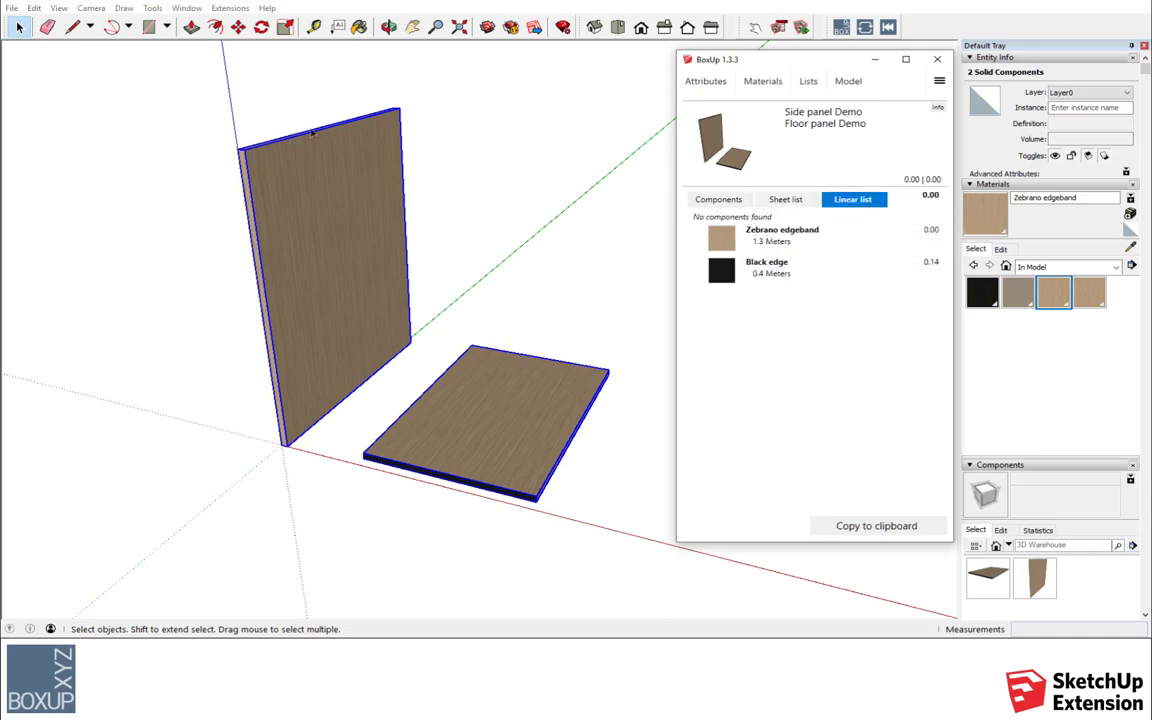
# Step: Reselect both panels by window and copy the sheet list to the clipboard
pyautogui.click(441, 111)
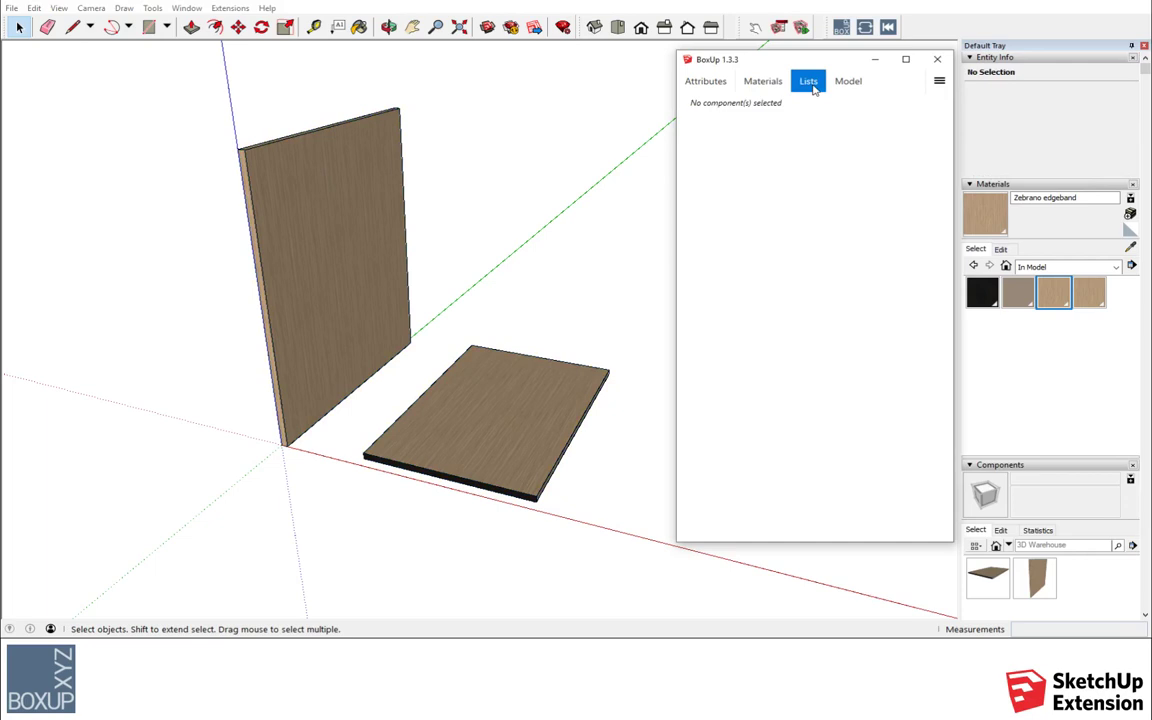
pyautogui.moveTo(570, 143)
pyautogui.mouseDown()
pyautogui.moveTo(310, 437)
pyautogui.moveTo(324, 432)
pyautogui.mouseUp()
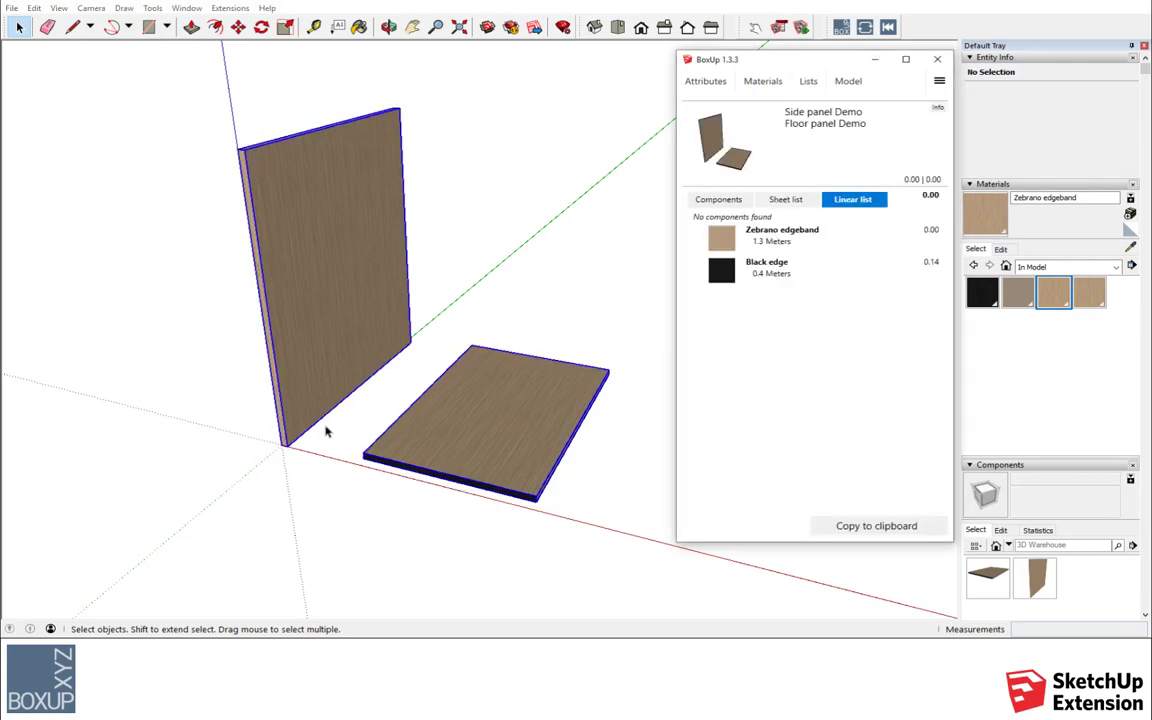
pyautogui.click(779, 204)
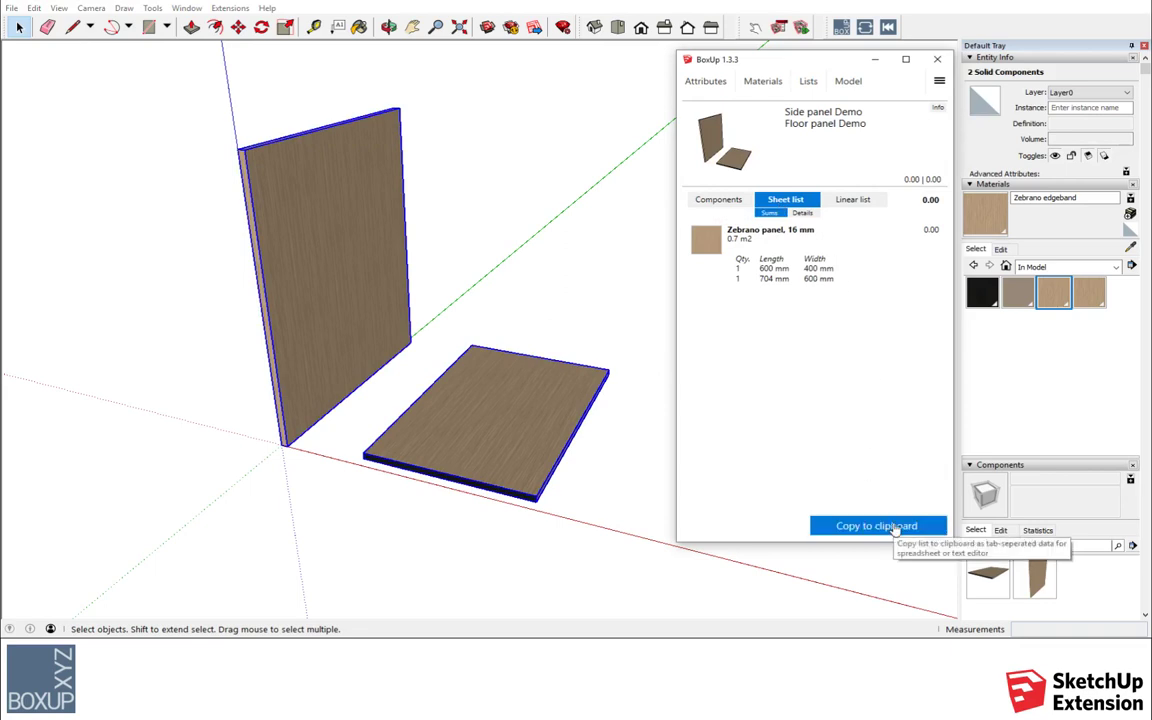
pyautogui.click(895, 527)
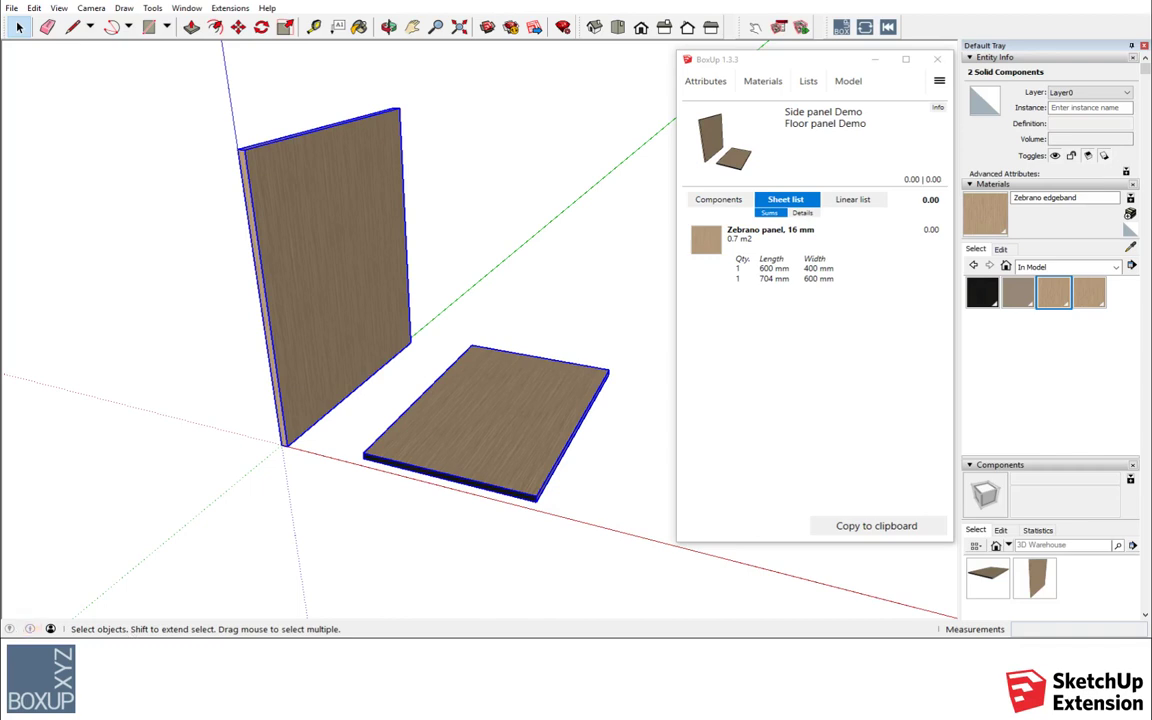
# Step: Browse the Start menu's installed apps list, then dismiss it
pyautogui.press('super')
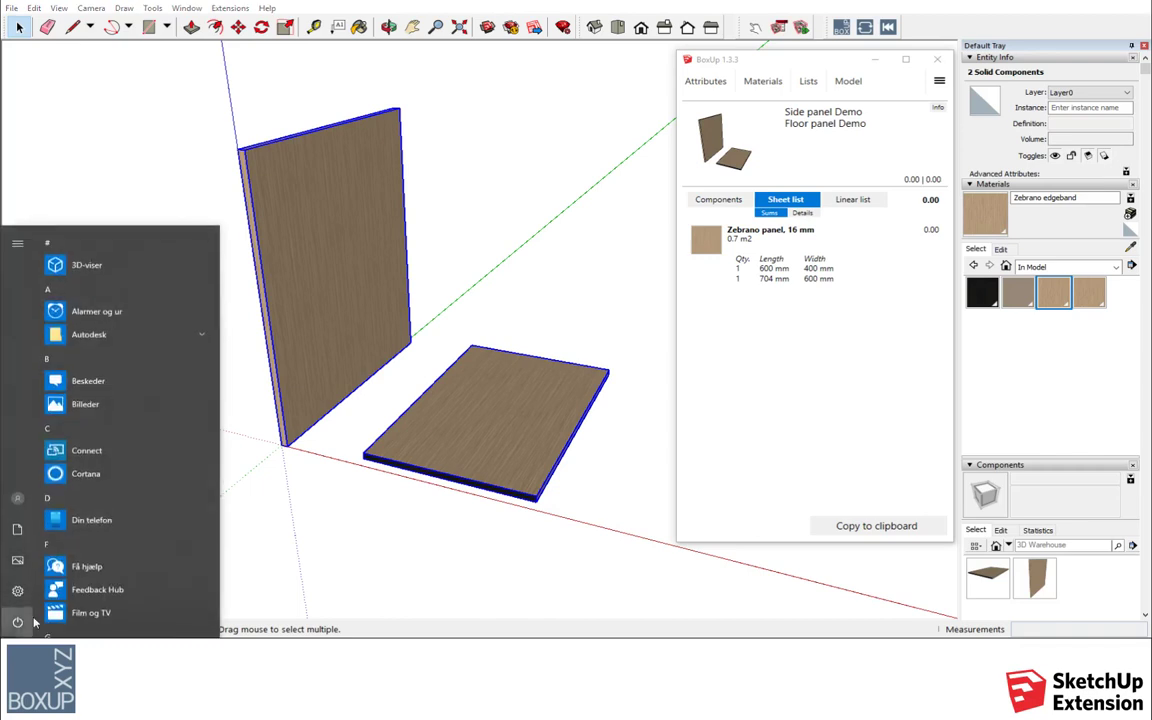
pyautogui.scroll(-5, 78, 410)
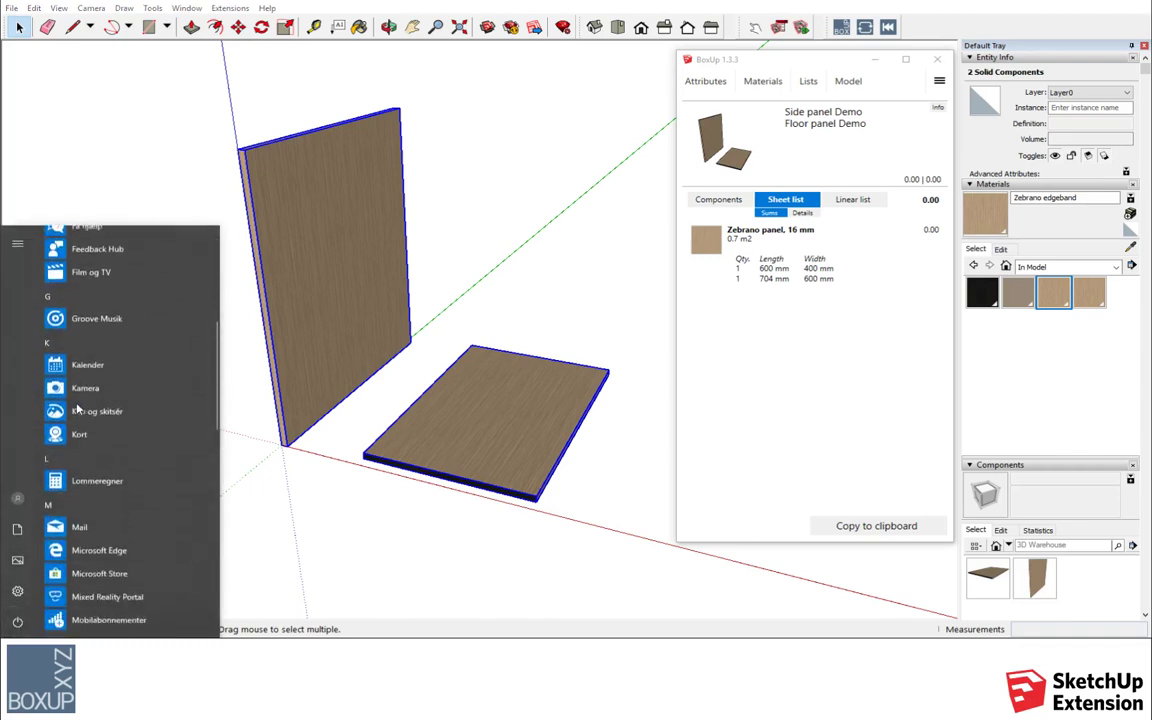
pyautogui.scroll(-3, 80, 412)
pyautogui.scroll(-2, 82, 414)
pyautogui.scroll(-1, 85, 418)
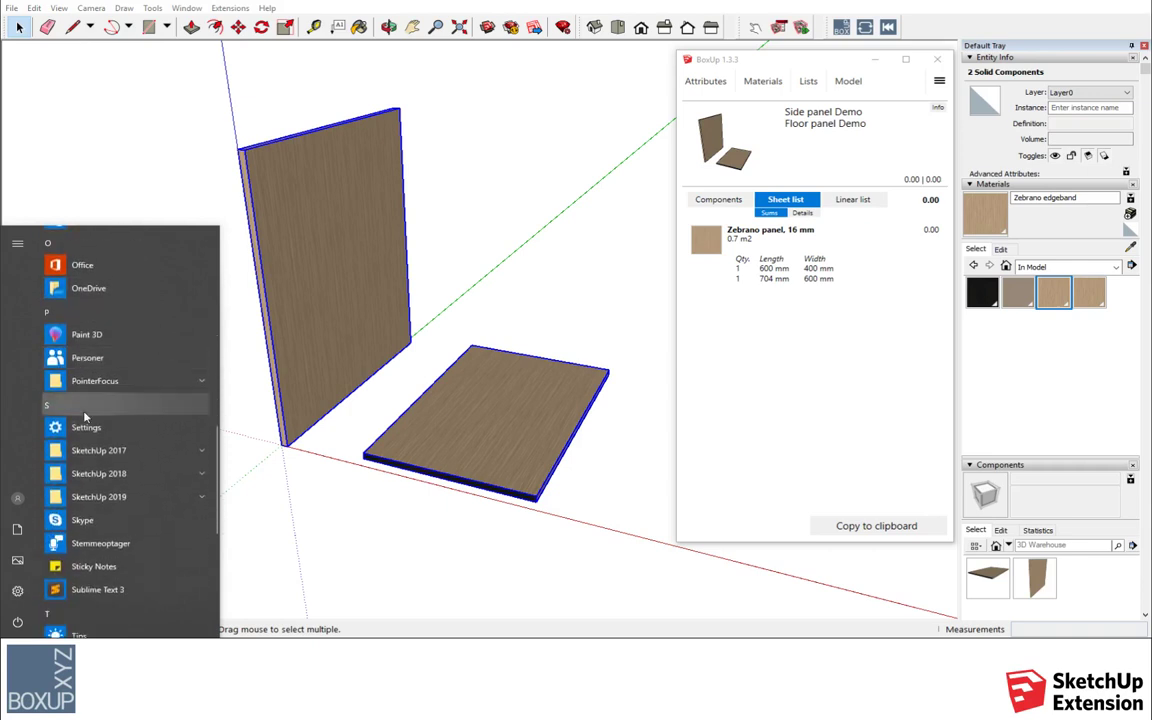
pyautogui.scroll(1, 85, 418)
pyautogui.scroll(2, 85, 418)
pyautogui.scroll(1, 85, 418)
pyautogui.scroll(2, 85, 418)
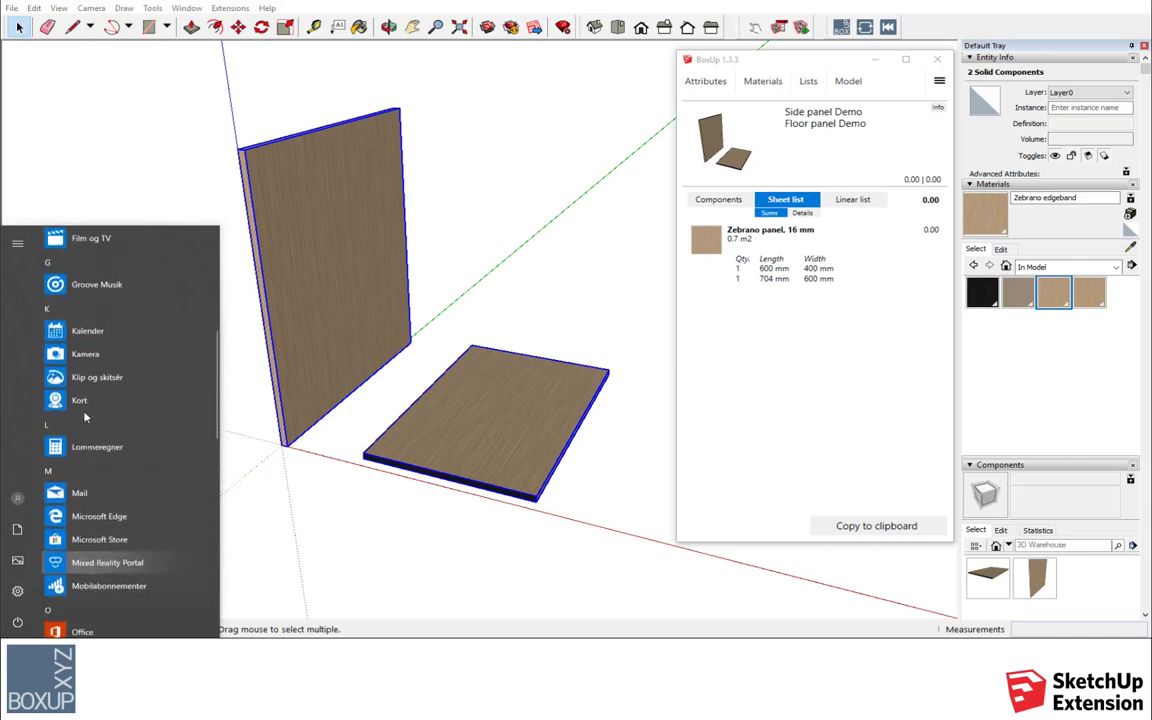
pyautogui.click(236, 590)
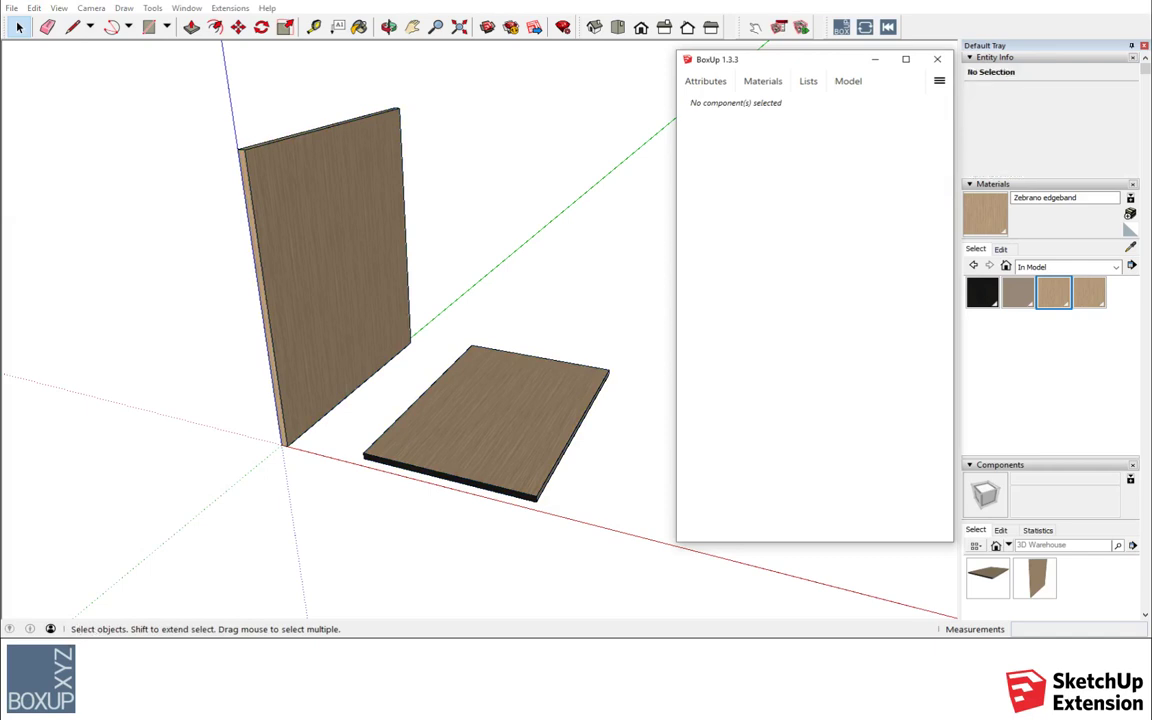
# Step: Search 'not' in the Start menu and launch Notepad
pyautogui.press('super')
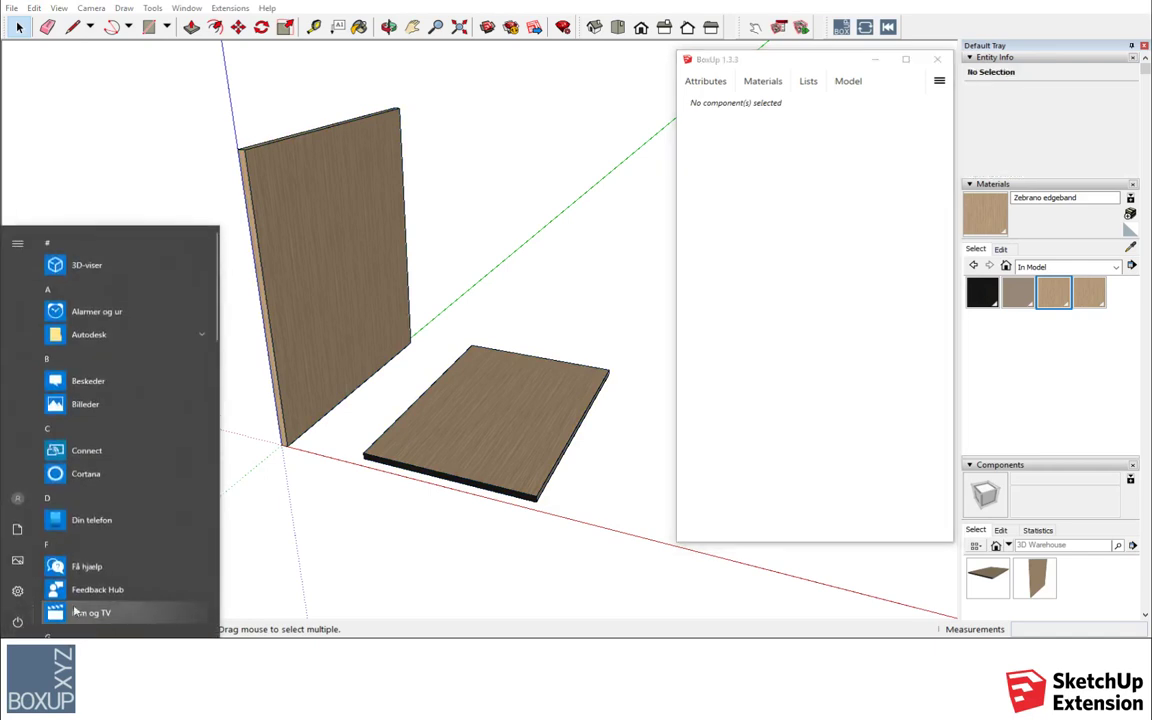
pyautogui.write('not')
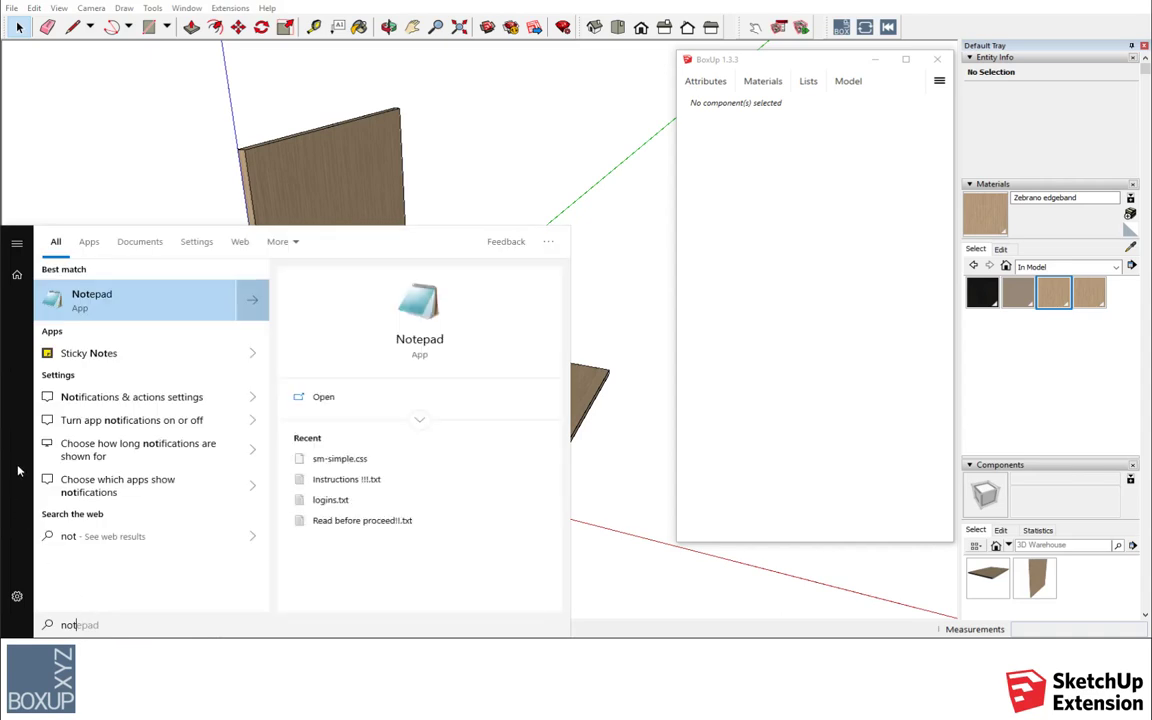
pyautogui.click(95, 303)
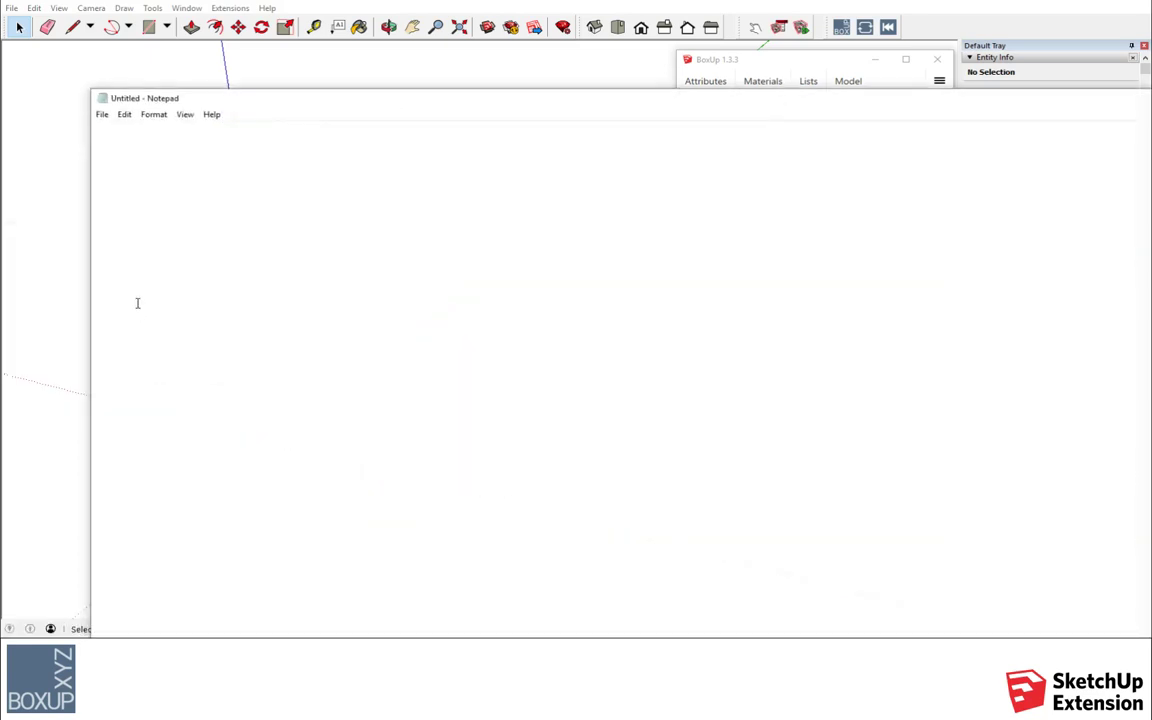
# Step: Paste the sheet list into Notepad and delete its two header lines
pyautogui.hotkey('ctrl', 'v')
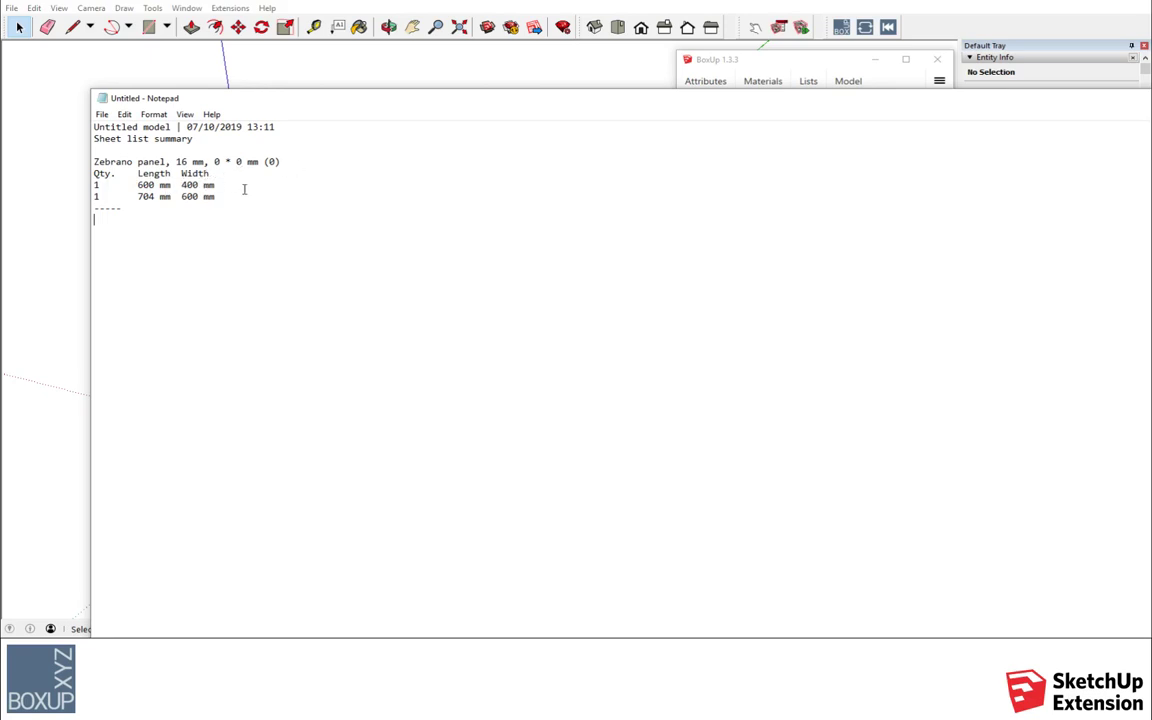
pyautogui.moveTo(195, 139); pyautogui.dragTo(37, 103)
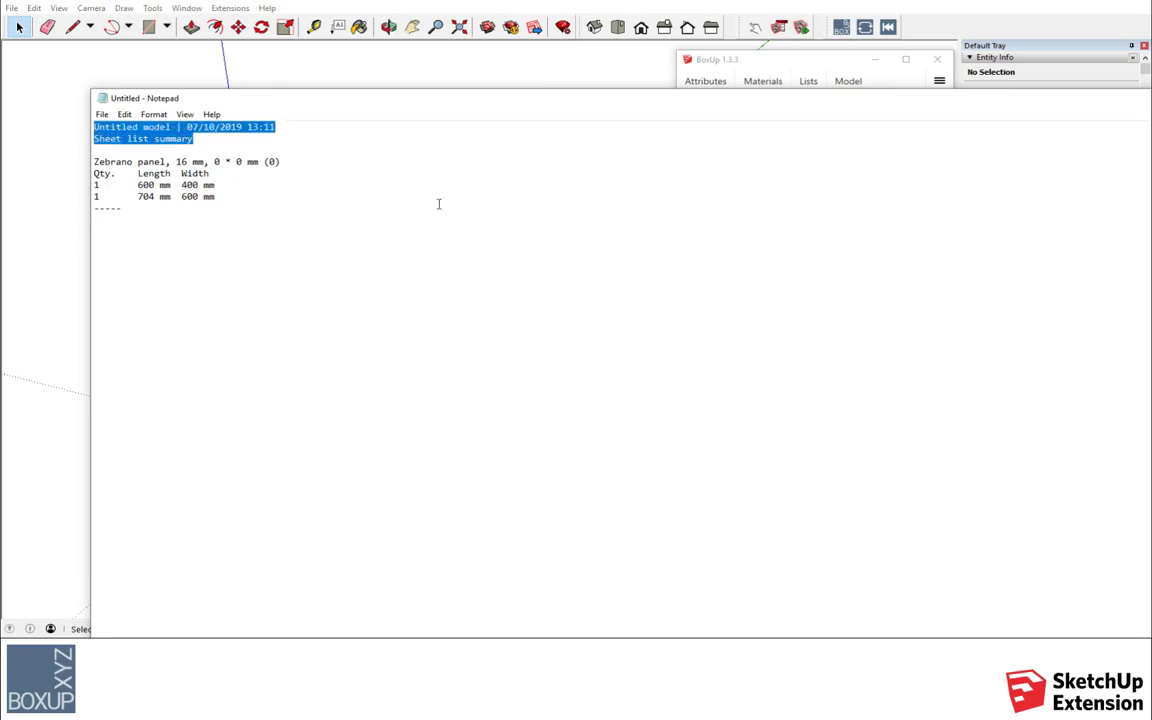
pyautogui.press('Delete')
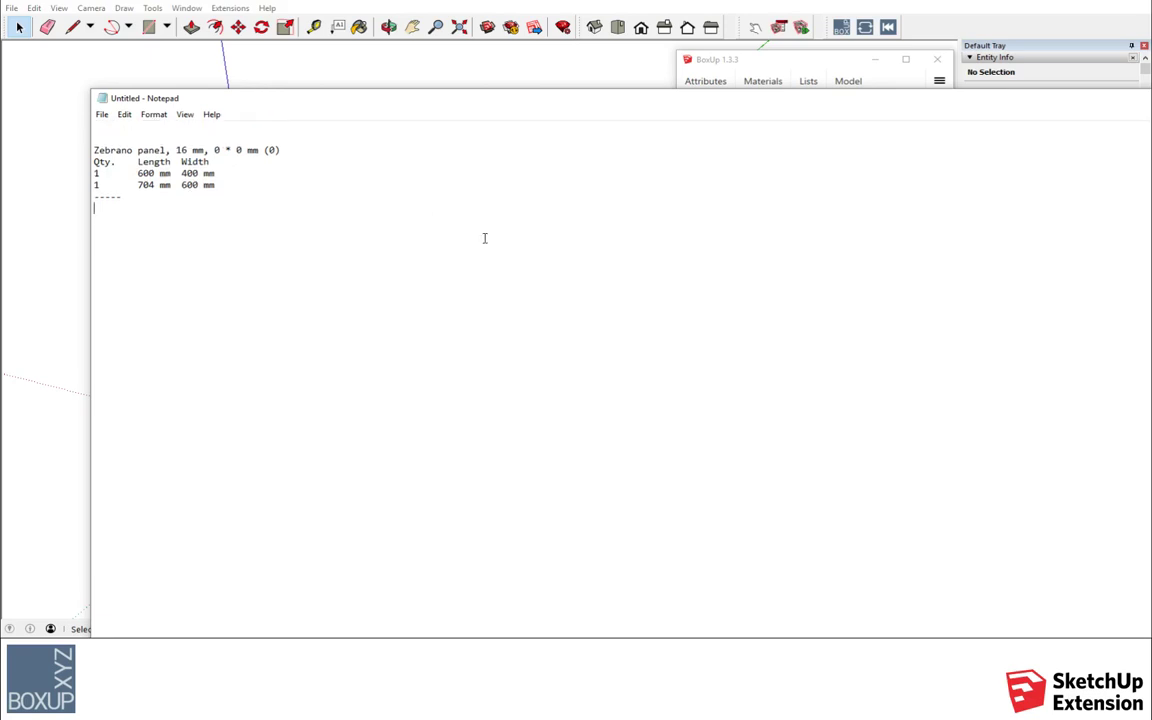
# Step: Add the note '***ant' after the 600 mm × 400 mm line
pyautogui.click(226, 237)
pyautogui.click(246, 177)
pyautogui.write('***')
pyautogui.write('ant')
# Step: Close Notepad without saving the cut list
pyautogui.moveTo(524, 103); pyautogui.dragTo(198, 129)
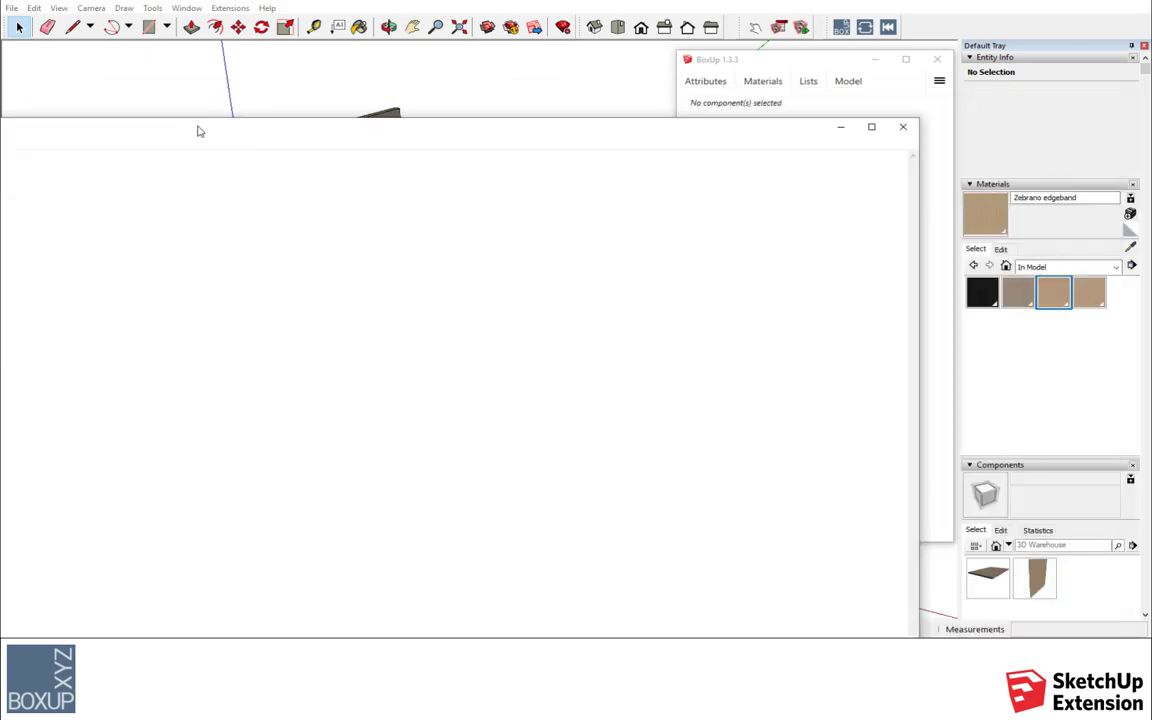
pyautogui.click(899, 131)
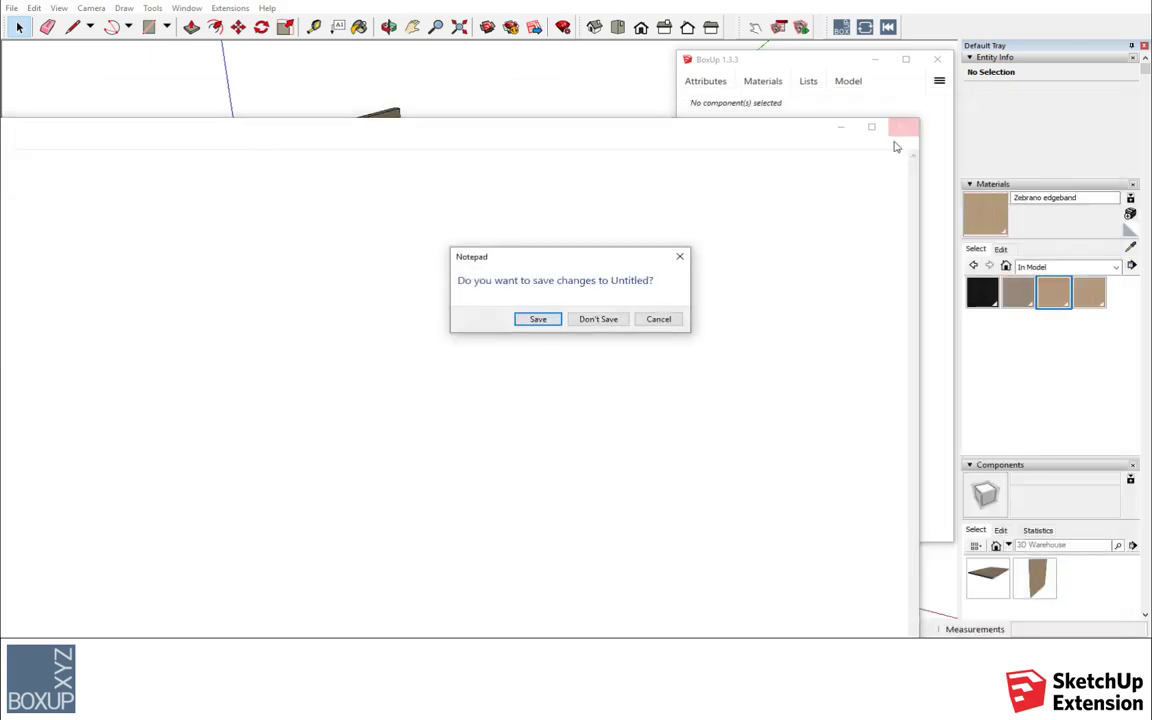
pyautogui.click(601, 322)
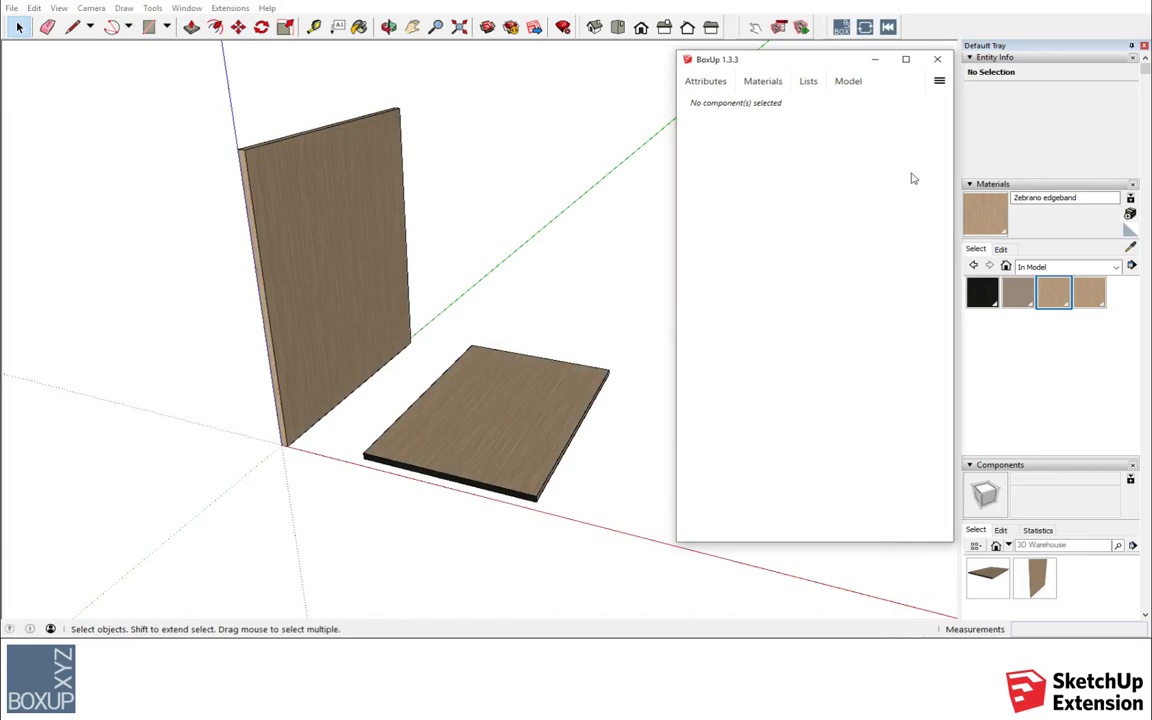